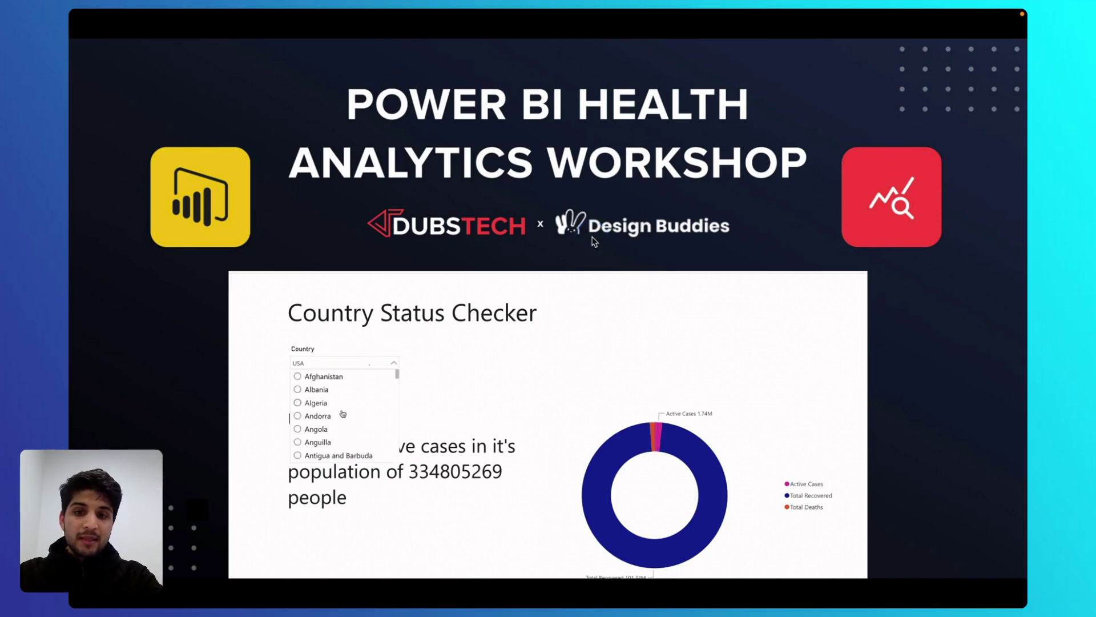
{"action": "key", "text": "super+Tab"}
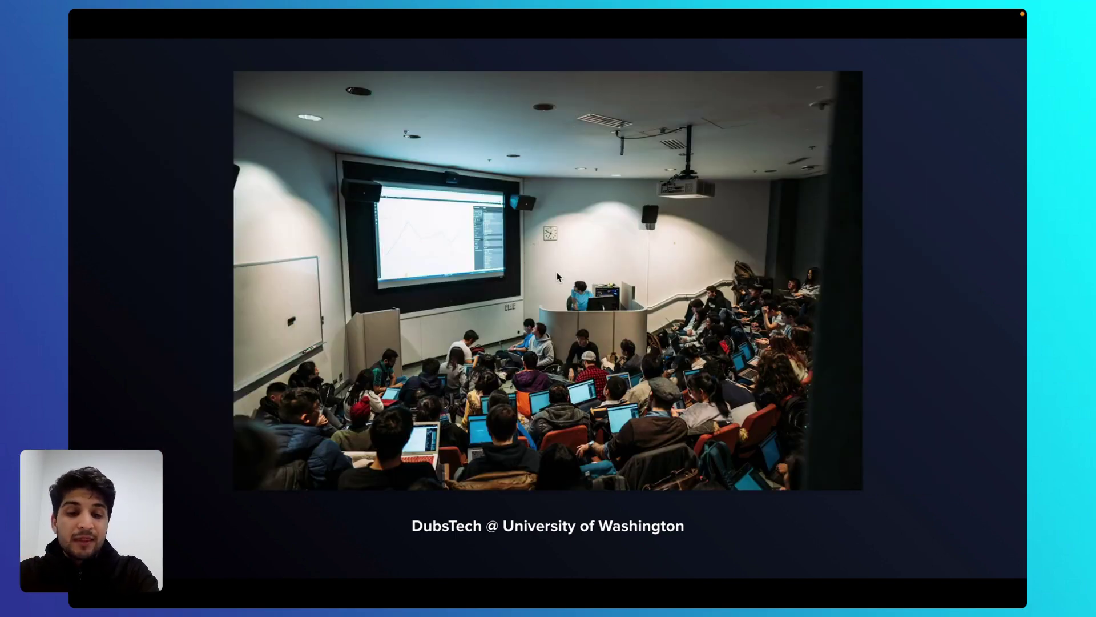
{"action": "key", "text": "Right"}
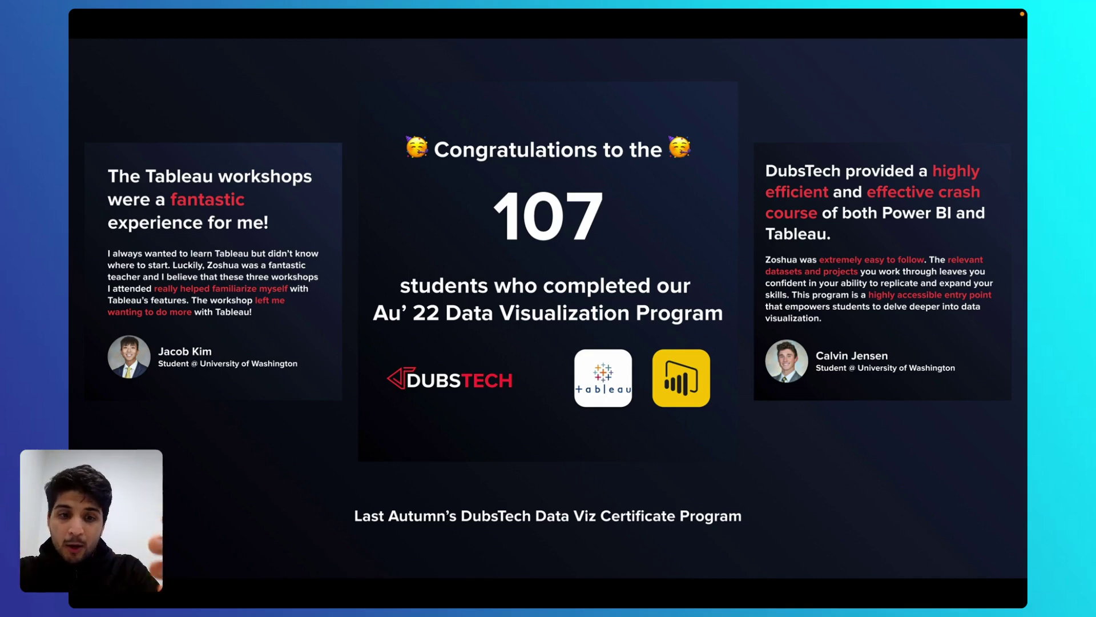
{"action": "key", "text": "Right"}
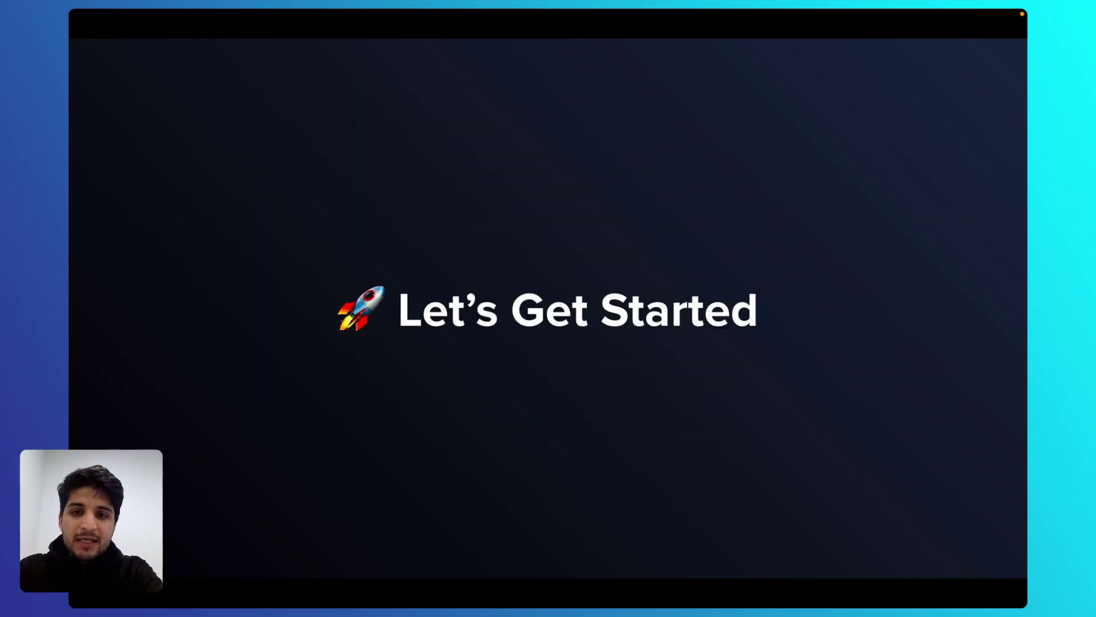
{"action": "key", "text": "Right"}
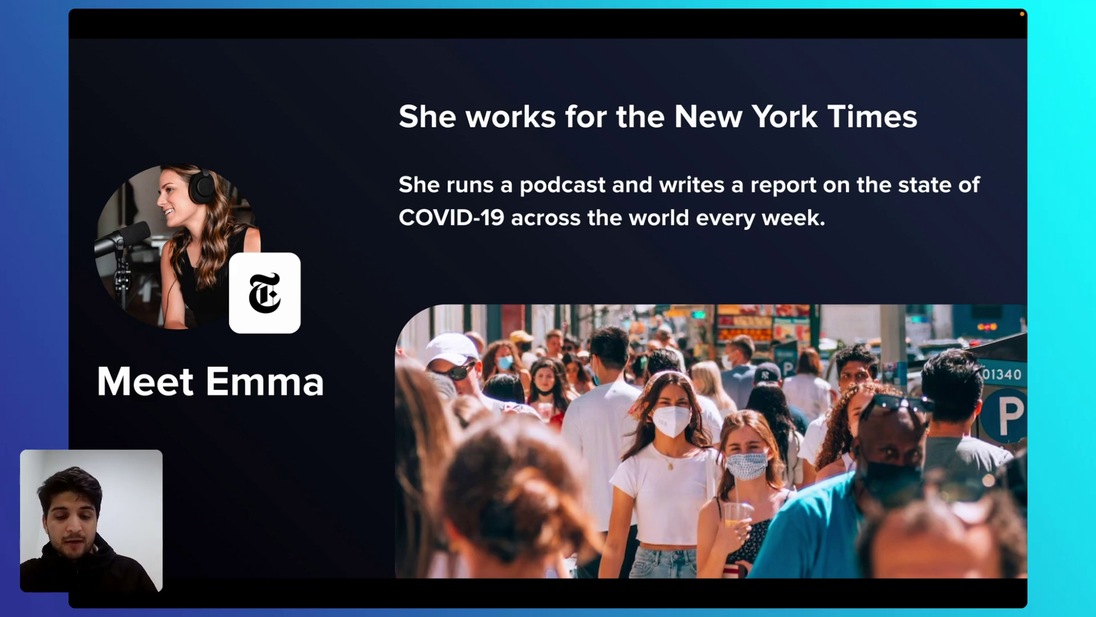
{"action": "key", "text": "Right"}
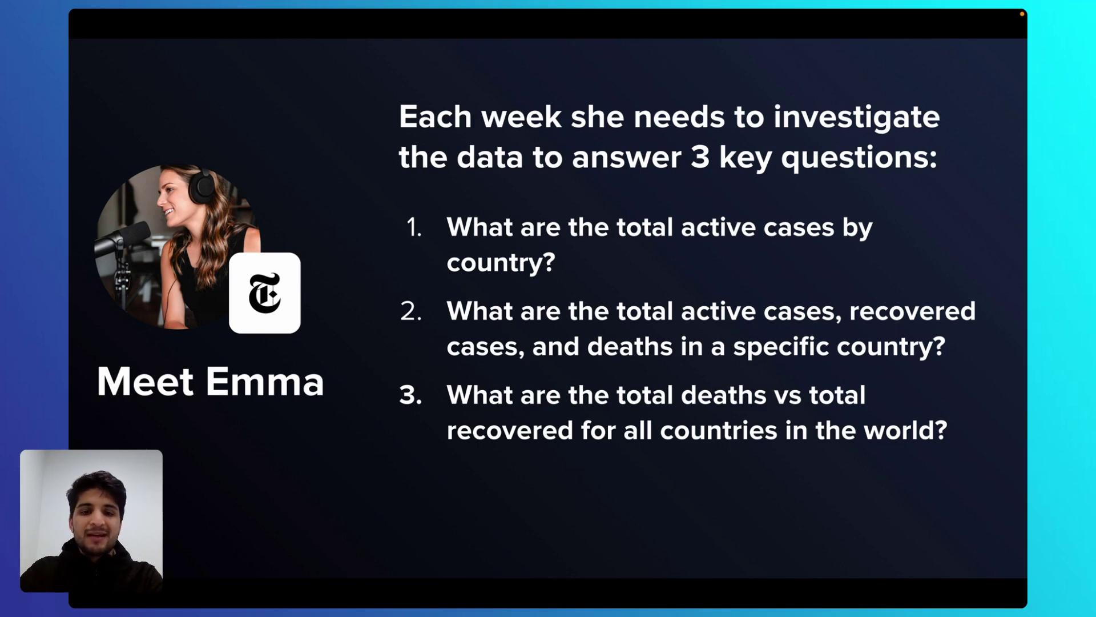
{"action": "key", "text": "Right"}
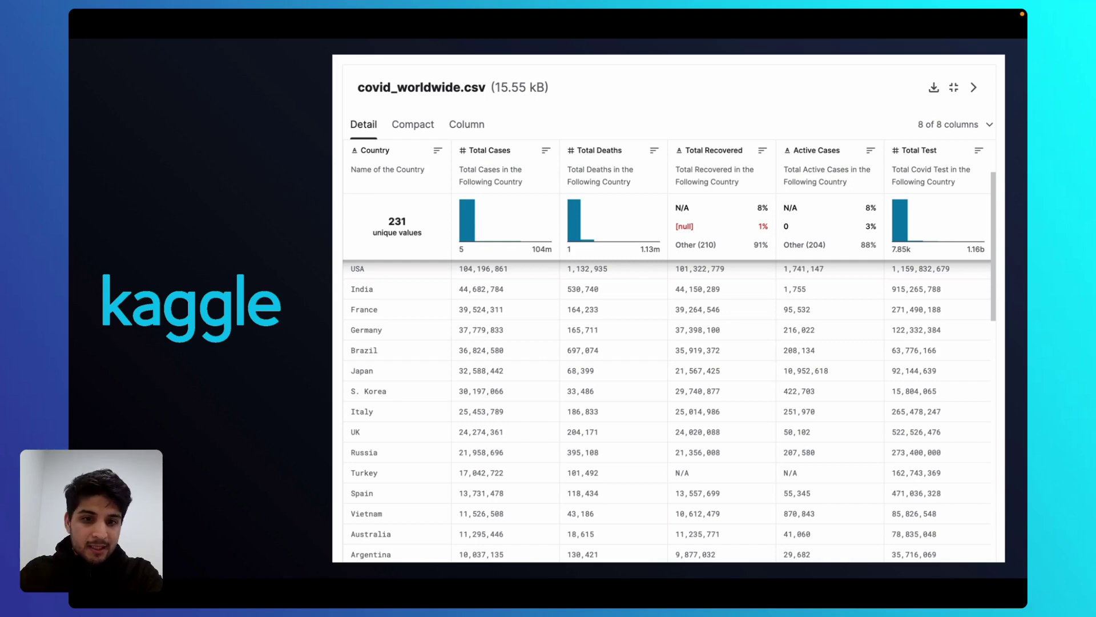
{"action": "key", "text": "Right"}
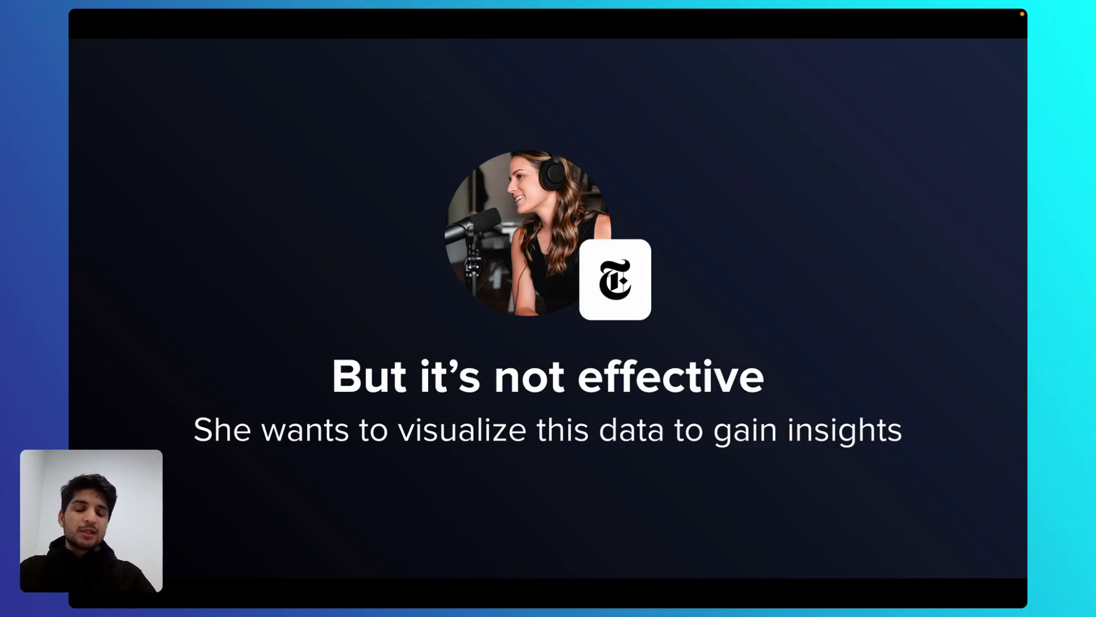
{"action": "key", "text": "Right"}
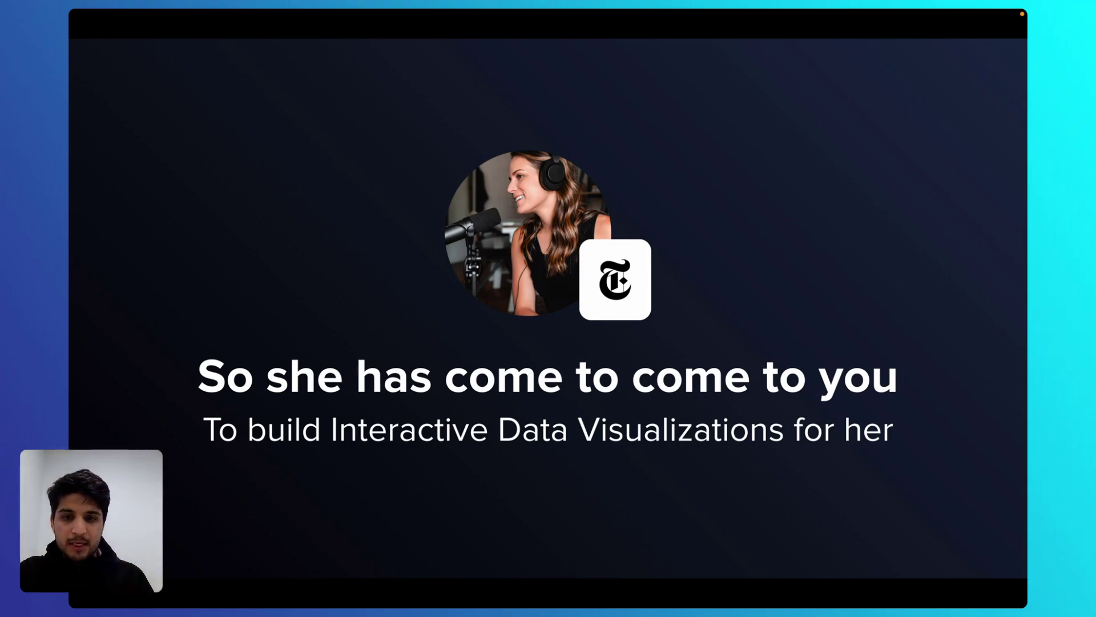
{"action": "key", "text": "Right"}
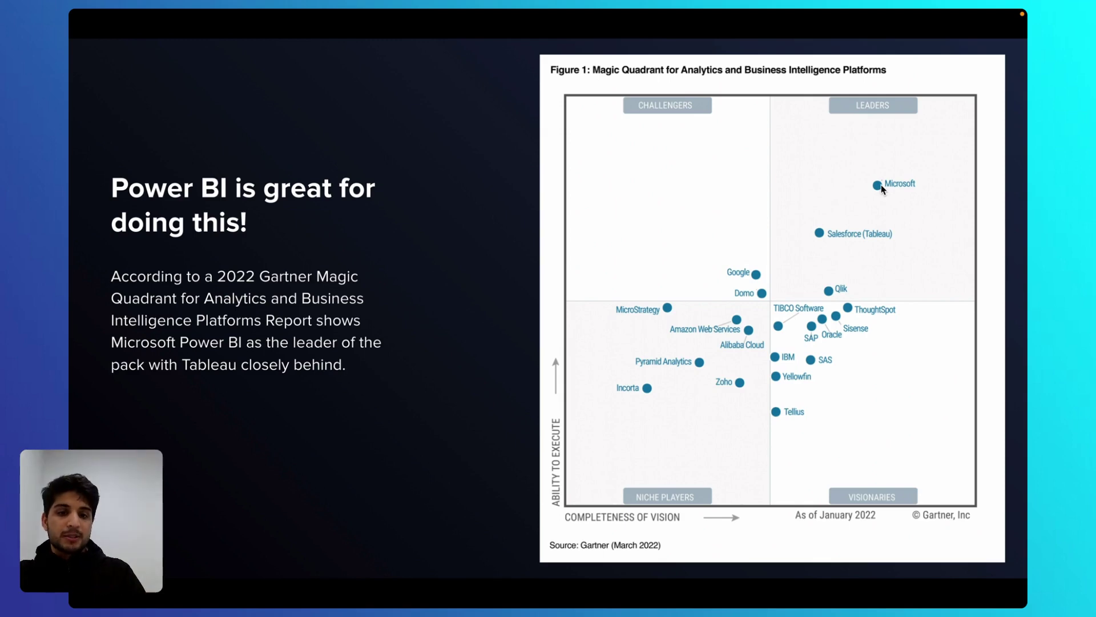
{"action": "key", "text": "Right"}
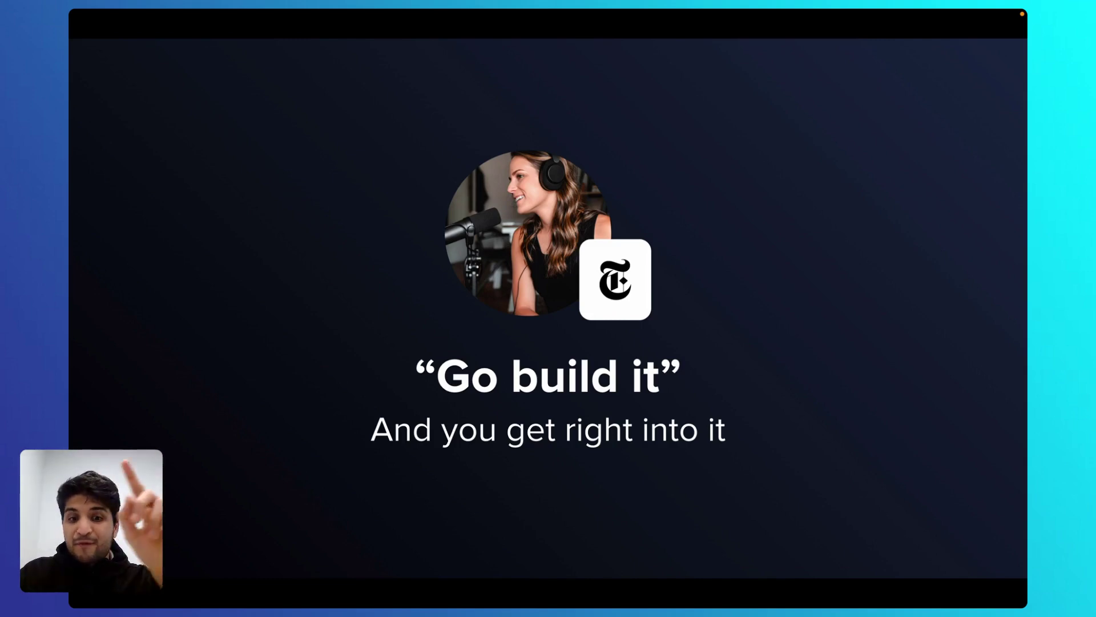
{"action": "key", "text": "Right"}
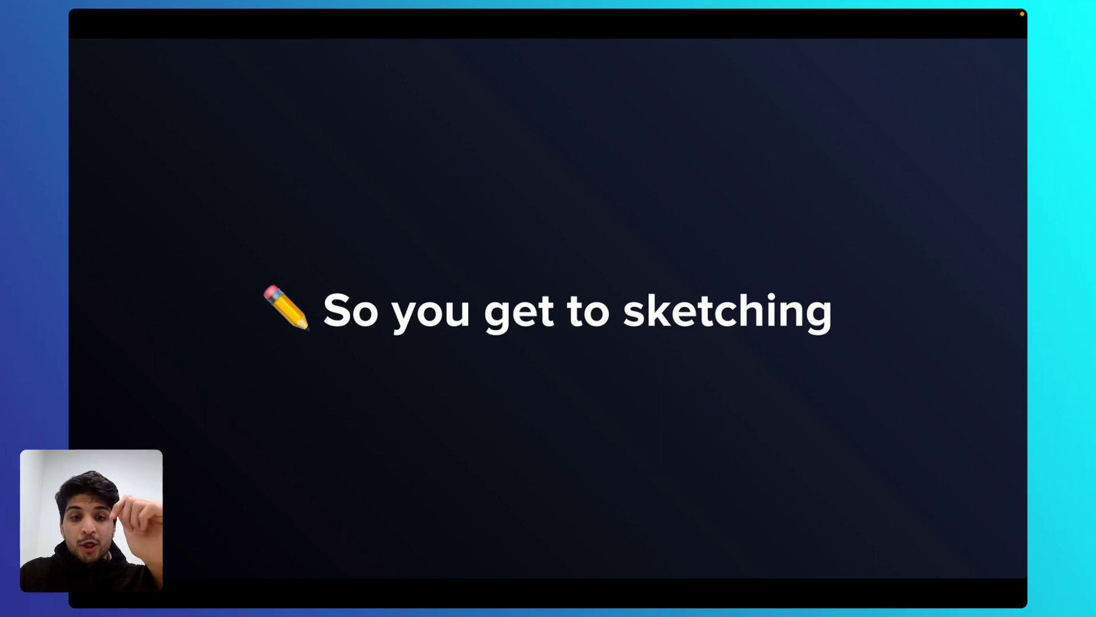
{"action": "key", "text": "Right"}
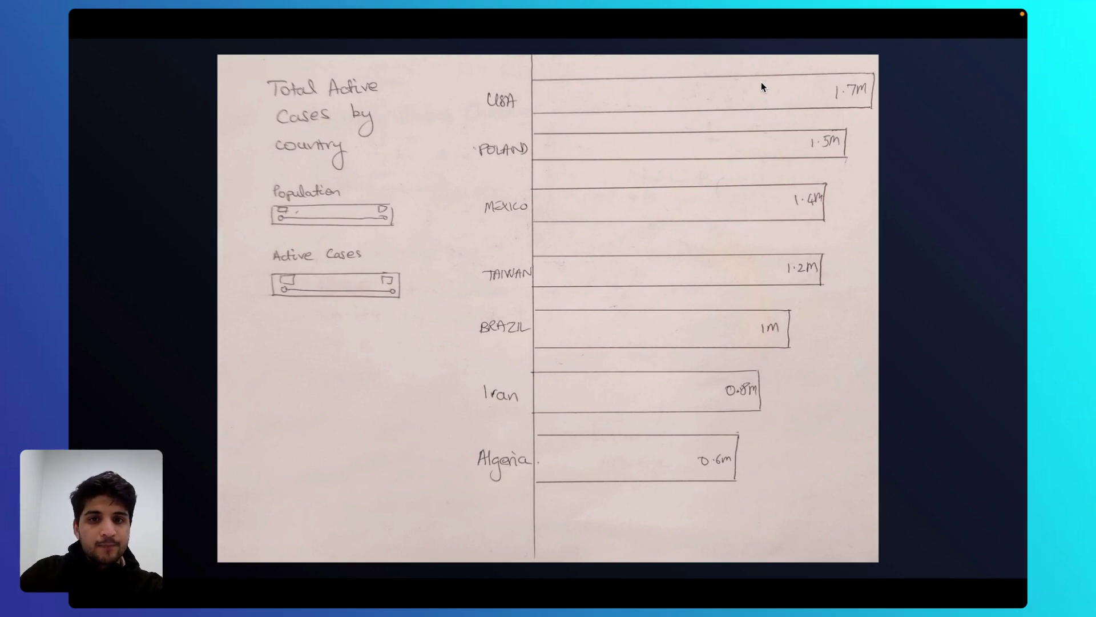
{"action": "key", "text": "Right"}
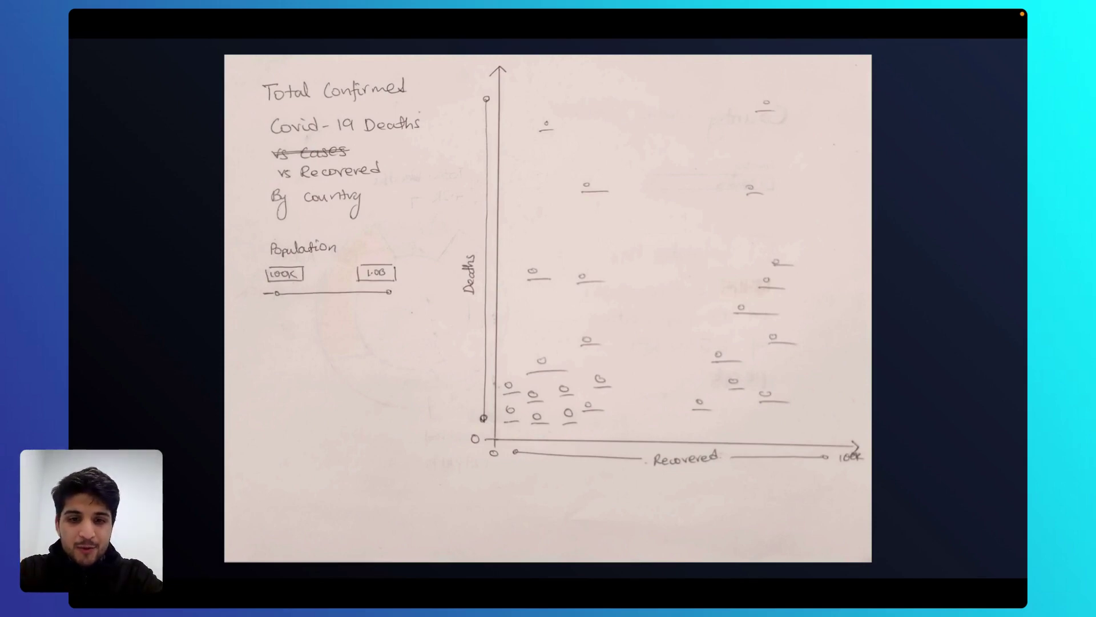
{"action": "key", "text": "Right"}
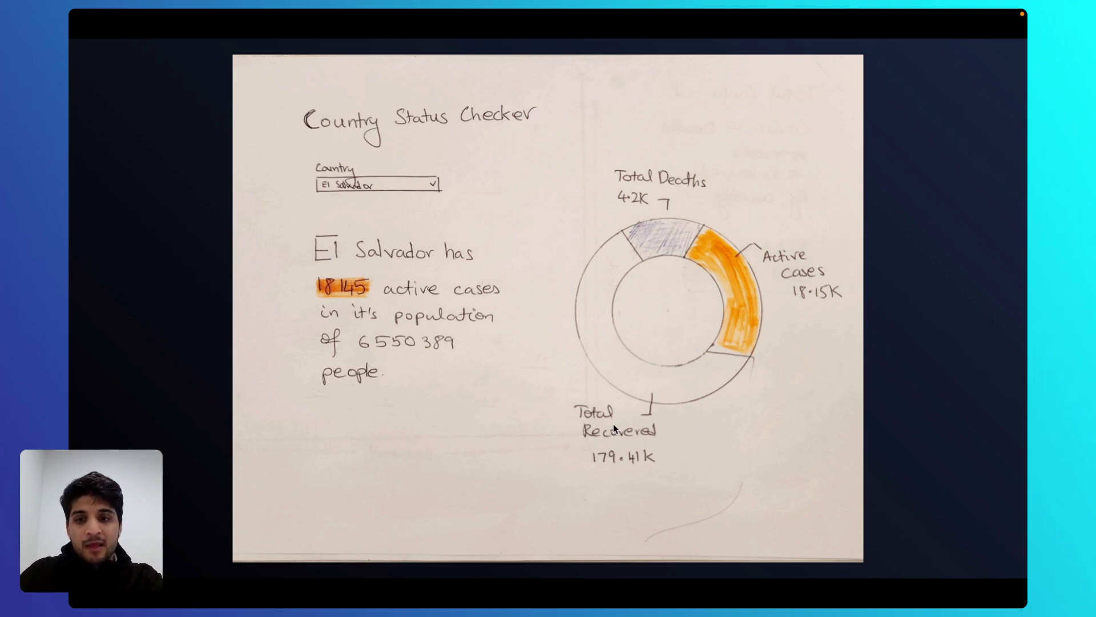
{"action": "key", "text": "Right"}
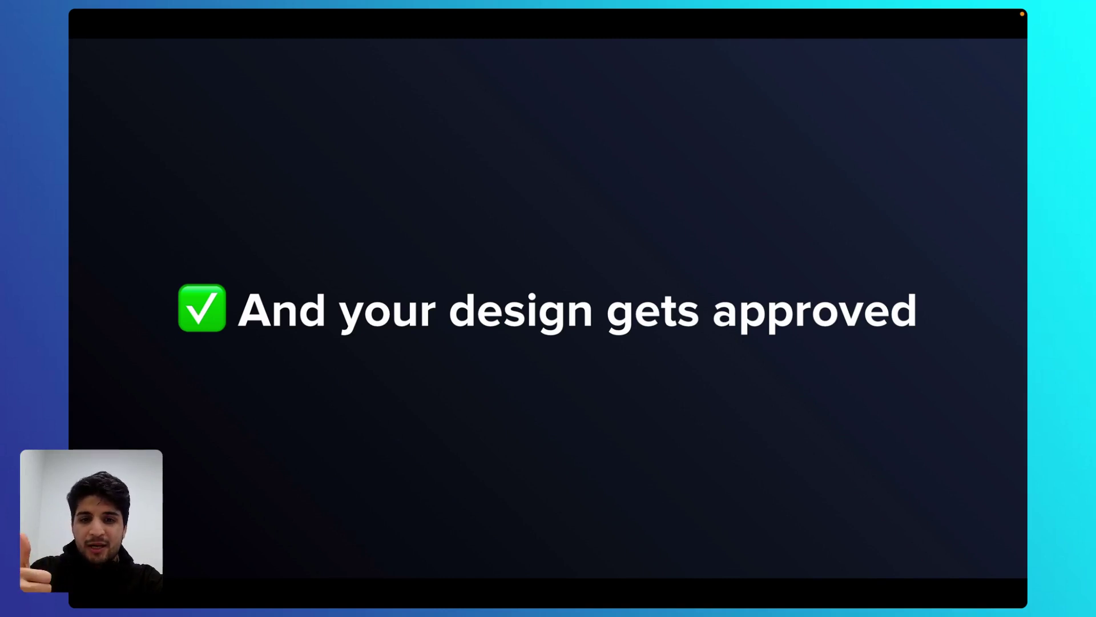
{"action": "key", "text": "Right"}
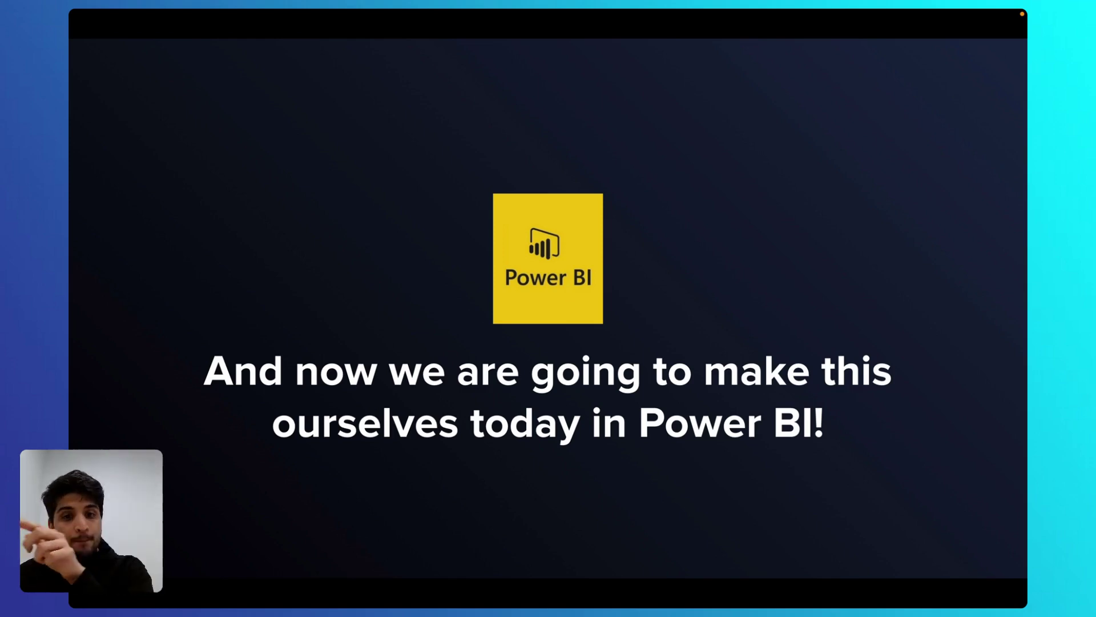
{"action": "key", "text": "Right"}
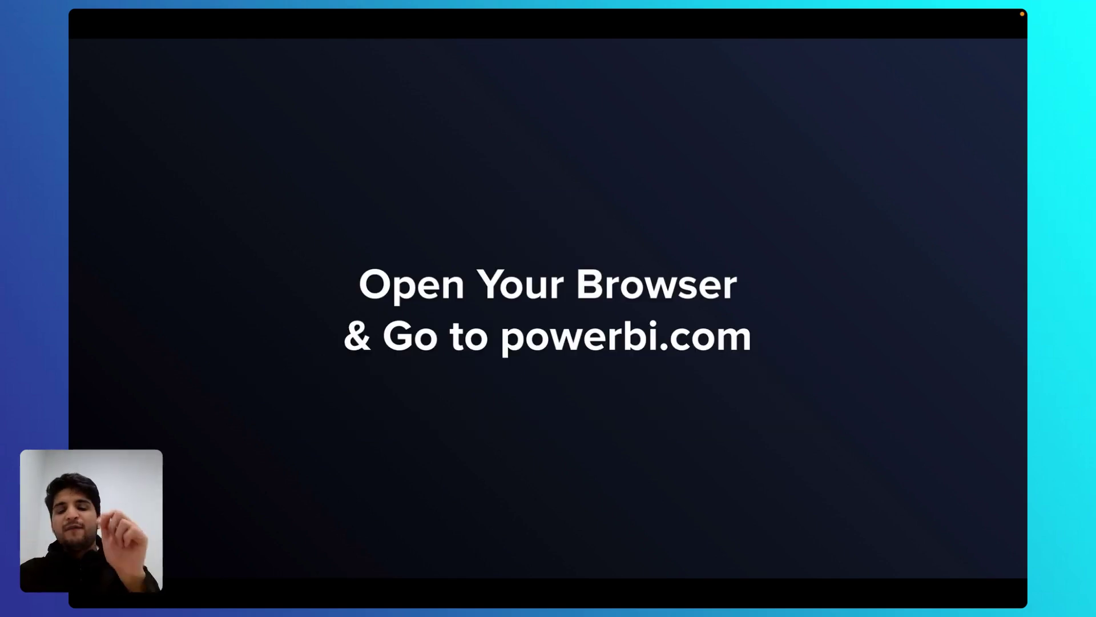
Step: Leave the slideshow and bring up the covid_worldwide.csv preview on the Kaggle "Covid Cases and Deaths WorldWide" dataset page
{"action": "key", "text": "Left"}
{"action": "key", "text": "Escape"}
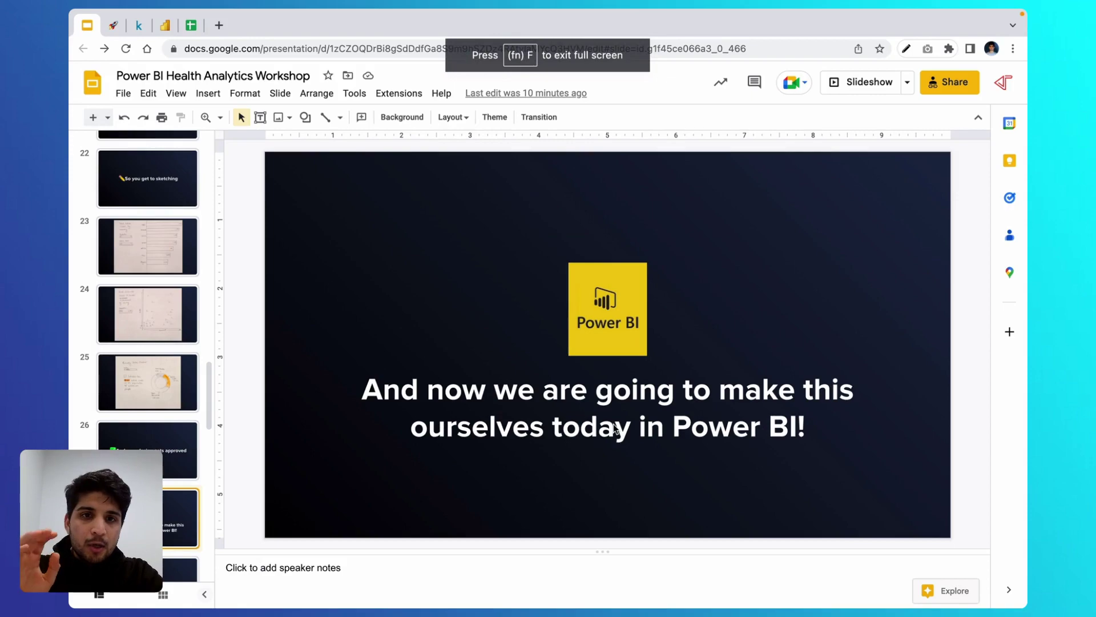
{"action": "key", "text": "ctrl+Tab"}
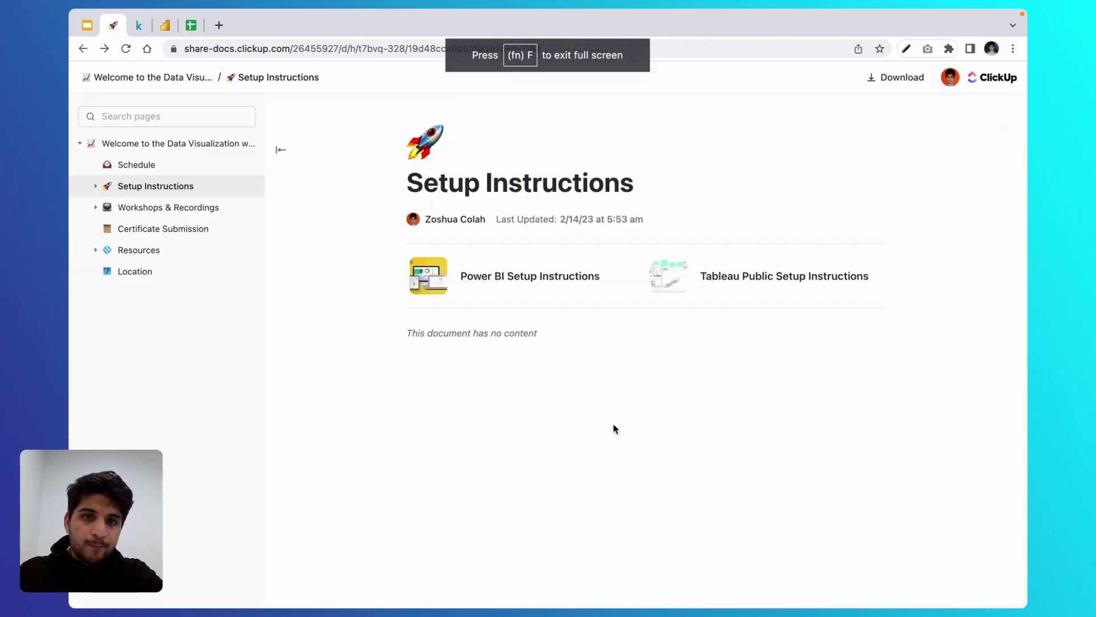
{"action": "key", "text": "ctrl+Tab"}
{"action": "scroll", "coordinate": [557, 370], "scroll_direction": "down", "scroll_amount": 3}
{"action": "scroll", "coordinate": [557, 370], "scroll_direction": "down", "scroll_amount": 5}
{"action": "scroll", "coordinate": [557, 371], "scroll_direction": "down", "scroll_amount": 3}
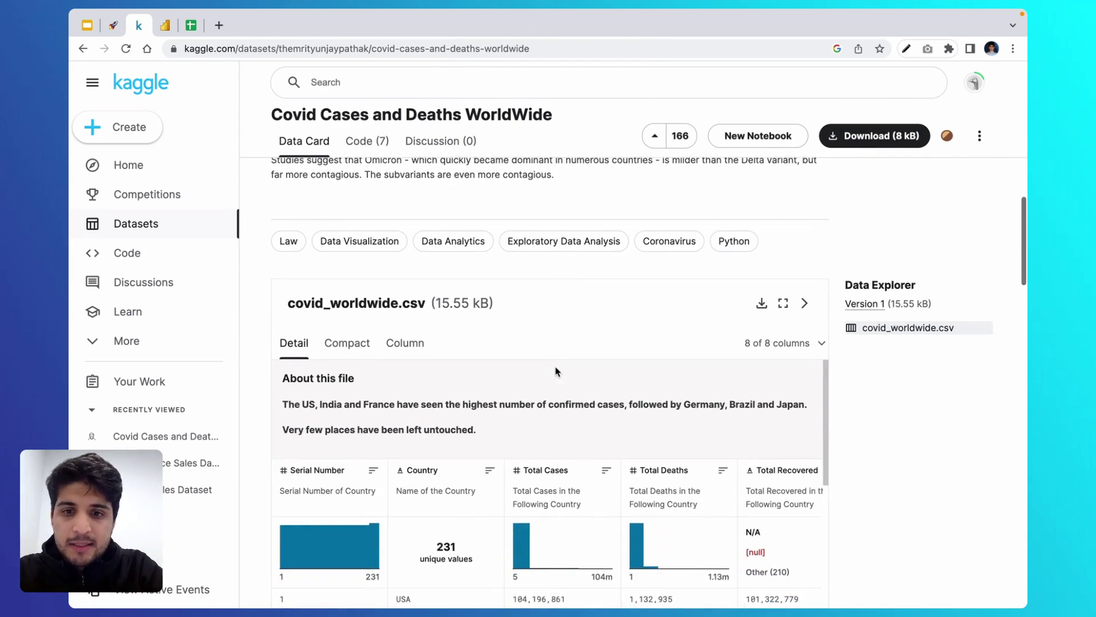
Step: Review the columns of the covid_worldwide.csv preview on Kaggle, from Serial Number across to Population
{"action": "left_click", "coordinate": [193, 30]}
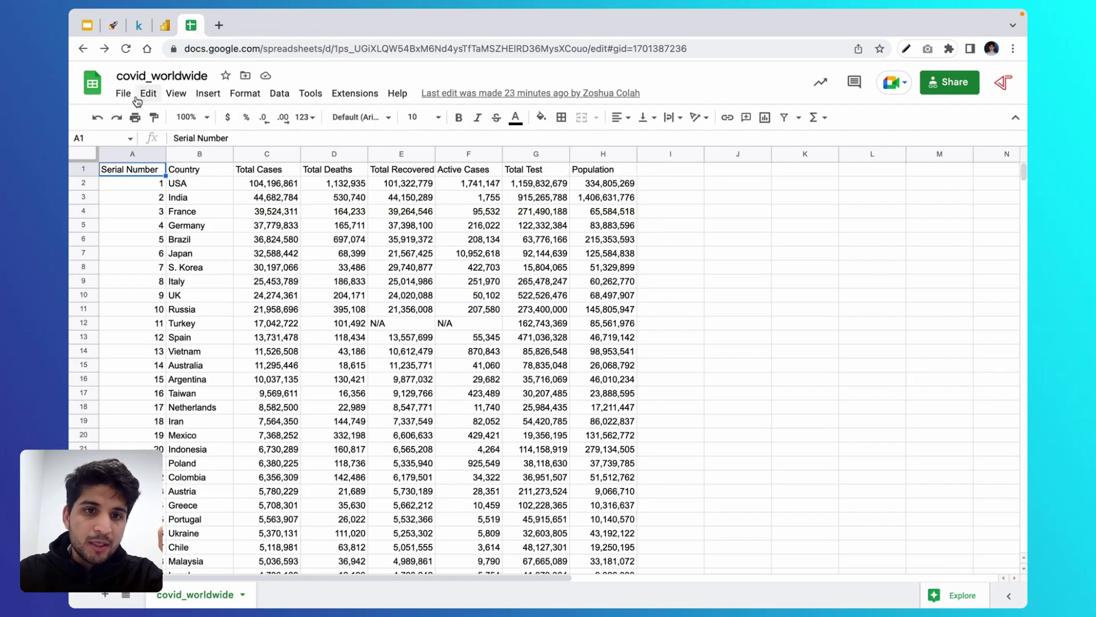
{"action": "left_click", "coordinate": [139, 26]}
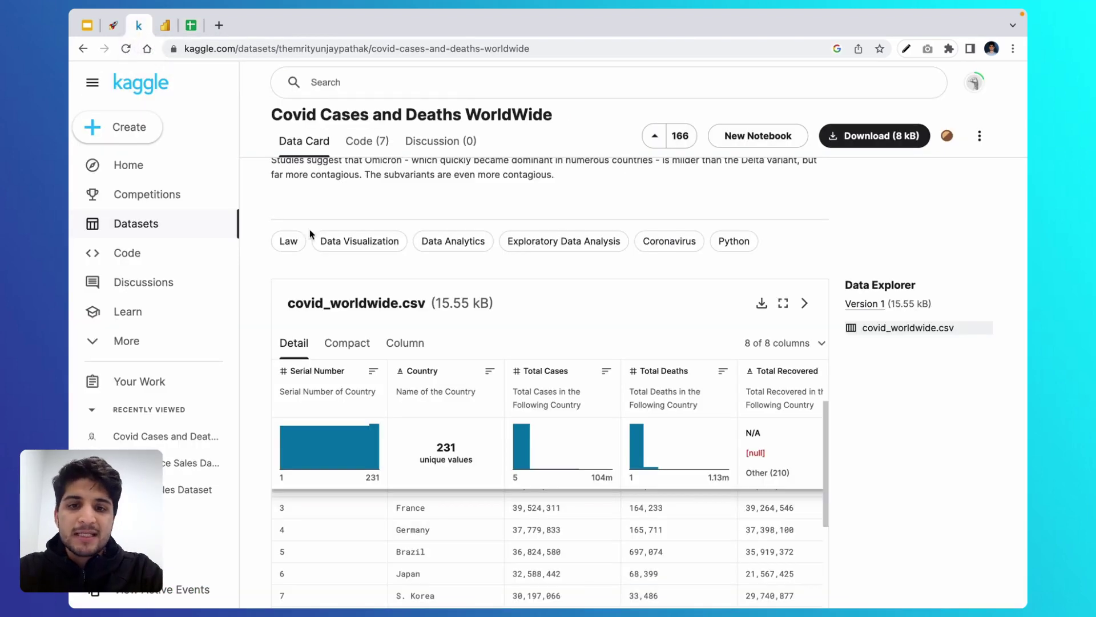
{"action": "scroll", "coordinate": [346, 286], "scroll_direction": "down", "scroll_amount": 5}
{"action": "scroll", "coordinate": [303, 293], "scroll_direction": "up", "scroll_amount": 3}
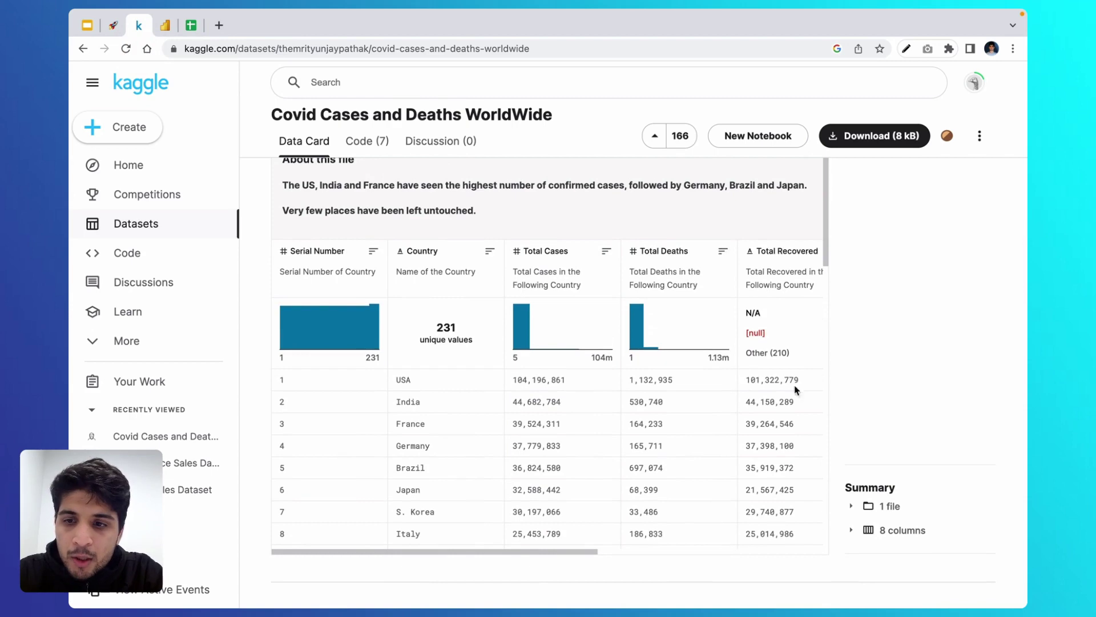
{"action": "scroll", "coordinate": [882, 398], "scroll_direction": "down", "scroll_amount": 3}
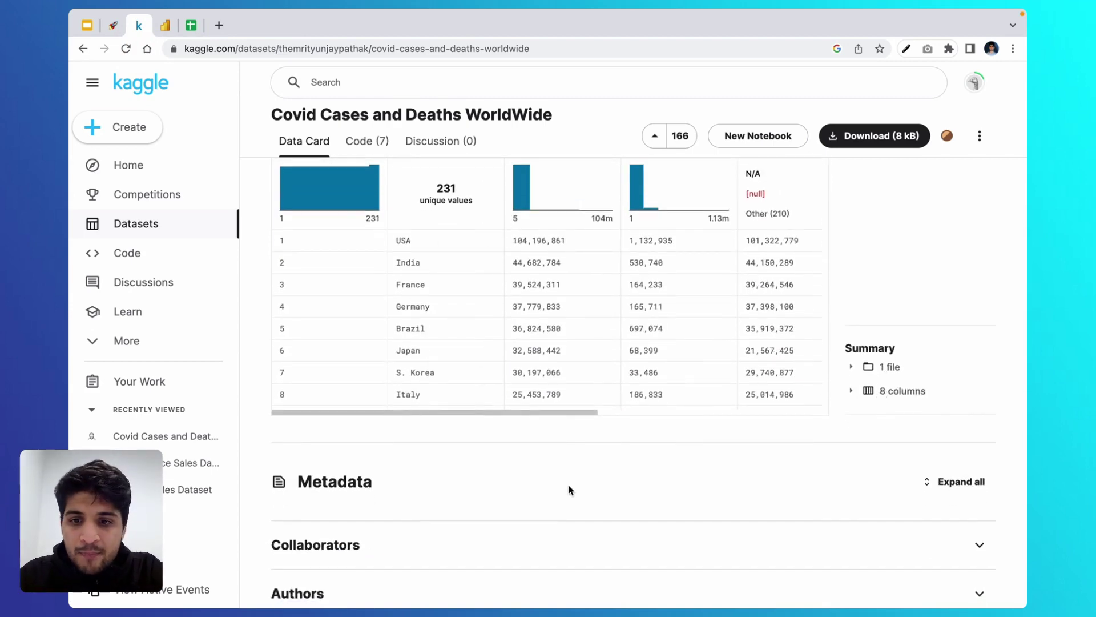
{"action": "scroll", "coordinate": [568, 487], "scroll_direction": "up", "scroll_amount": 2}
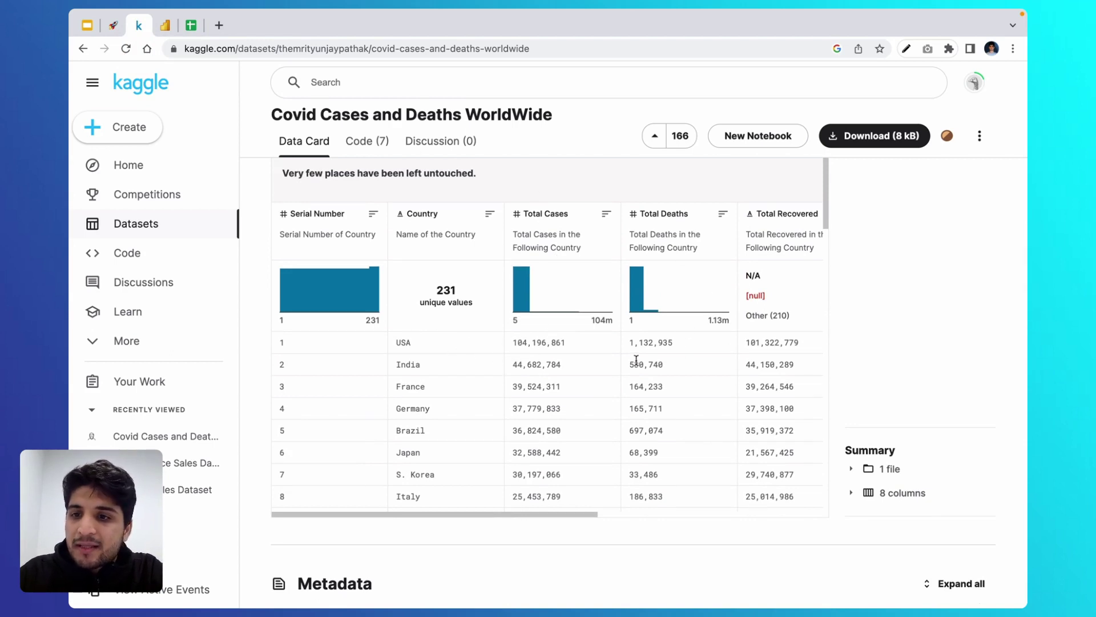
{"action": "scroll", "coordinate": [742, 357], "scroll_direction": "right", "scroll_amount": 5}
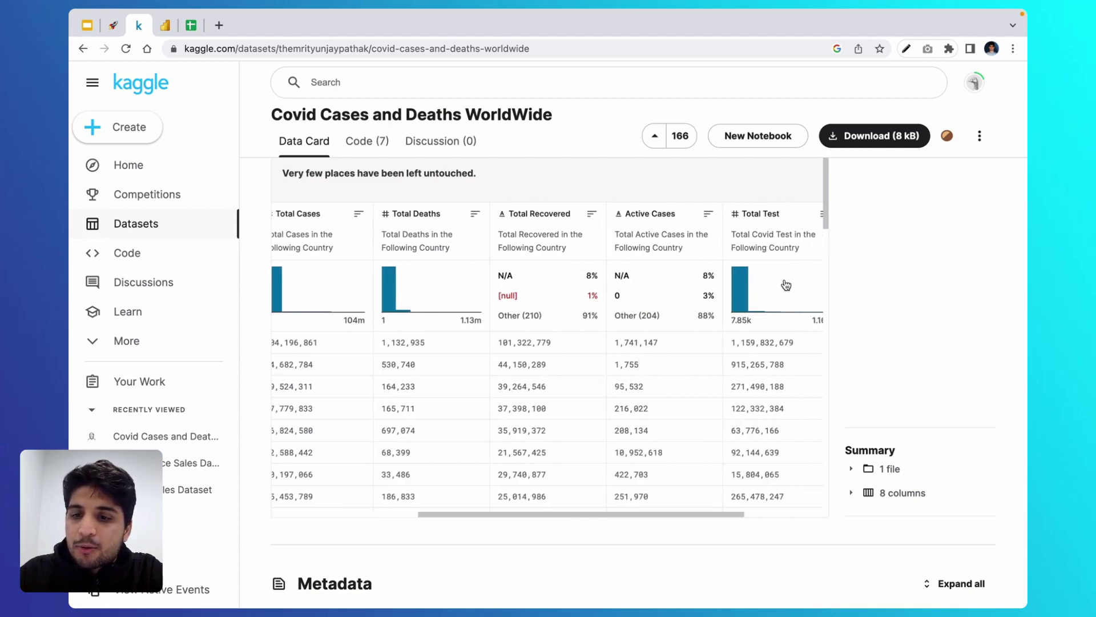
{"action": "scroll", "coordinate": [729, 352], "scroll_direction": "right", "scroll_amount": 3}
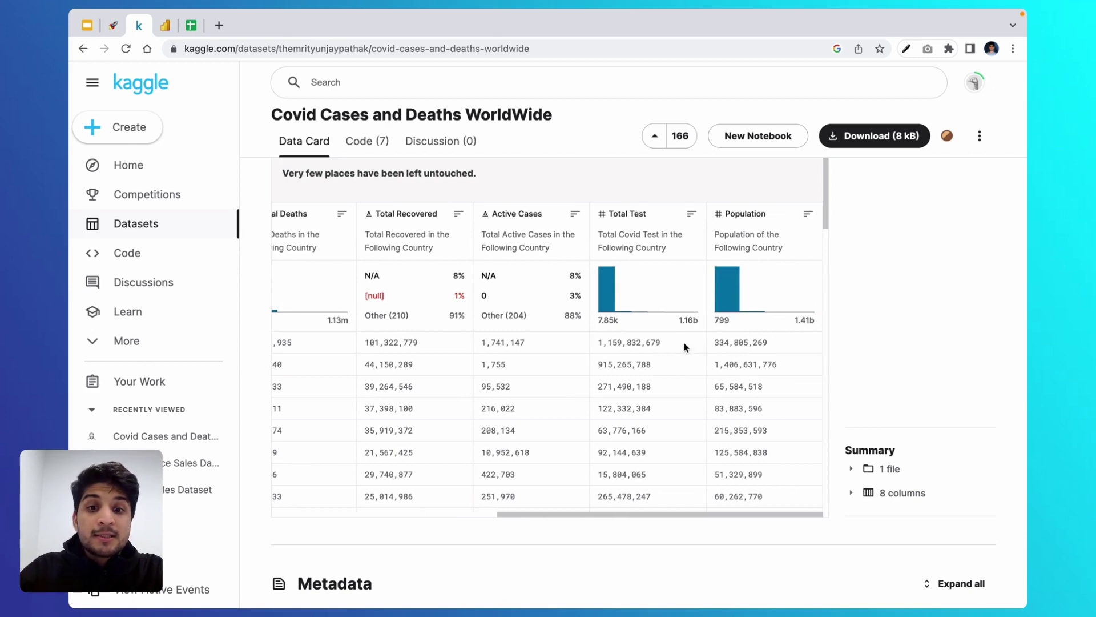
{"action": "scroll", "coordinate": [685, 347], "scroll_direction": "left", "scroll_amount": 5}
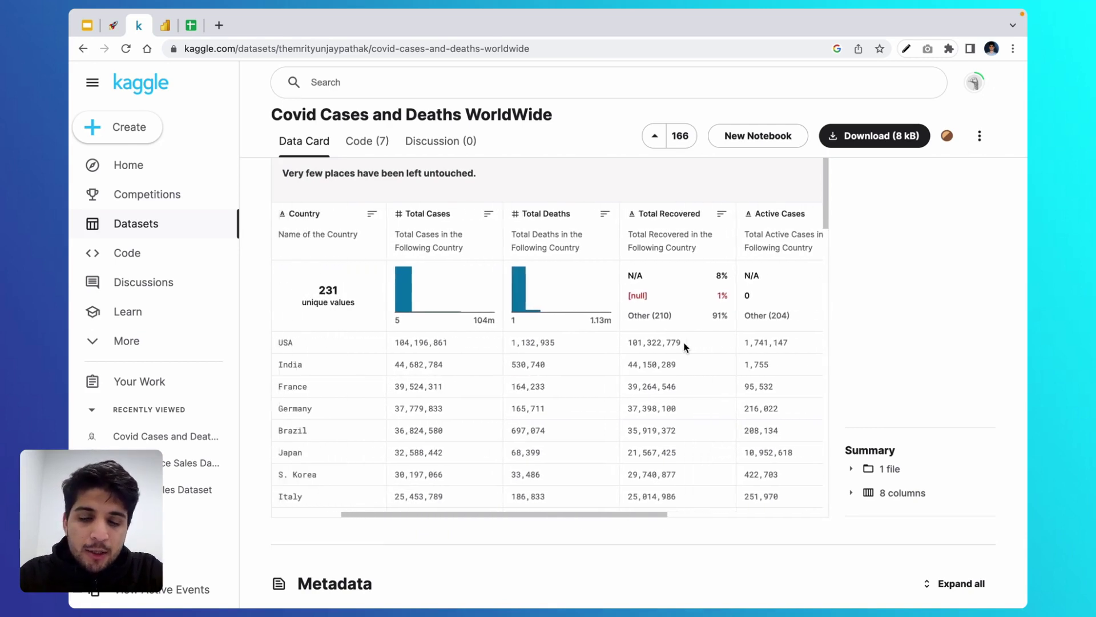
Step: Look through the country rows of the Kaggle preview down to the end of the data and return to the first rows
{"action": "scroll", "coordinate": [686, 347], "scroll_direction": "down", "scroll_amount": 20}
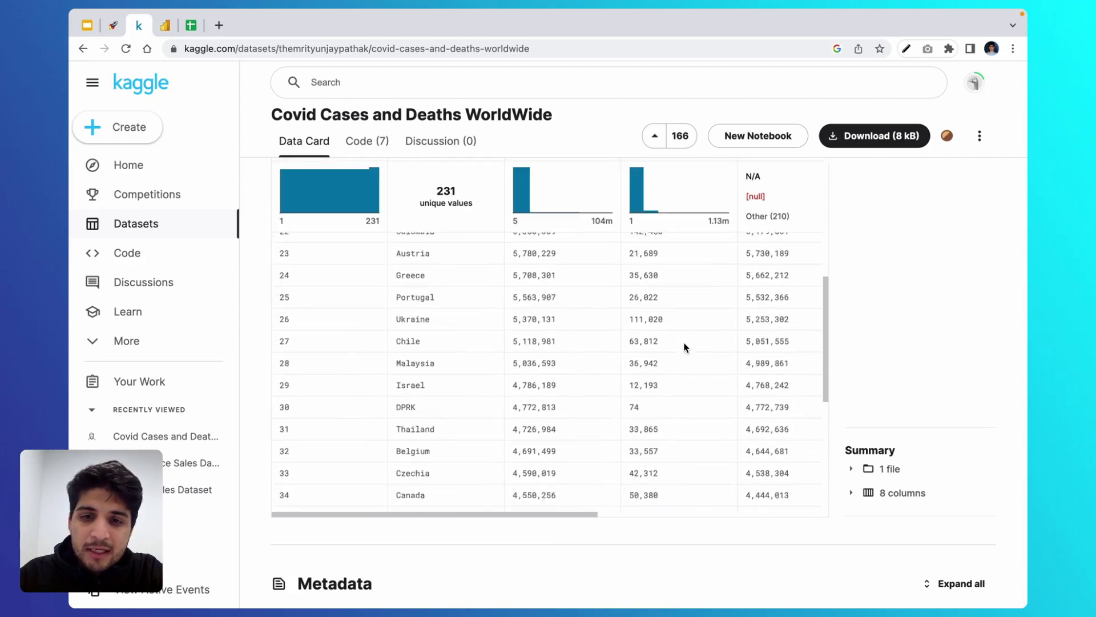
{"action": "scroll", "coordinate": [685, 347], "scroll_direction": "down", "scroll_amount": 20}
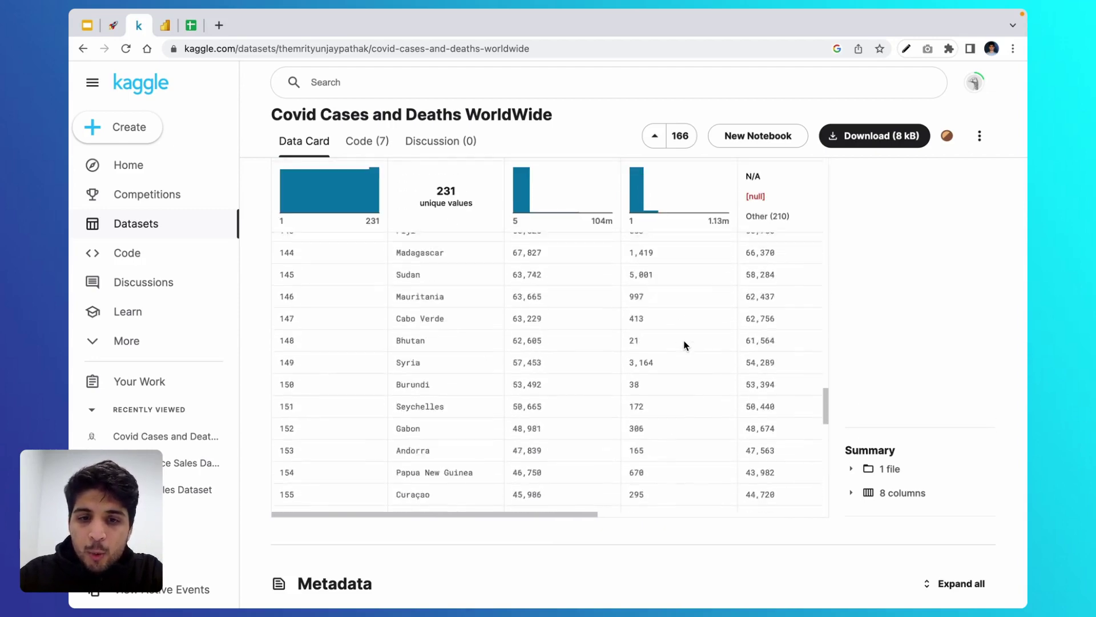
{"action": "scroll", "coordinate": [683, 407], "scroll_direction": "down", "scroll_amount": 12}
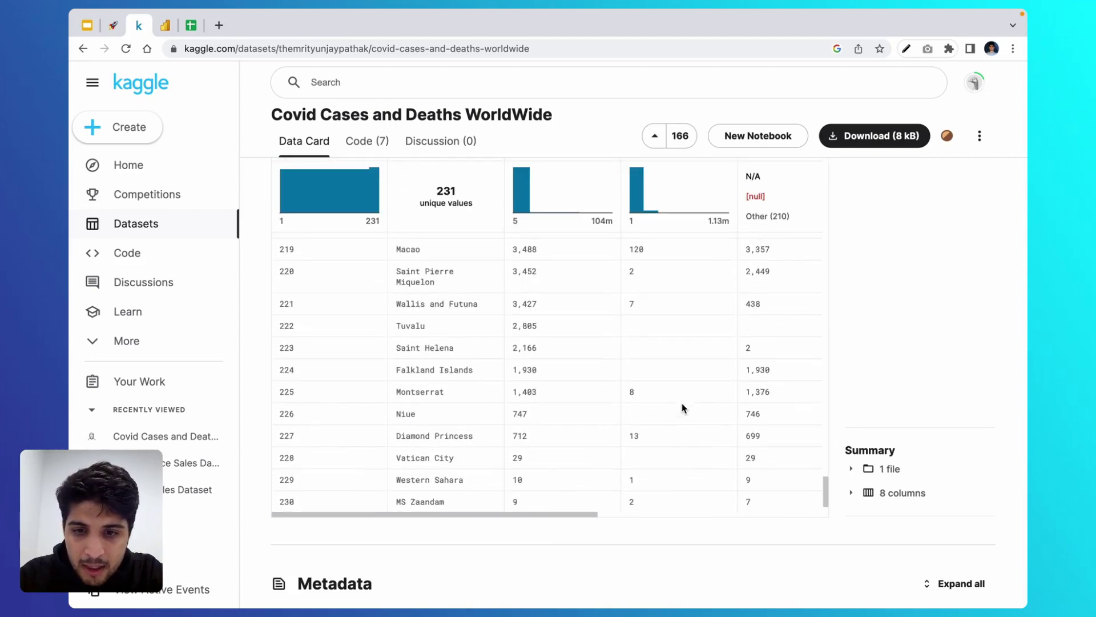
{"action": "scroll", "coordinate": [682, 407], "scroll_direction": "down", "scroll_amount": 1}
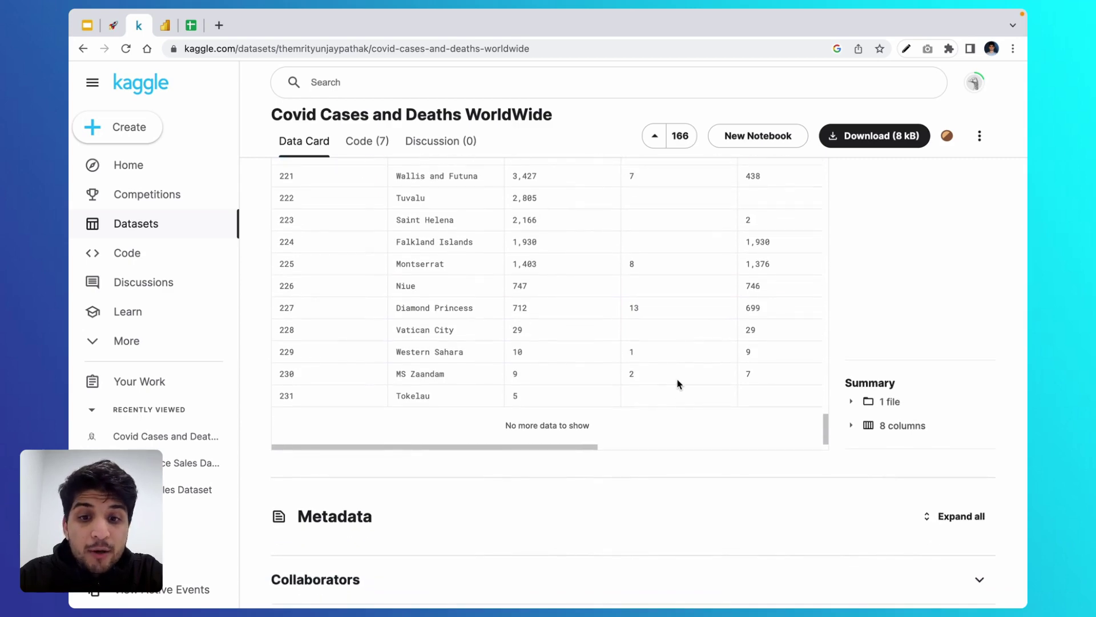
{"action": "scroll", "coordinate": [679, 383], "scroll_direction": "up", "scroll_amount": 20}
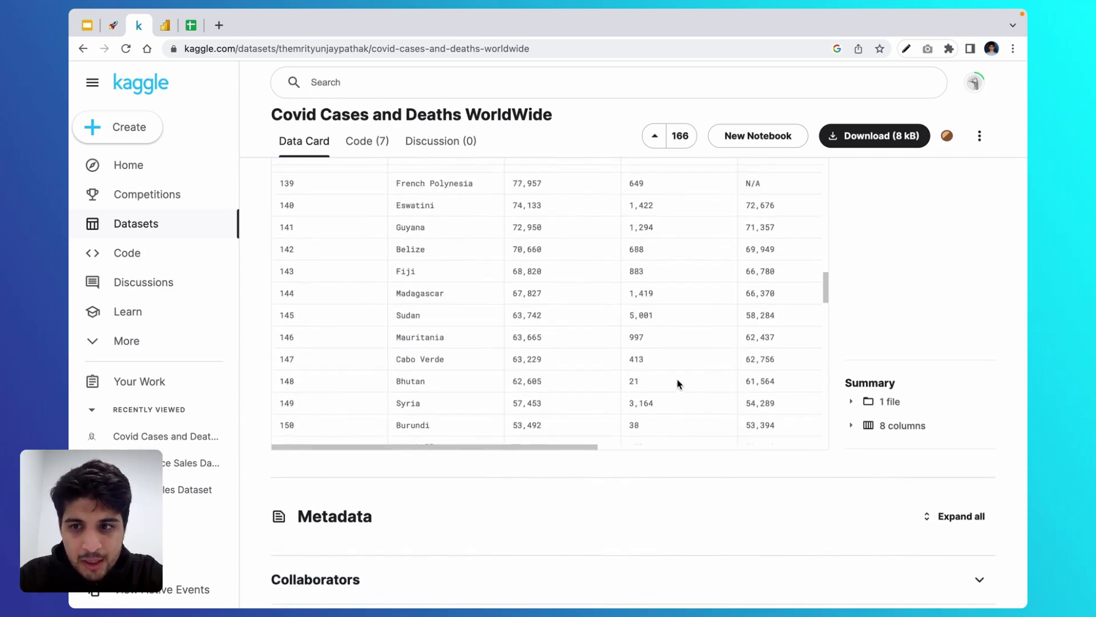
{"action": "scroll", "coordinate": [678, 383], "scroll_direction": "up", "scroll_amount": 5}
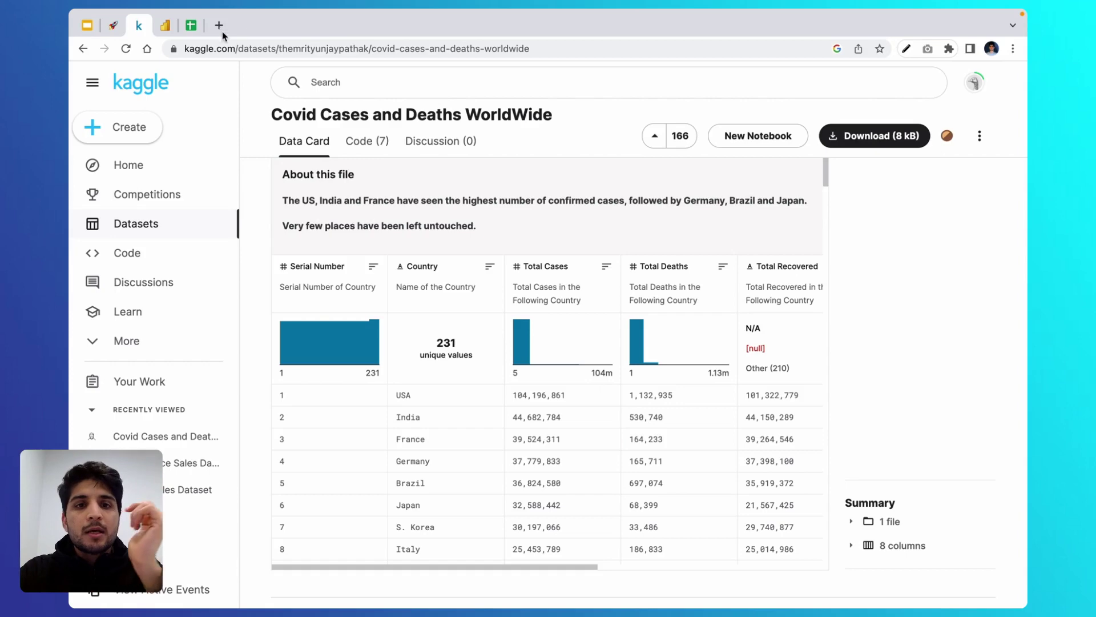
Step: Switch to the covid_worldwide spreadsheet in Google Sheets
{"action": "left_click", "coordinate": [184, 31]}
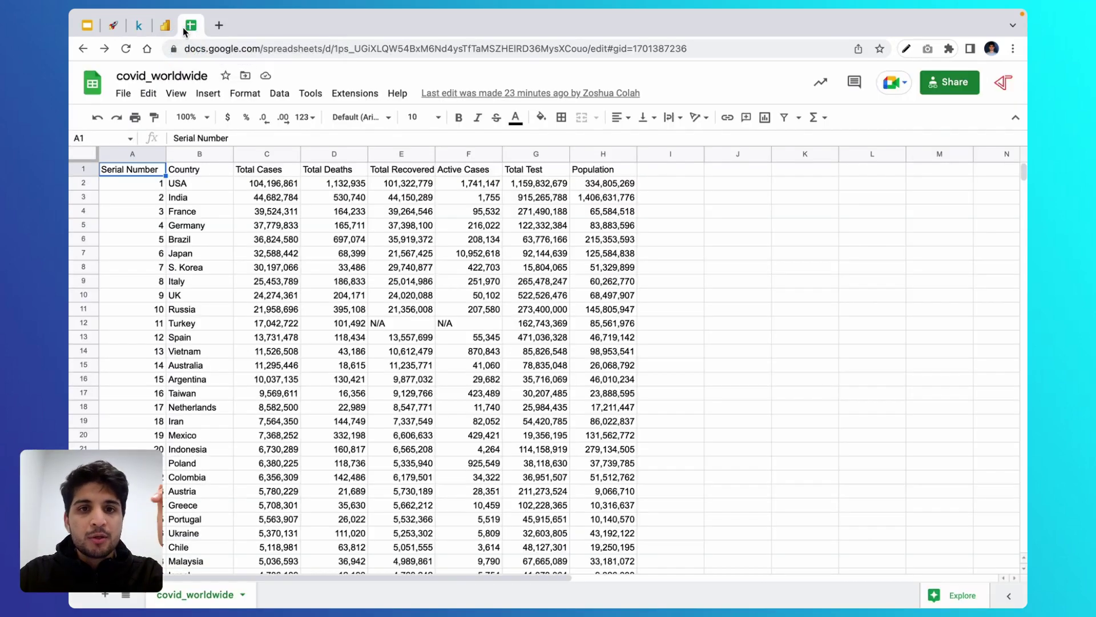
Step: Download the covid_worldwide sheet in Comma Separated Values (.csv) format
{"action": "left_click", "coordinate": [127, 95]}
{"action": "mouse_move", "coordinate": [170, 258]}
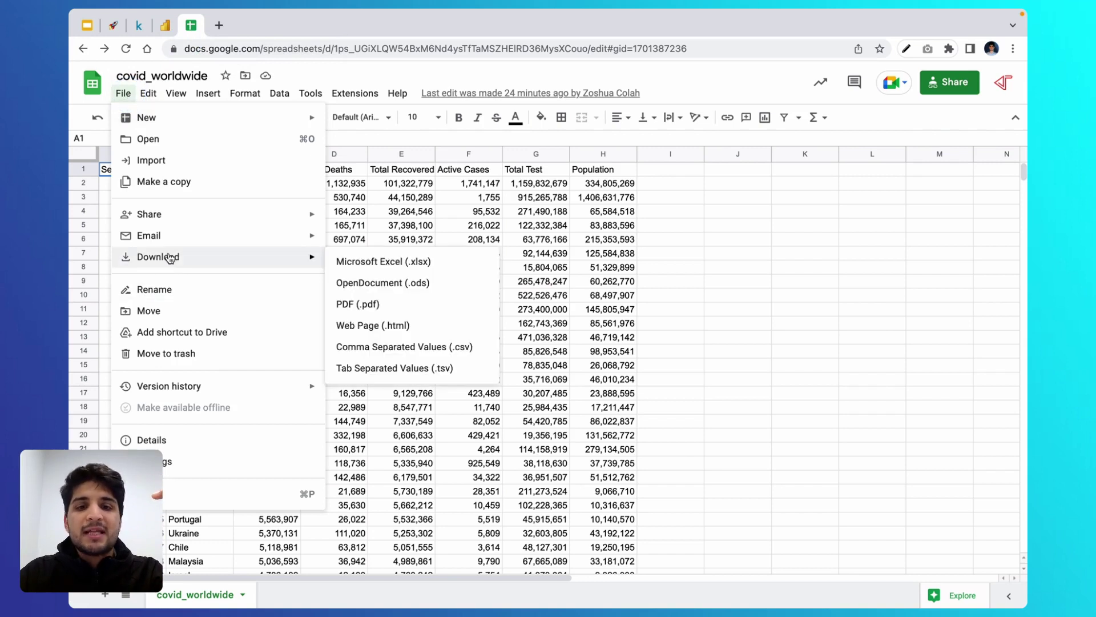
{"action": "left_click", "coordinate": [397, 351]}
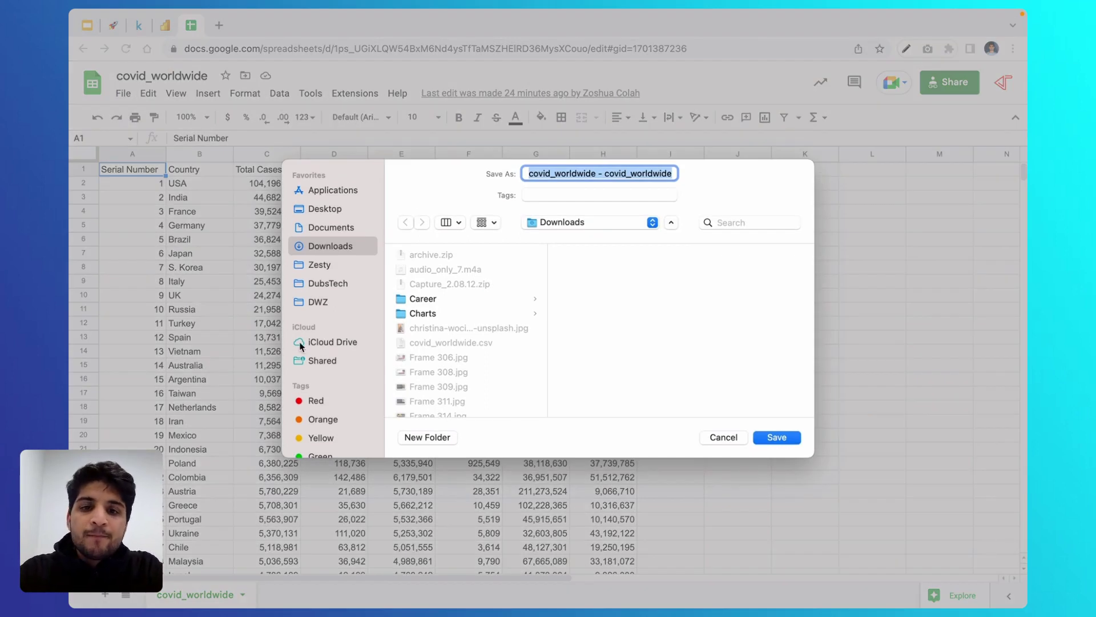
Step: Create a folder named Health Analytics with Power BI on the Desktop and save the covid_worldwide CSV file in it
{"action": "left_click", "coordinate": [311, 203]}
{"action": "left_click", "coordinate": [440, 438]}
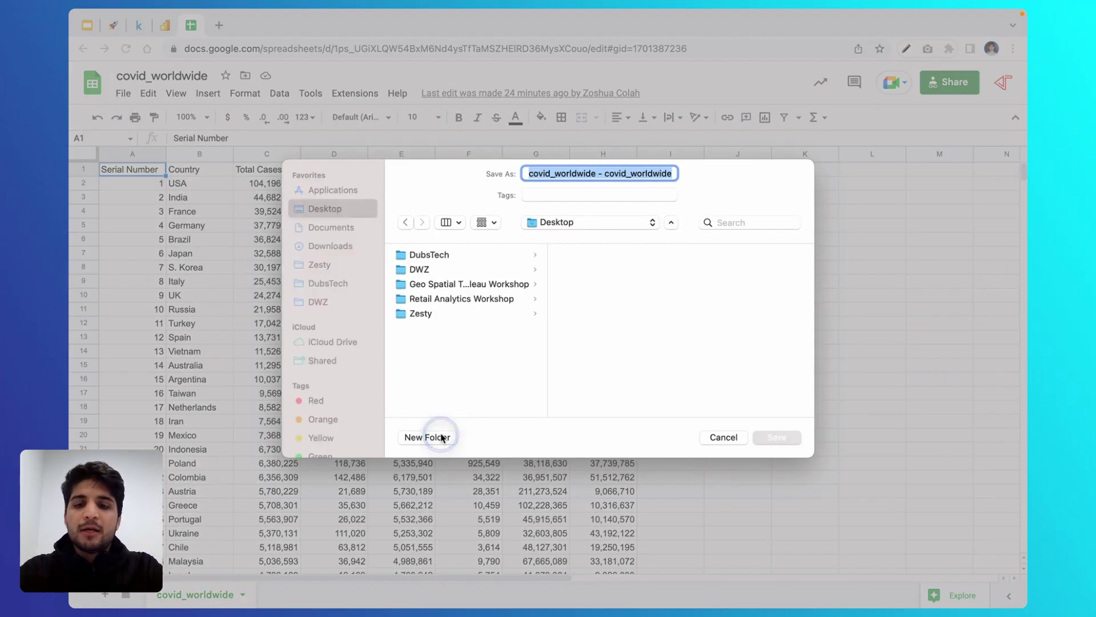
{"action": "type", "text": "Health Analytics with powe"}
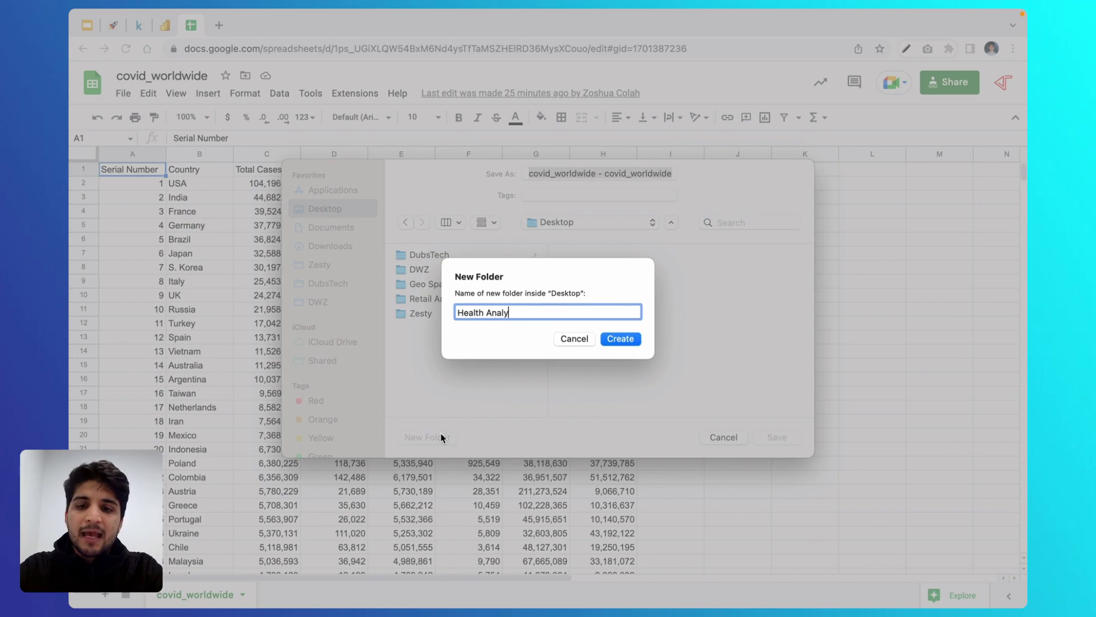
{"action": "key", "text": "BackSpace"}
{"action": "key", "text": "BackSpace"}
{"action": "key", "text": "BackSpace"}
{"action": "key", "text": "BackSpace"}
{"action": "type", "text": "Power BI"}
{"action": "key", "text": "Return"}
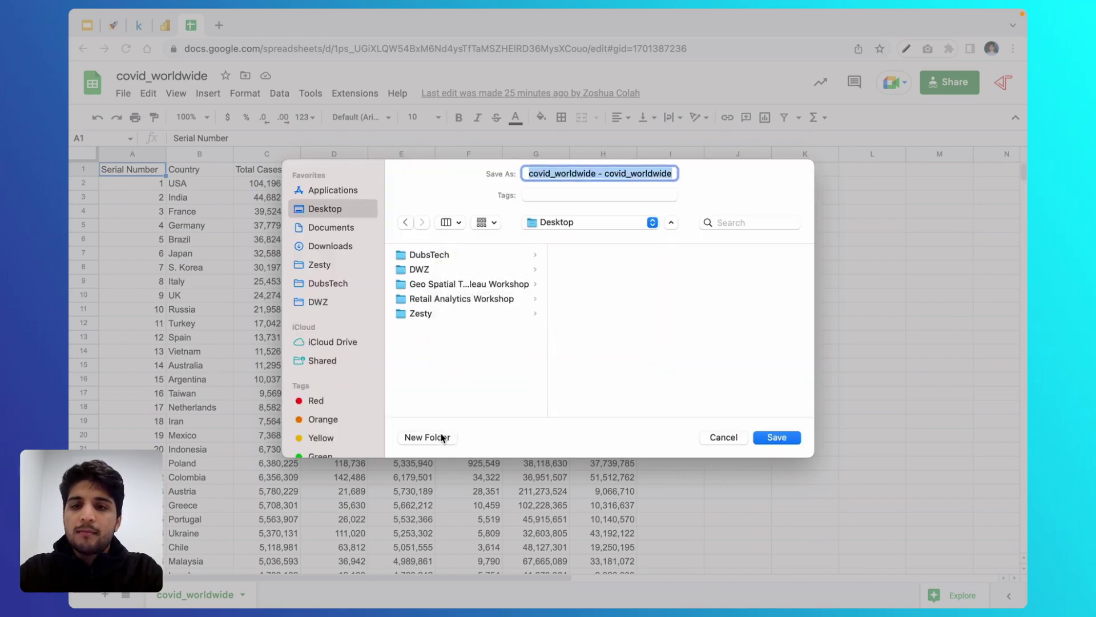
{"action": "key", "text": "Return"}
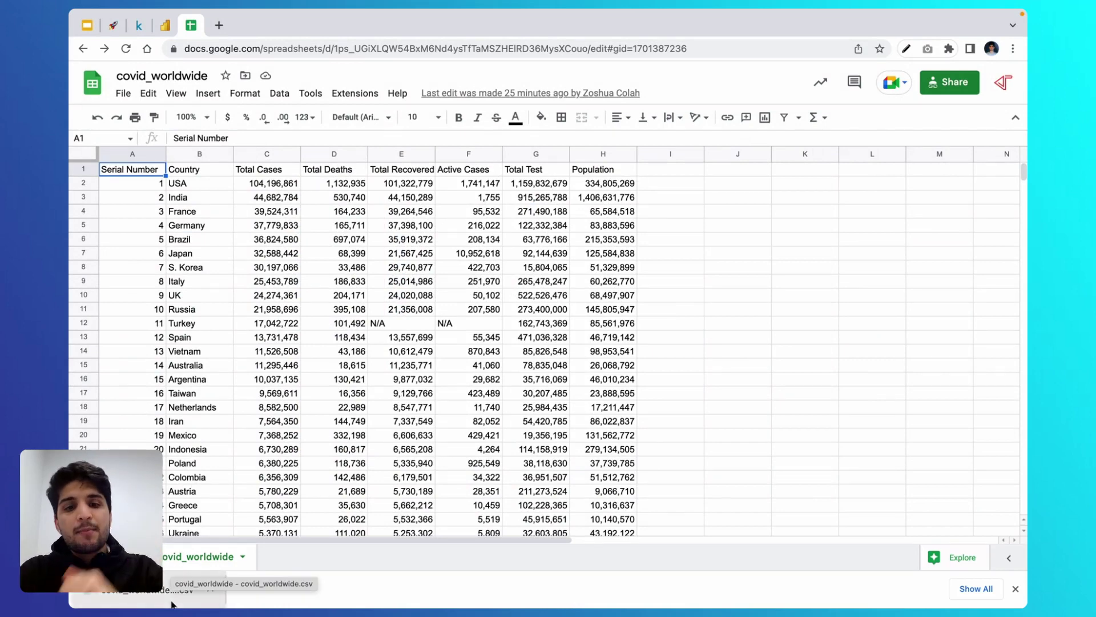
Step: Open Power BI from powerbi.com in a new browser tab and dismiss the browser's downloads bar
{"action": "key", "text": "ctrl+t"}
{"action": "type", "text": "powerbi.com"}
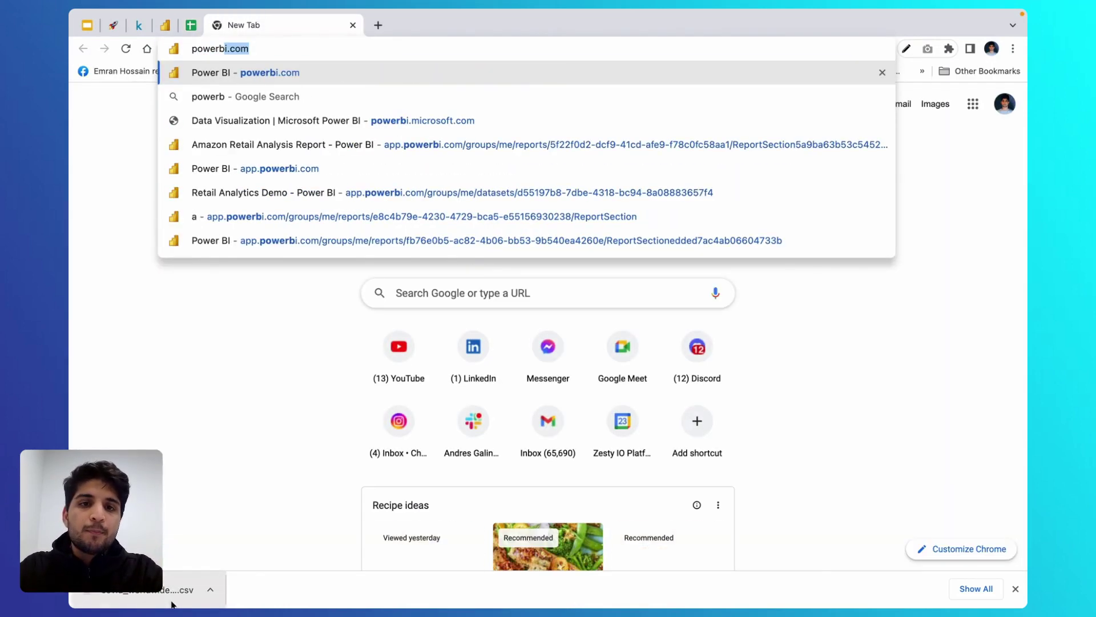
{"action": "key", "text": "Return"}
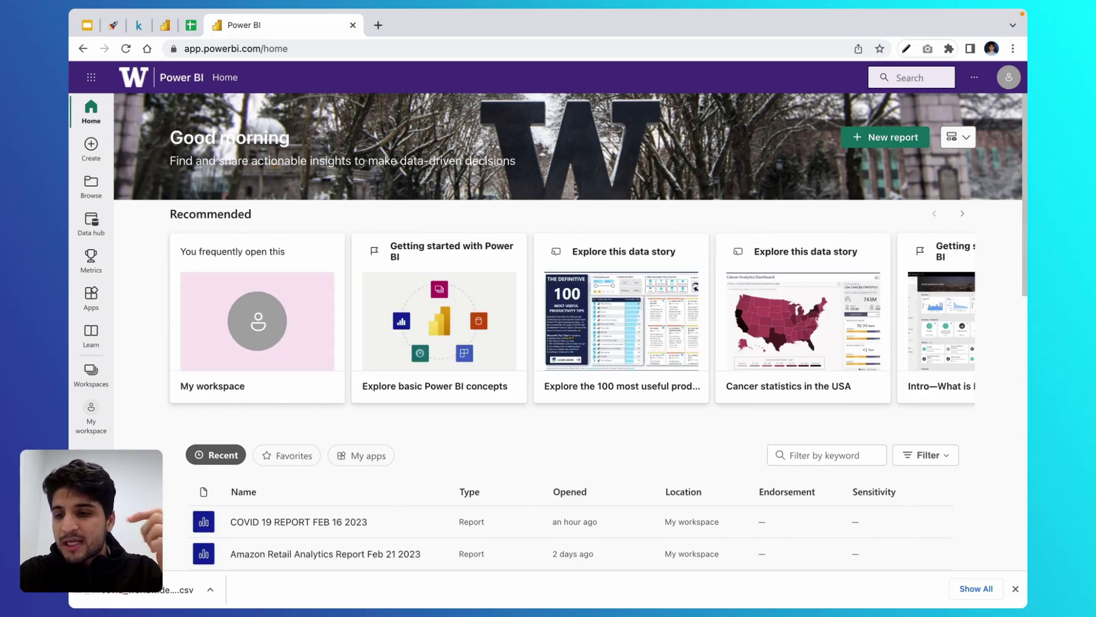
{"action": "left_click", "coordinate": [1016, 587]}
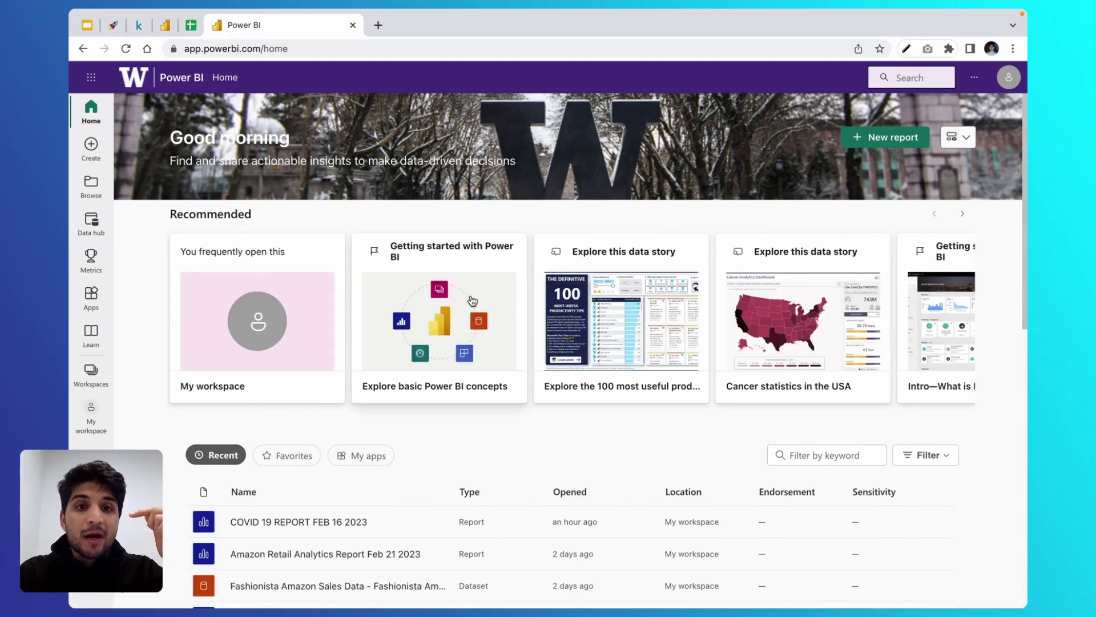
Step: Look through the Power BI Setup Instructions in the ClickUp workshop document, from the installation steps to the alternate steps for personal email addresses
{"action": "left_click", "coordinate": [164, 28]}
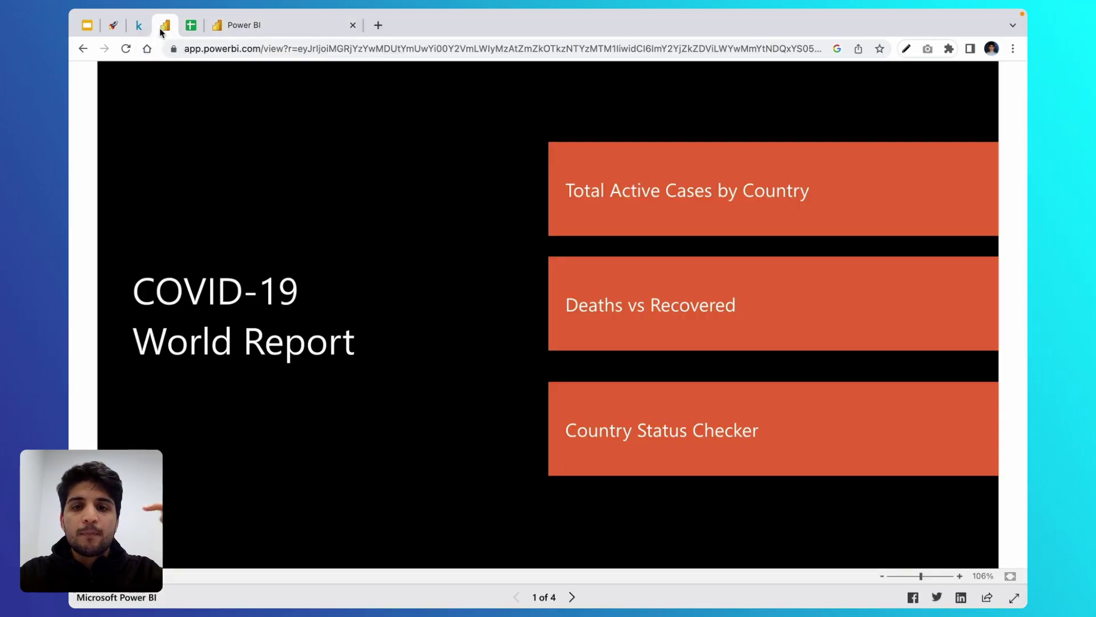
{"action": "left_click", "coordinate": [114, 26]}
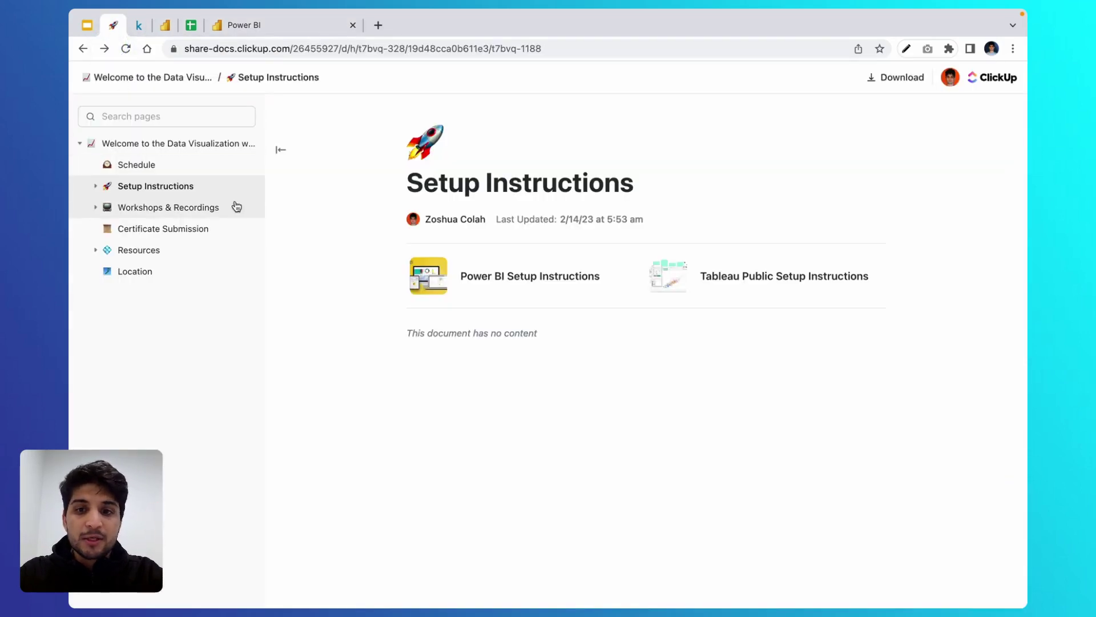
{"action": "left_click", "coordinate": [494, 297]}
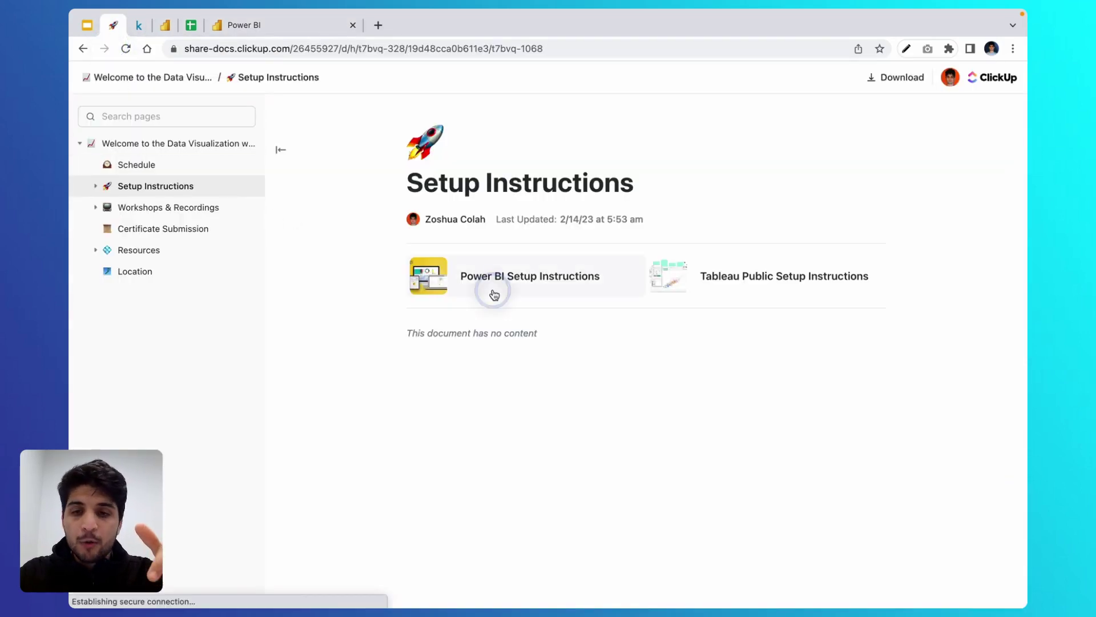
{"action": "scroll", "coordinate": [488, 317], "scroll_direction": "down", "scroll_amount": 10}
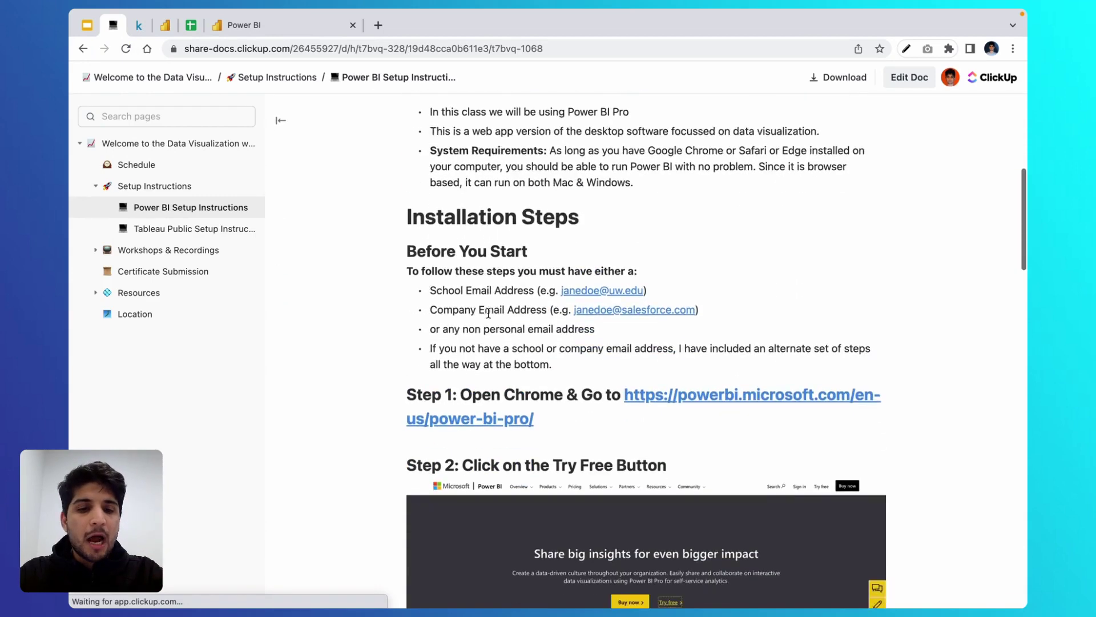
{"action": "scroll", "coordinate": [488, 317], "scroll_direction": "down", "scroll_amount": 5}
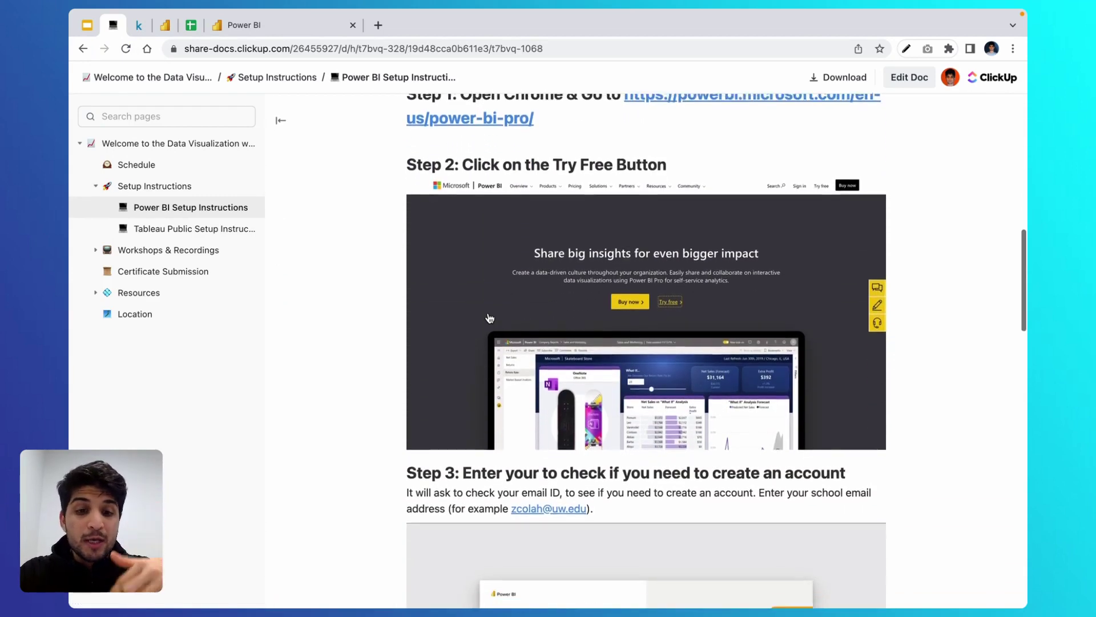
{"action": "scroll", "coordinate": [489, 317], "scroll_direction": "down", "scroll_amount": 3}
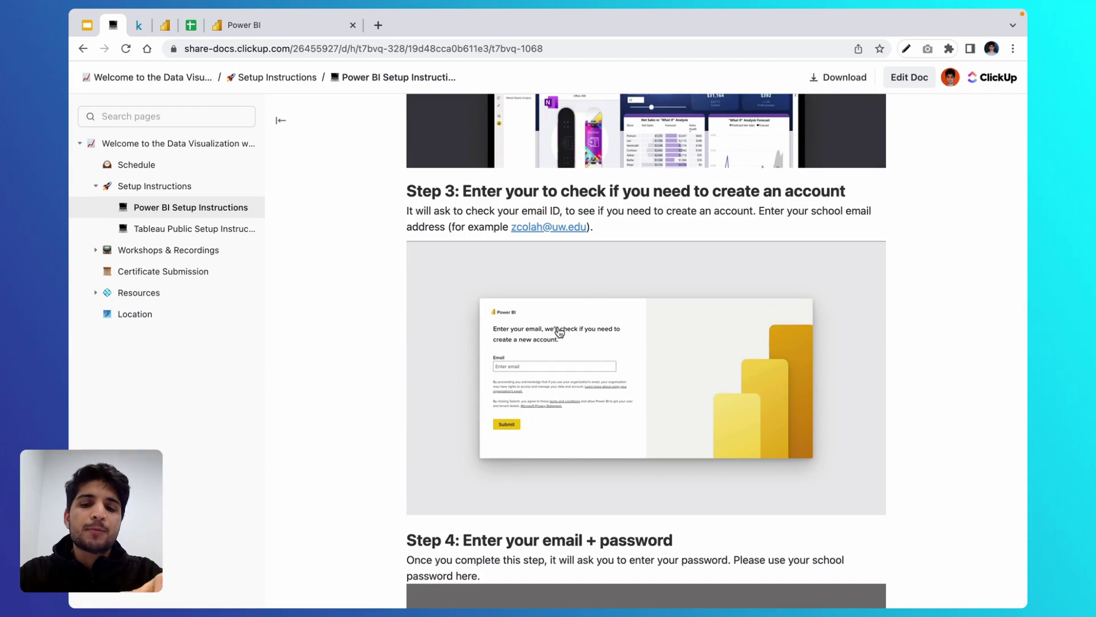
{"action": "scroll", "coordinate": [556, 328], "scroll_direction": "down", "scroll_amount": 2}
{"action": "scroll", "coordinate": [560, 332], "scroll_direction": "down", "scroll_amount": 12}
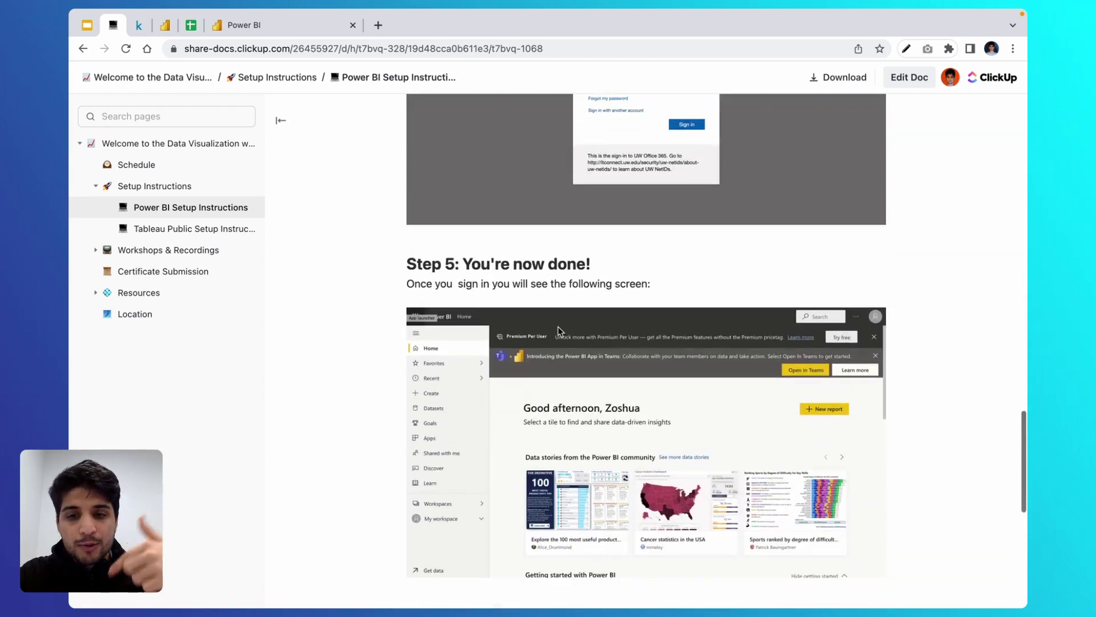
{"action": "scroll", "coordinate": [560, 332], "scroll_direction": "down", "scroll_amount": 1}
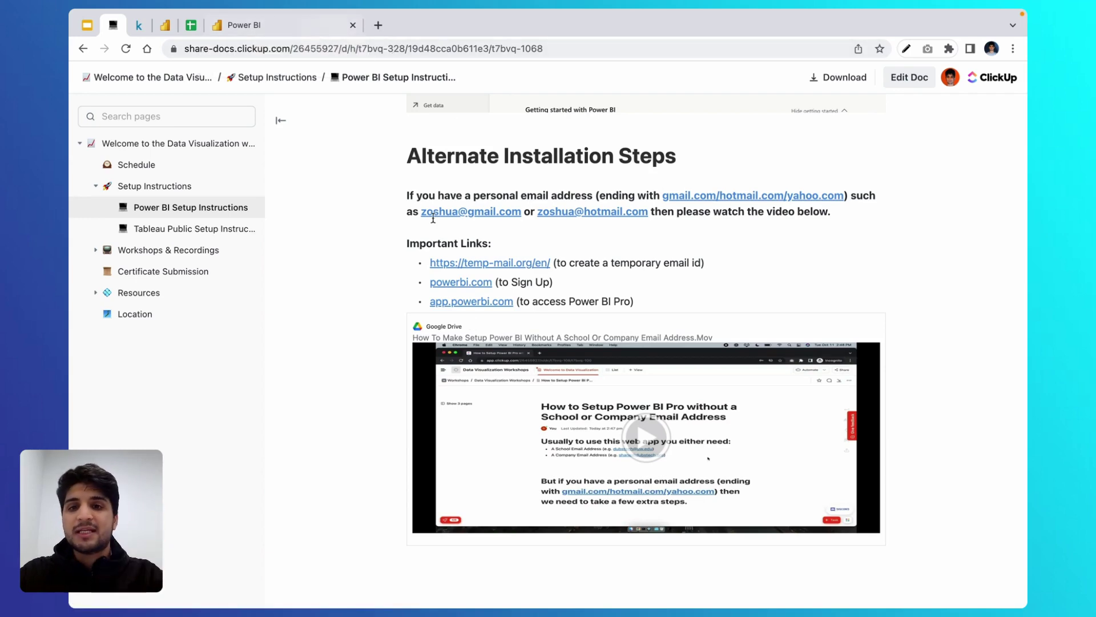
{"action": "scroll", "coordinate": [423, 203], "scroll_direction": "up", "scroll_amount": 10}
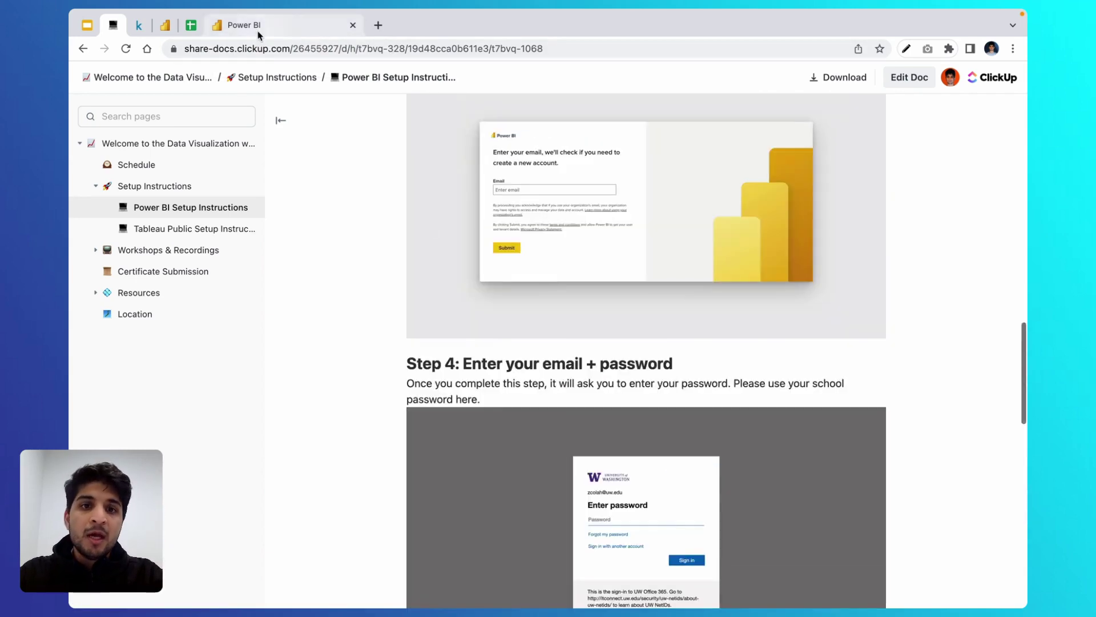
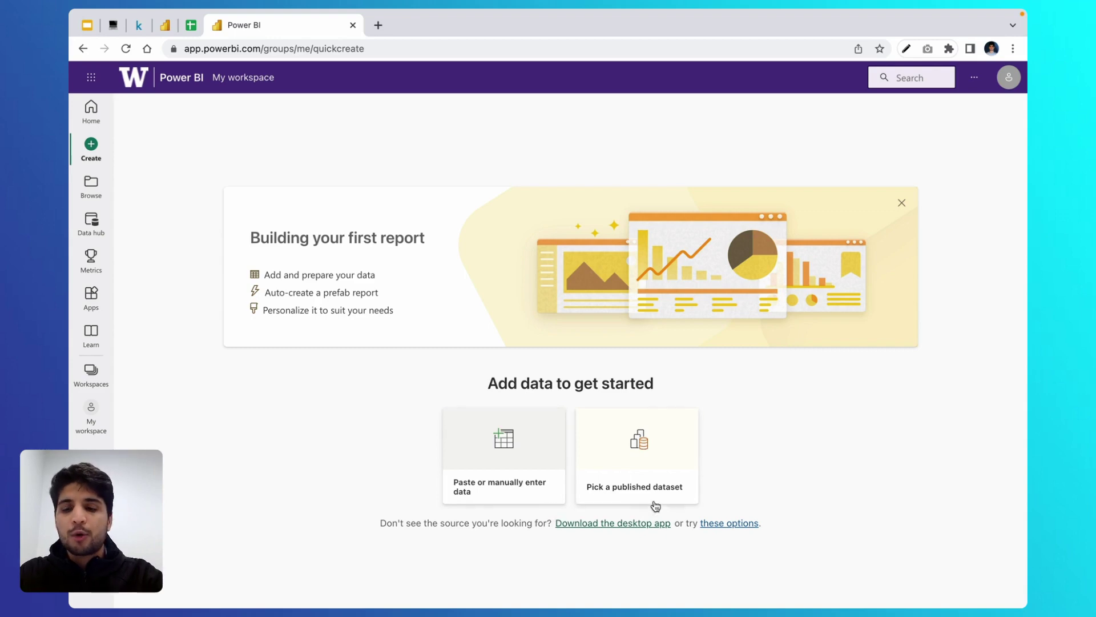
Step: Import covid_worldwide - covid_worldwide.csv from the Desktop's Health Analytics with Power BI folder as a CSV dataset in Power BI
{"action": "scroll", "coordinate": [736, 537], "scroll_direction": "up", "scroll_amount": 5}
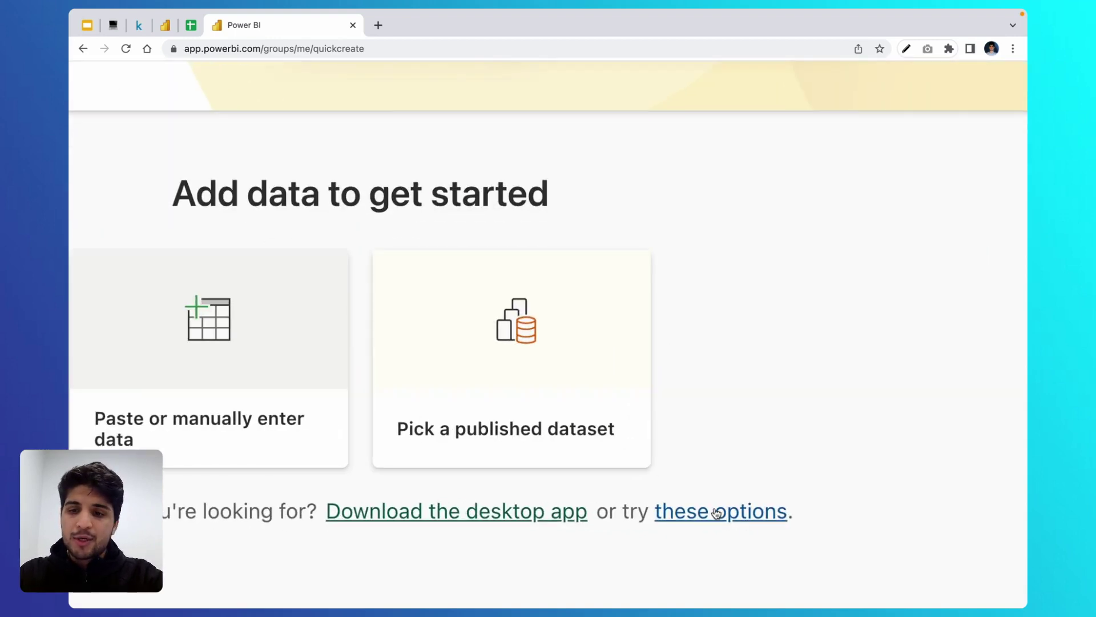
{"action": "left_click", "coordinate": [716, 511]}
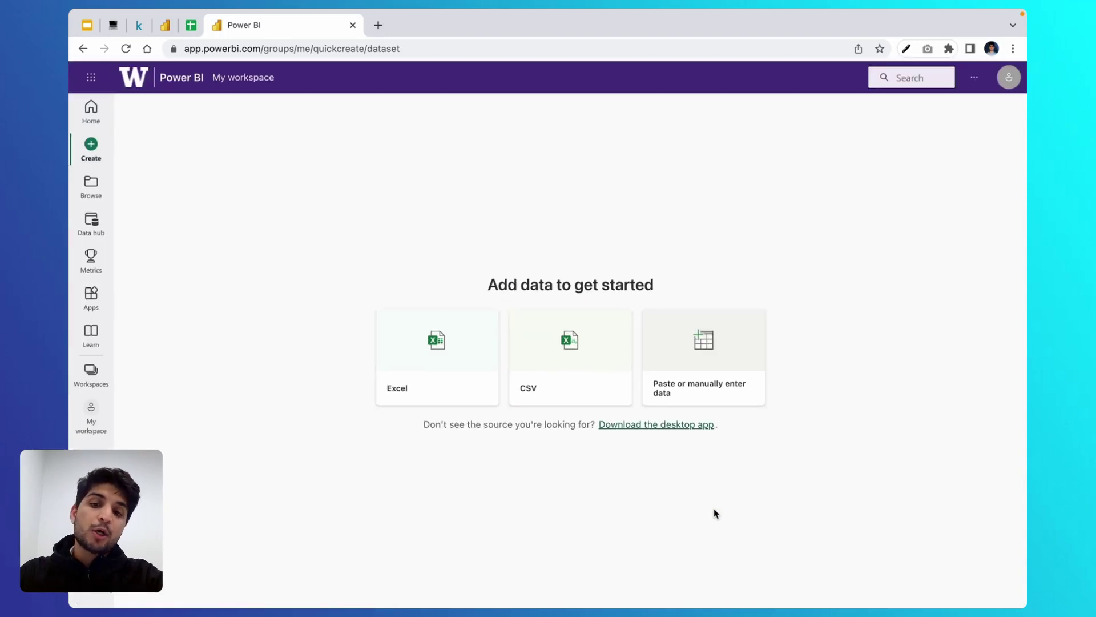
{"action": "left_click", "coordinate": [560, 361]}
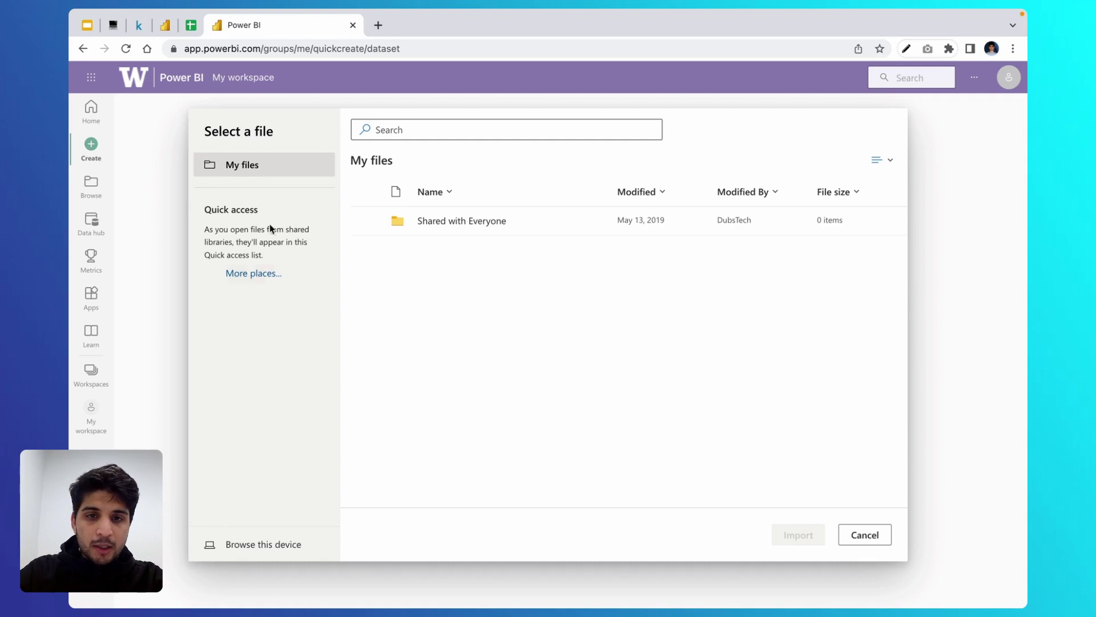
{"action": "left_click", "coordinate": [239, 544]}
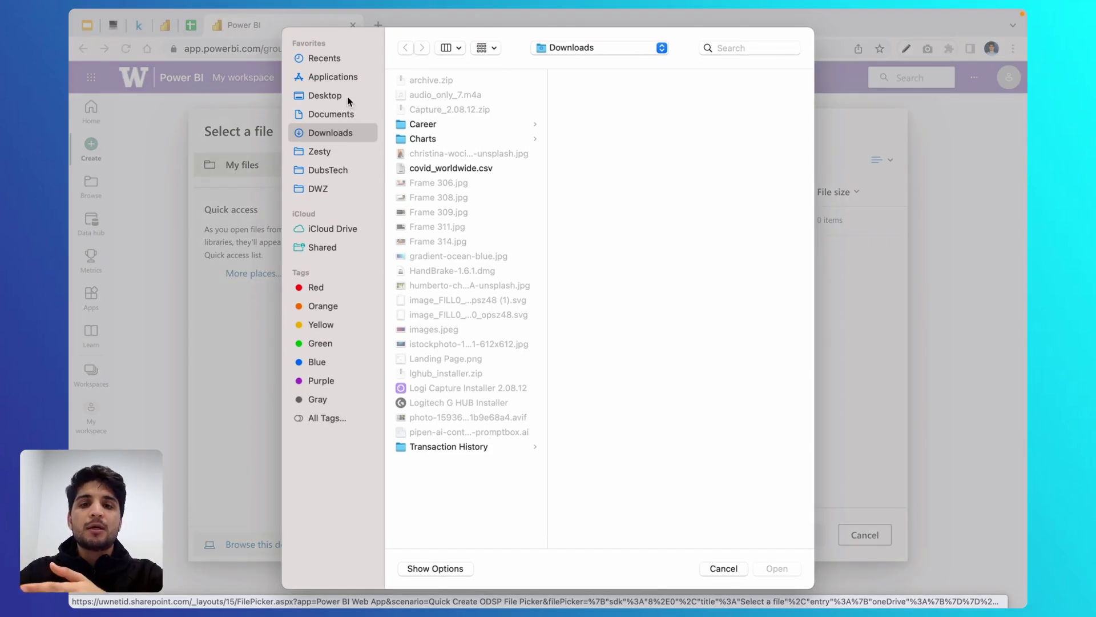
{"action": "left_click", "coordinate": [342, 96]}
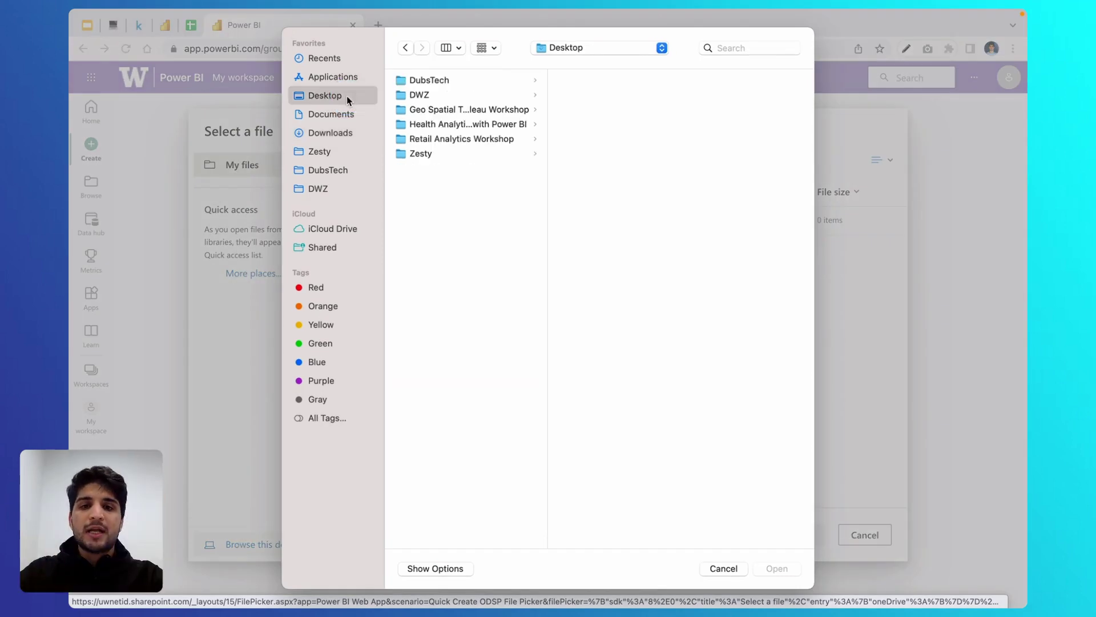
{"action": "left_click", "coordinate": [418, 140]}
{"action": "left_click", "coordinate": [432, 125]}
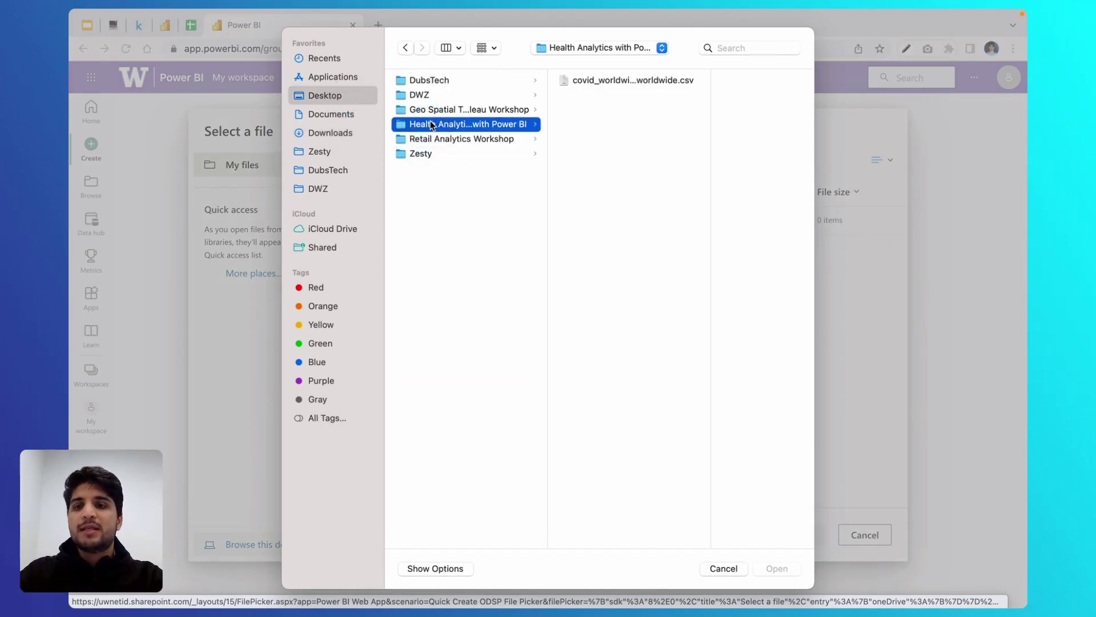
{"action": "left_click", "coordinate": [602, 81]}
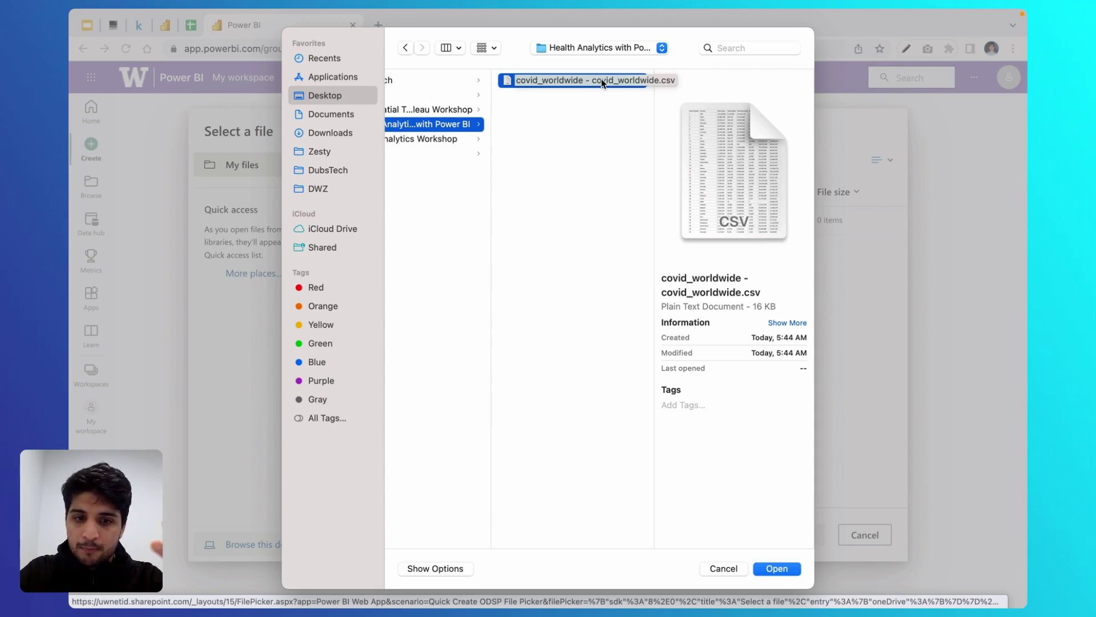
{"action": "key", "text": "Return"}
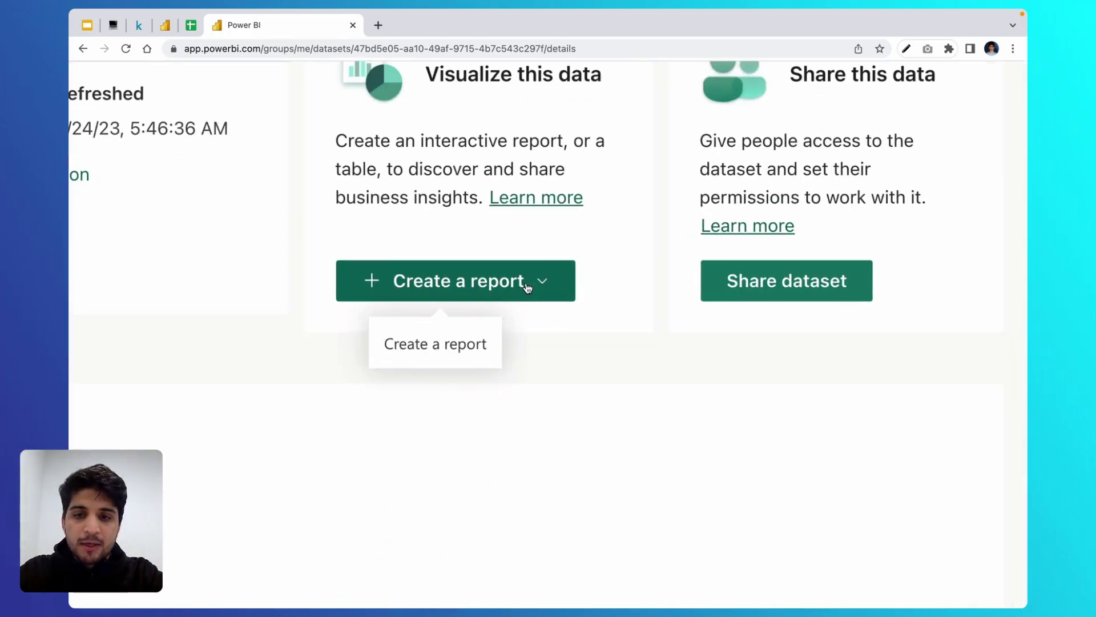
Step: Create a report from scratch on the imported dataset and save it as "COVID-19 Report for" plus the recipient's first name and "New York Times"
{"action": "left_click", "coordinate": [527, 285]}
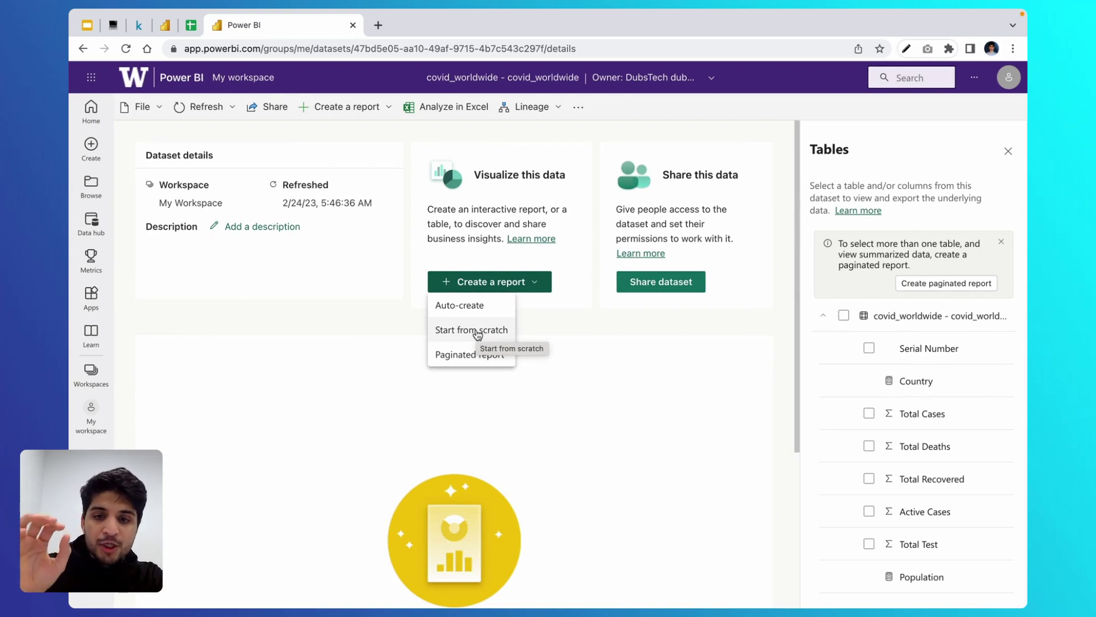
{"action": "left_click", "coordinate": [477, 331]}
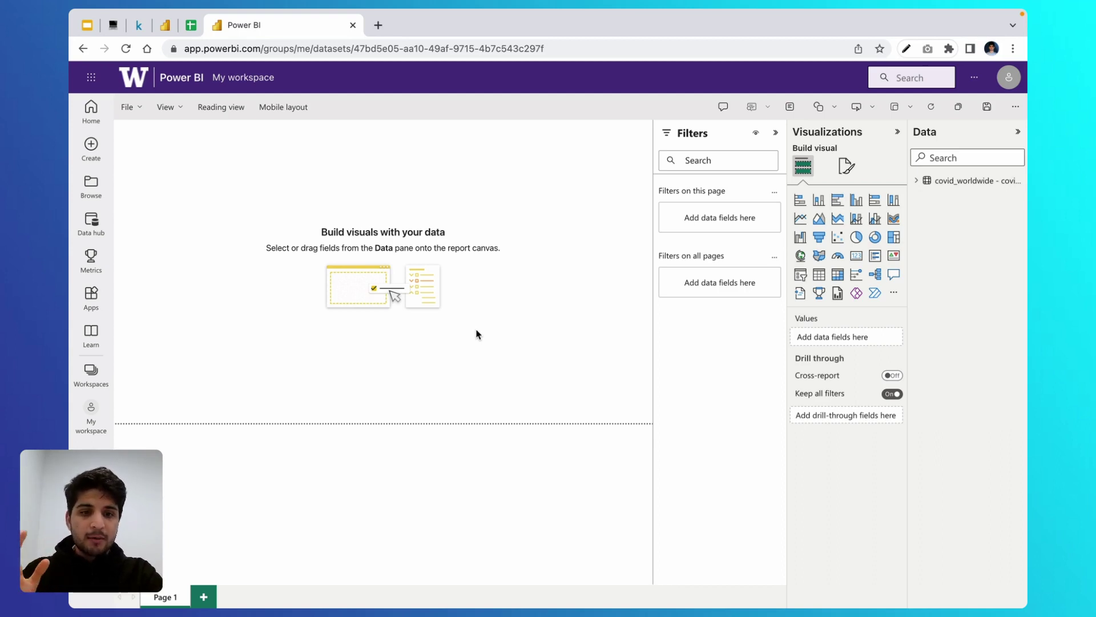
{"action": "key", "text": "ctrl+s"}
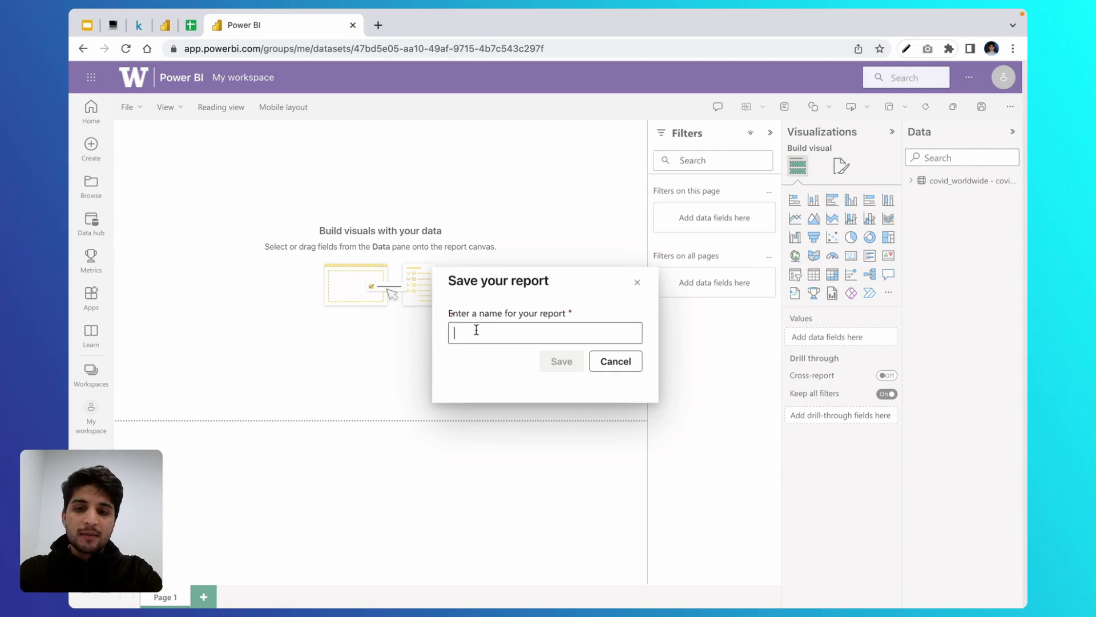
{"action": "type", "text": "COVID"}
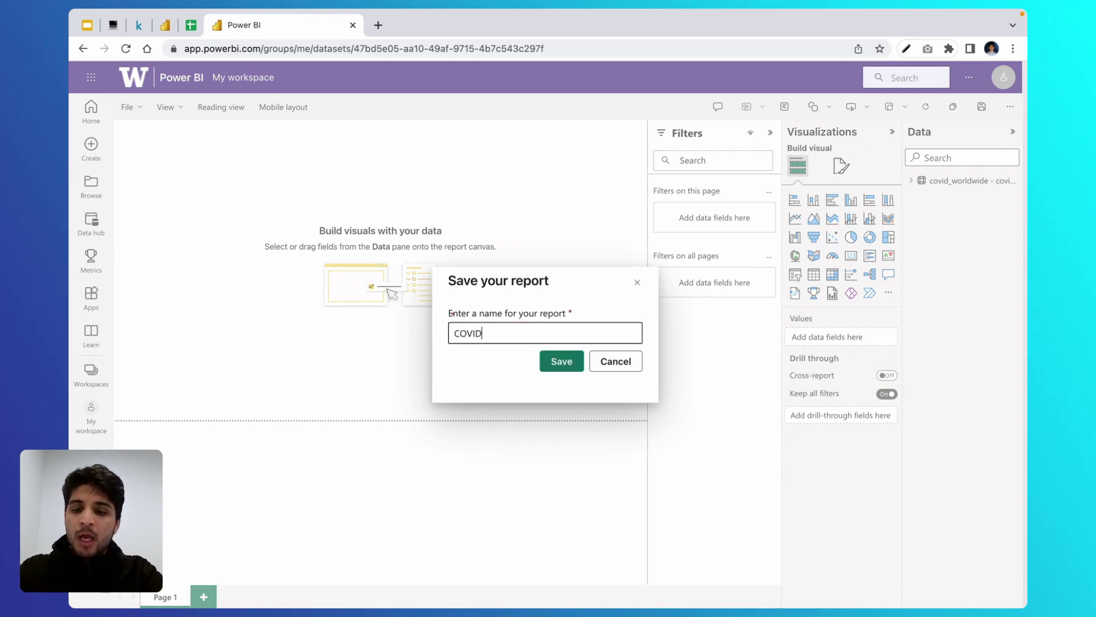
{"action": "type", "text": "-19 Rep"}
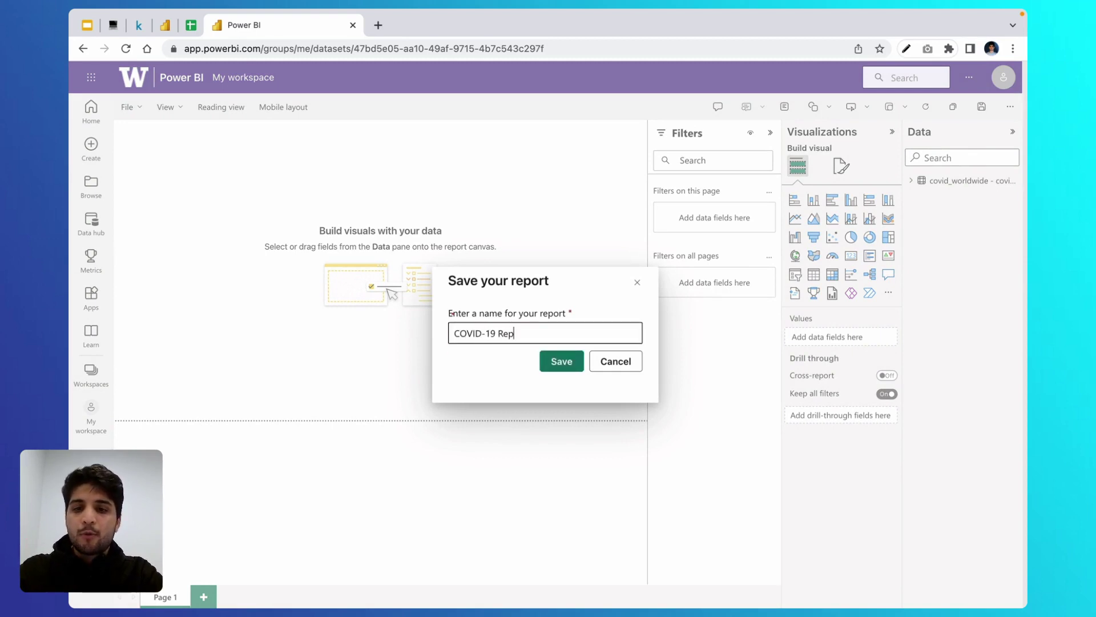
{"action": "type", "text": "ort for Emma Ne"}
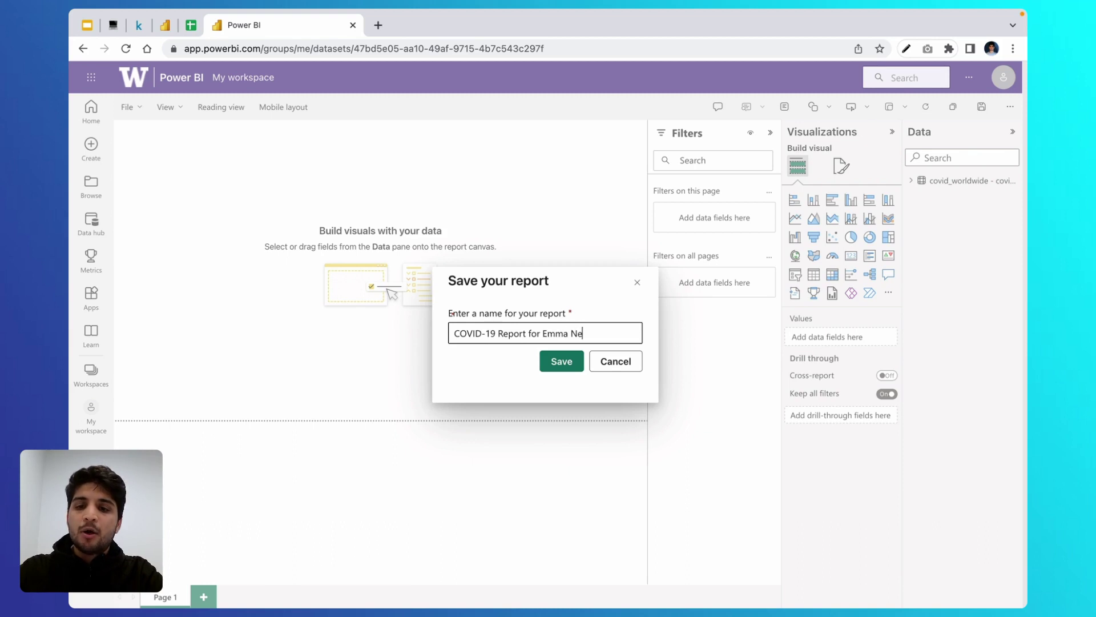
{"action": "type", "text": "w York Times"}
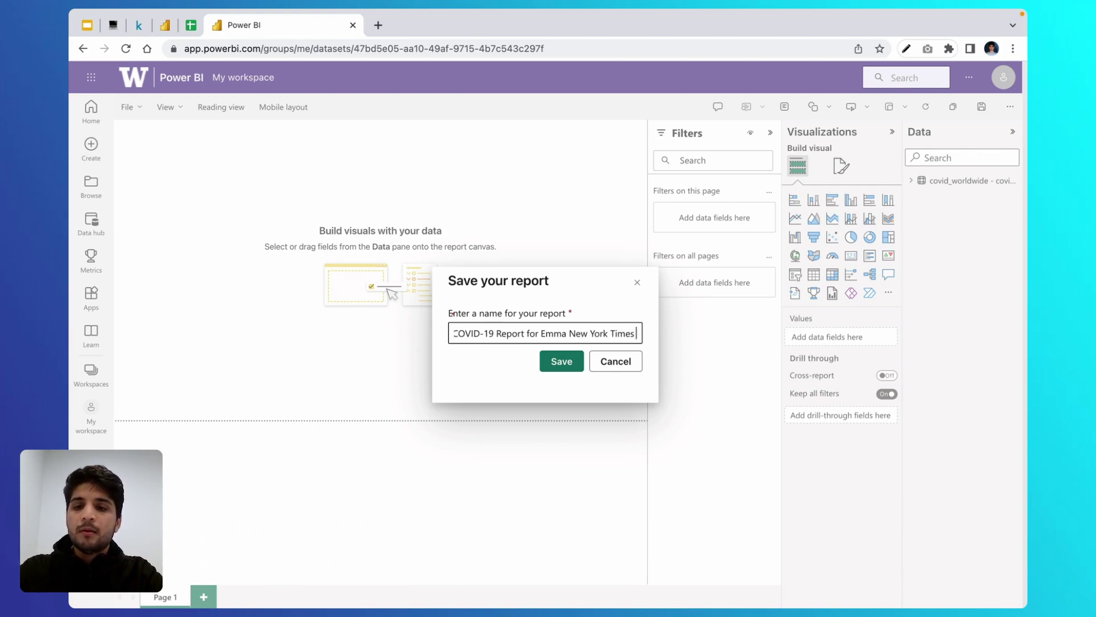
{"action": "left_click", "coordinate": [559, 365]}
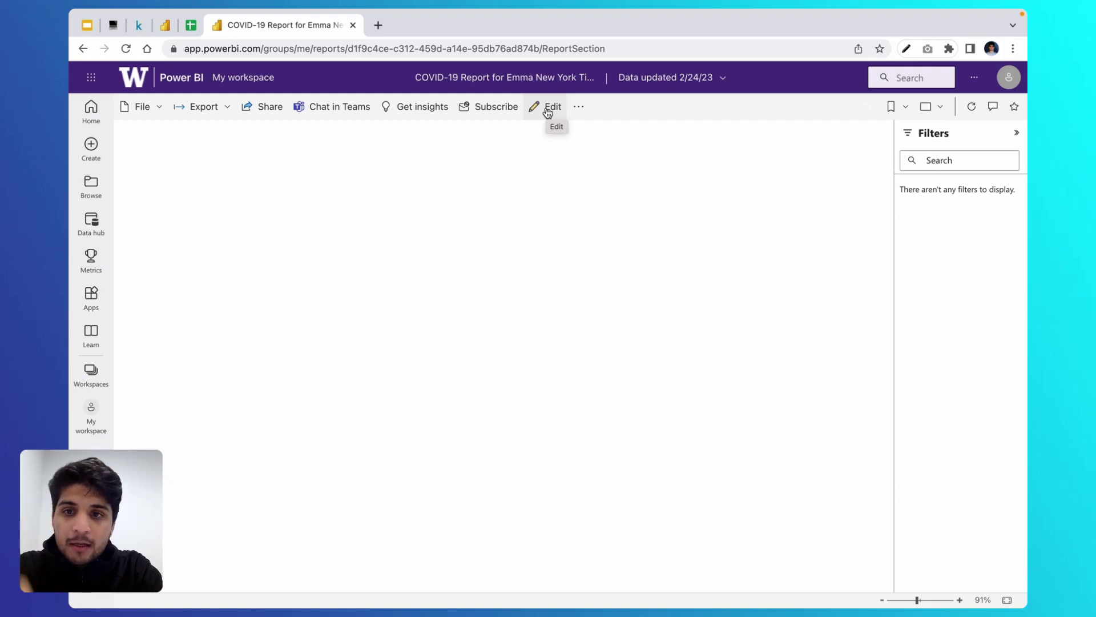
Step: Open the report for editing, expand the covid_worldwide table's fields, and compare them with the source spreadsheet's columns
{"action": "left_click", "coordinate": [579, 108]}
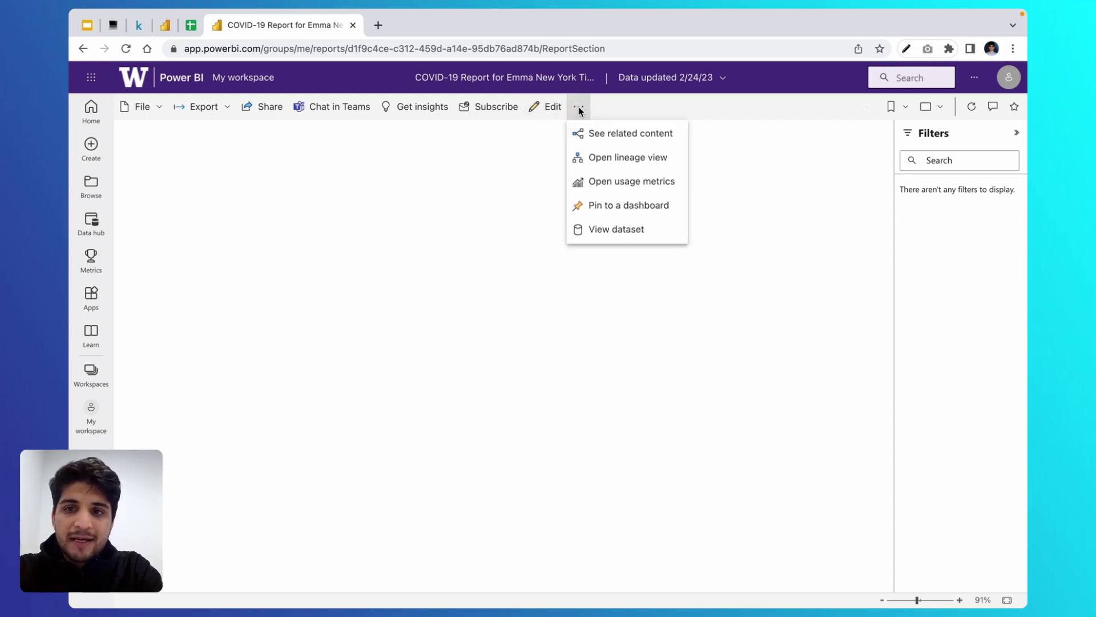
{"action": "left_click", "coordinate": [547, 109]}
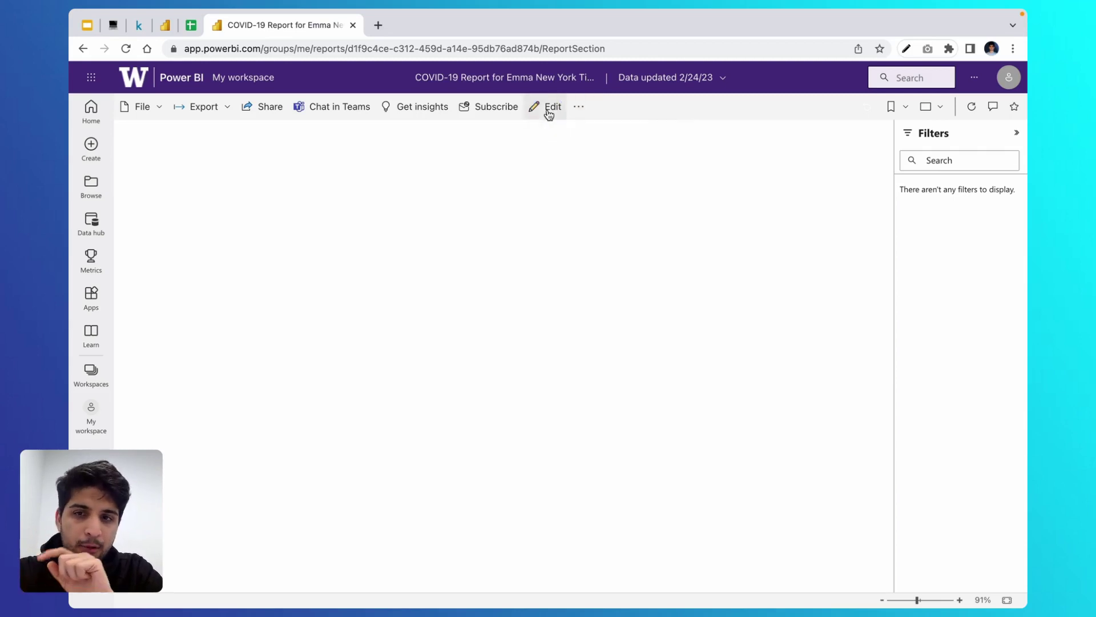
{"action": "left_click", "coordinate": [549, 112]}
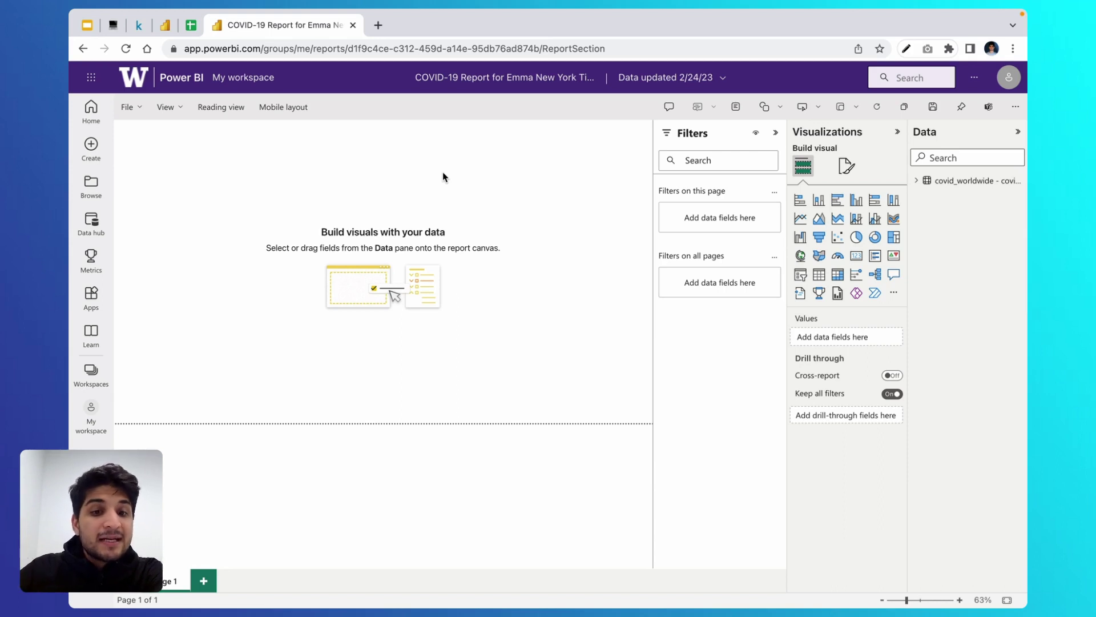
{"action": "left_click", "coordinate": [917, 181]}
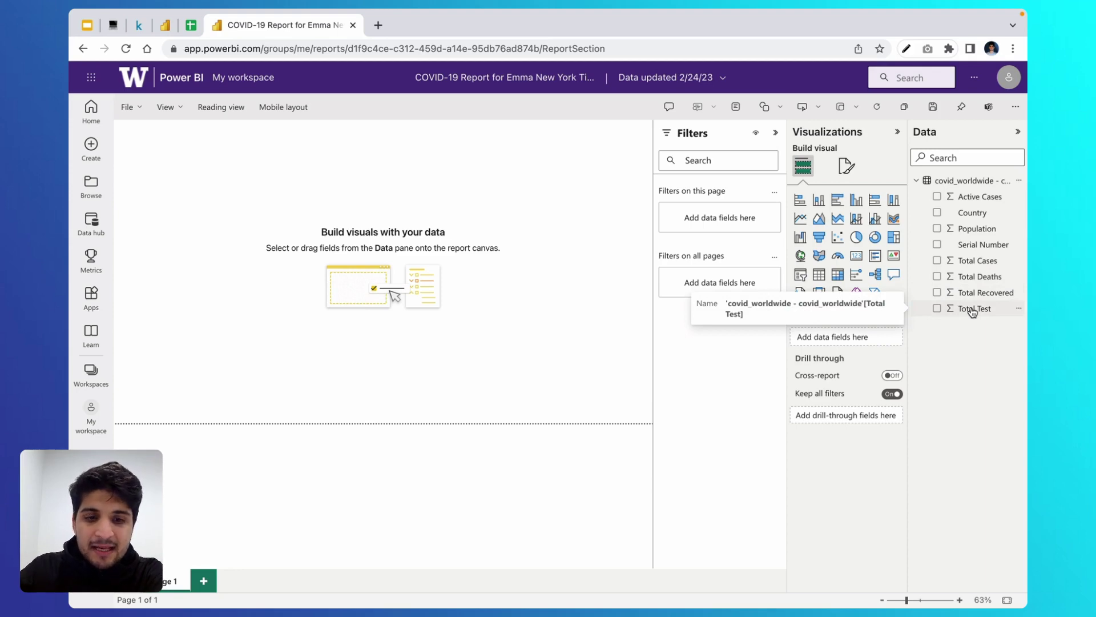
{"action": "left_click", "coordinate": [190, 25]}
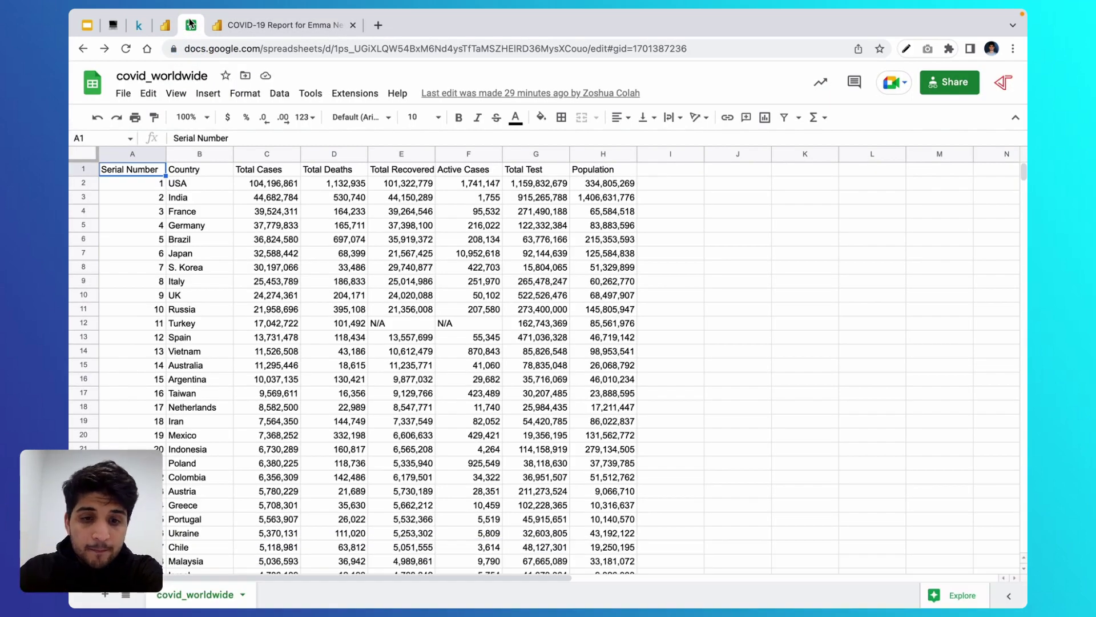
{"action": "left_click", "coordinate": [270, 25]}
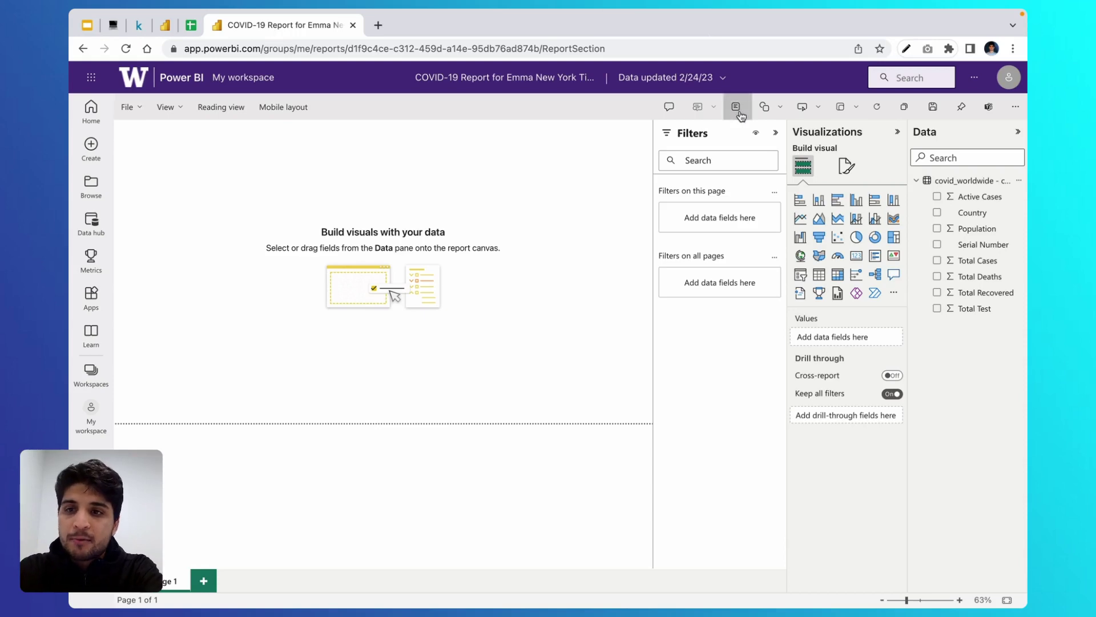
Step: Add a text box to the report page reading "Active Cases by Country"
{"action": "scroll", "coordinate": [741, 115], "scroll_direction": "up", "scroll_amount": 3}
{"action": "scroll", "coordinate": [742, 116], "scroll_direction": "up", "scroll_amount": 2}
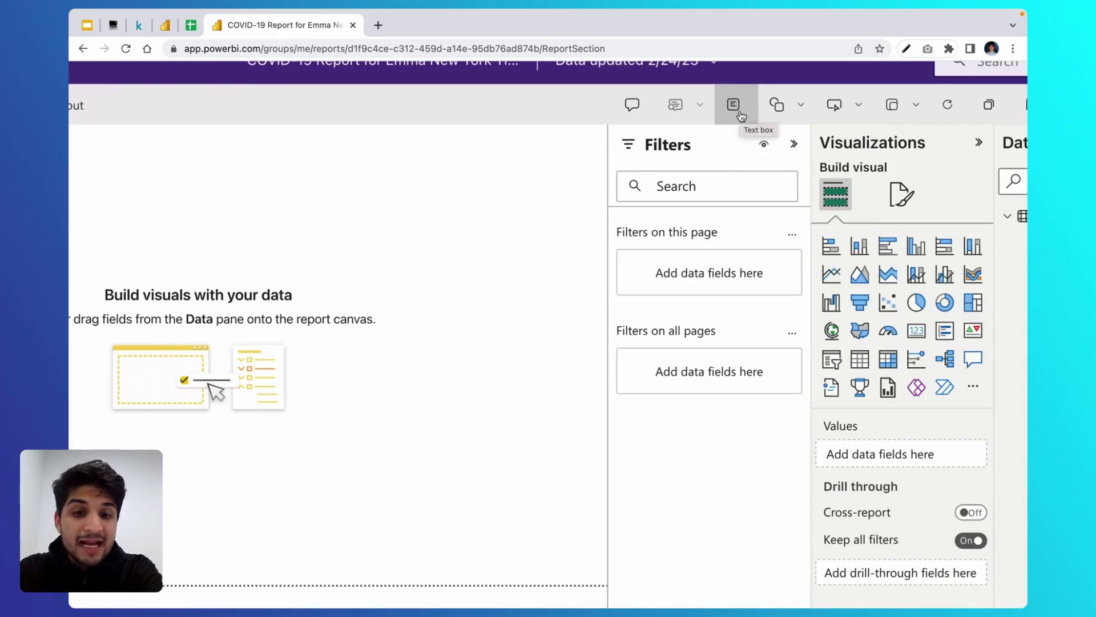
{"action": "left_click", "coordinate": [733, 104]}
{"action": "scroll", "coordinate": [725, 117], "scroll_direction": "down", "scroll_amount": 5}
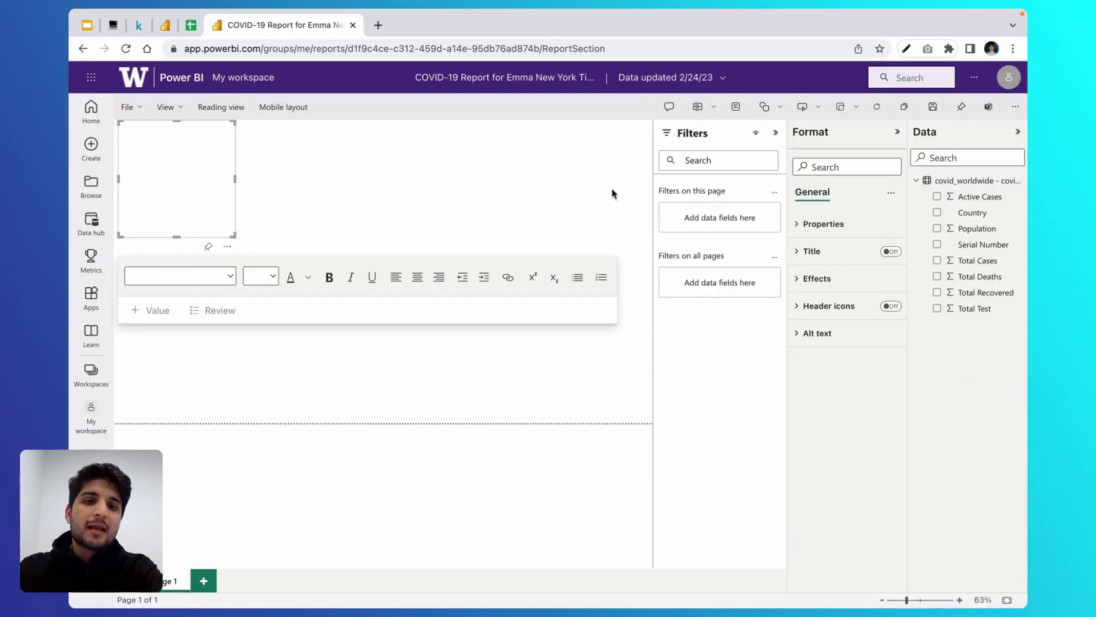
{"action": "left_click", "coordinate": [181, 177]}
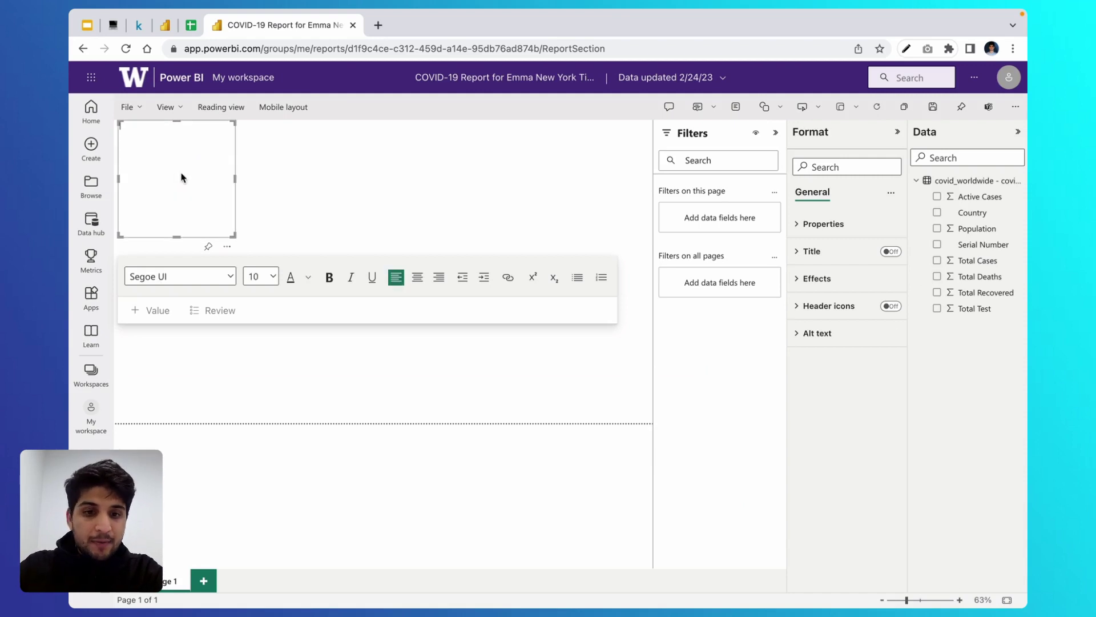
{"action": "type", "text": "Ac"}
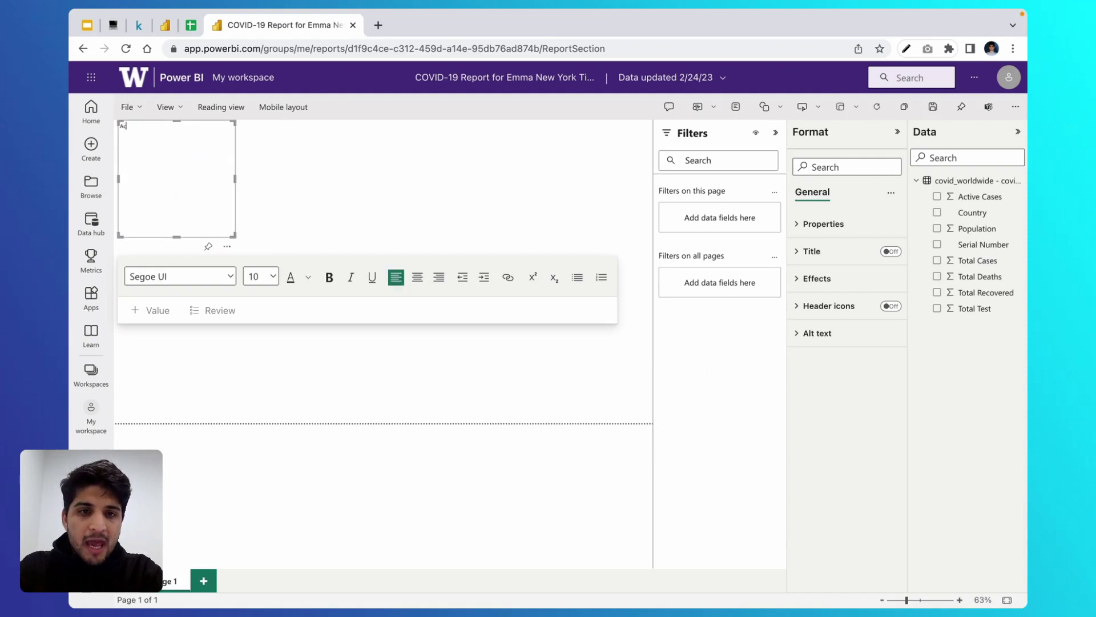
{"action": "type", "text": "tive Cases by Country"}
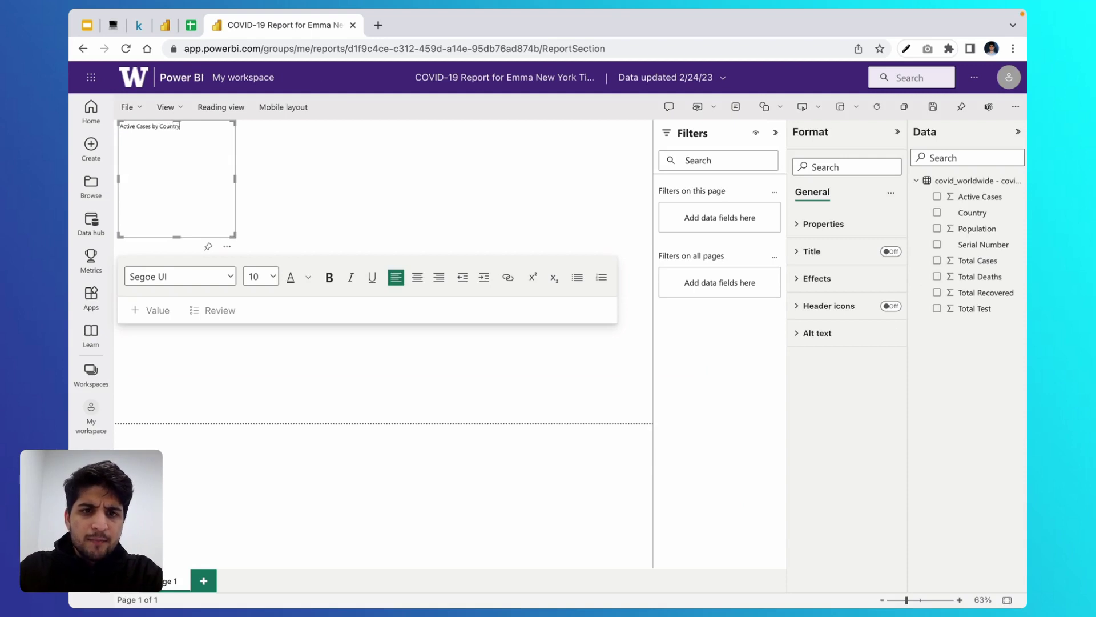
Step: Set the title text's font size to 28, shrink its text box to fit two lines, and save the report
{"action": "key", "text": "ctrl+a"}
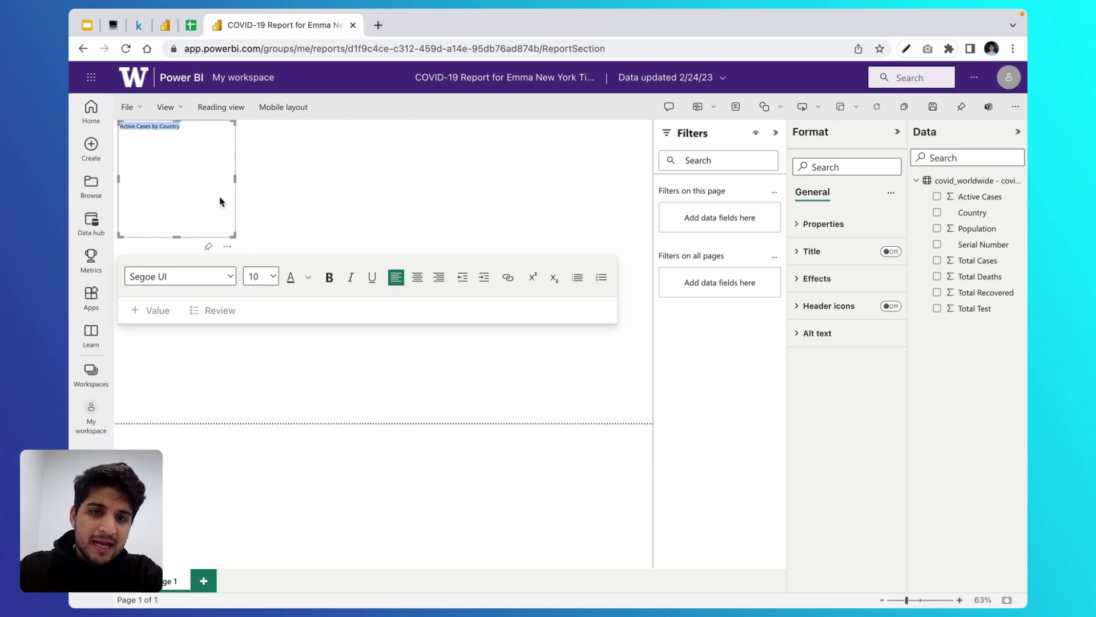
{"action": "left_click", "coordinate": [273, 277]}
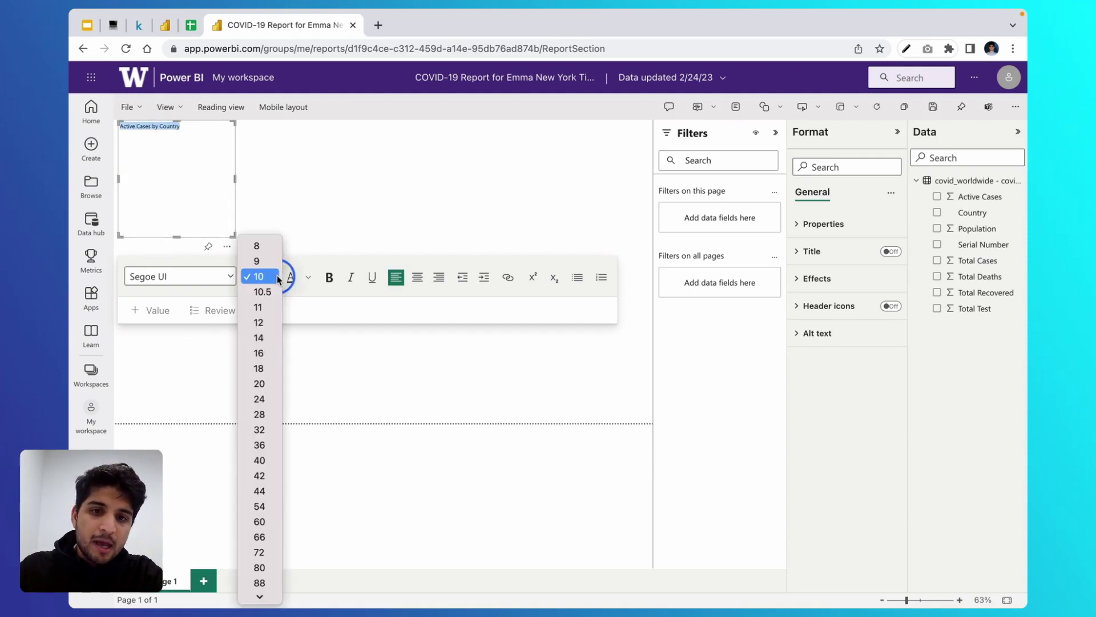
{"action": "left_click", "coordinate": [257, 414]}
{"action": "left_click", "coordinate": [232, 239]}
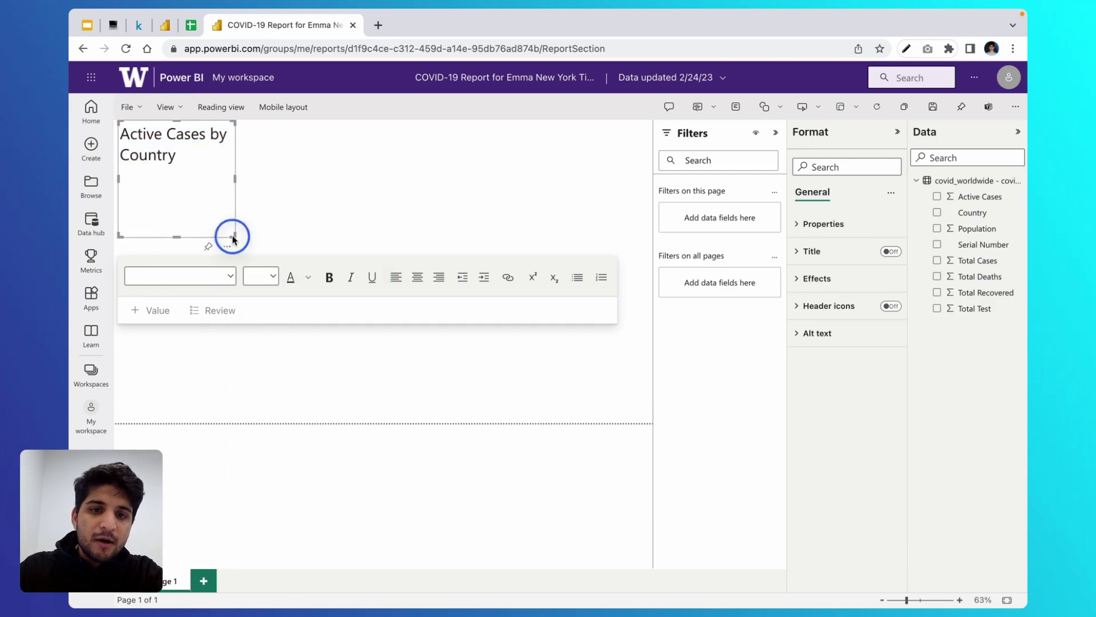
{"action": "left_click_drag", "start_coordinate": [231, 239], "coordinate": [224, 170]}
{"action": "left_click", "coordinate": [269, 261]}
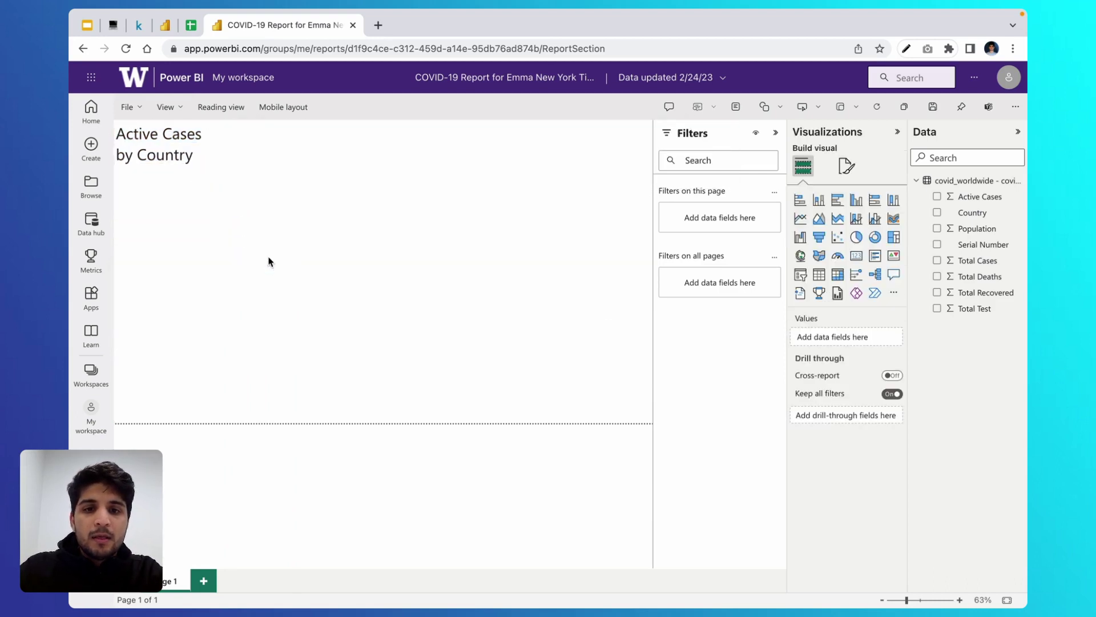
{"action": "key", "text": "ctrl+s"}
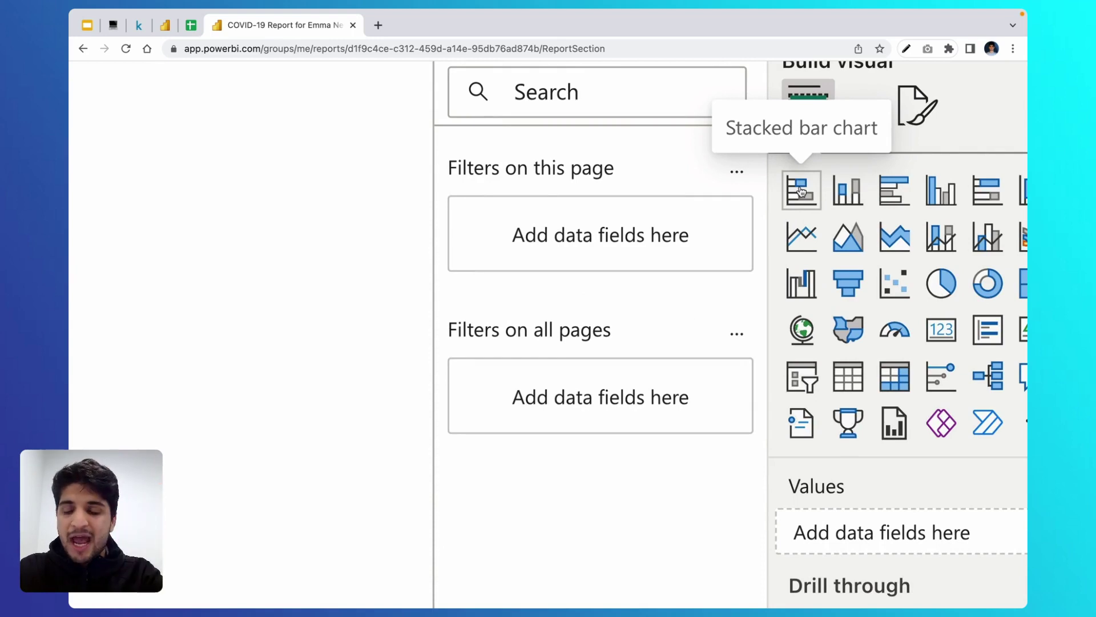
Step: Add a stacked bar chart and enlarge it to fill the page area beside the title
{"action": "left_click", "coordinate": [801, 191]}
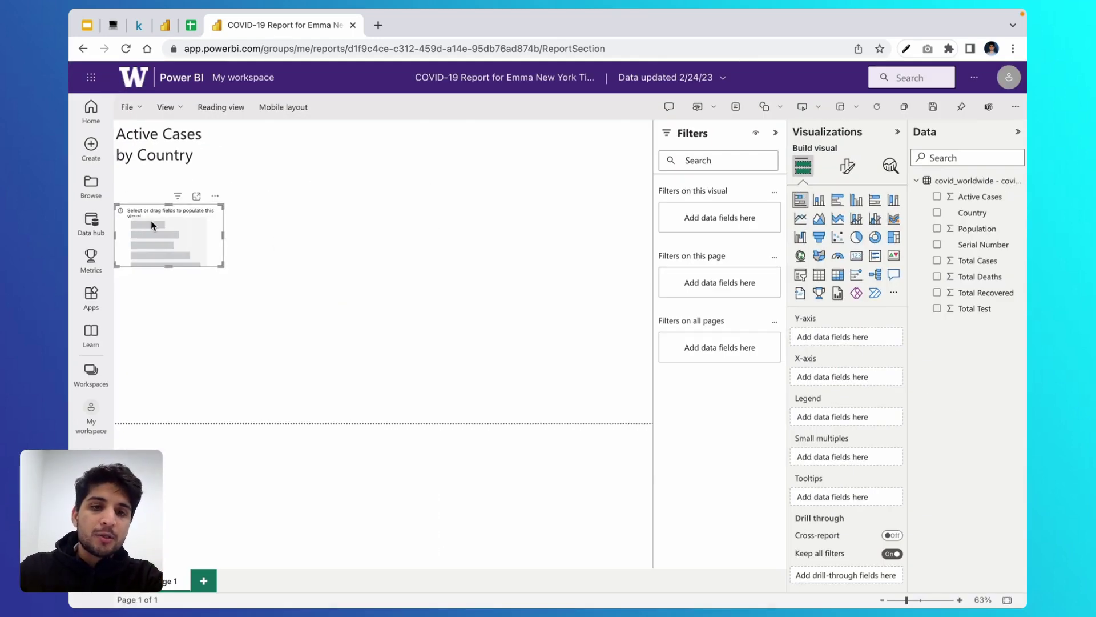
{"action": "left_click_drag", "start_coordinate": [151, 220], "coordinate": [621, 126]}
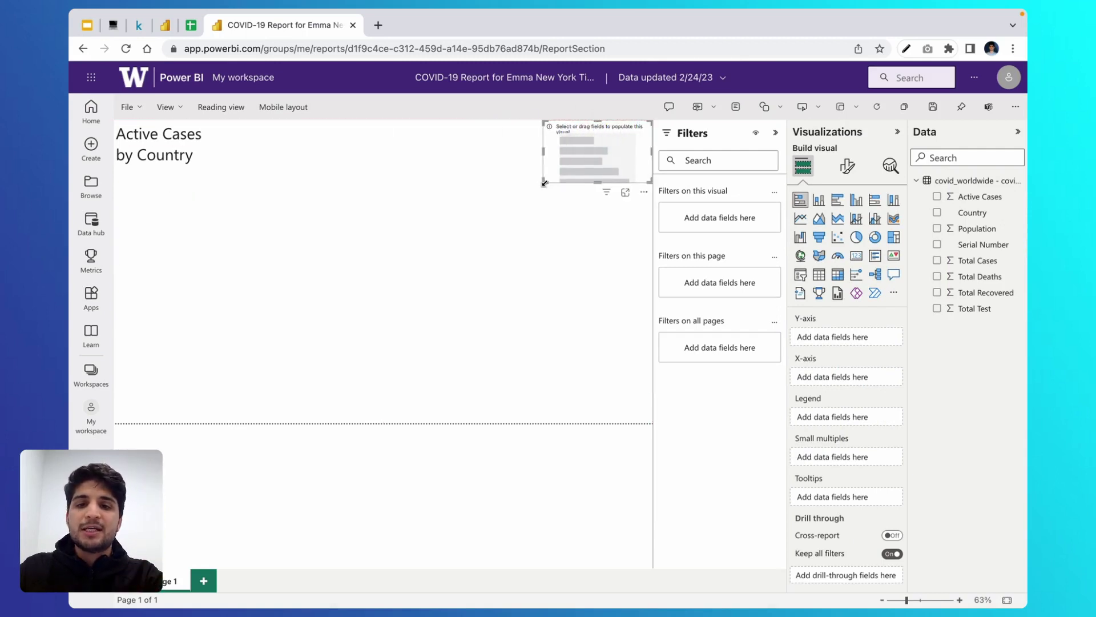
{"action": "left_click_drag", "start_coordinate": [541, 185], "coordinate": [228, 458]}
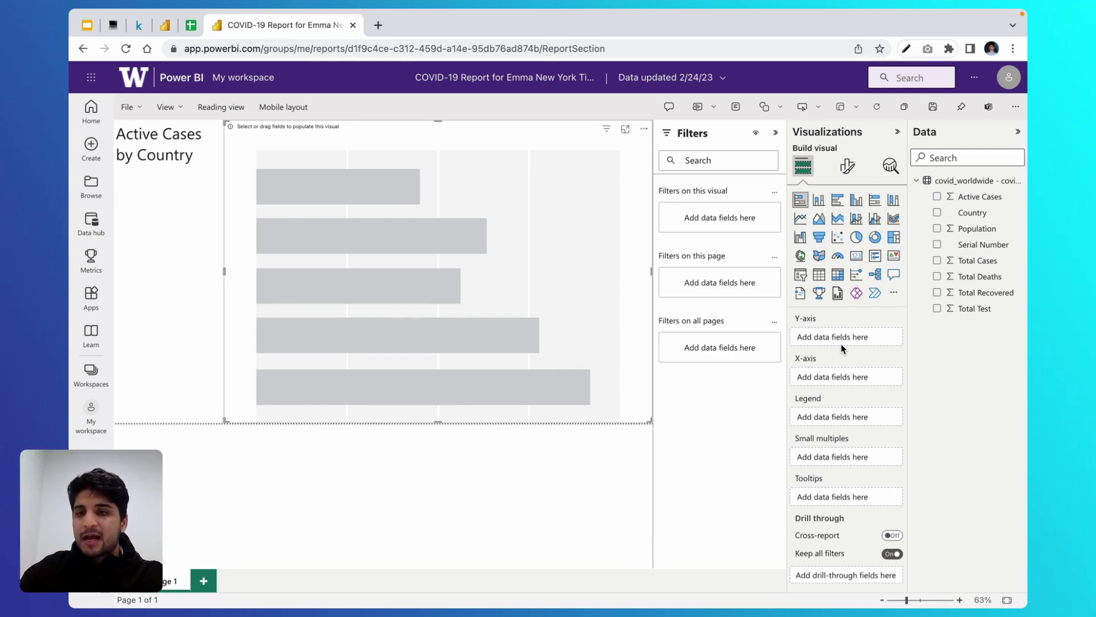
Step: Assign Country to the chart's Y-axis and Active Cases to its X-axis, renaming the X-axis field "Active Cases"
{"action": "left_click_drag", "start_coordinate": [972, 213], "coordinate": [859, 337]}
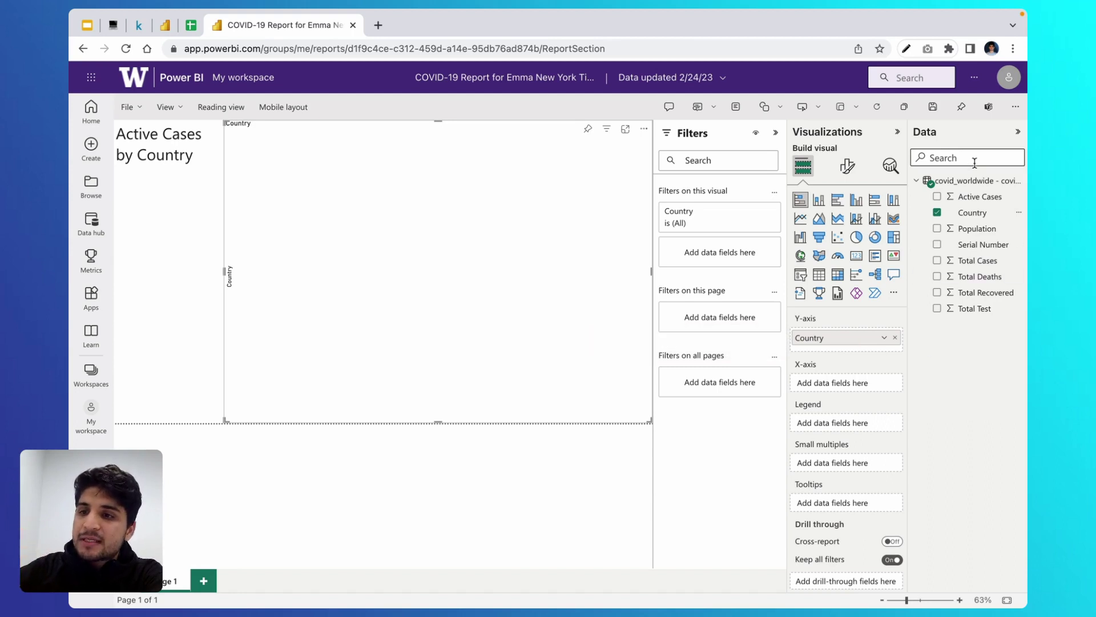
{"action": "left_click_drag", "start_coordinate": [977, 196], "coordinate": [839, 374]}
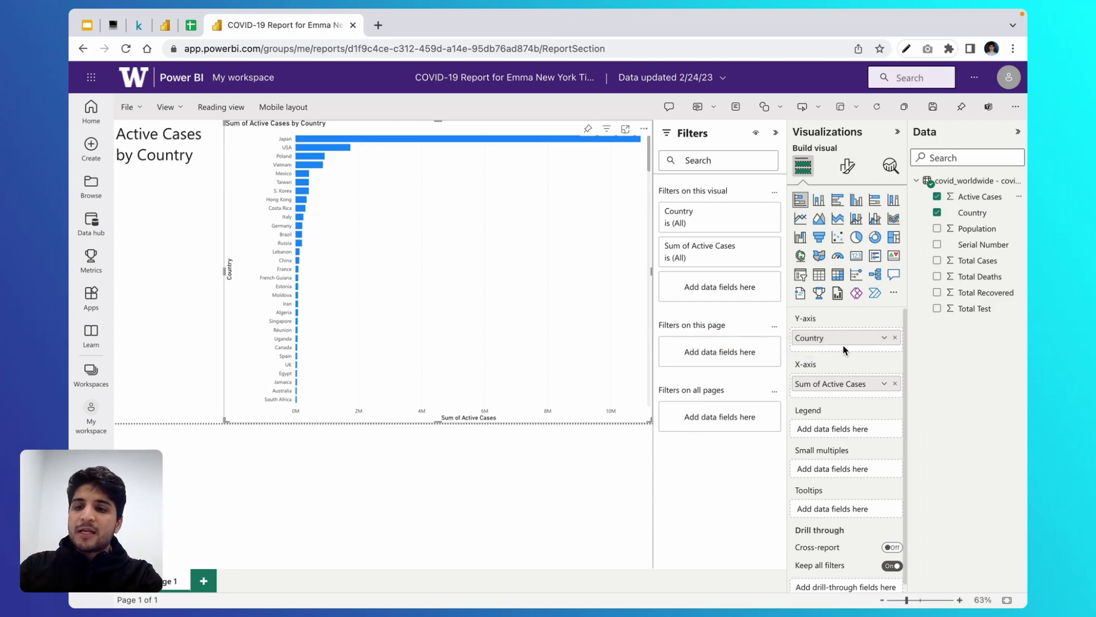
{"action": "double_click", "coordinate": [840, 385]}
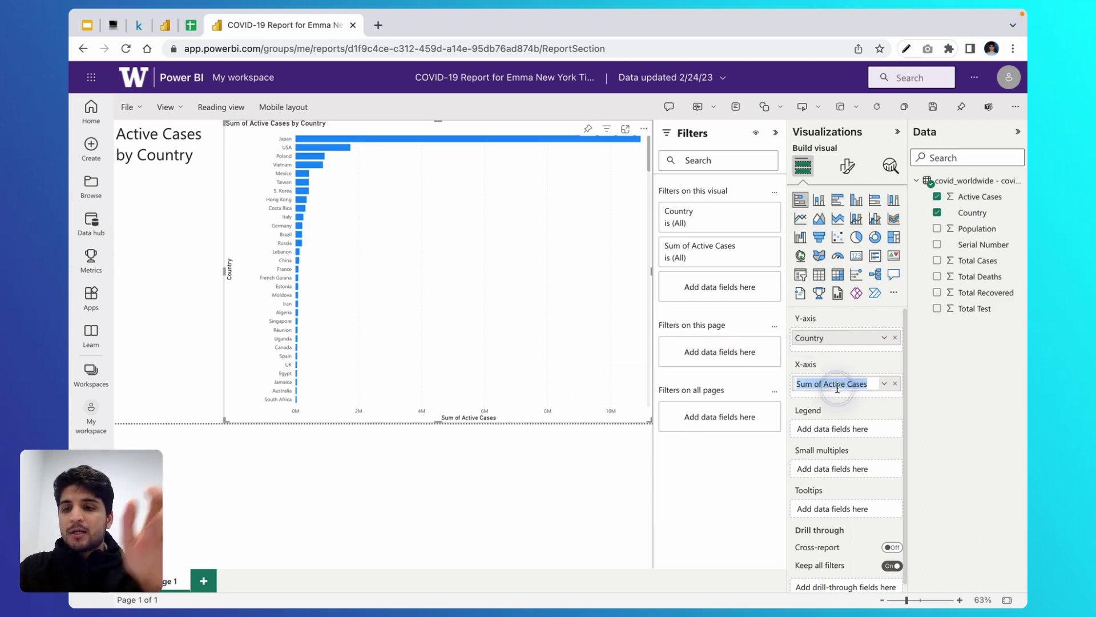
{"action": "type", "text": "Active Ca"}
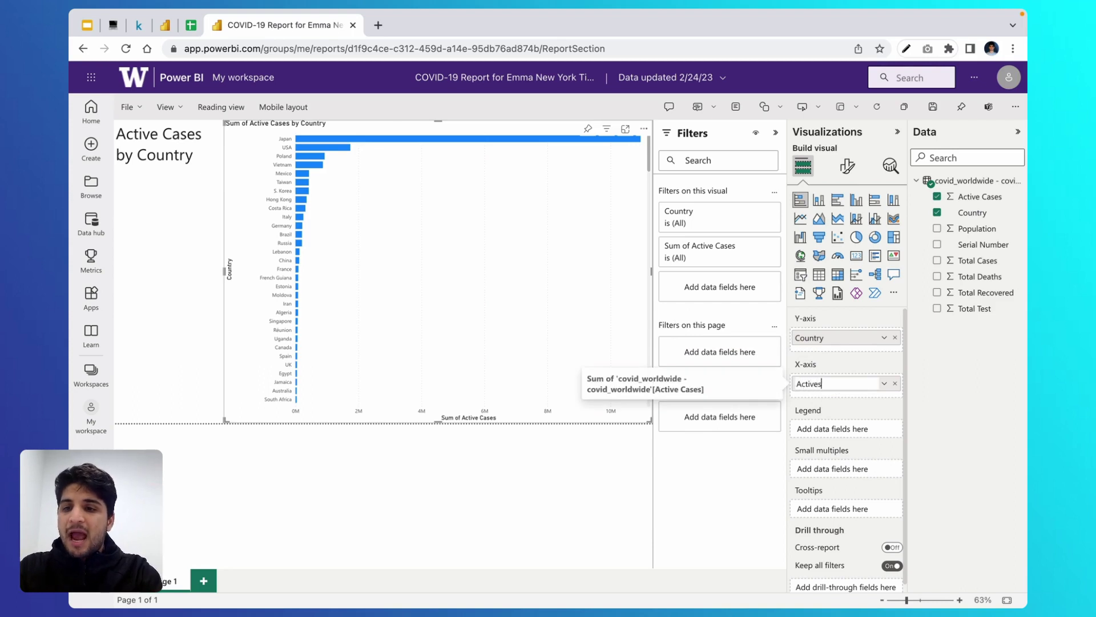
{"action": "type", "text": "ses"}
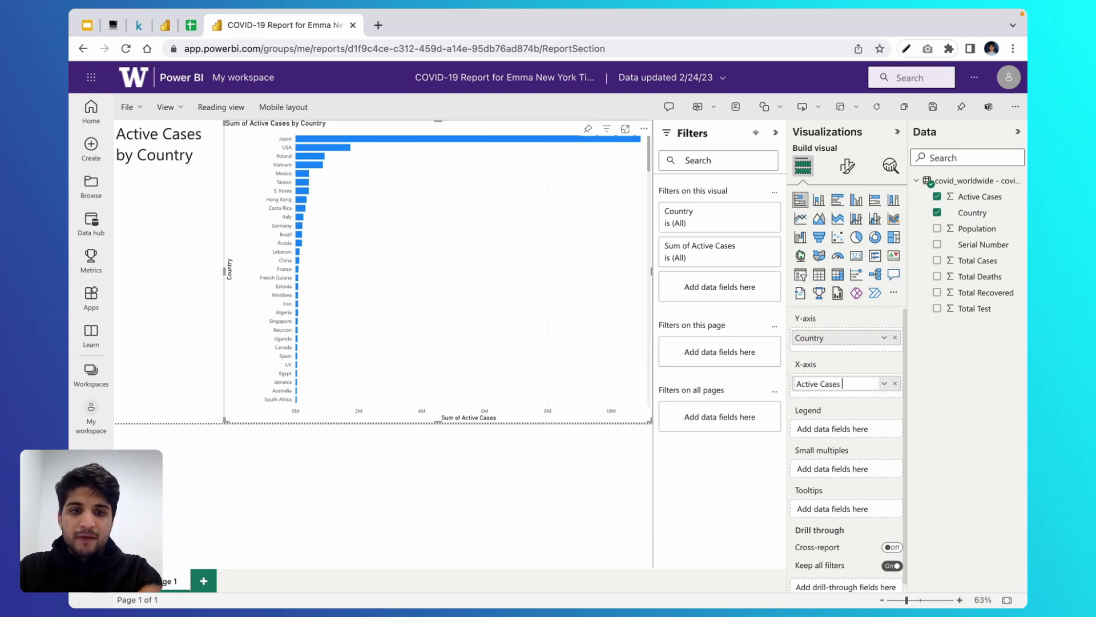
{"action": "key", "text": "Return"}
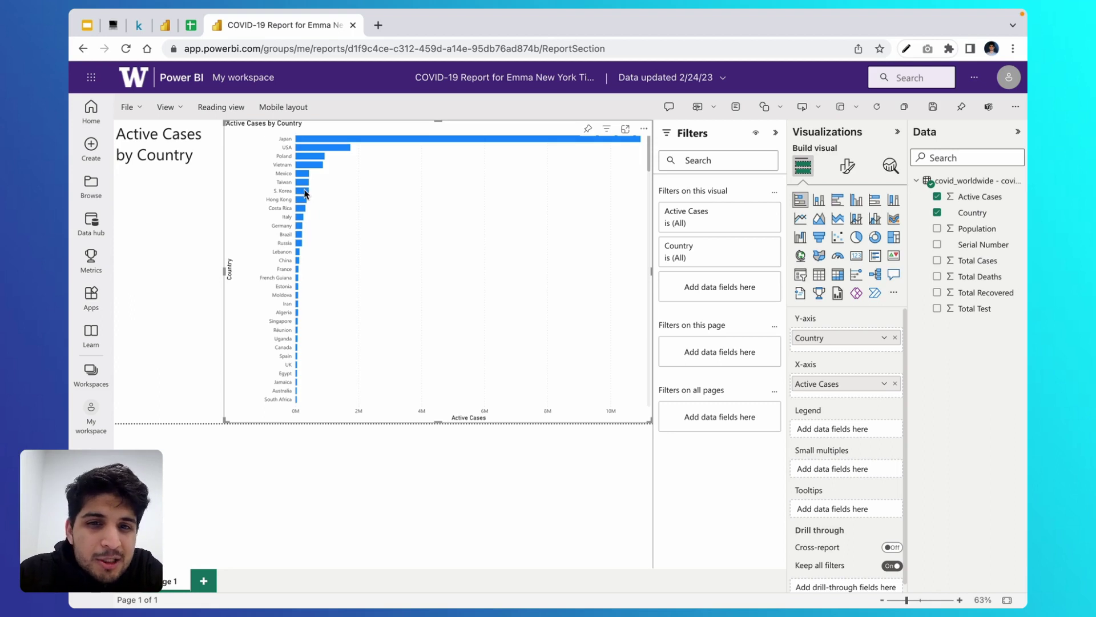
Step: Check the S. Korea bar's tooltip and turn on data labels for the bar chart
{"action": "mouse_move", "coordinate": [304, 193]}
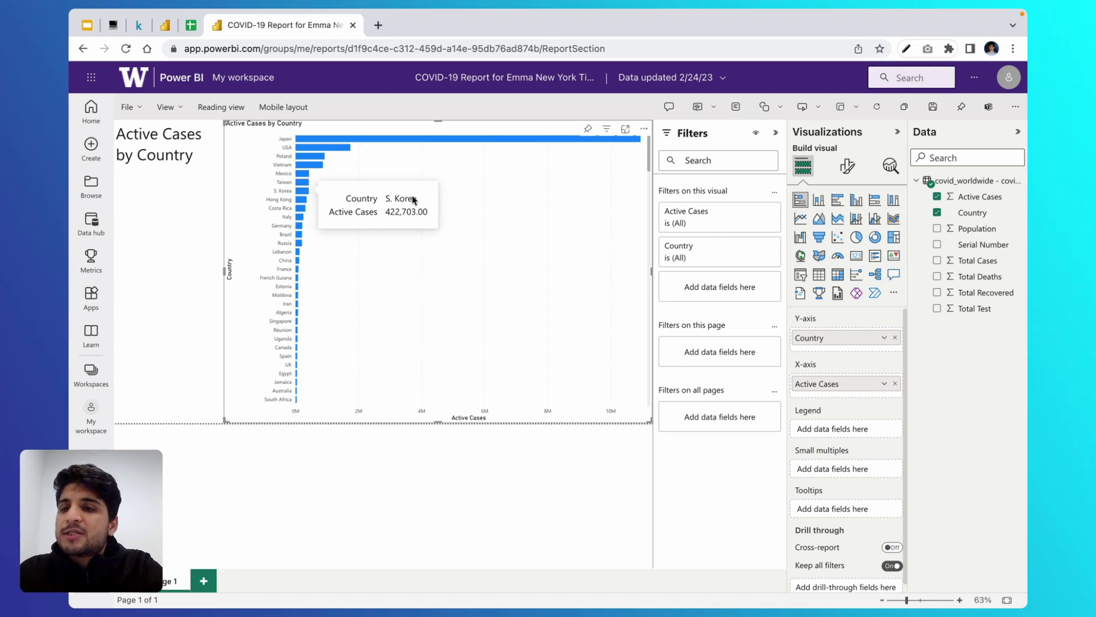
{"action": "left_click", "coordinate": [847, 168]}
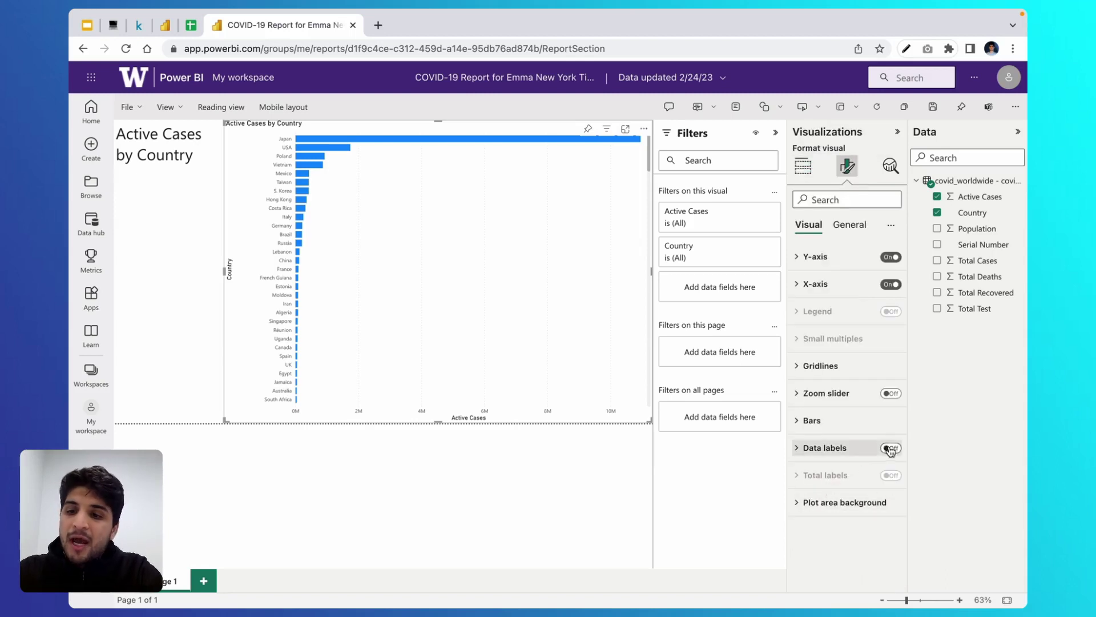
{"action": "left_click", "coordinate": [891, 448]}
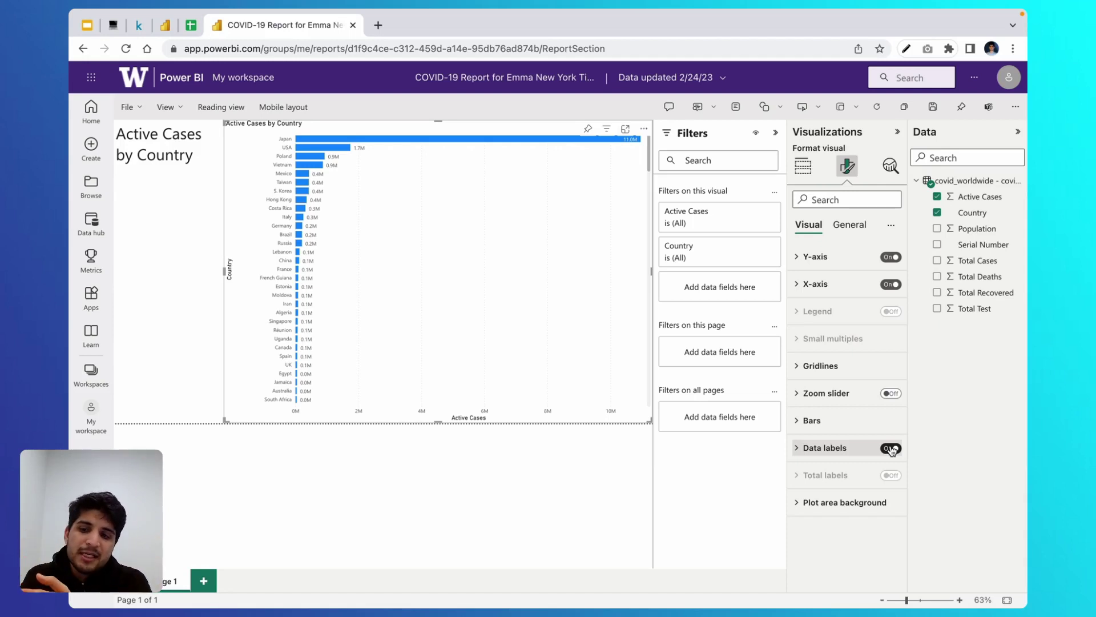
Step: Open conditional formatting for the bars' default color and base its rules on the Active Cases field
{"action": "left_click", "coordinate": [869, 421]}
{"action": "scroll", "coordinate": [866, 421], "scroll_direction": "down", "scroll_amount": 1}
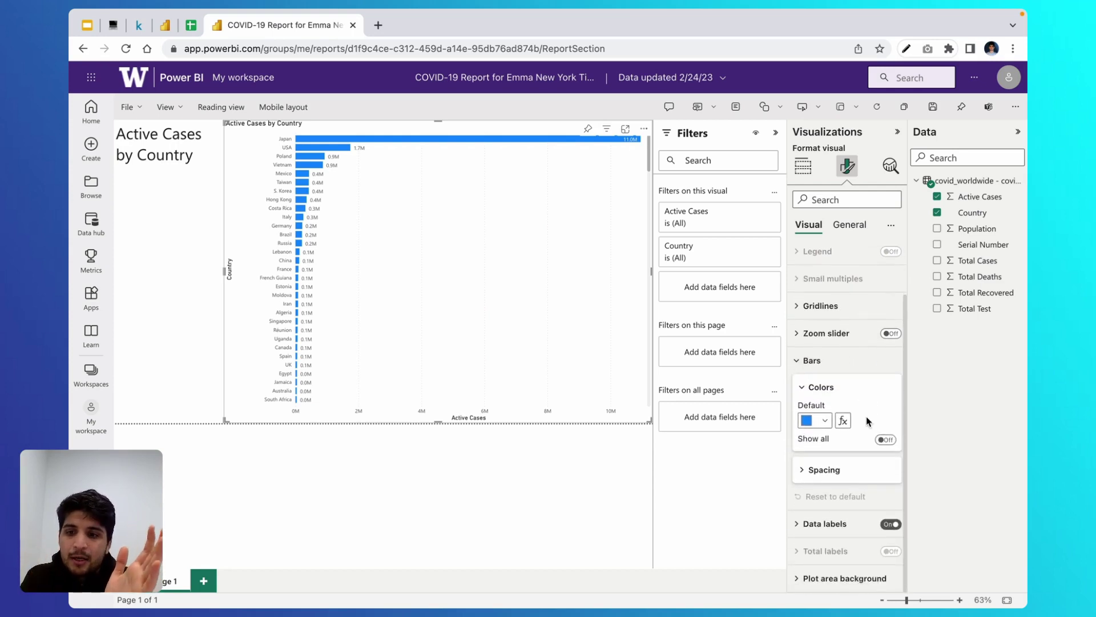
{"action": "left_click", "coordinate": [844, 422]}
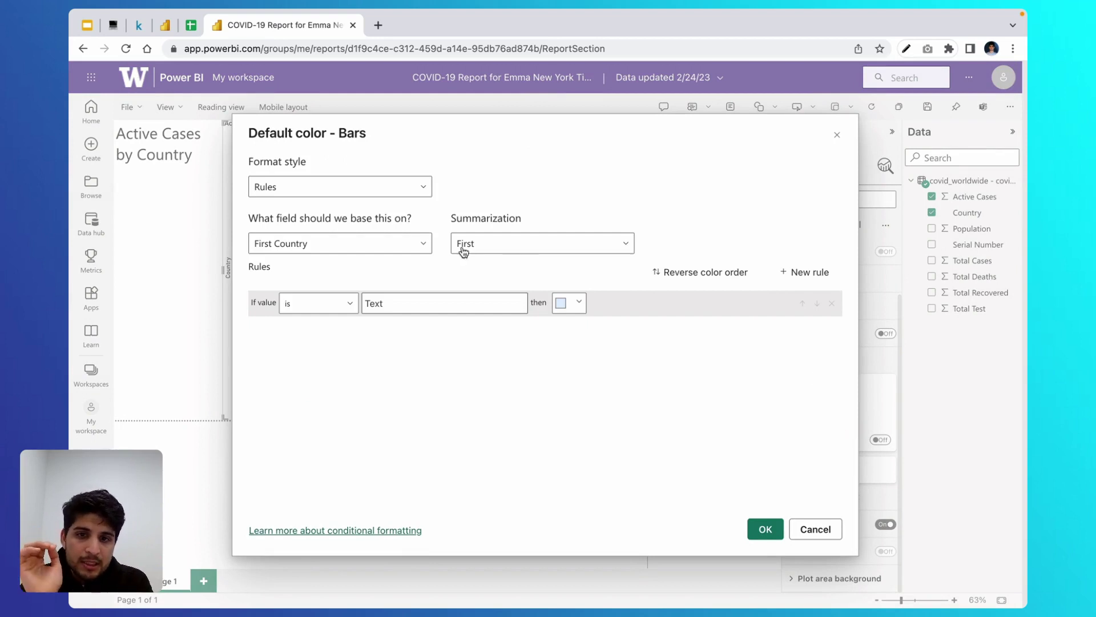
{"action": "left_click", "coordinate": [377, 243]}
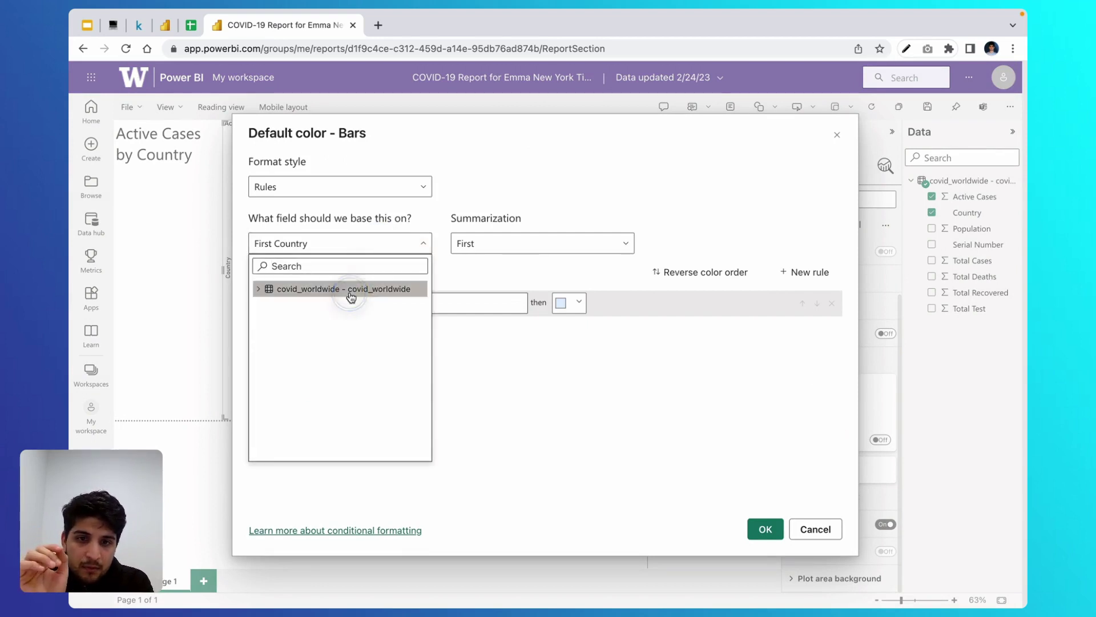
{"action": "left_click", "coordinate": [257, 289]}
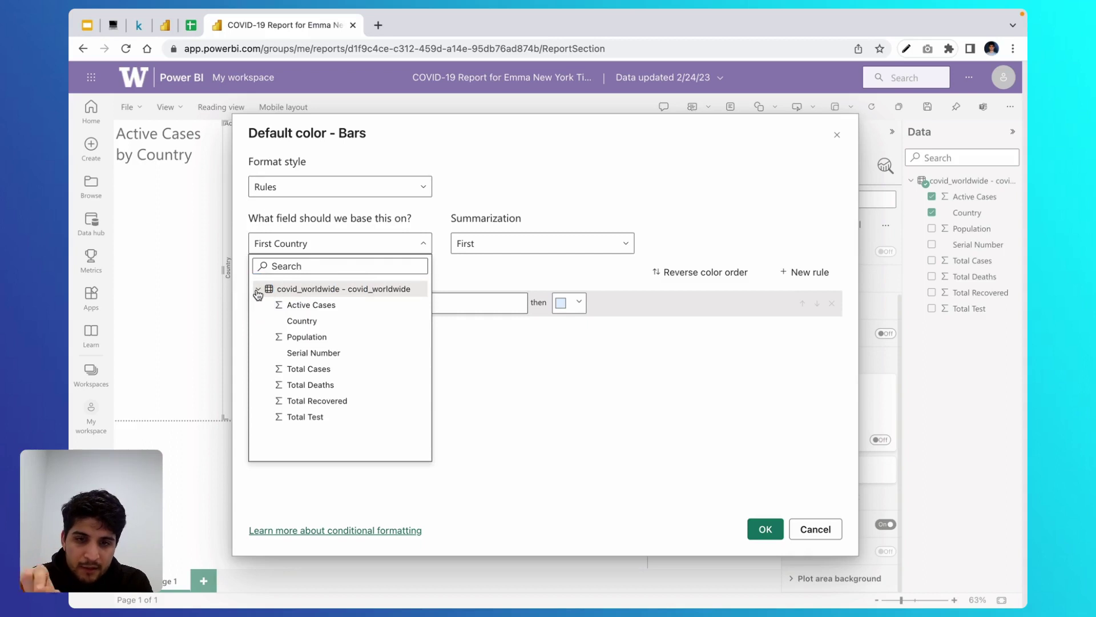
{"action": "left_click", "coordinate": [295, 313]}
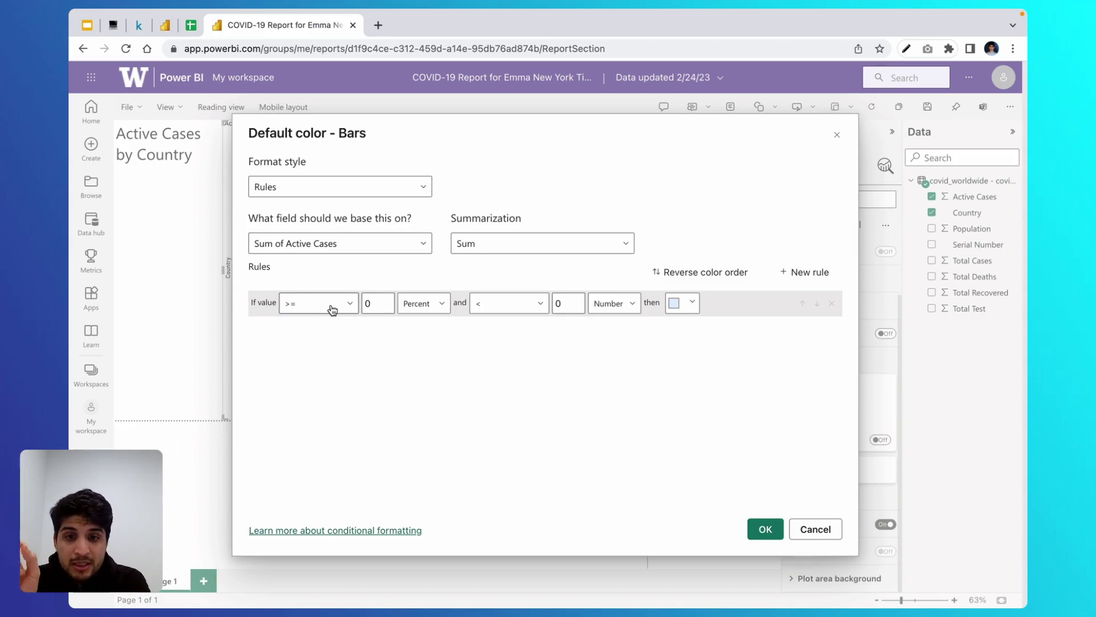
Step: Set the first rule to color bars blue for number values from 0 to less than 1000000
{"action": "left_click", "coordinate": [423, 303]}
{"action": "left_click", "coordinate": [420, 322]}
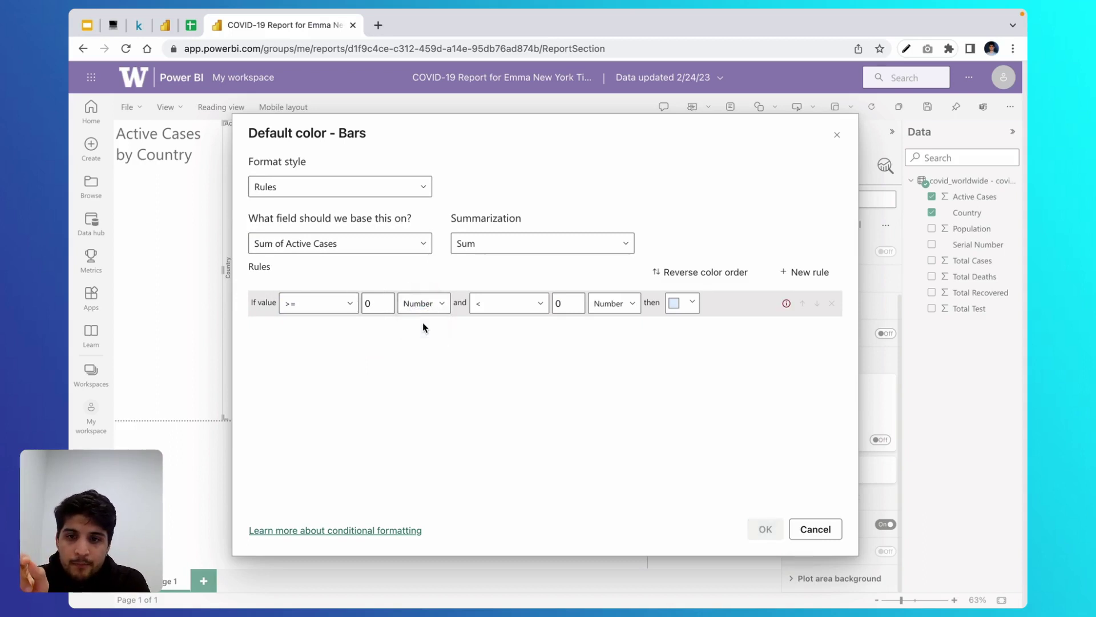
{"action": "left_click", "coordinate": [564, 303]}
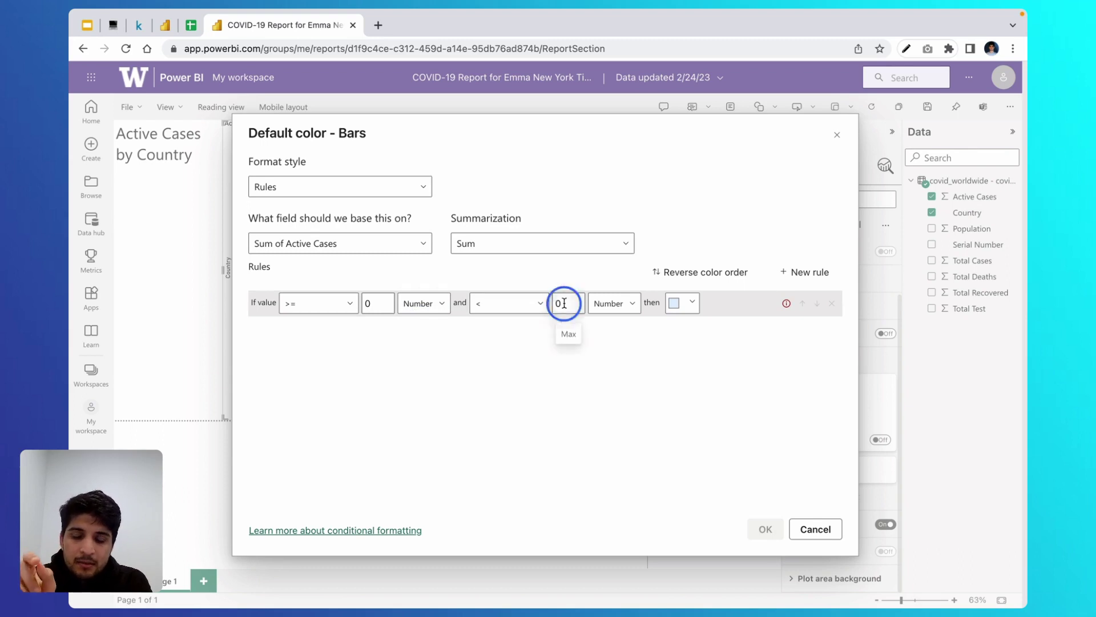
{"action": "key", "text": "BackSpace"}
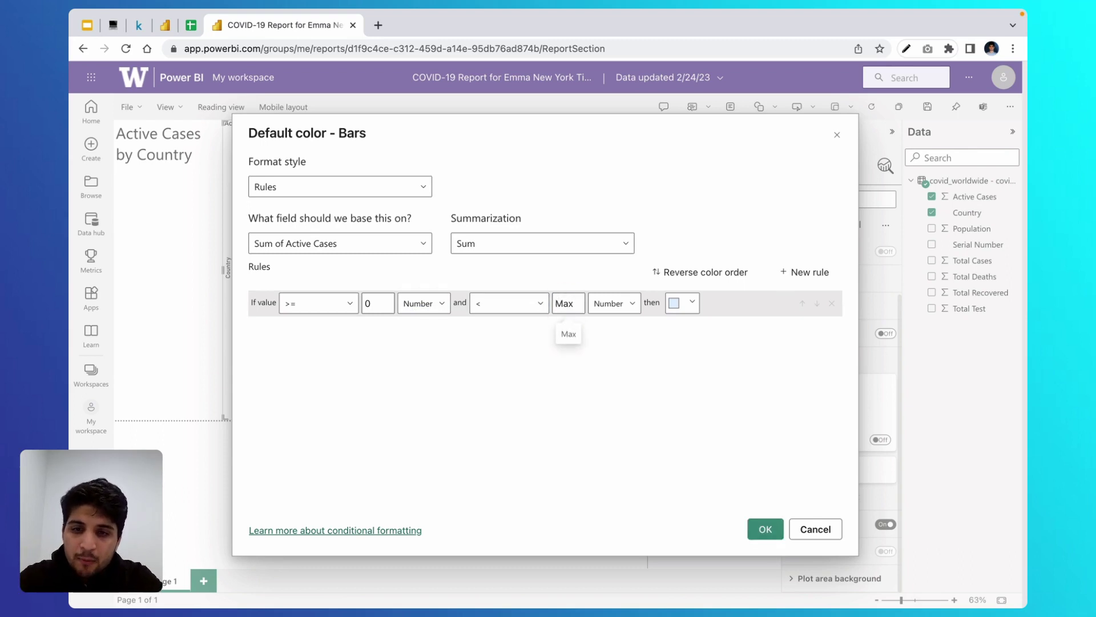
{"action": "type", "text": "10"}
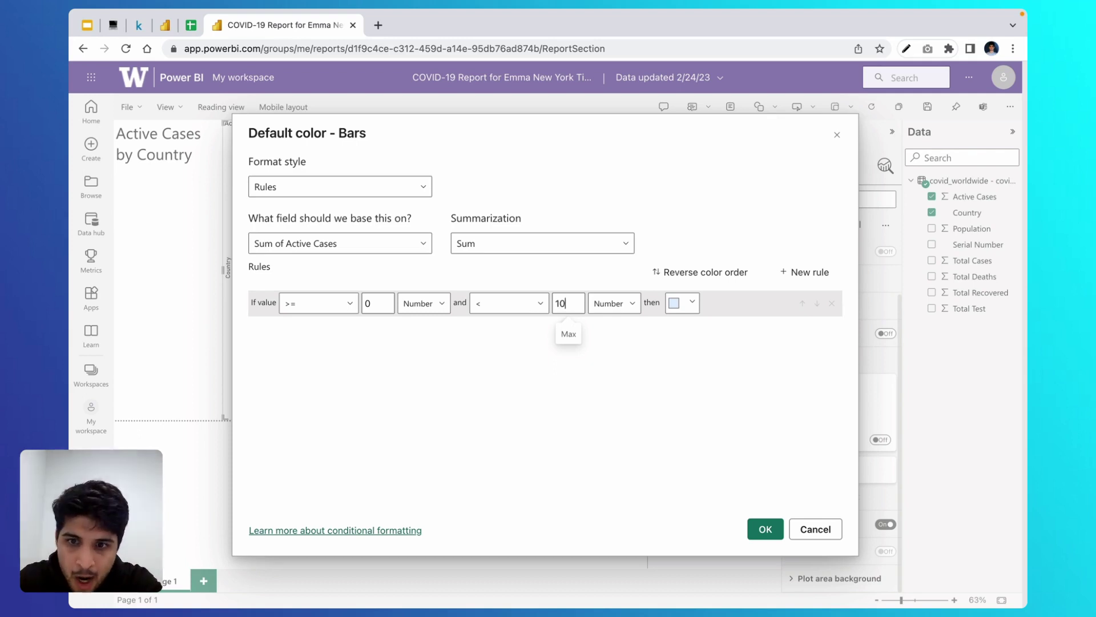
{"action": "type", "text": "00000"}
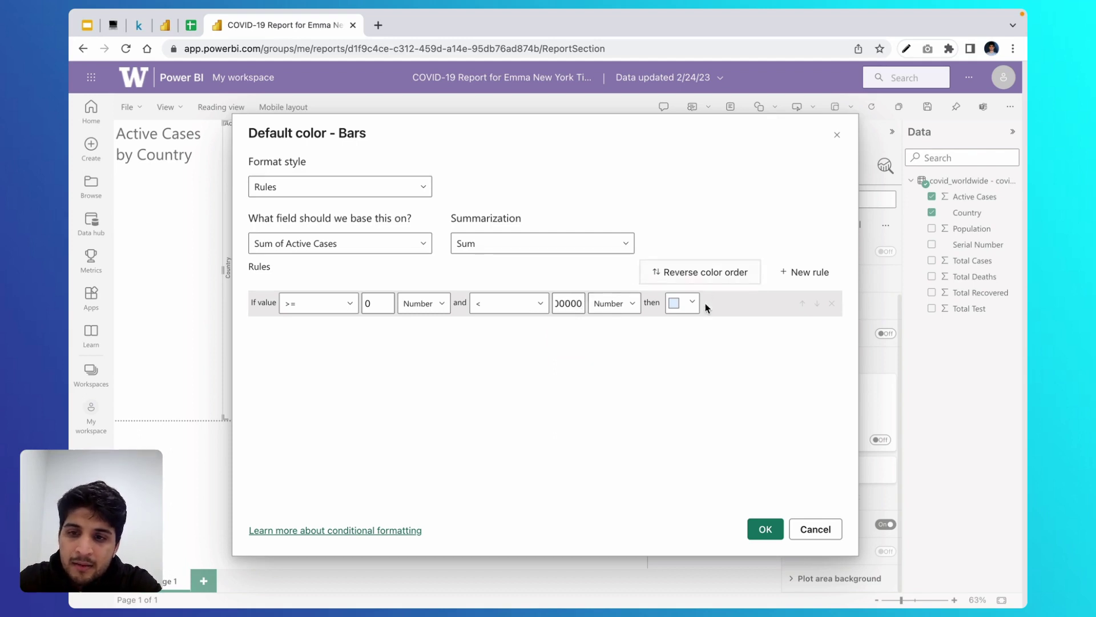
{"action": "left_click", "coordinate": [683, 302]}
{"action": "left_click", "coordinate": [720, 350]}
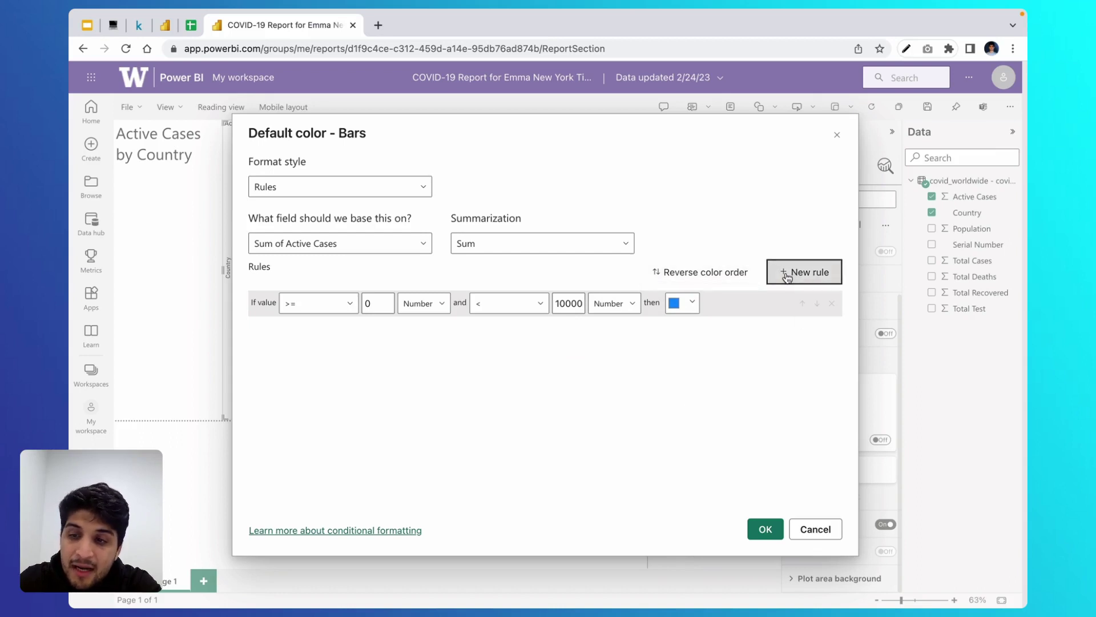
Step: Add a second color rule with its lower bound set to the number 1000000
{"action": "left_click", "coordinate": [808, 274]}
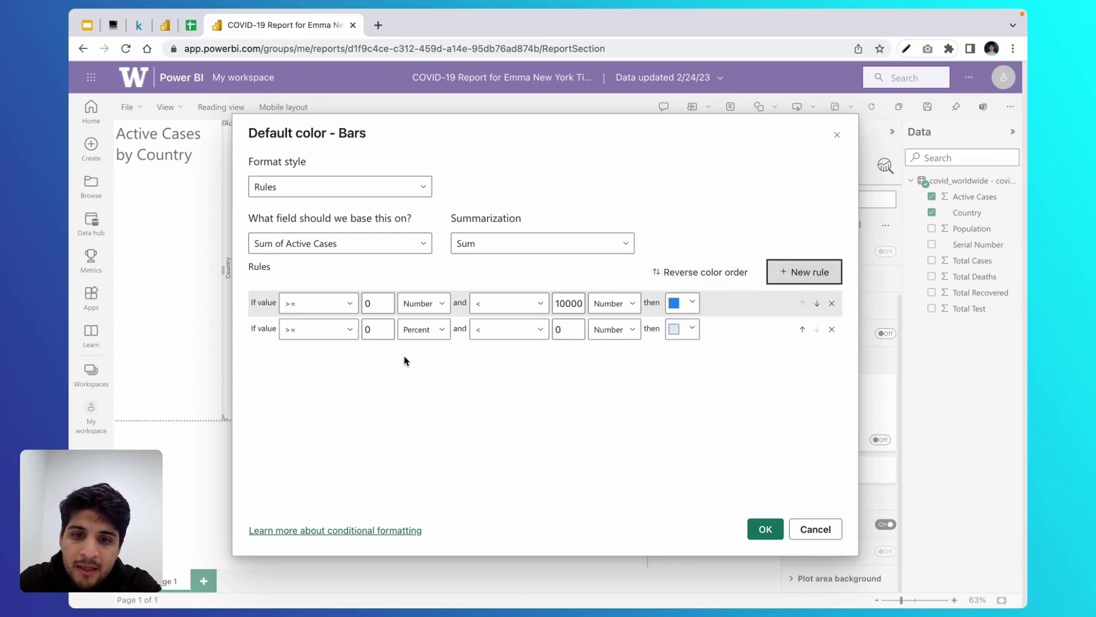
{"action": "left_click", "coordinate": [421, 329]}
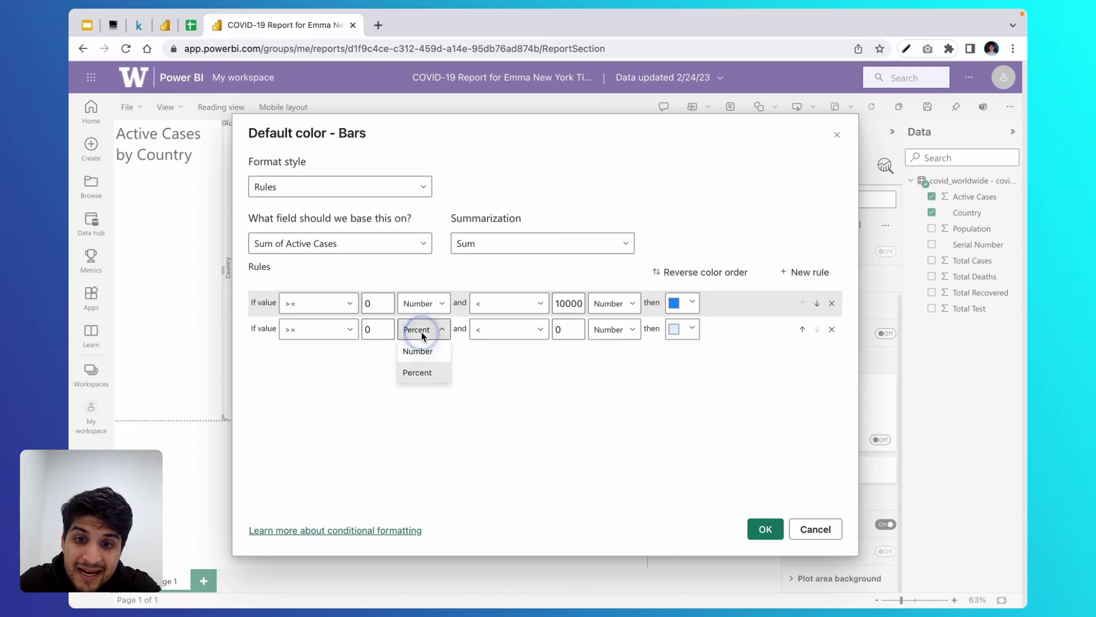
{"action": "left_click", "coordinate": [421, 350]}
{"action": "left_click", "coordinate": [367, 328]}
{"action": "key", "text": "BackSpace"}
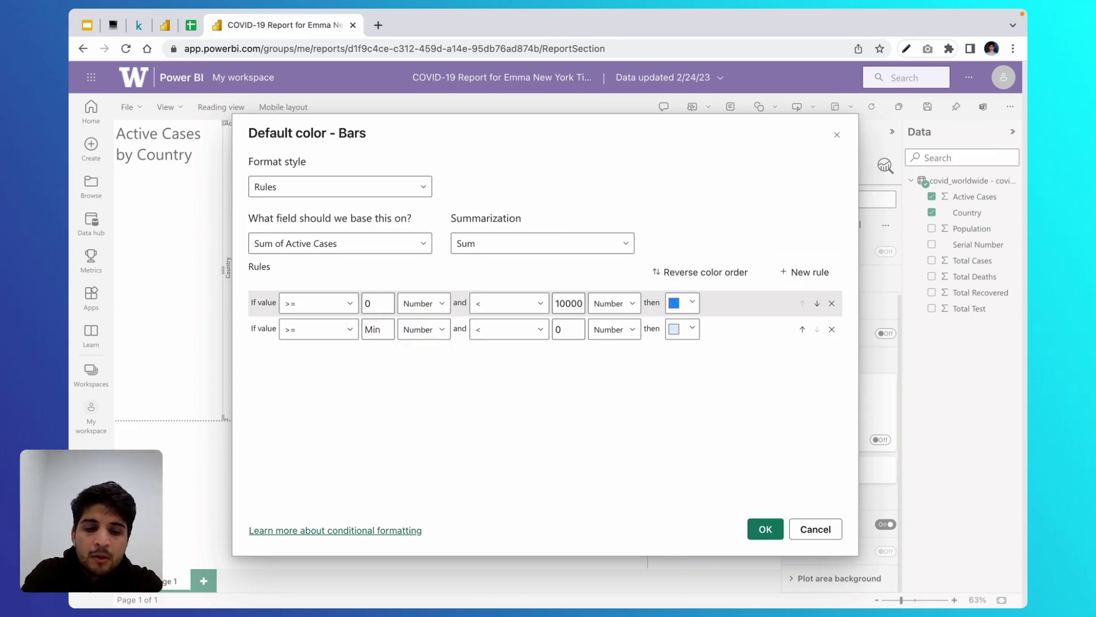
{"action": "type", "text": "1"}
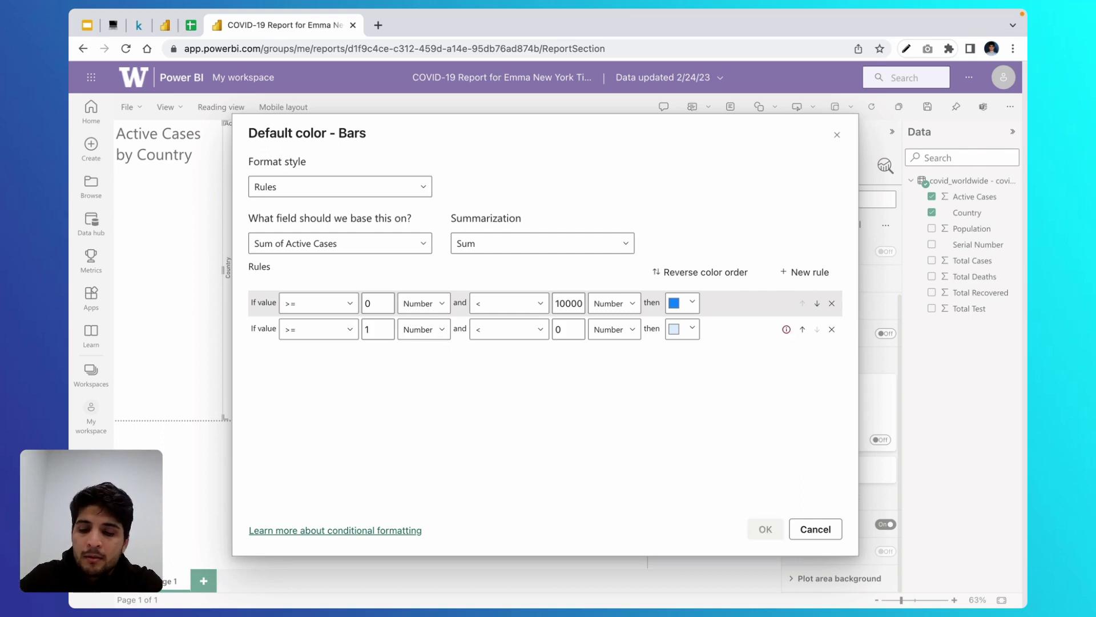
{"action": "type", "text": "00"}
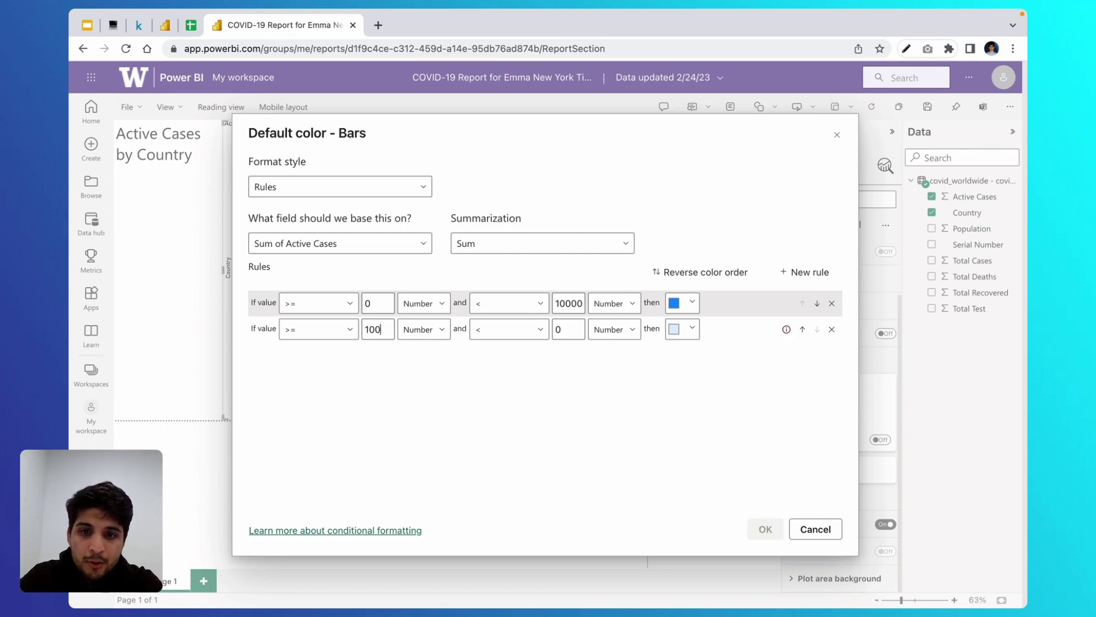
{"action": "type", "text": "000"}
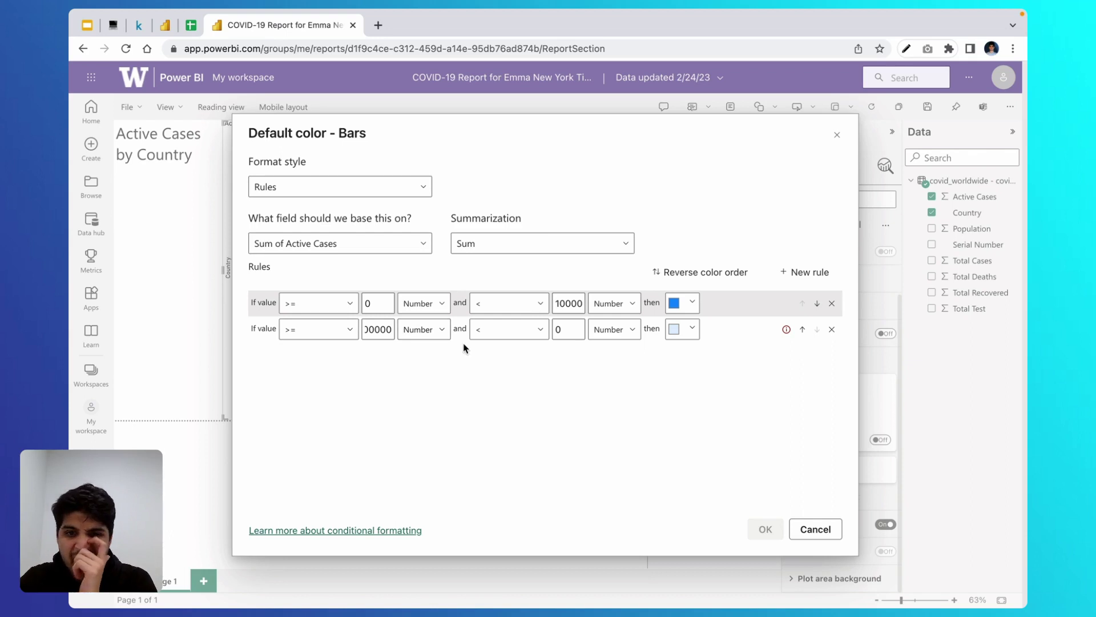
Step: Set the second rule's upper bound to Max and its color to magenta, and apply the conditional formatting
{"action": "left_click", "coordinate": [564, 333]}
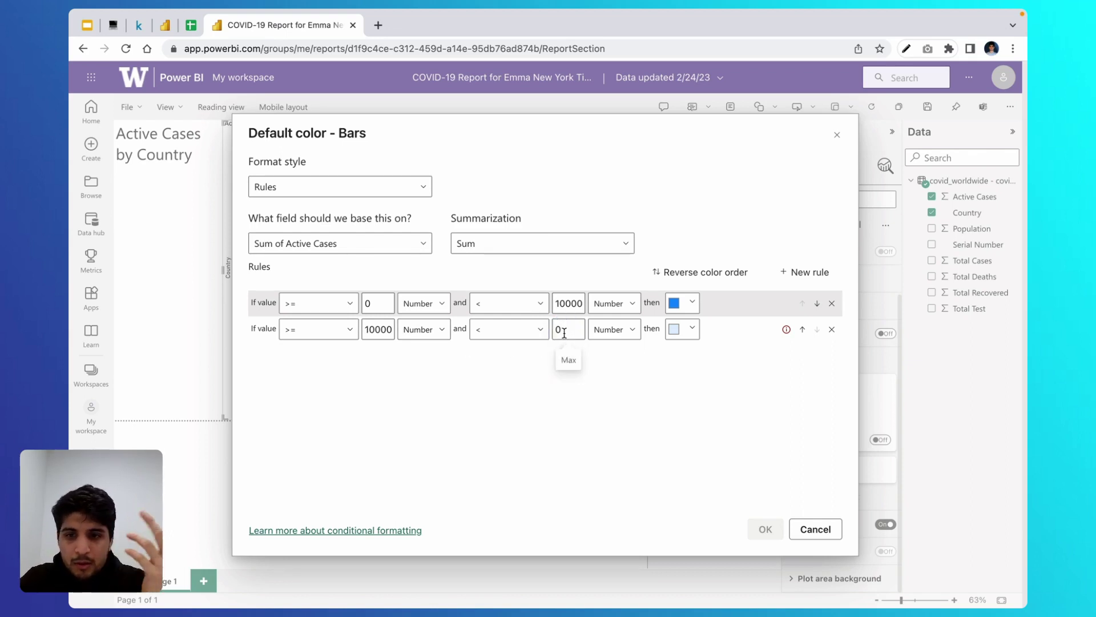
{"action": "key", "text": "BackSpace"}
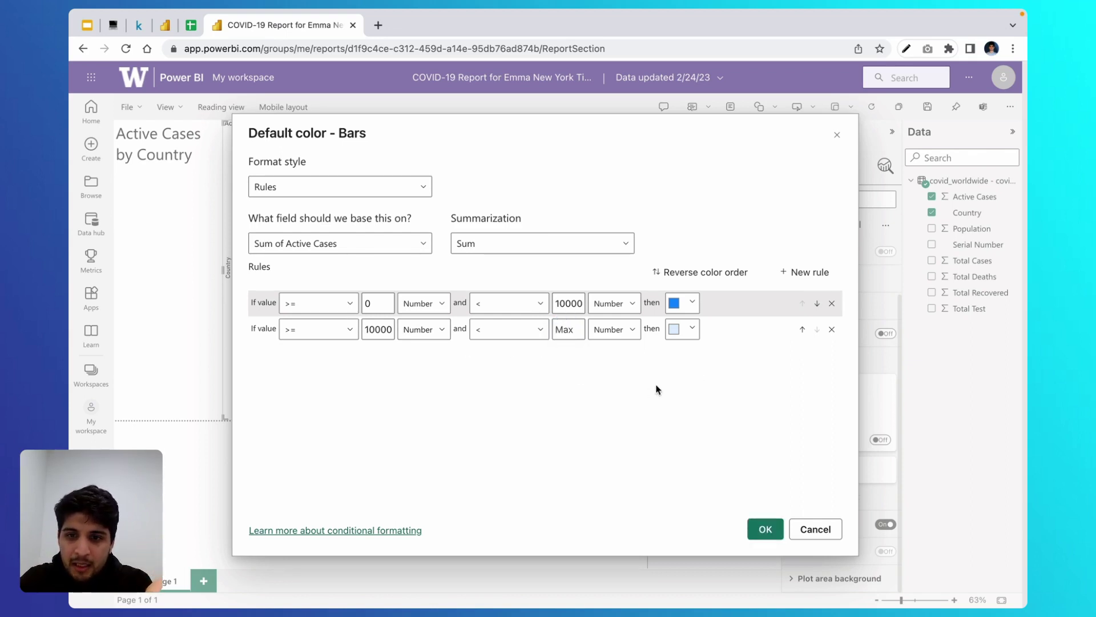
{"action": "left_click", "coordinate": [691, 328]}
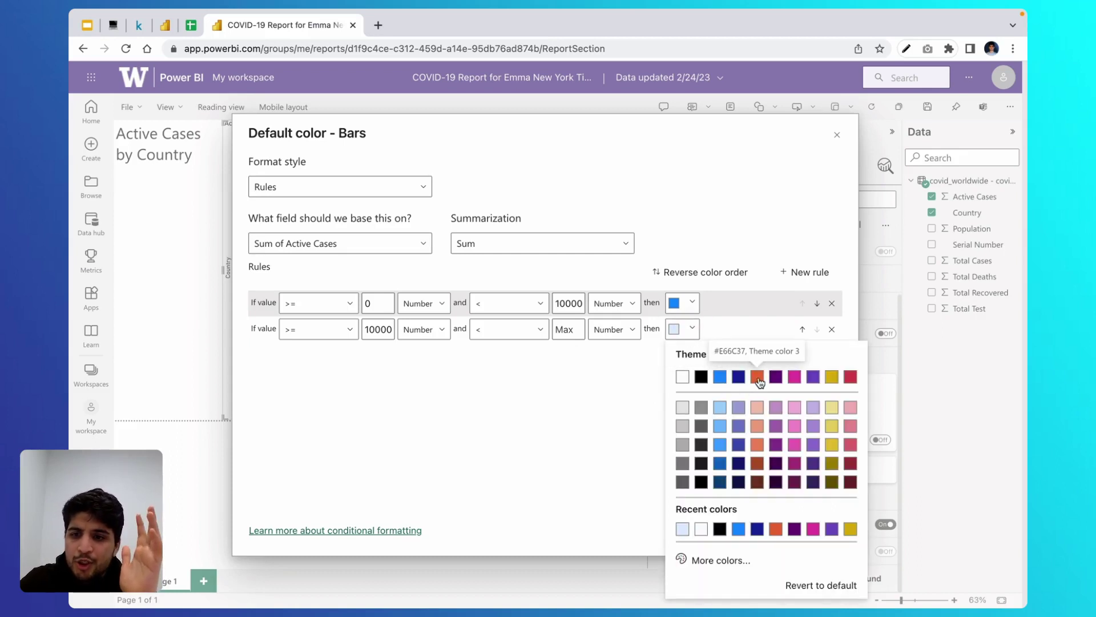
{"action": "left_click", "coordinate": [794, 376]}
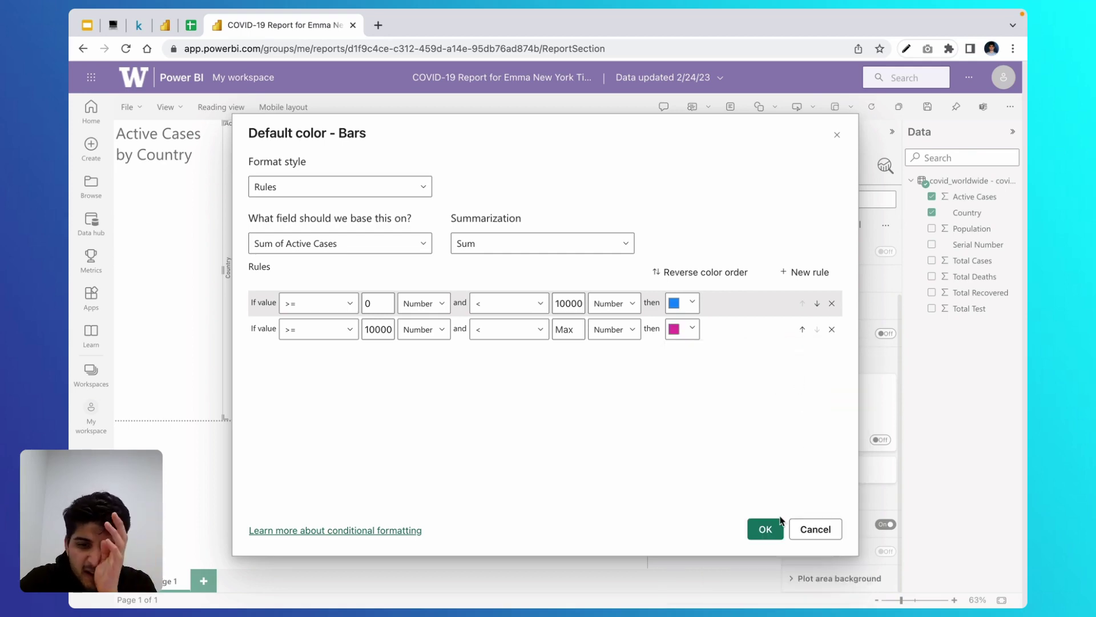
{"action": "left_click", "coordinate": [766, 529]}
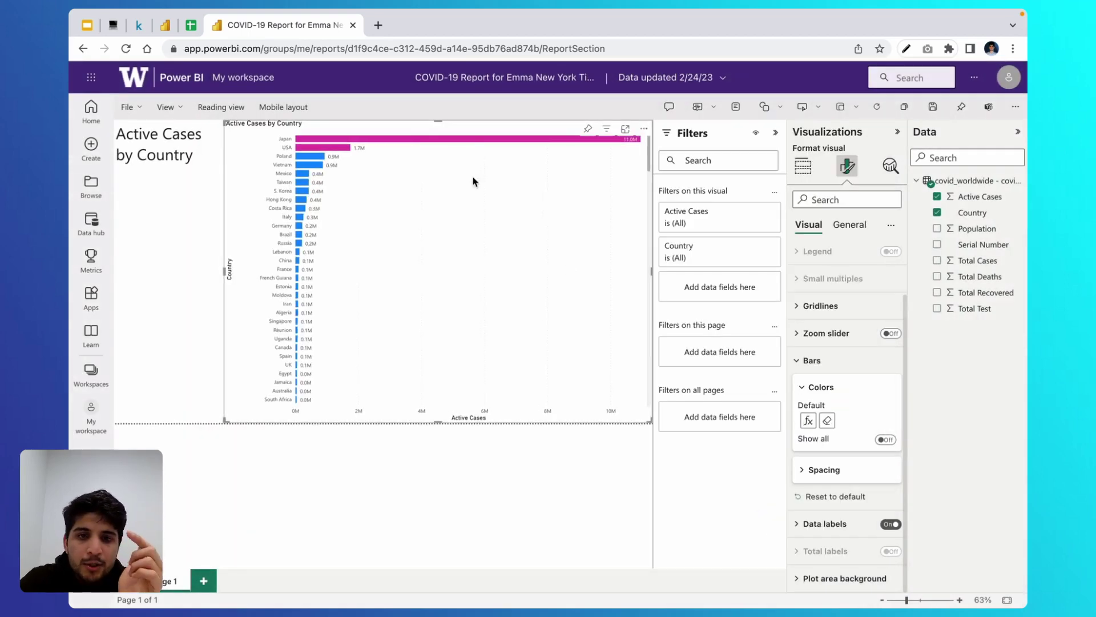
Step: Add a slicer for Active Cases below the page title and shrink its height to fit the range slider
{"action": "mouse_move", "coordinate": [351, 147]}
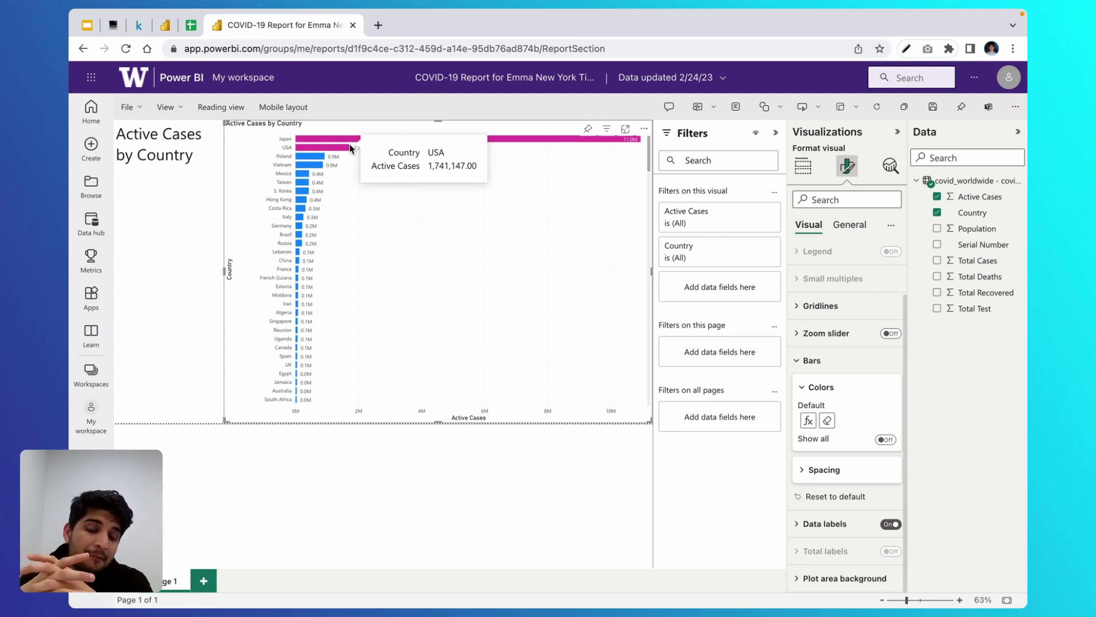
{"action": "left_click", "coordinate": [194, 186]}
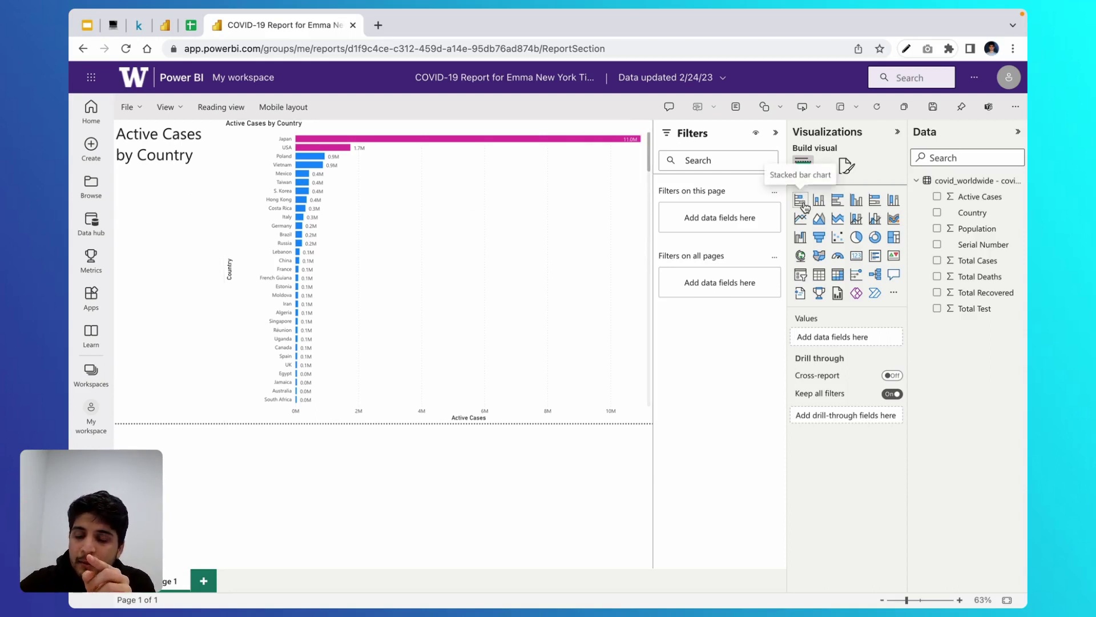
{"action": "scroll", "coordinate": [799, 275], "scroll_direction": "up", "scroll_amount": 5}
{"action": "left_click", "coordinate": [810, 280]}
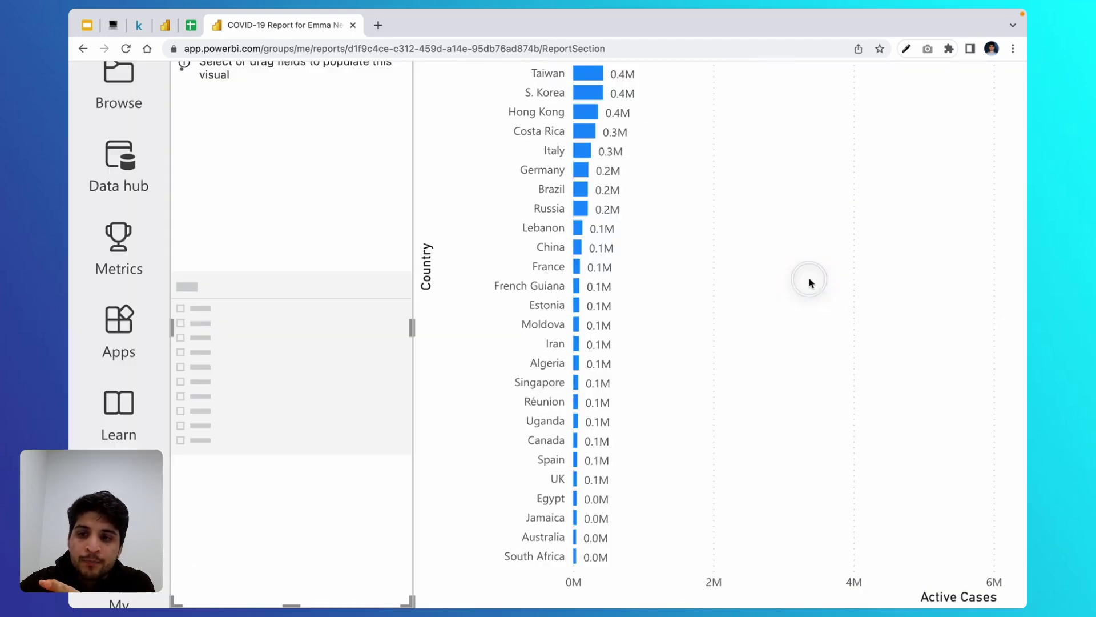
{"action": "scroll", "coordinate": [807, 282], "scroll_direction": "down", "scroll_amount": 5}
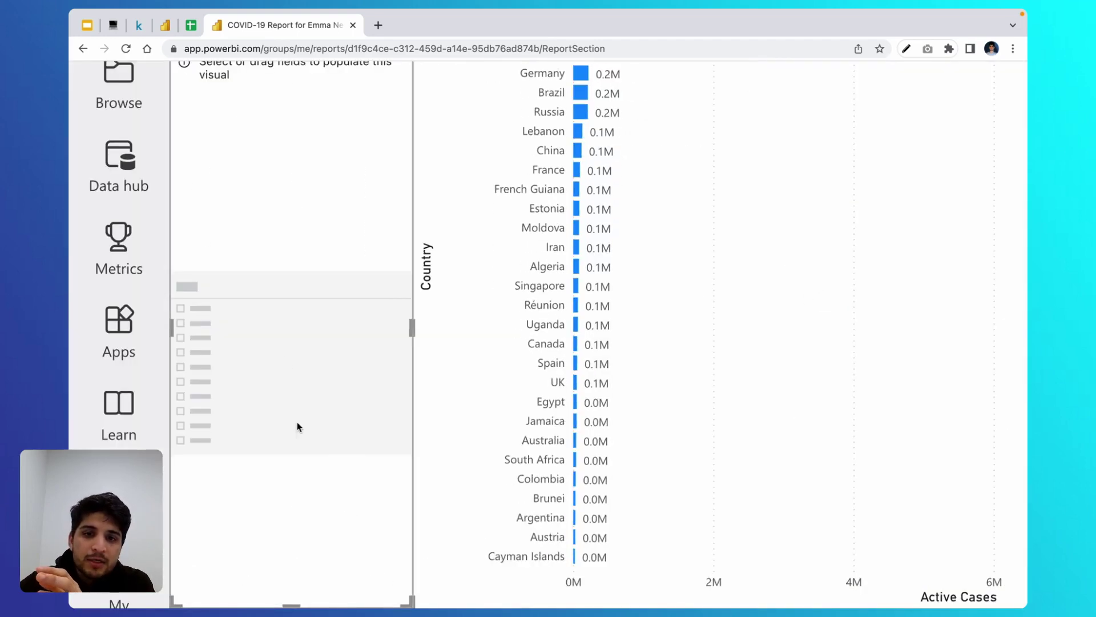
{"action": "scroll", "coordinate": [298, 426], "scroll_direction": "down", "scroll_amount": 5}
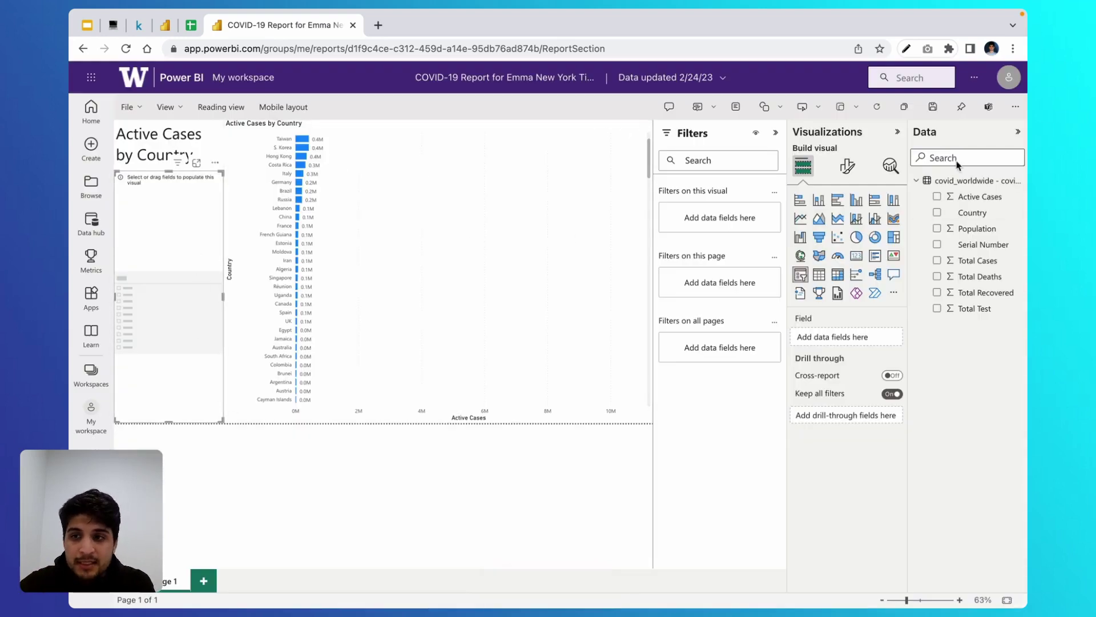
{"action": "left_click_drag", "start_coordinate": [976, 201], "coordinate": [840, 335]}
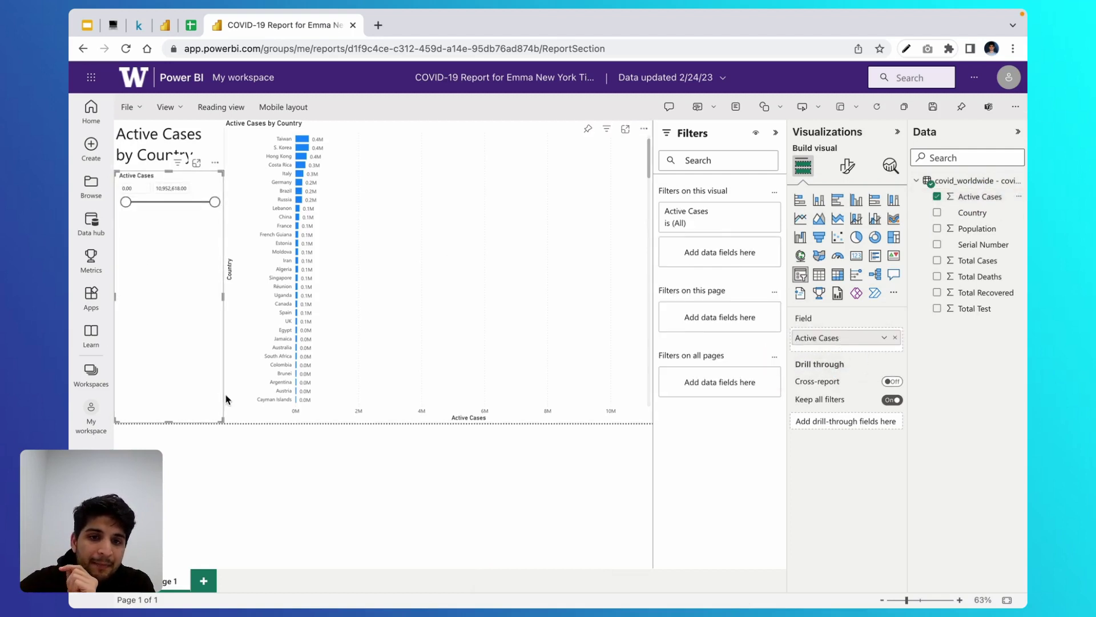
{"action": "left_click_drag", "start_coordinate": [223, 422], "coordinate": [215, 200]}
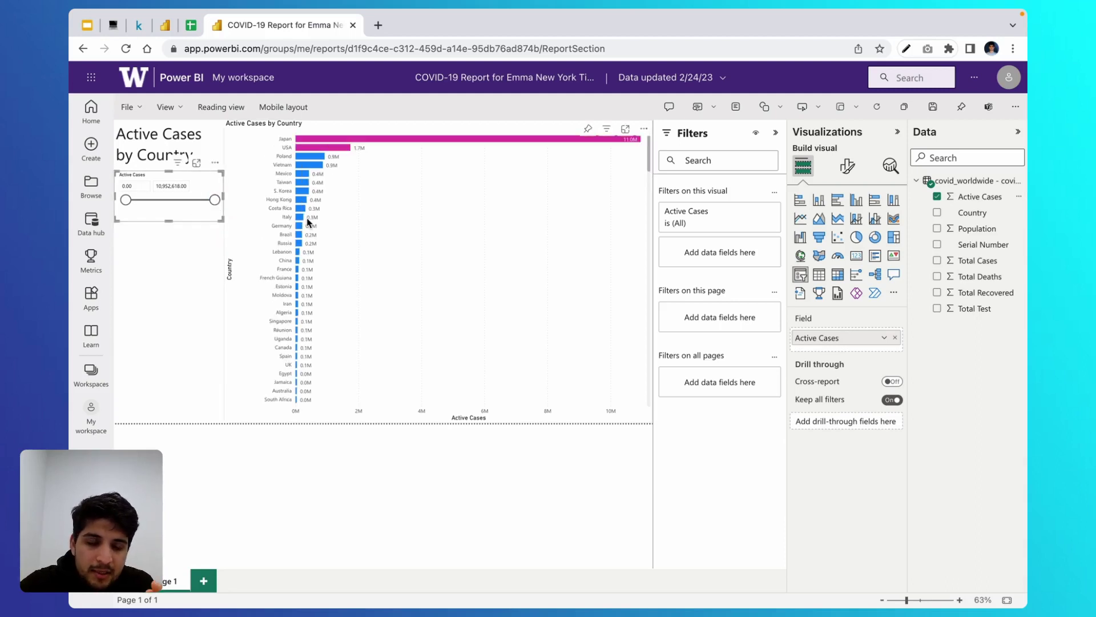
Step: Try the Active Cases slicer with a minimum of about 819,107 and restore its full range
{"action": "mouse_move", "coordinate": [127, 202]}
{"action": "left_mouse_down"}
{"action": "mouse_move", "coordinate": [177, 200]}
{"action": "mouse_move", "coordinate": [134, 197]}
{"action": "left_mouse_up"}
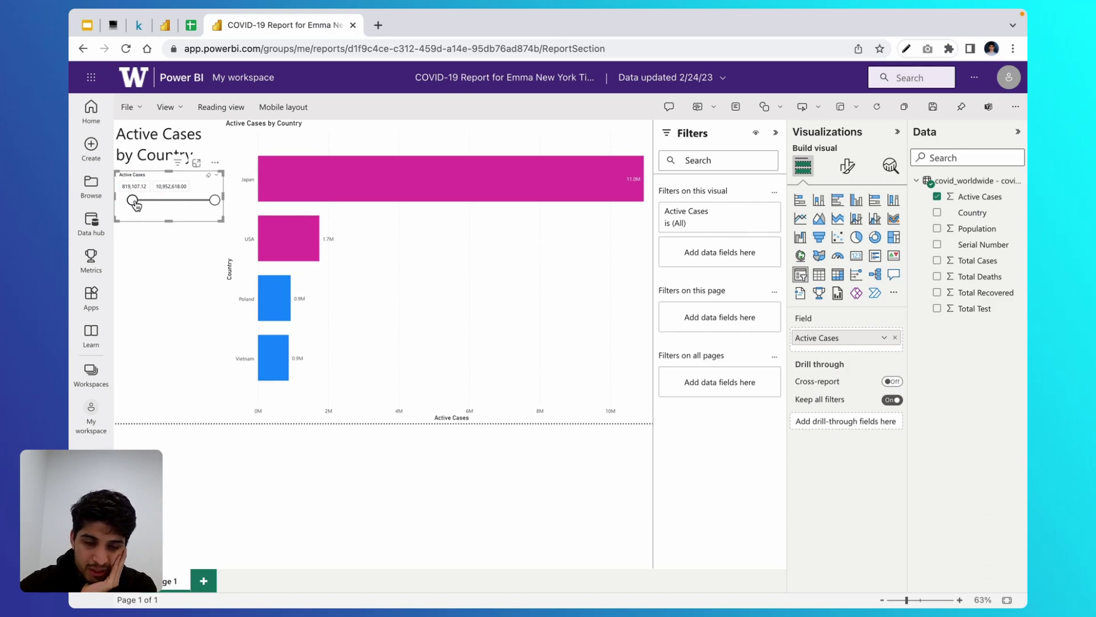
{"action": "left_click_drag", "start_coordinate": [133, 199], "coordinate": [80, 182]}
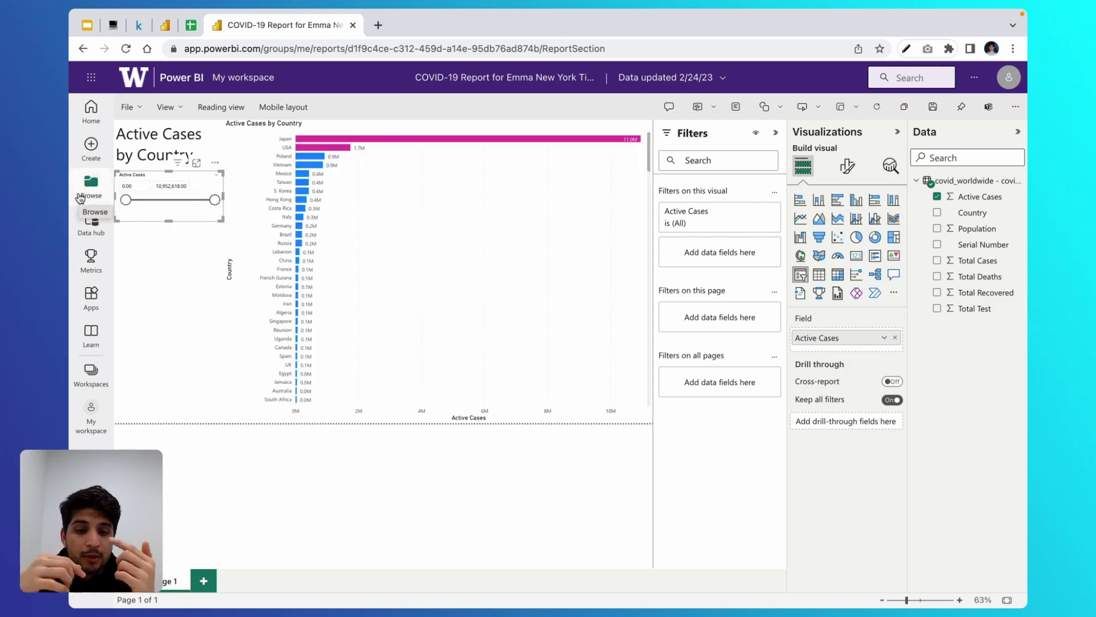
{"action": "key", "text": "super+s"}
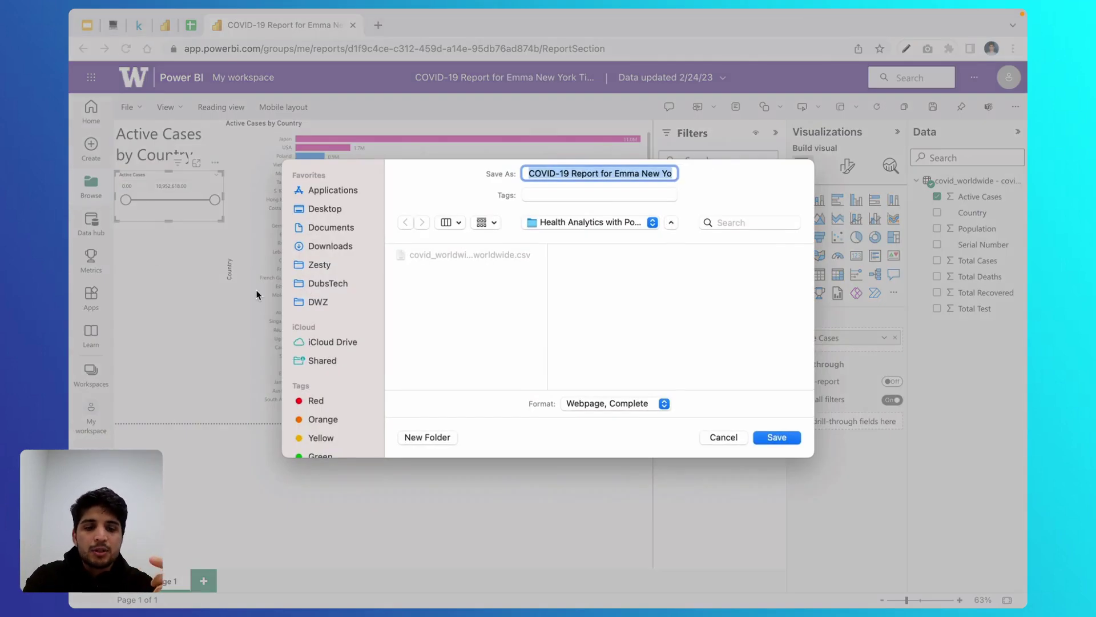
{"action": "key", "text": "Escape"}
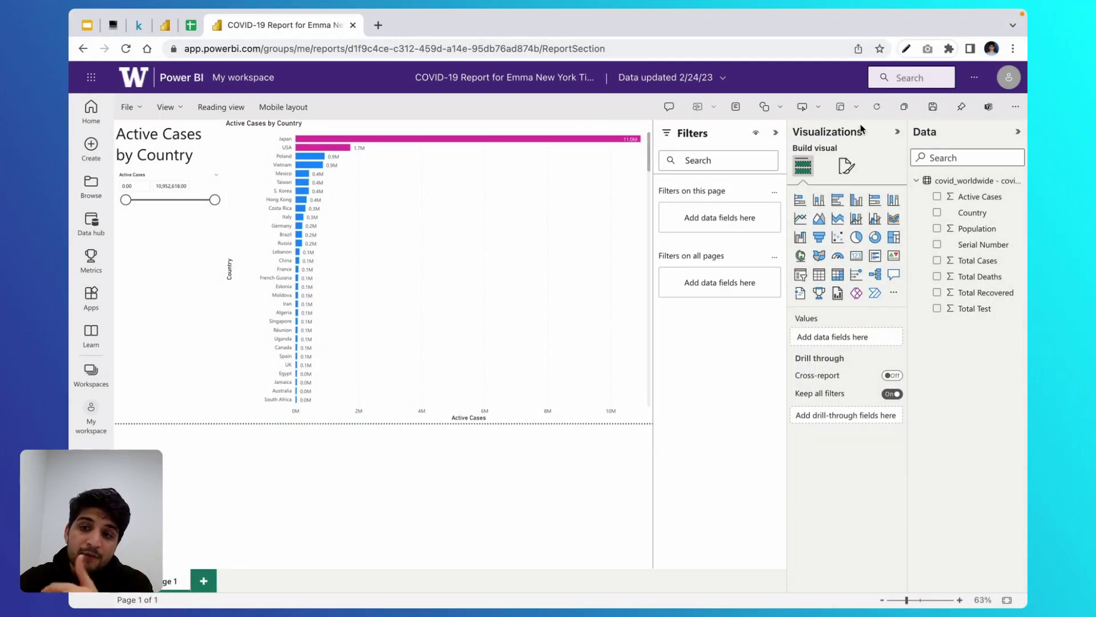
Step: Add a compact Population slicer directly below the Active Cases slicer and save the report
{"action": "left_click", "coordinate": [801, 275]}
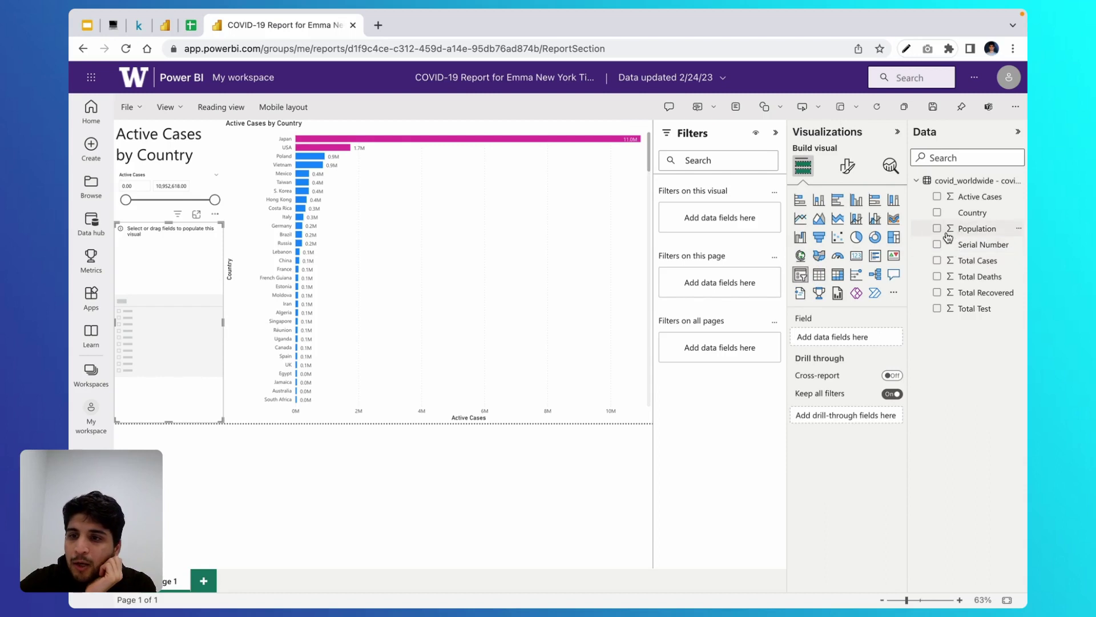
{"action": "left_click_drag", "start_coordinate": [949, 230], "coordinate": [811, 341]}
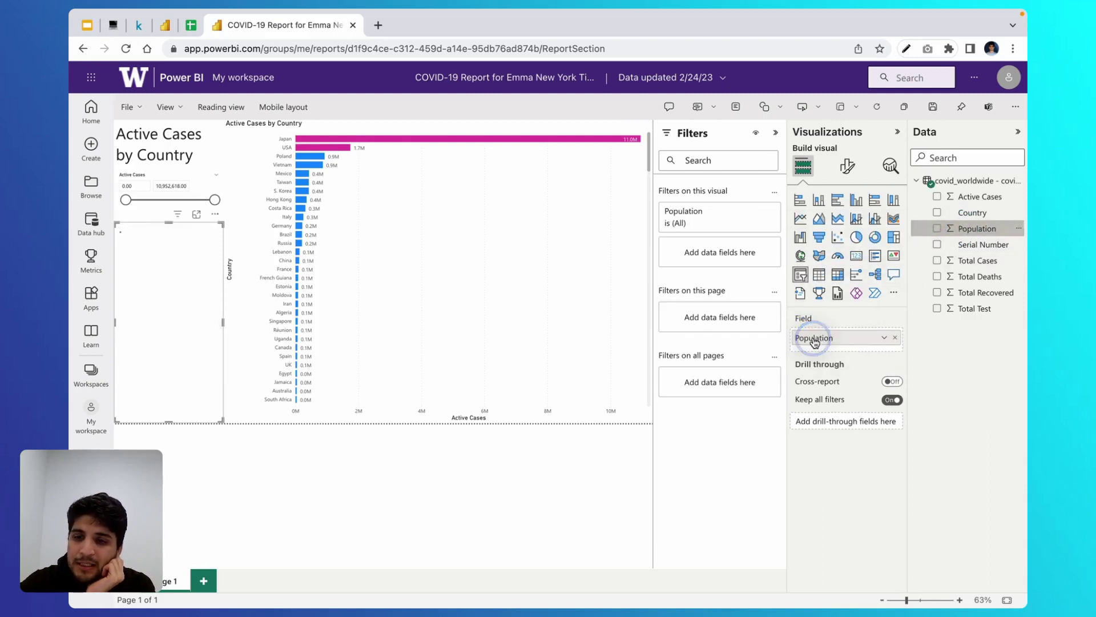
{"action": "left_click_drag", "start_coordinate": [223, 421], "coordinate": [226, 269]}
{"action": "left_click", "coordinate": [192, 309]}
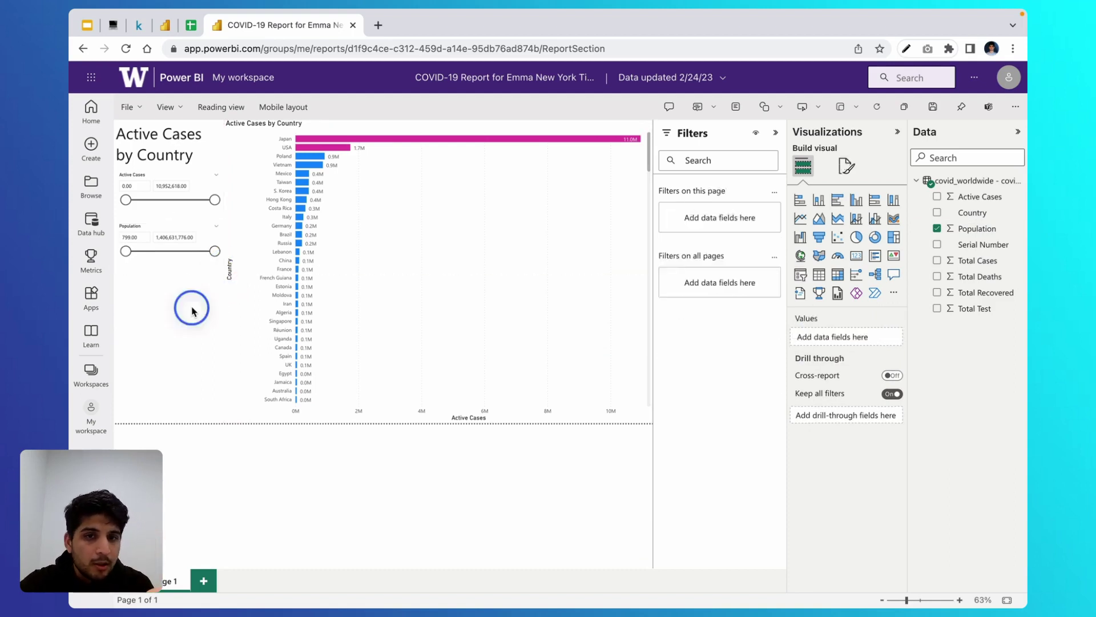
{"action": "key", "text": "ctrl+s"}
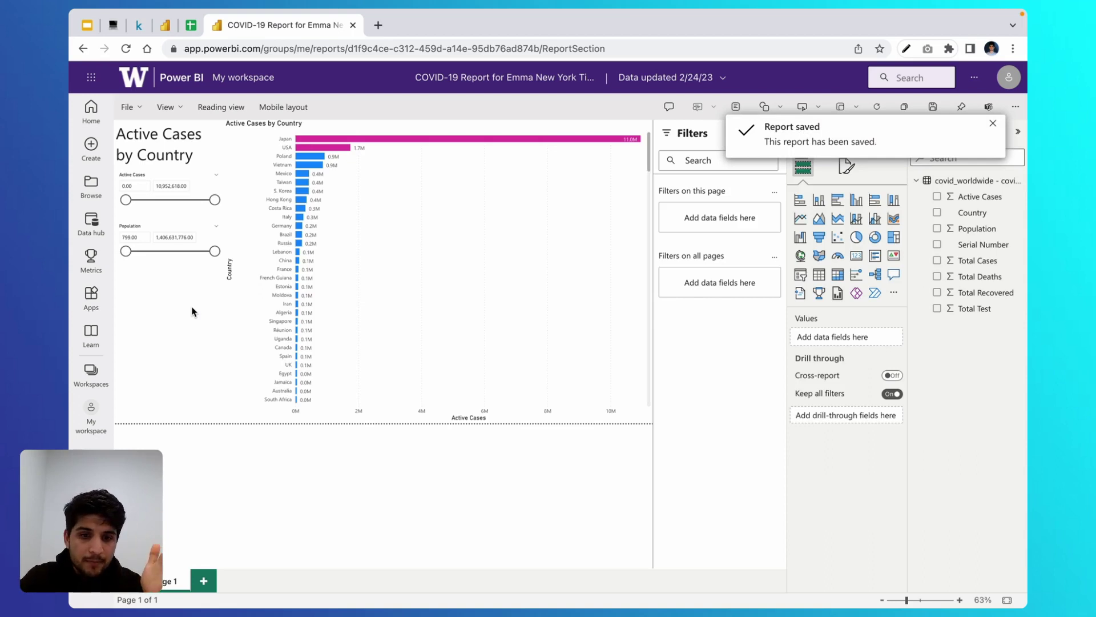
Step: Rename the current report page as "Active Cases by Country"
{"action": "double_click", "coordinate": [173, 582]}
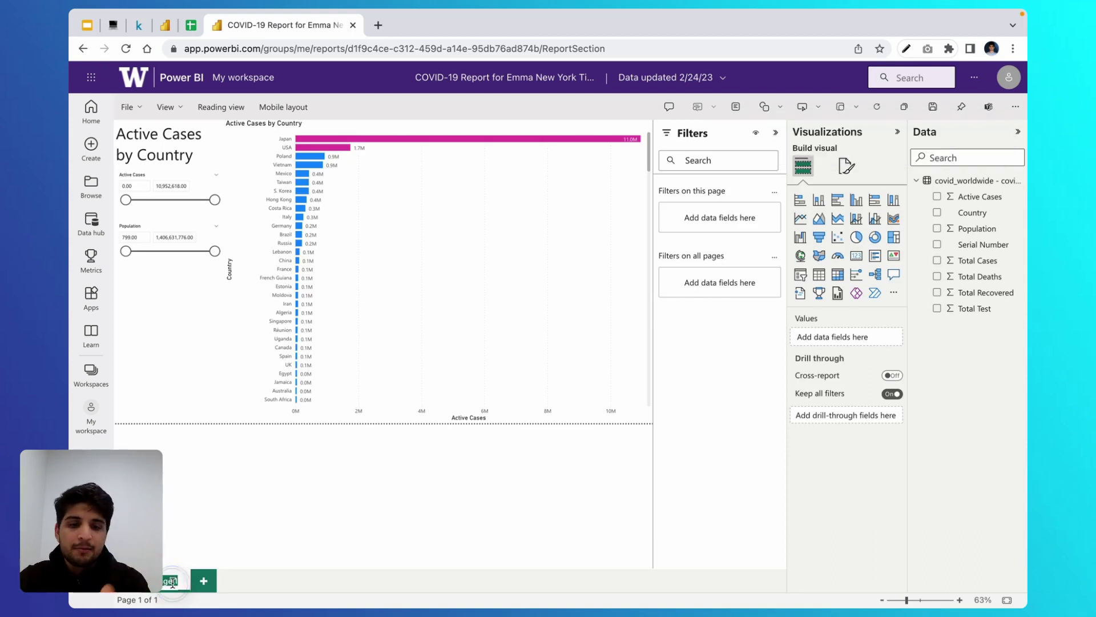
{"action": "type", "text": "Active"}
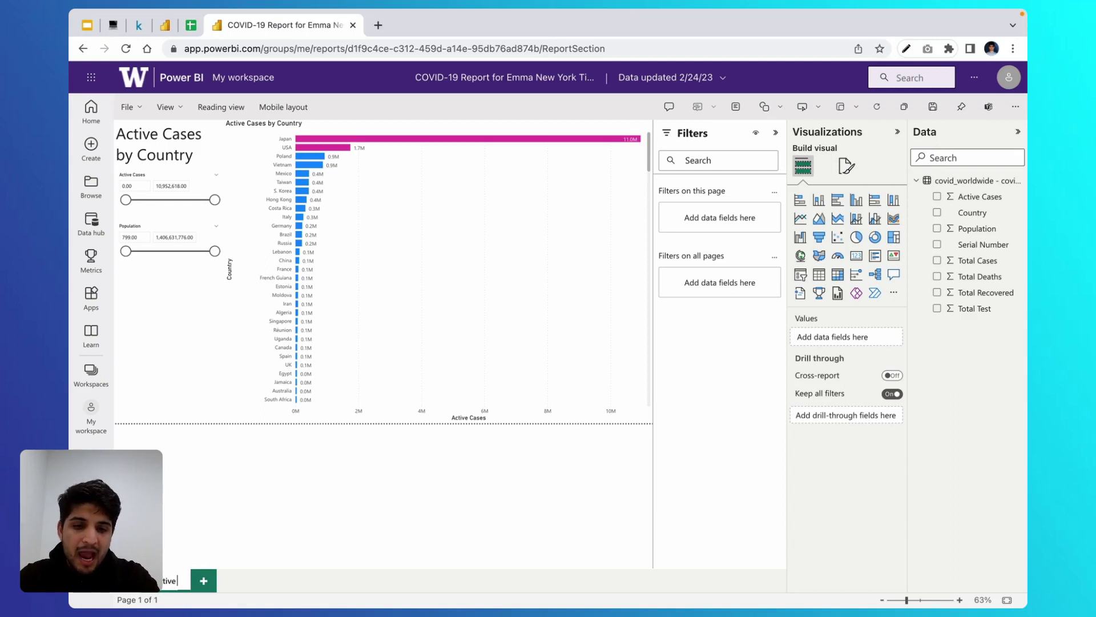
{"action": "type", "text": " Cases by Country"}
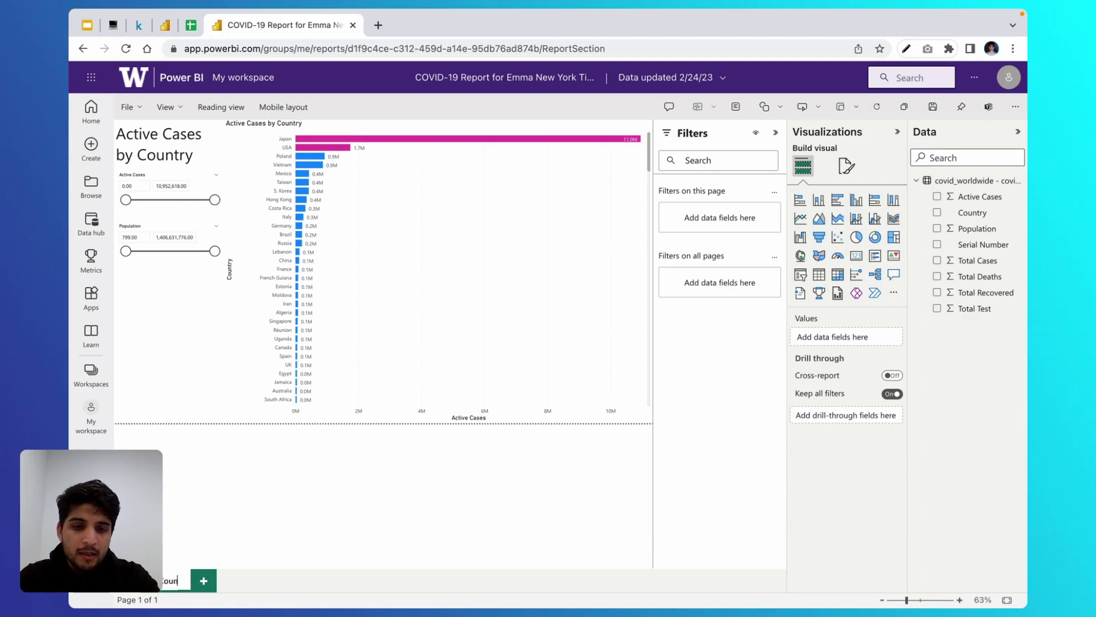
{"action": "key", "text": "Return"}
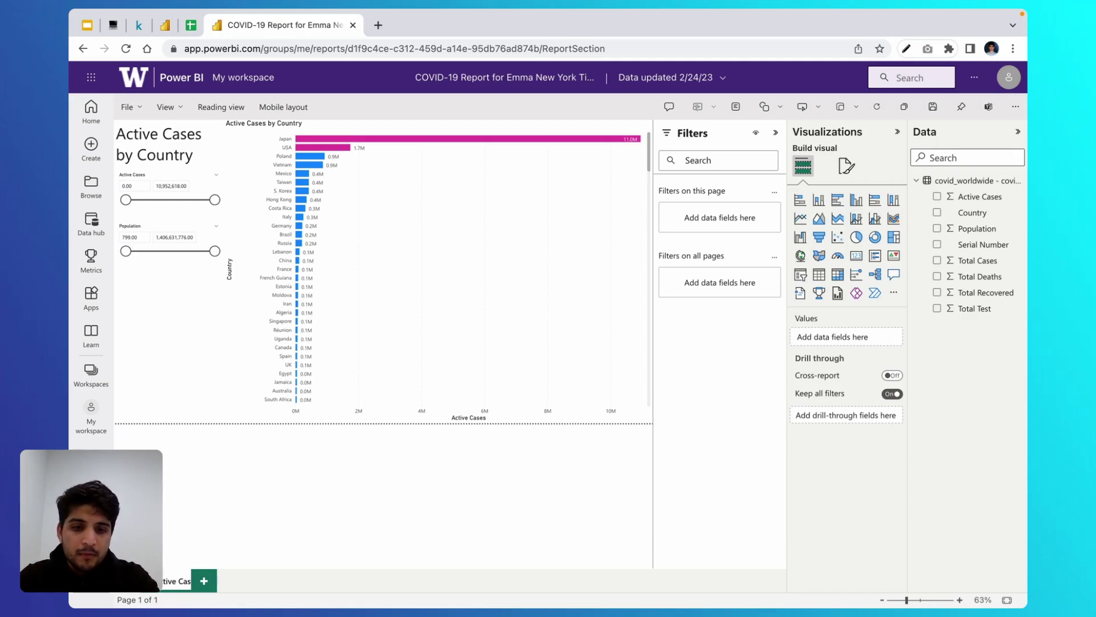
Step: Add a second report page and name it "Total Deaths vs Recovered by Country"
{"action": "left_click", "coordinate": [204, 580]}
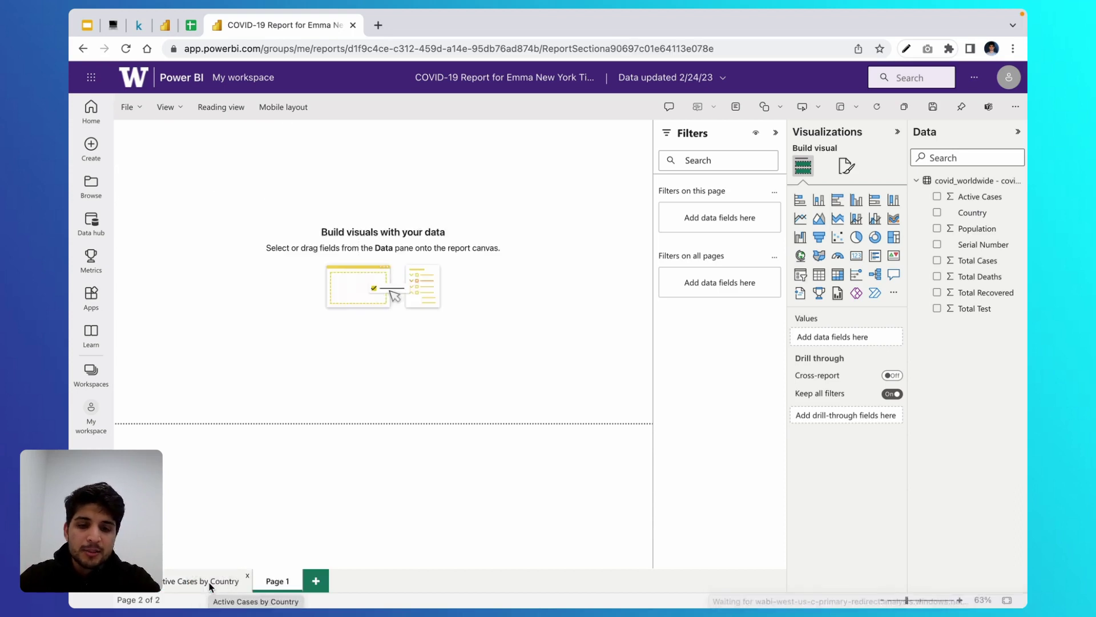
{"action": "left_click", "coordinate": [275, 584]}
{"action": "type", "text": "Total "}
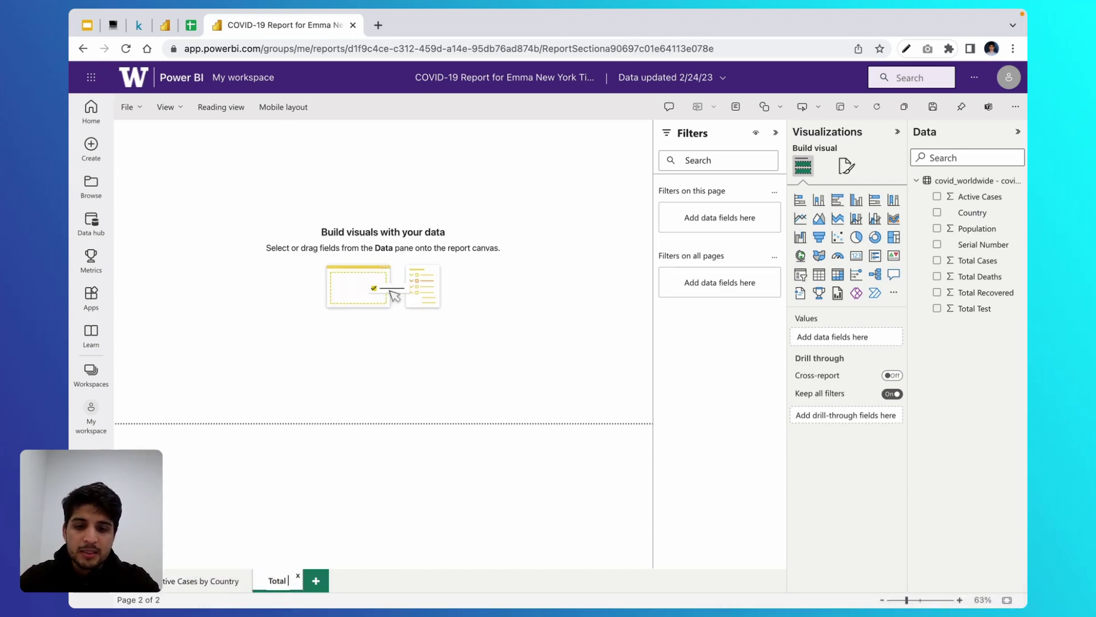
{"action": "type", "text": "Deaths vs Reco"}
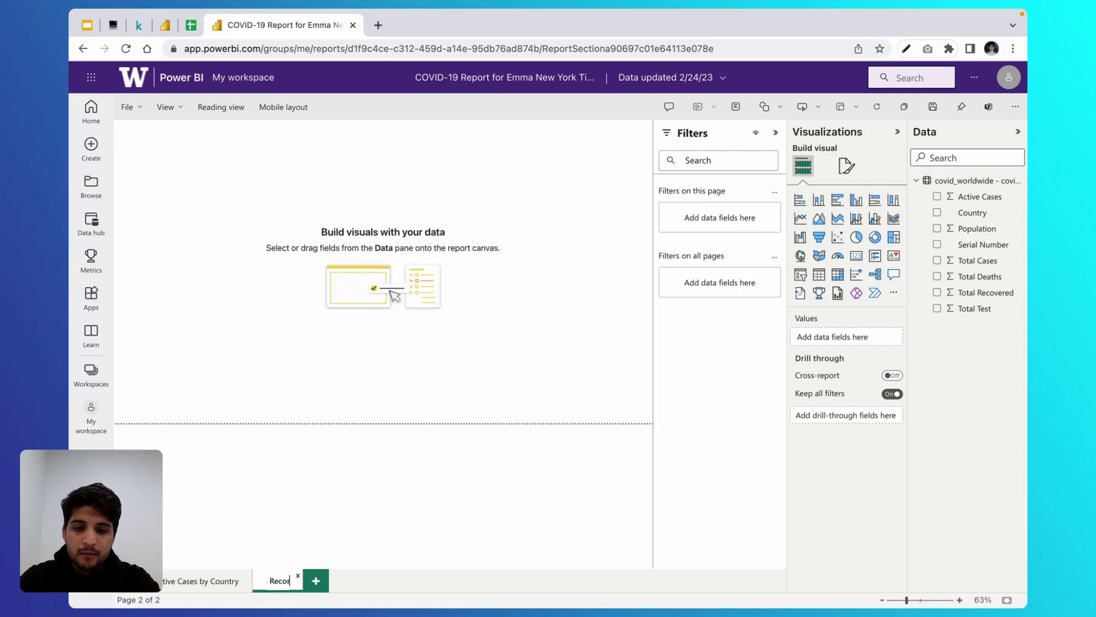
{"action": "type", "text": "vered by Country"}
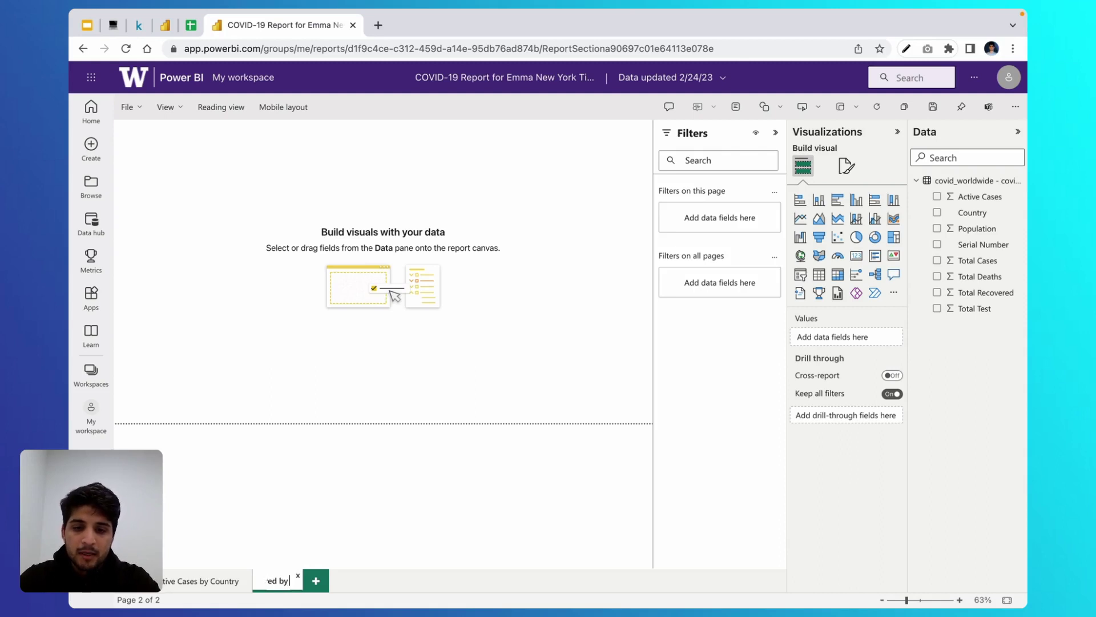
{"action": "key", "text": "Return"}
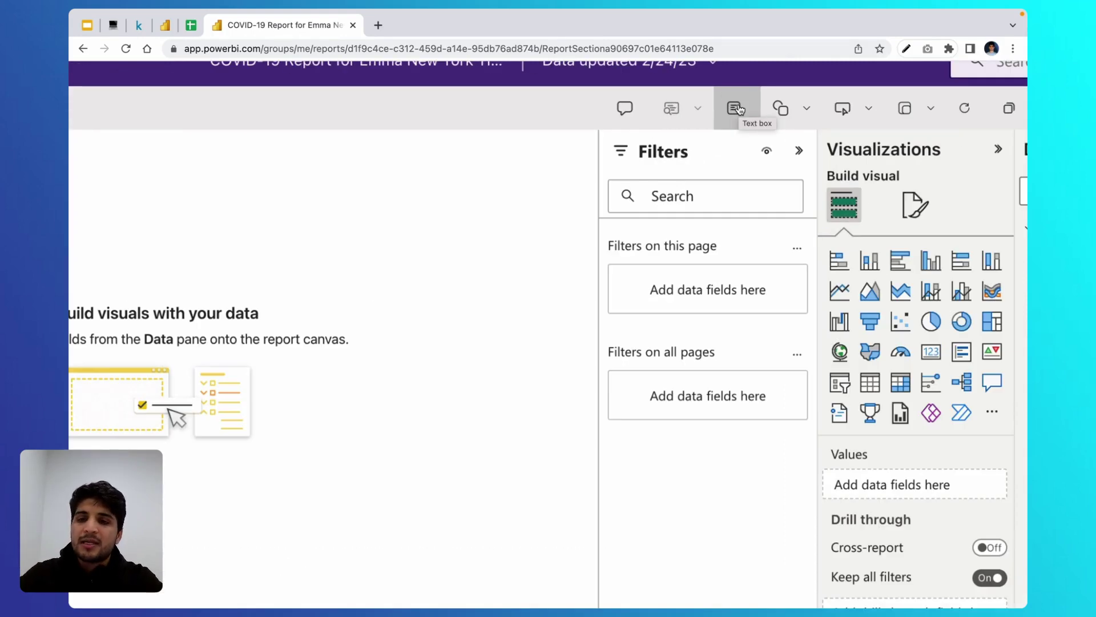
Step: Insert a text box on the new page with the title "Deaths vs Recovered by Country"
{"action": "left_click", "coordinate": [737, 108]}
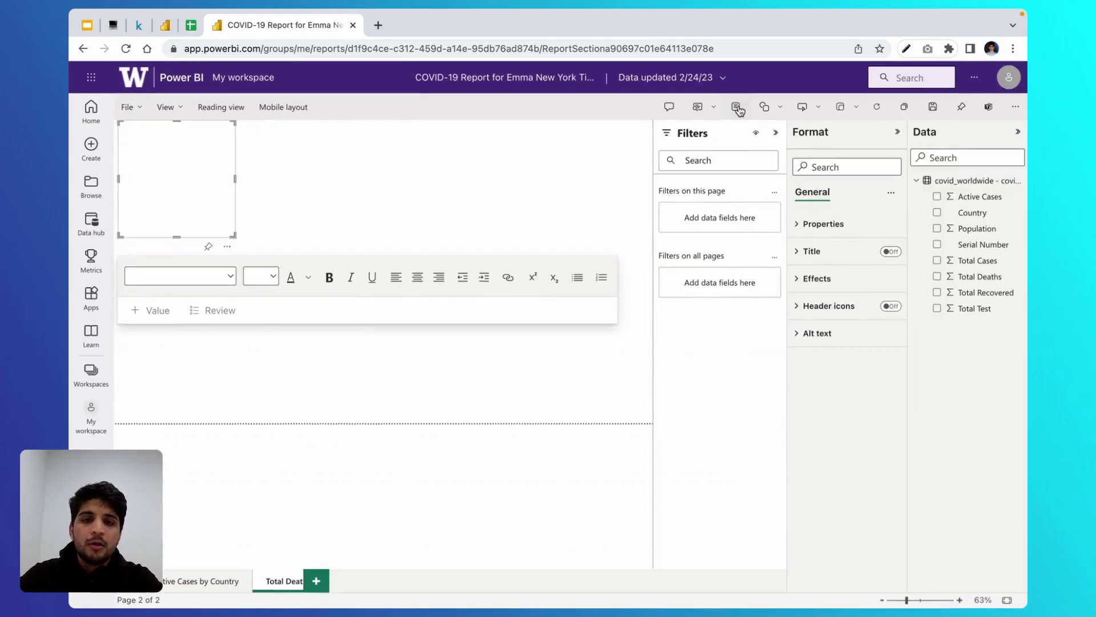
{"action": "left_click", "coordinate": [184, 208]}
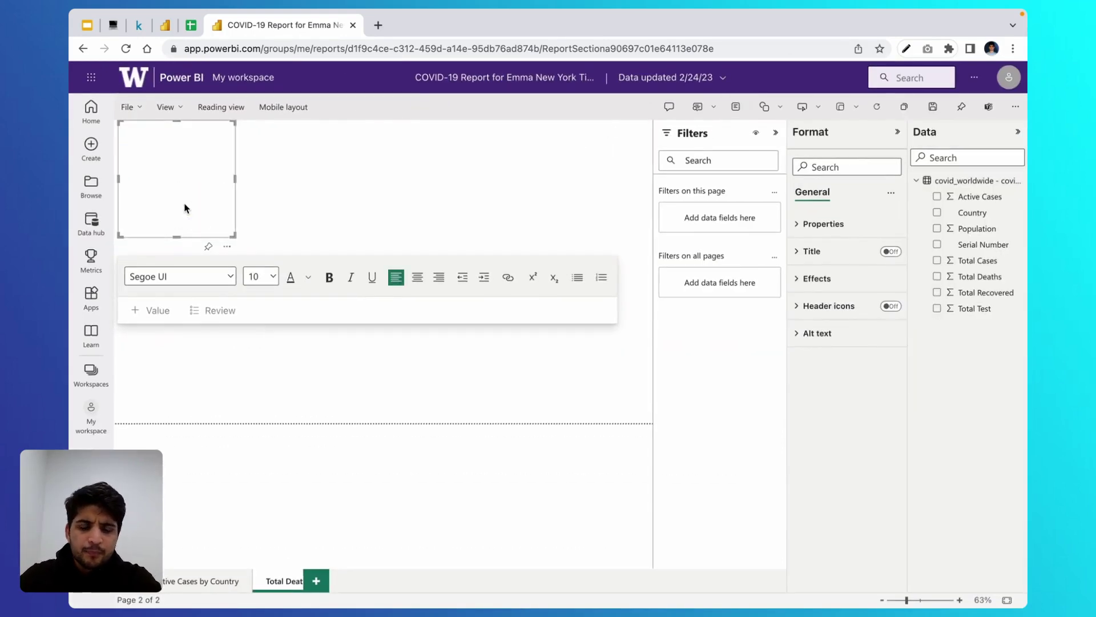
{"action": "type", "text": "Deahts"}
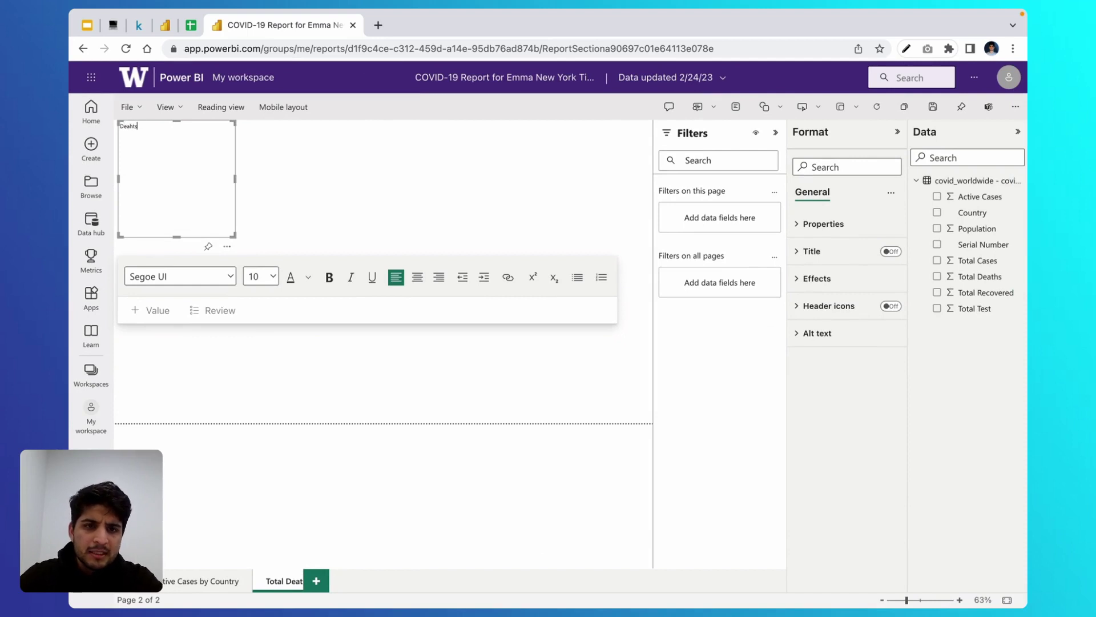
{"action": "key", "text": "BackSpace"}
{"action": "key", "text": "BackSpace"}
{"action": "key", "text": "BackSpace"}
{"action": "key", "text": "BackSpace"}
{"action": "key", "text": "BackSpace"}
{"action": "key", "text": "BackSpace"}
{"action": "type", "text": "Deaths vs Recovered by Co"}
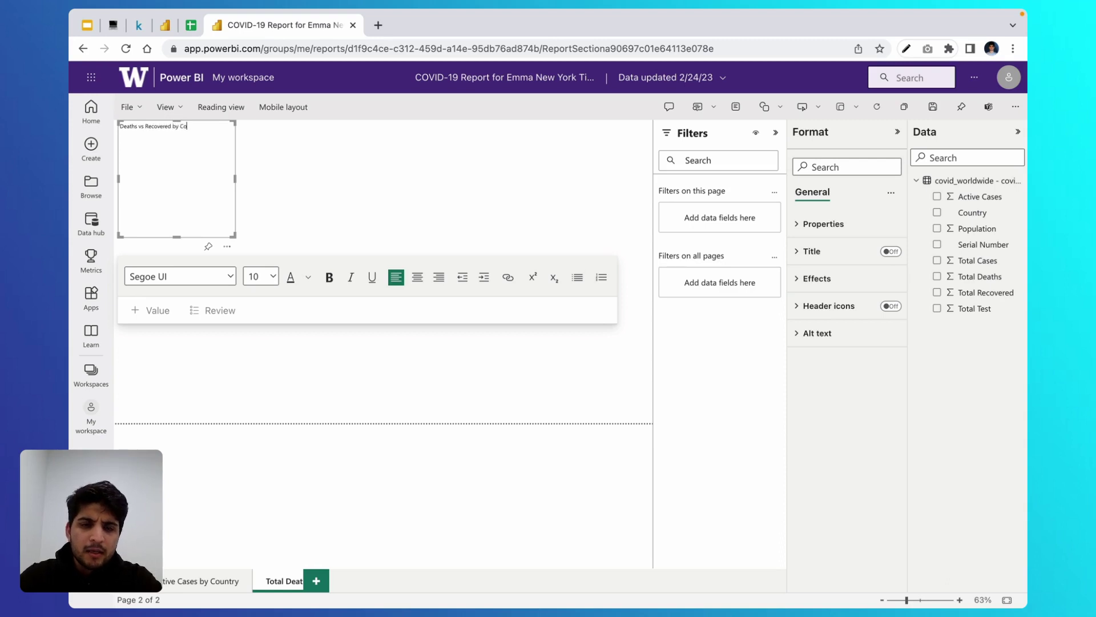
{"action": "type", "text": "untry"}
Step: Enlarge the whole title's font so it wraps over three lines, and reduce the text box height to fit
{"action": "key", "text": "ctrl+a"}
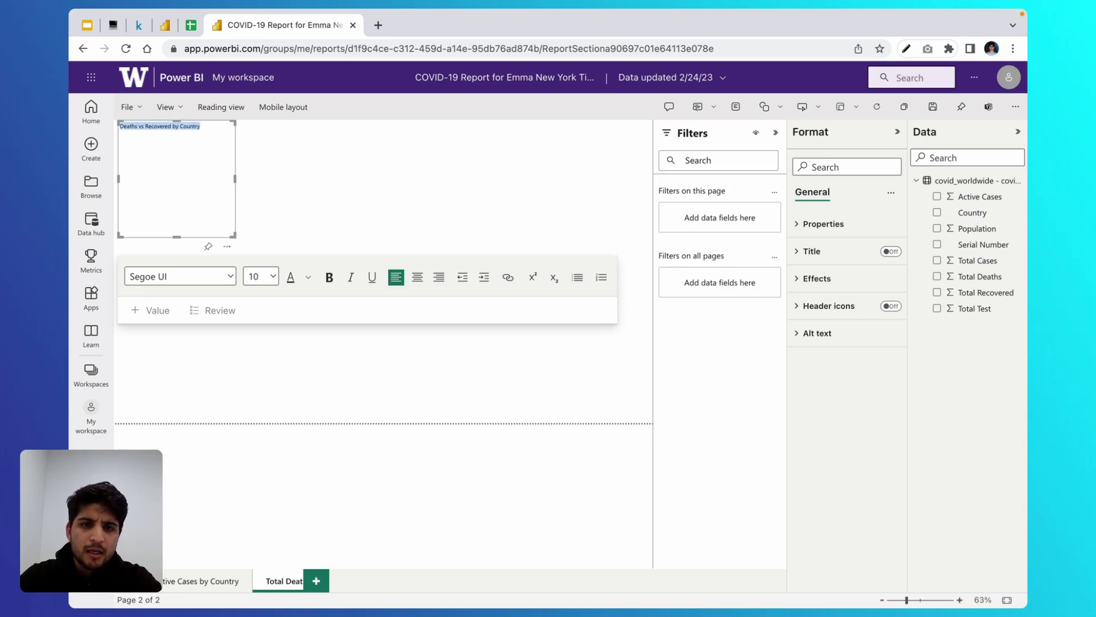
{"action": "left_click", "coordinate": [271, 278]}
{"action": "left_click", "coordinate": [259, 414]}
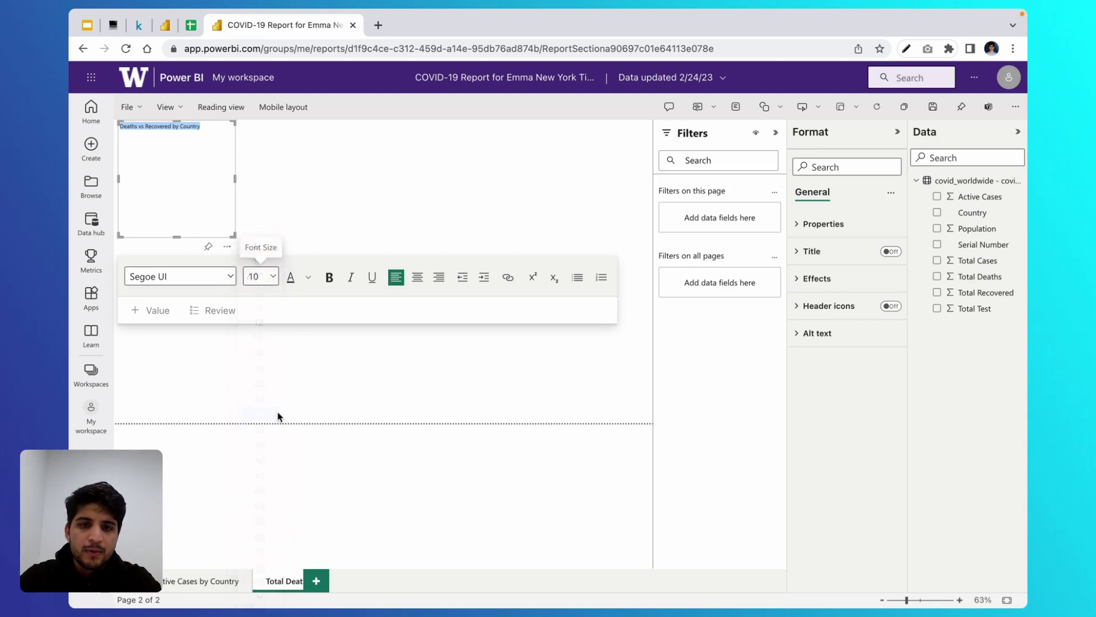
{"action": "left_click_drag", "start_coordinate": [234, 229], "coordinate": [226, 192]}
{"action": "left_click", "coordinate": [272, 240]}
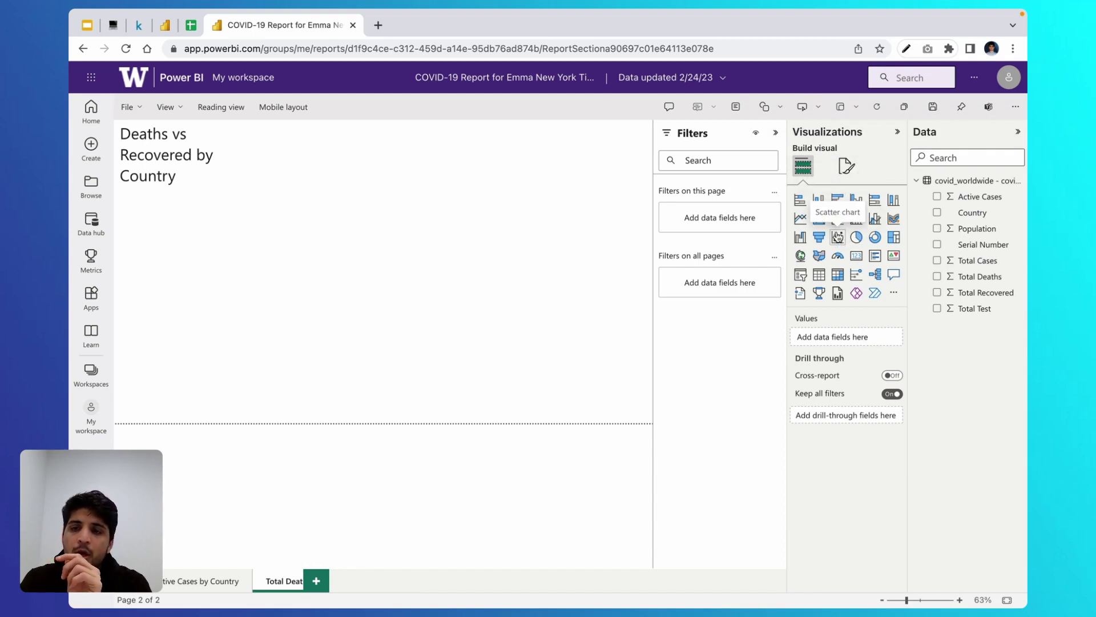
Step: Add a scatter chart and enlarge it to fill the page area beside the title
{"action": "left_click", "coordinate": [838, 240]}
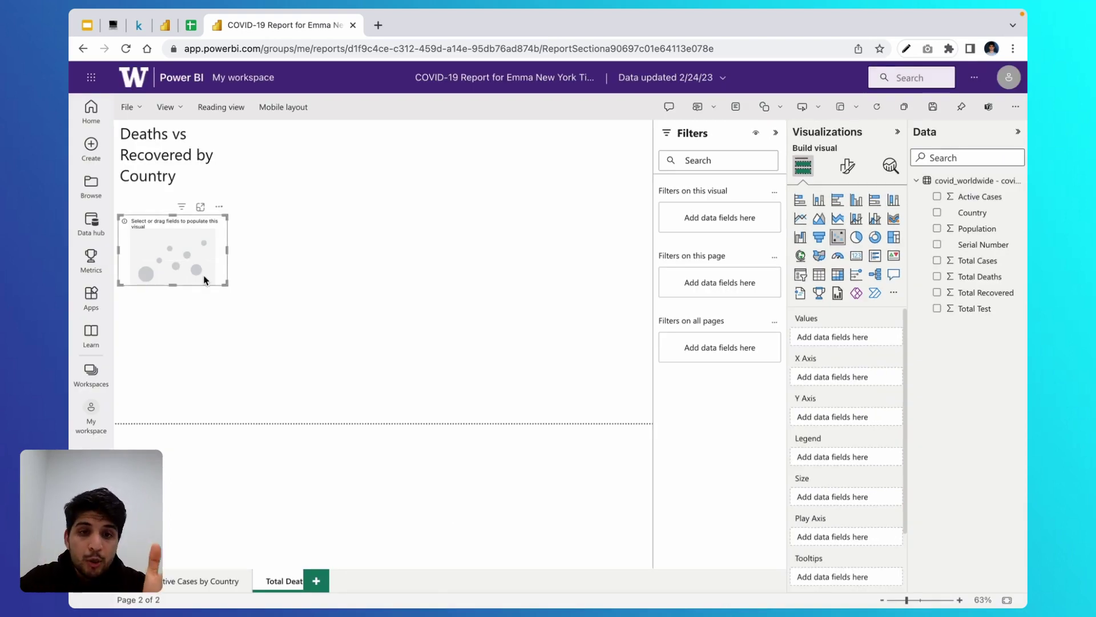
{"action": "left_click_drag", "start_coordinate": [203, 278], "coordinate": [657, 158]}
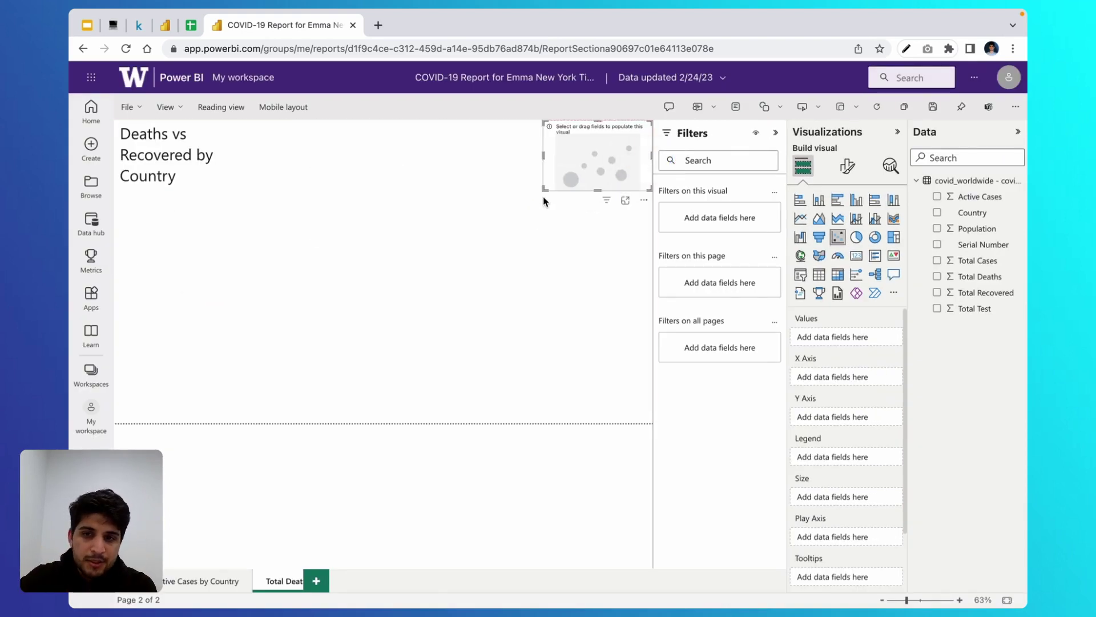
{"action": "left_click_drag", "start_coordinate": [543, 191], "coordinate": [238, 431]}
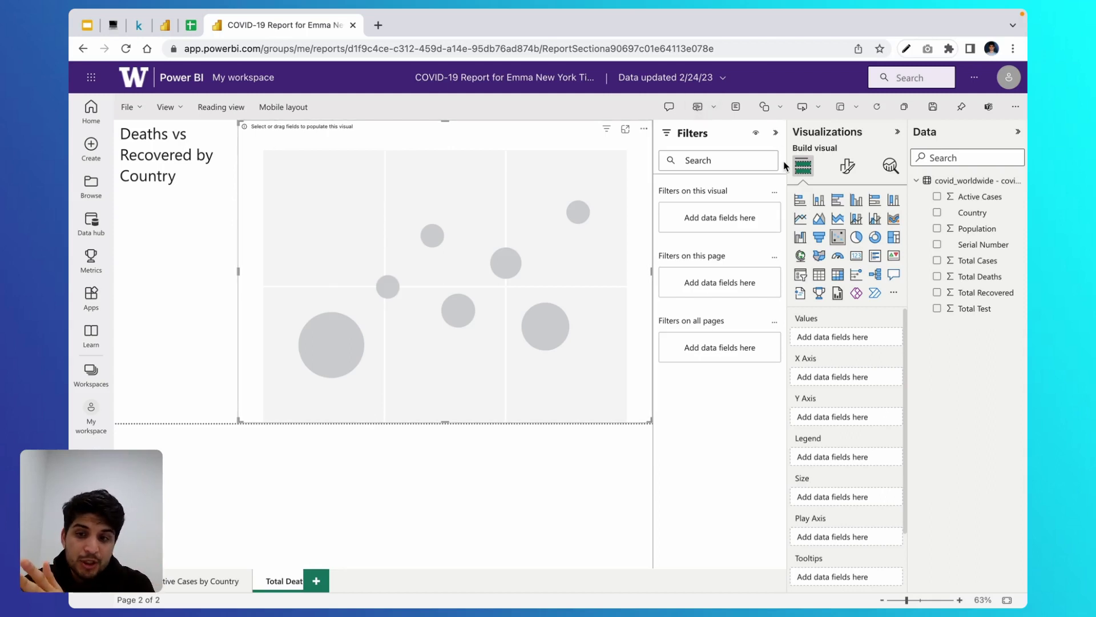
Step: Find the Country field and assign it to the scatter chart's Values
{"action": "left_click", "coordinate": [957, 160]}
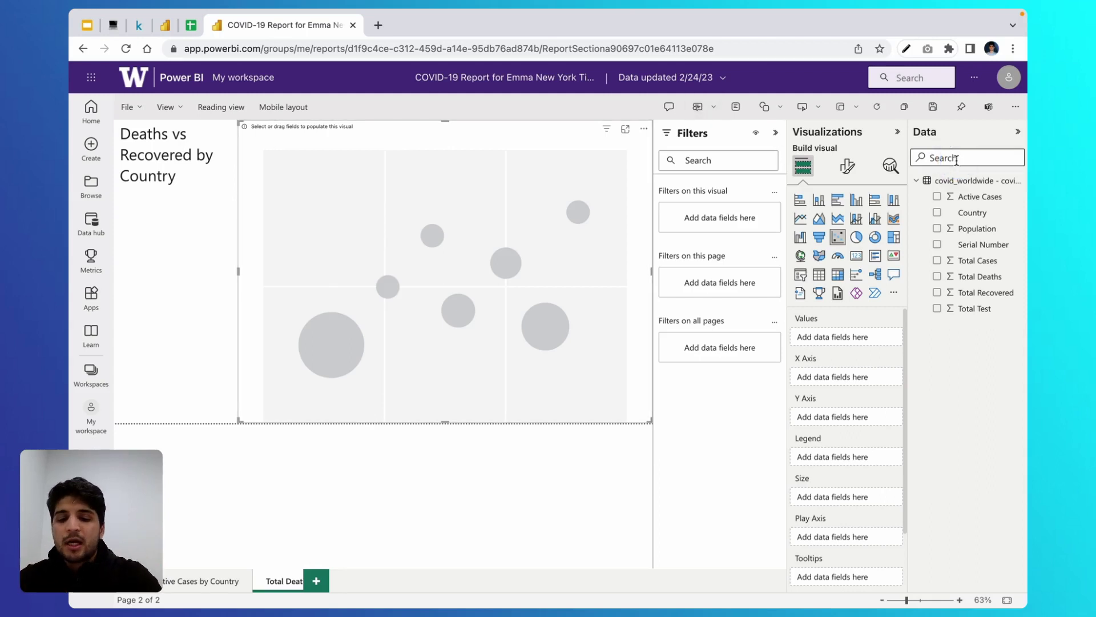
{"action": "type", "text": "coun"}
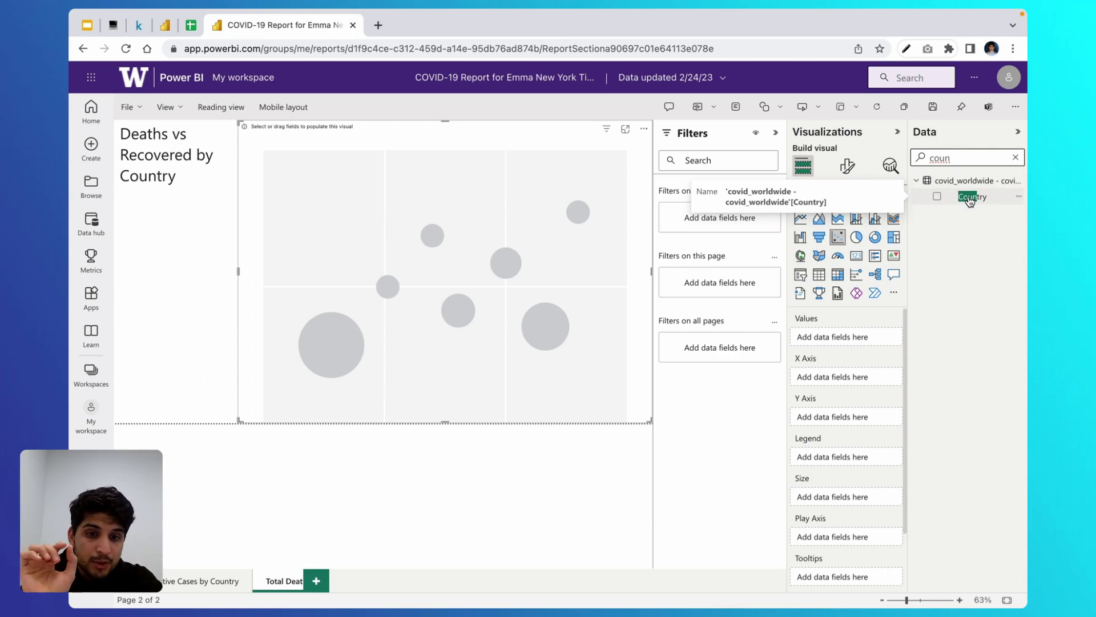
{"action": "left_click_drag", "start_coordinate": [969, 199], "coordinate": [829, 330]}
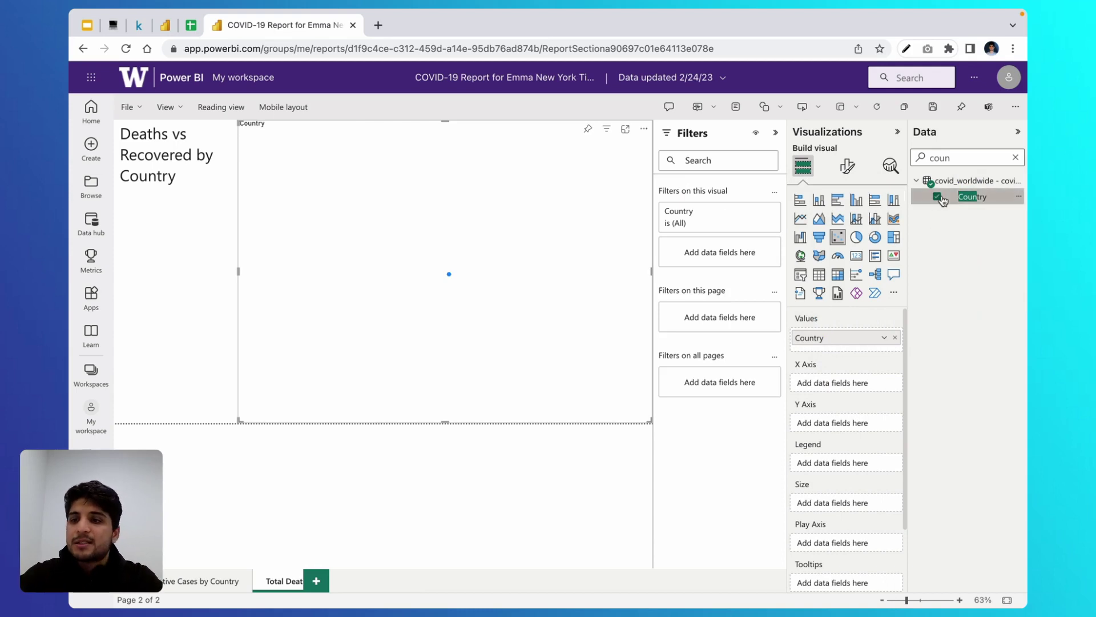
Step: Find the Total Deaths field and assign it to the scatter chart's Y axis
{"action": "left_click", "coordinate": [963, 155]}
{"action": "key", "text": "BackSpace"}
{"action": "key", "text": "BackSpace"}
{"action": "key", "text": "BackSpace"}
{"action": "key", "text": "BackSpace"}
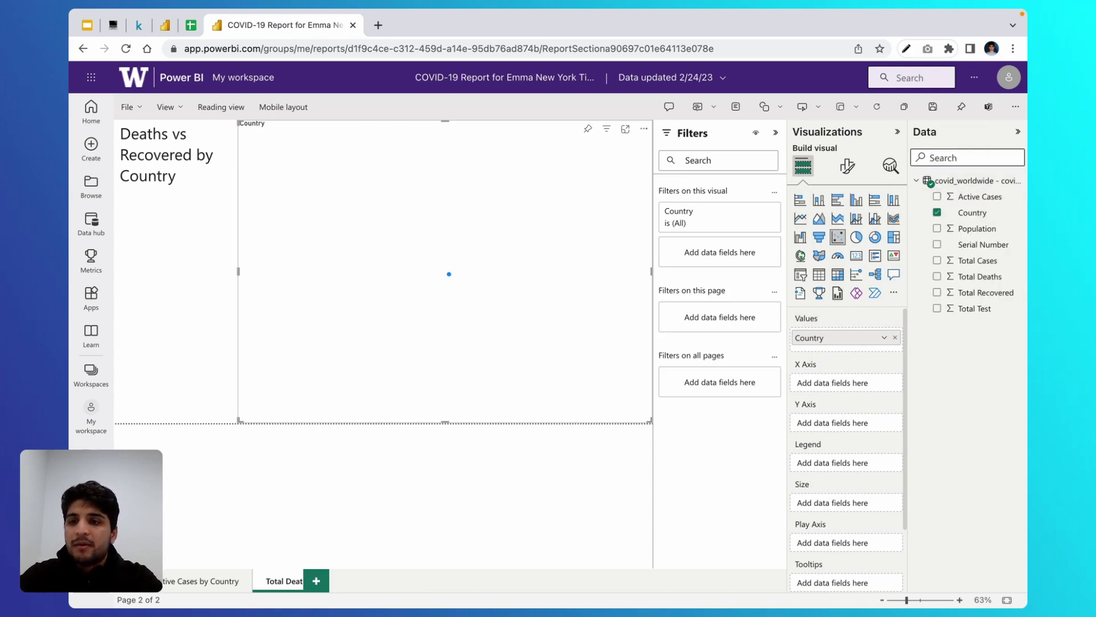
{"action": "type", "text": "deaths"}
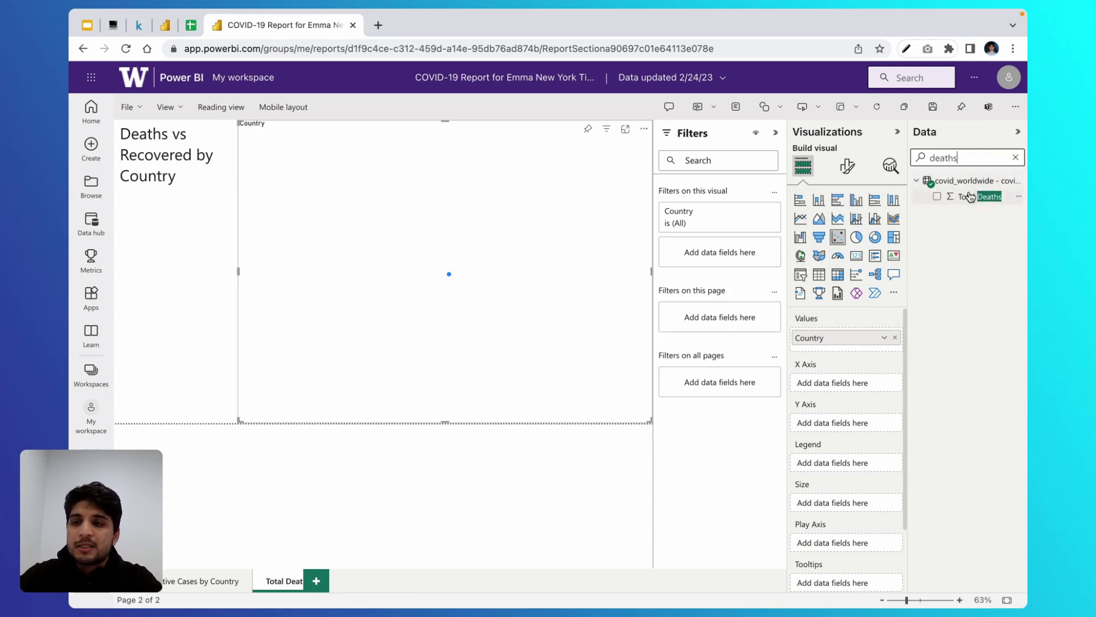
{"action": "left_click_drag", "start_coordinate": [970, 197], "coordinate": [831, 421]}
Step: Find the Total Recovered field and assign it to the scatter chart's X axis
{"action": "double_click", "coordinate": [945, 157]}
{"action": "type", "text": "r"}
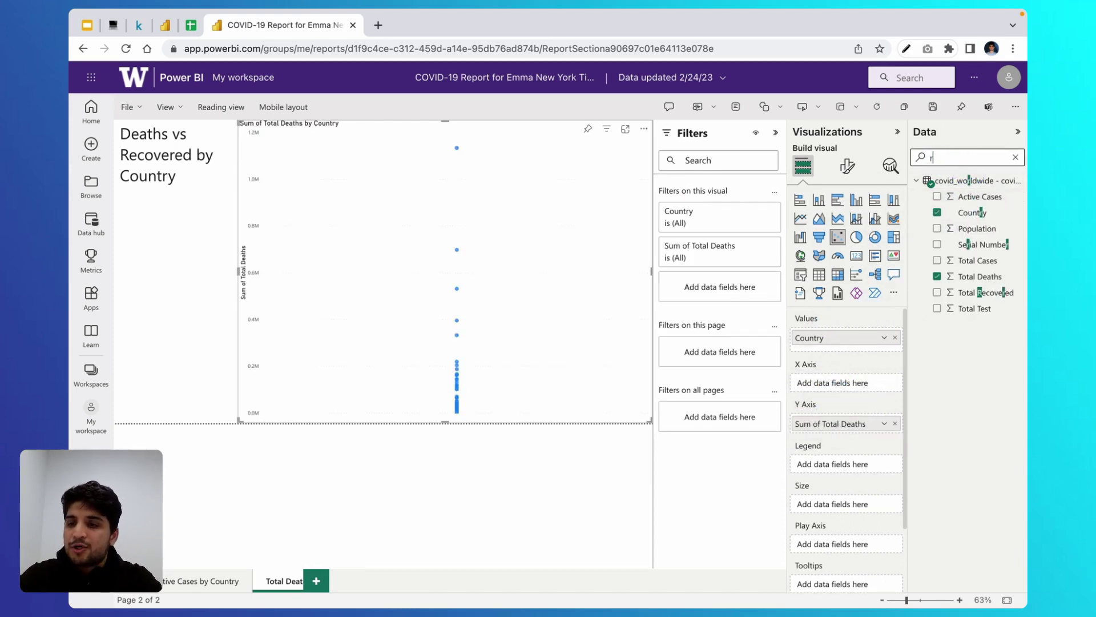
{"action": "type", "text": "eco"}
{"action": "left_click_drag", "start_coordinate": [978, 197], "coordinate": [839, 383]}
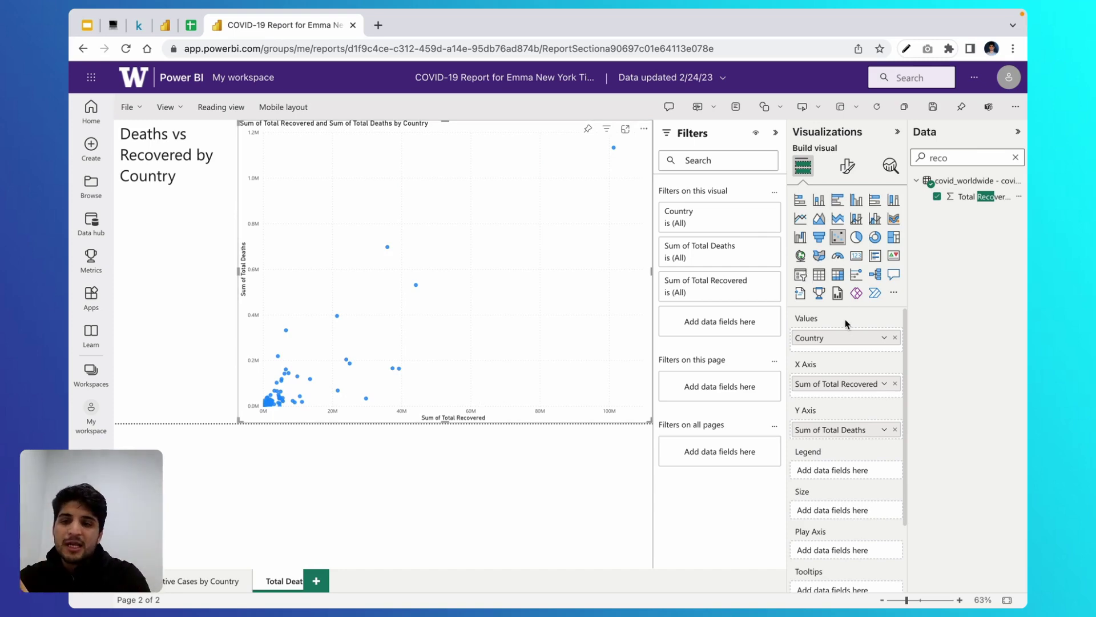
Step: Rename the scatter chart's X-axis field as "Recovered" and its Y-axis field as "Deaths"
{"action": "double_click", "coordinate": [838, 385]}
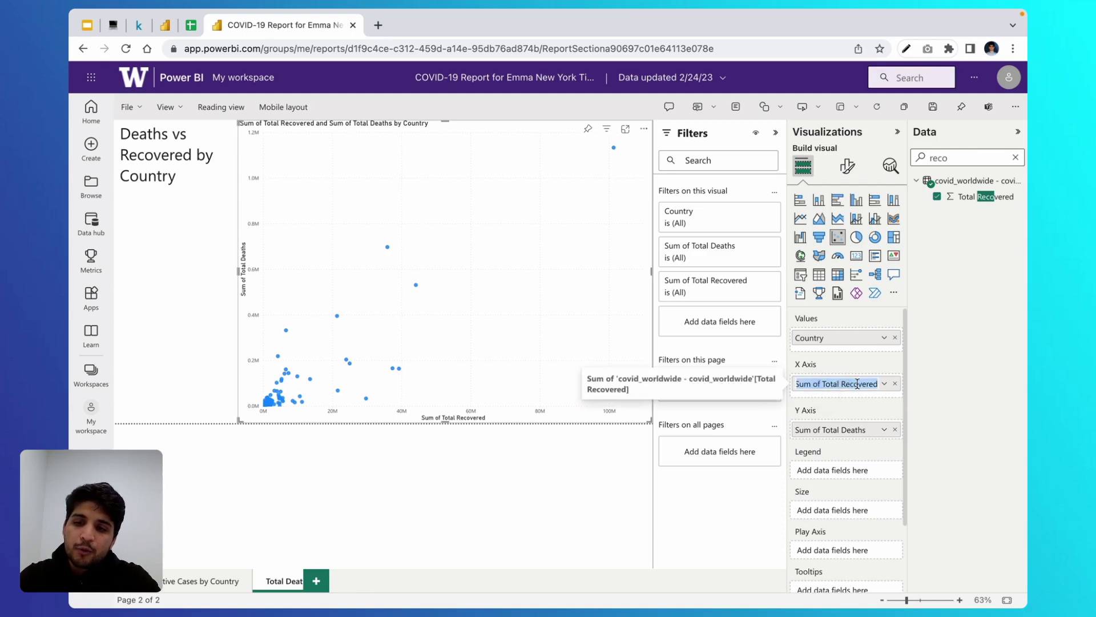
{"action": "type", "text": "Recovered"}
{"action": "key", "text": "Return"}
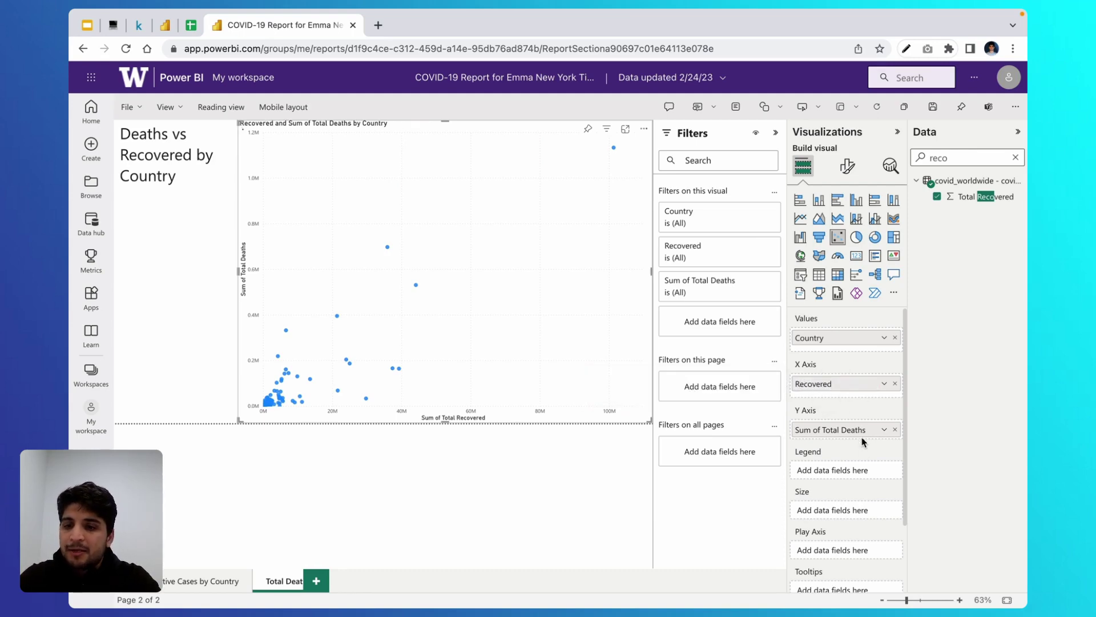
{"action": "double_click", "coordinate": [834, 430]}
{"action": "type", "text": "Deaths"}
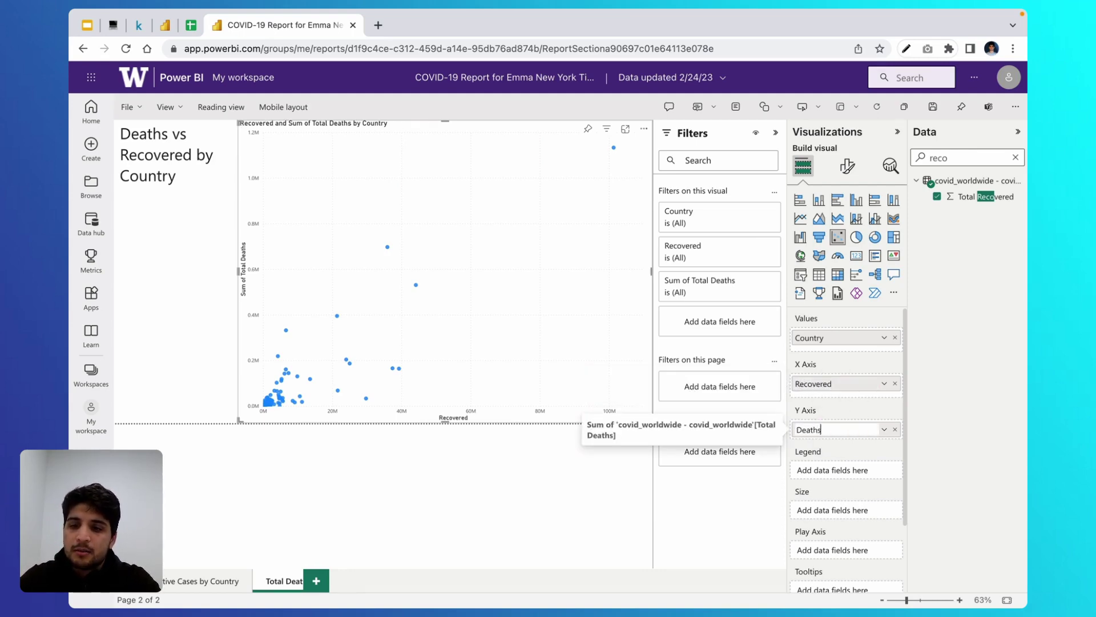
{"action": "key", "text": "Return"}
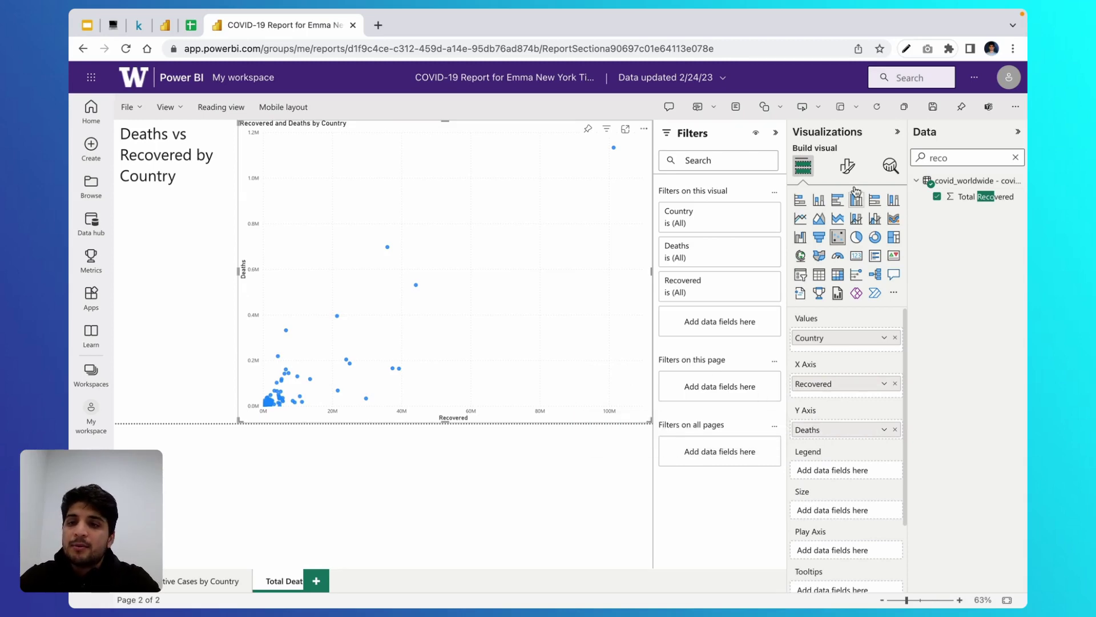
Step: Turn on category labels in the scatter chart's formatting so each point carries its country name
{"action": "left_click", "coordinate": [848, 168]}
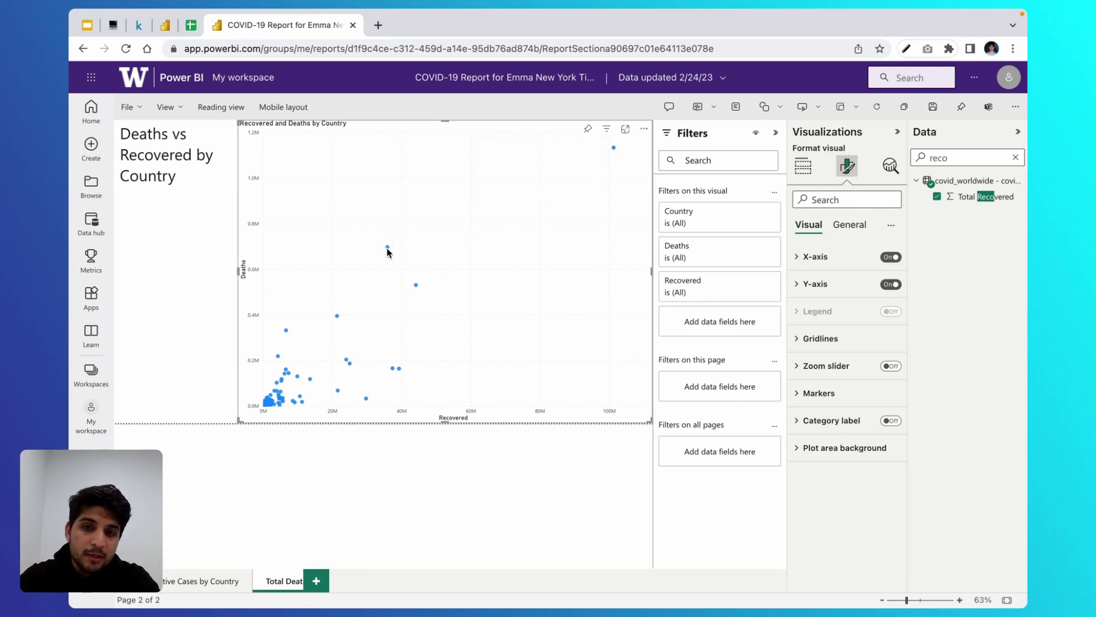
{"action": "mouse_move", "coordinate": [388, 247]}
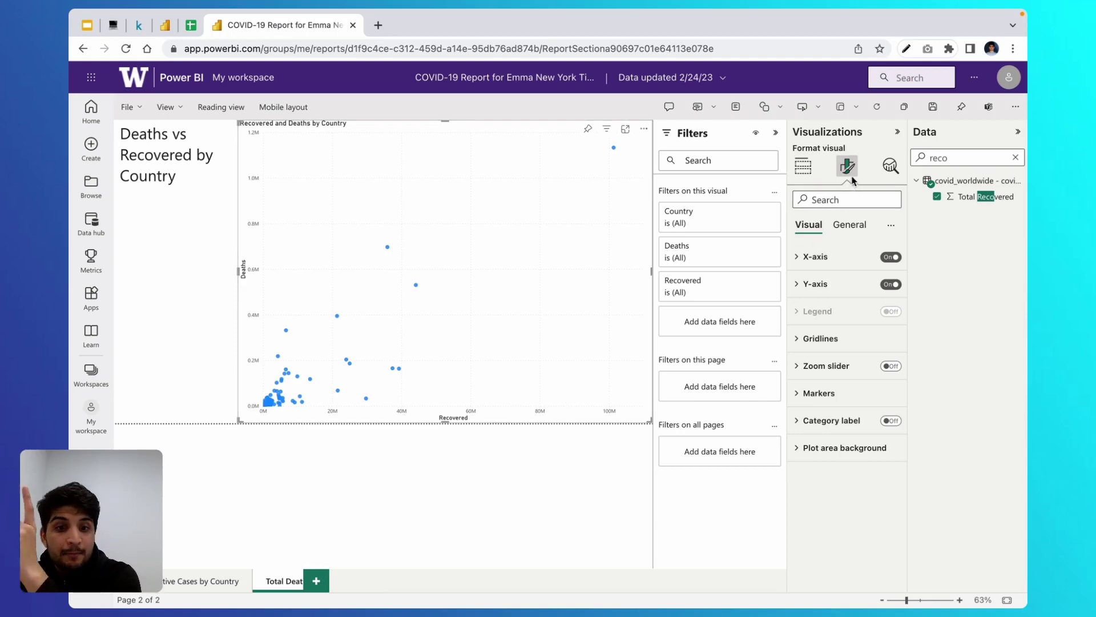
{"action": "left_click", "coordinate": [891, 421]}
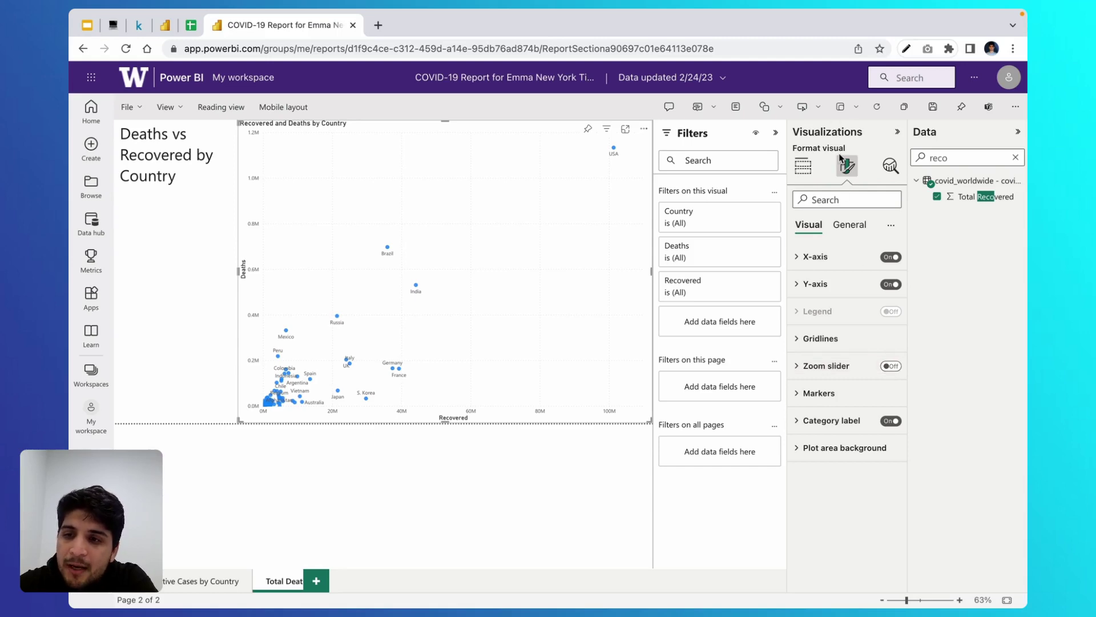
Step: Turn on the scatter chart's zoom slider, test it by narrowing and restoring both axis ranges, and save the report
{"action": "left_click", "coordinate": [891, 366]}
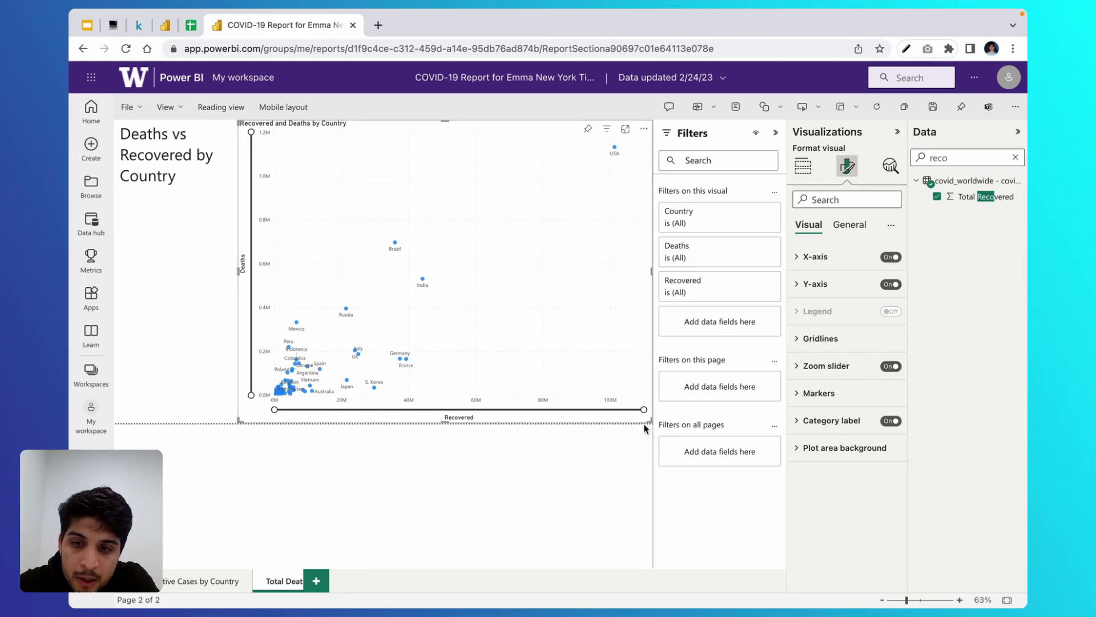
{"action": "left_click_drag", "start_coordinate": [643, 410], "coordinate": [343, 410]}
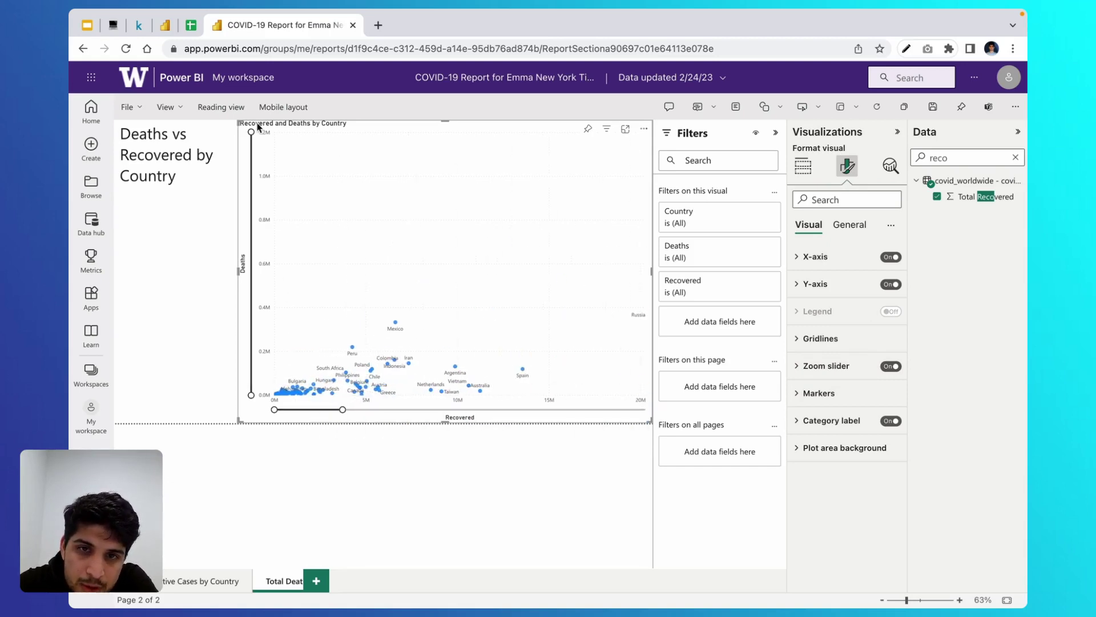
{"action": "left_click_drag", "start_coordinate": [251, 132], "coordinate": [251, 377]}
{"action": "left_click_drag", "start_coordinate": [341, 410], "coordinate": [662, 413]}
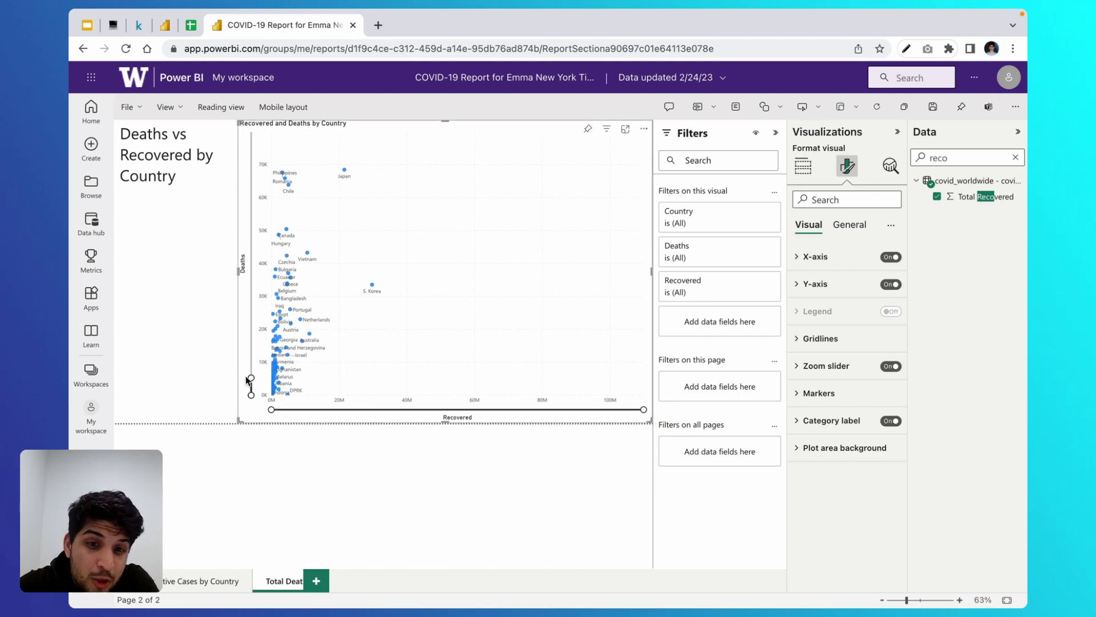
{"action": "left_click_drag", "start_coordinate": [251, 379], "coordinate": [269, 105]}
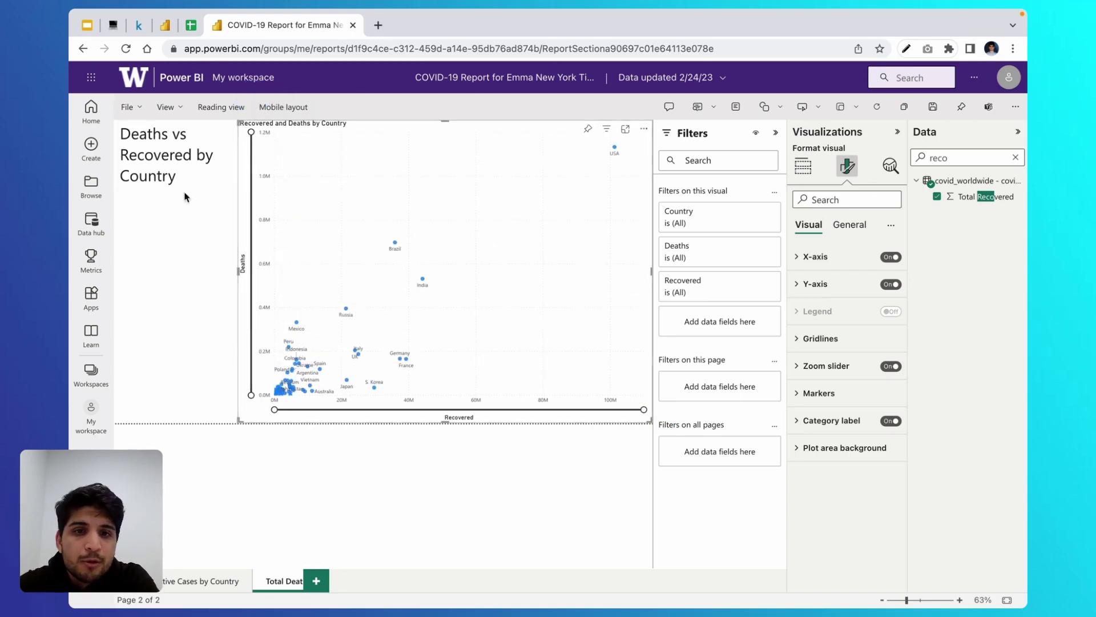
{"action": "left_click", "coordinate": [210, 255]}
{"action": "key", "text": "super+s"}
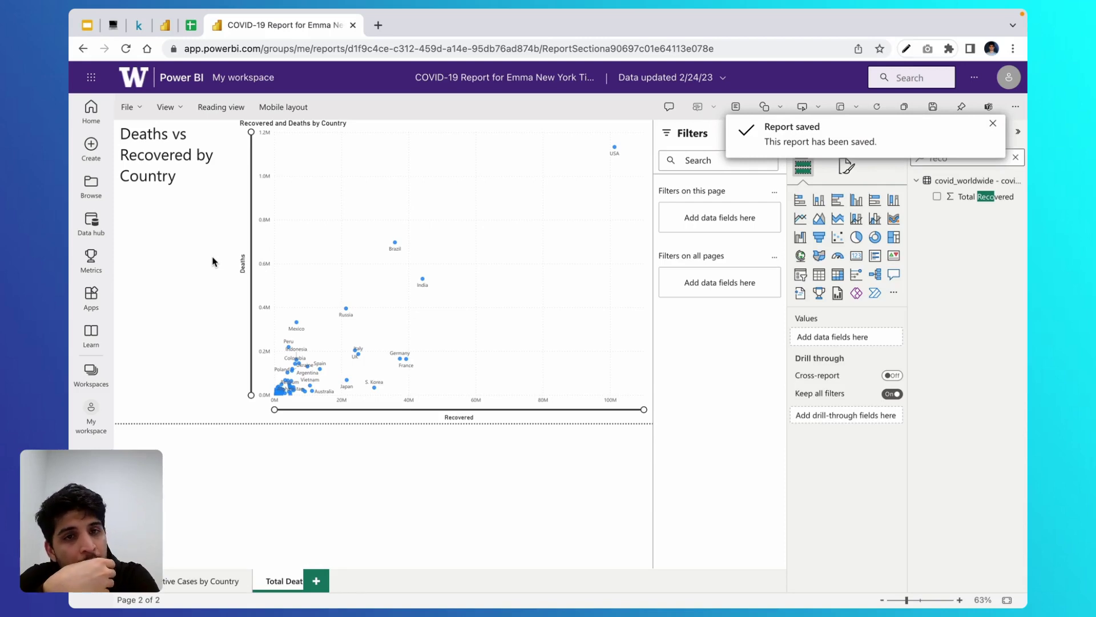
Step: Switch to the Google Slides workshop deck and examine slide 4 with the reference Deaths vs Recovered chart
{"action": "key", "text": "super+1"}
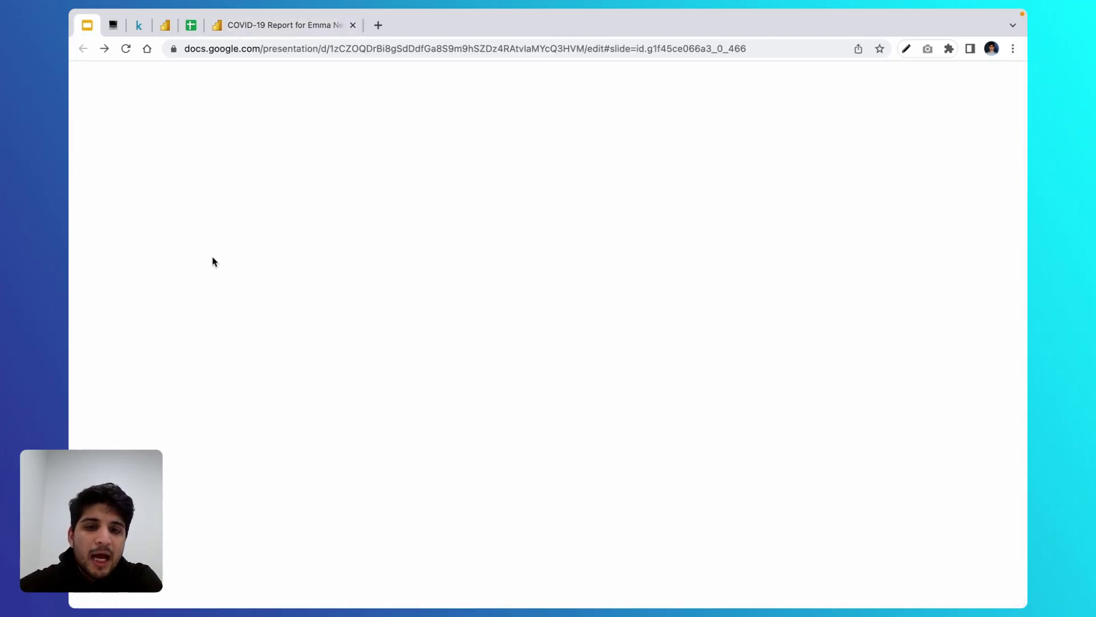
{"action": "scroll", "coordinate": [172, 256], "scroll_direction": "up", "scroll_amount": 15}
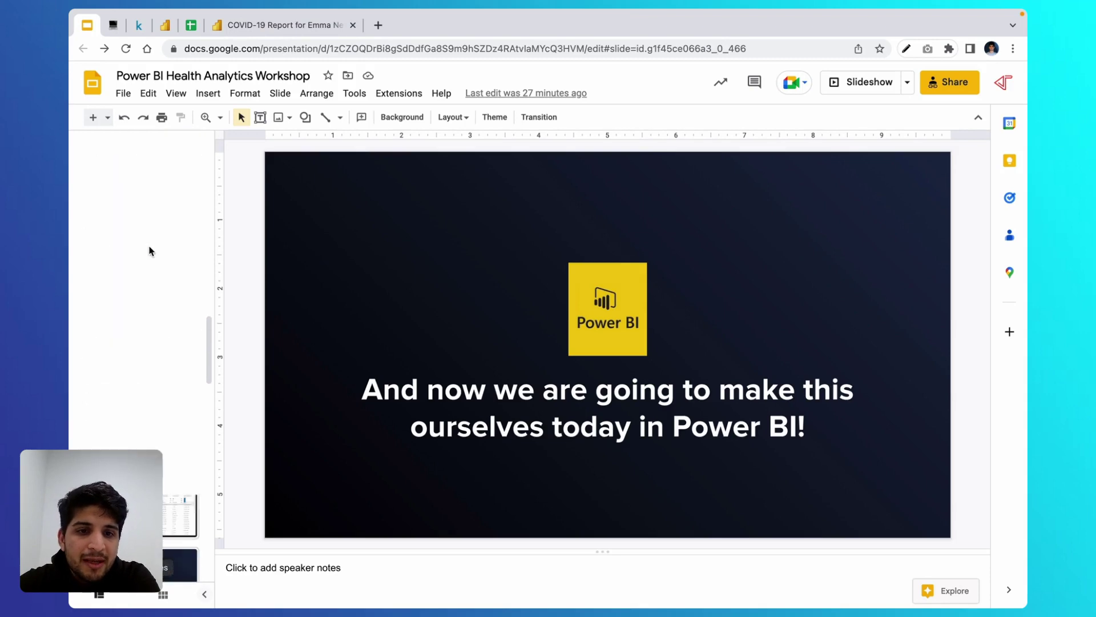
{"action": "scroll", "coordinate": [149, 250], "scroll_direction": "up", "scroll_amount": 10}
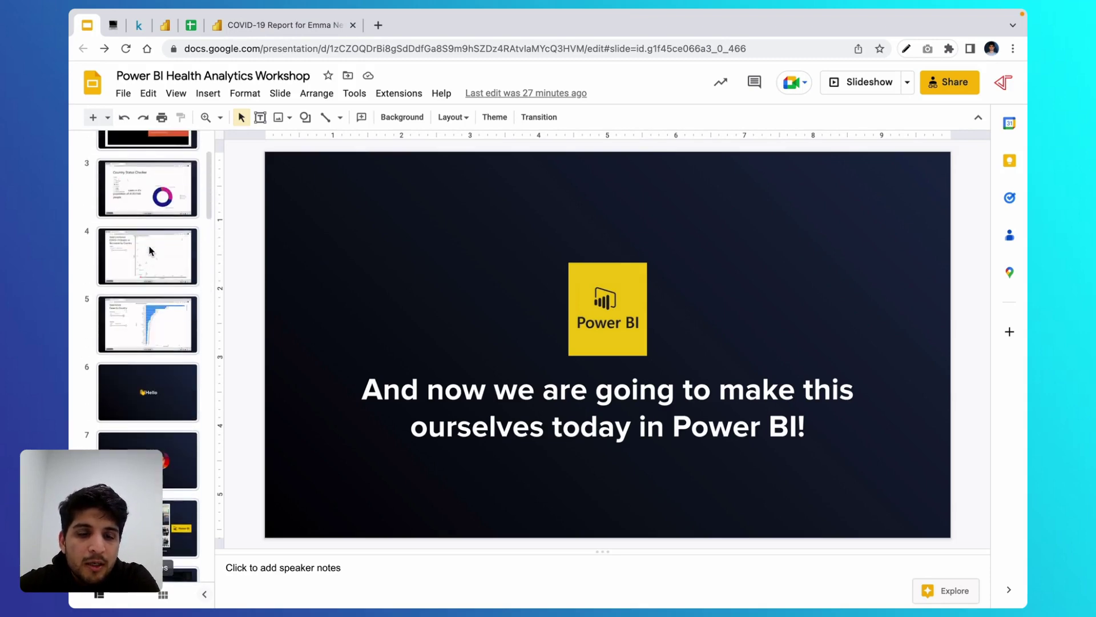
{"action": "left_click", "coordinate": [150, 250]}
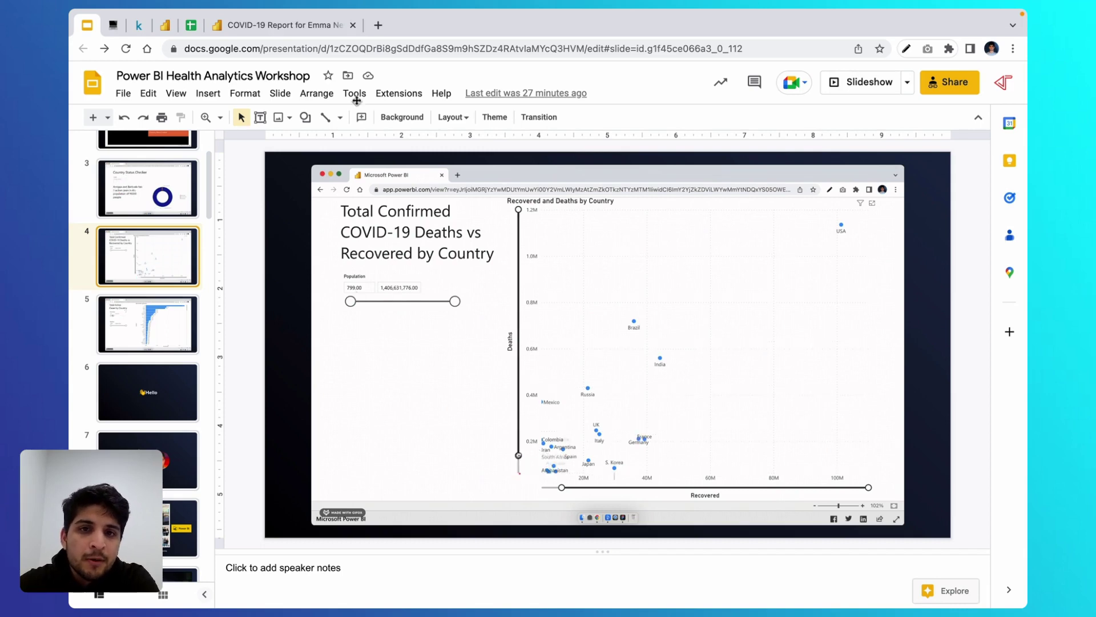
Step: Return to the Power BI report, add a slicer on the Population field below the page title, and shorten it to fit its range slider
{"action": "left_click", "coordinate": [268, 25]}
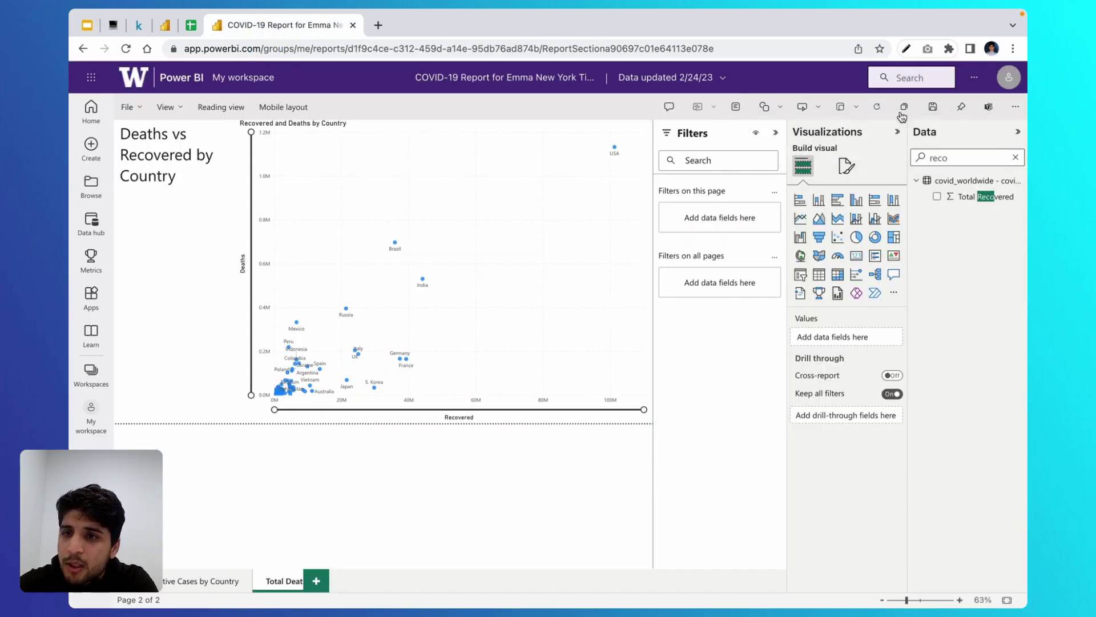
{"action": "left_click", "coordinate": [804, 278]}
{"action": "double_click", "coordinate": [953, 158]}
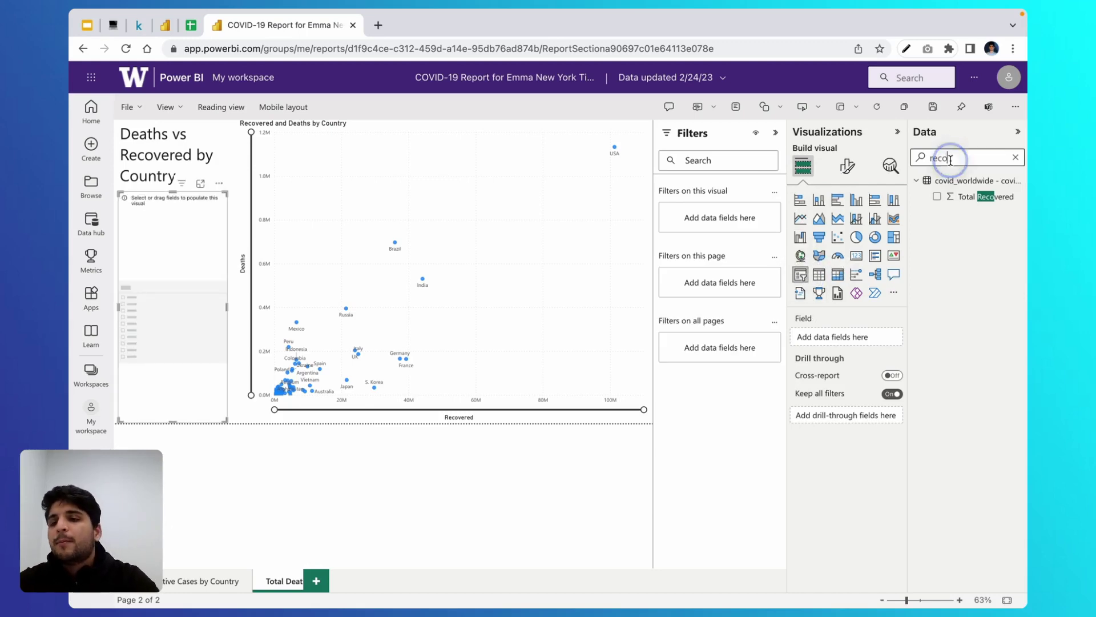
{"action": "type", "text": "populati"}
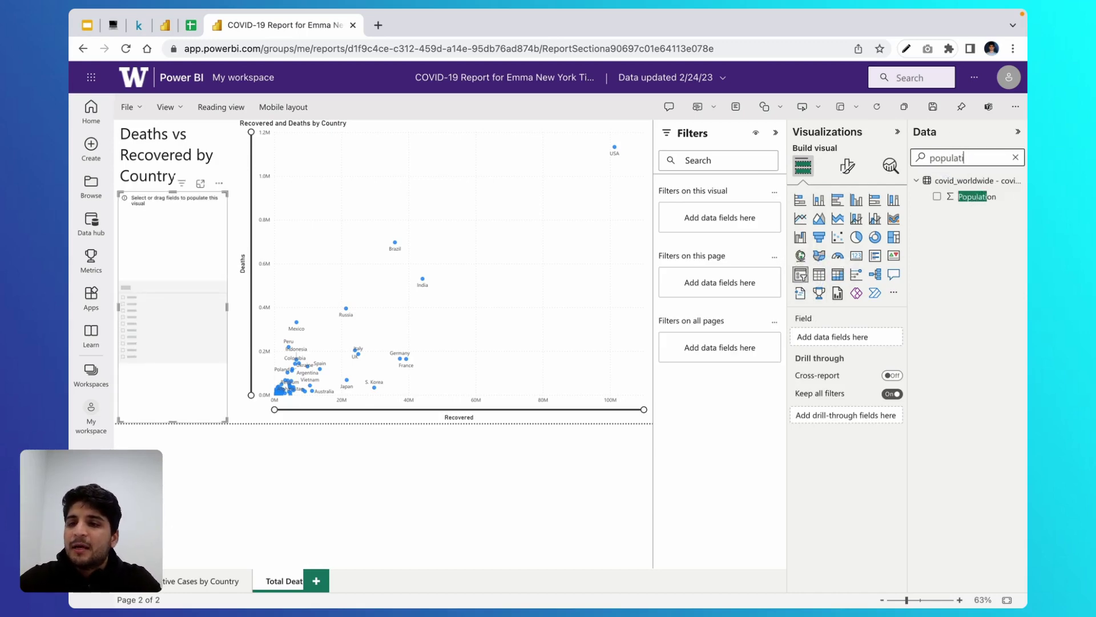
{"action": "type", "text": "on"}
{"action": "left_click_drag", "start_coordinate": [977, 196], "coordinate": [824, 337]}
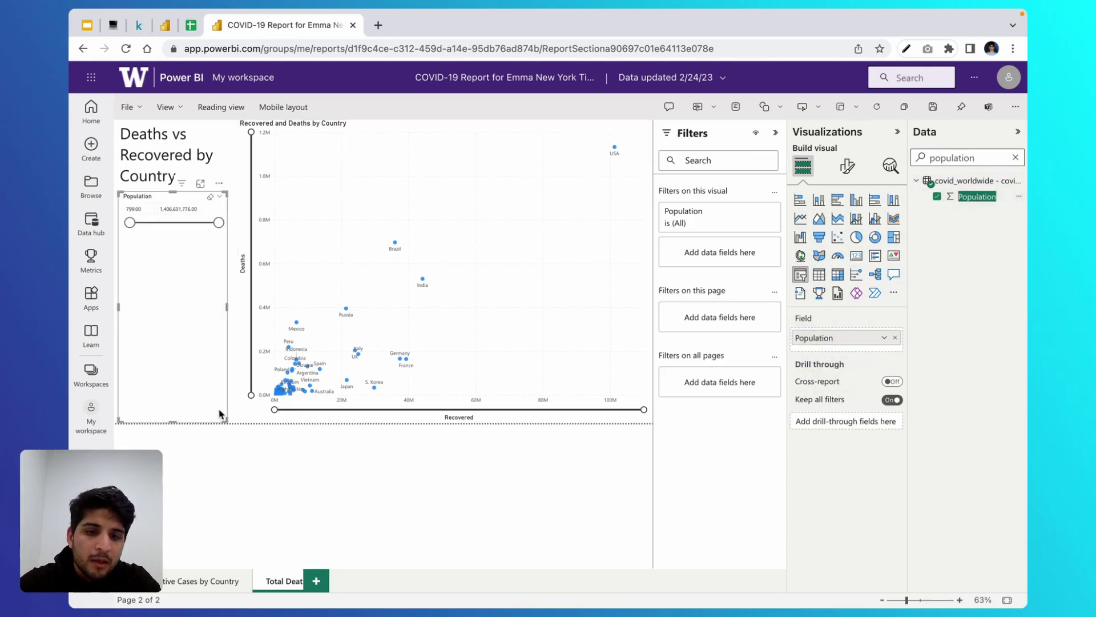
{"action": "left_click_drag", "start_coordinate": [218, 273], "coordinate": [228, 236]}
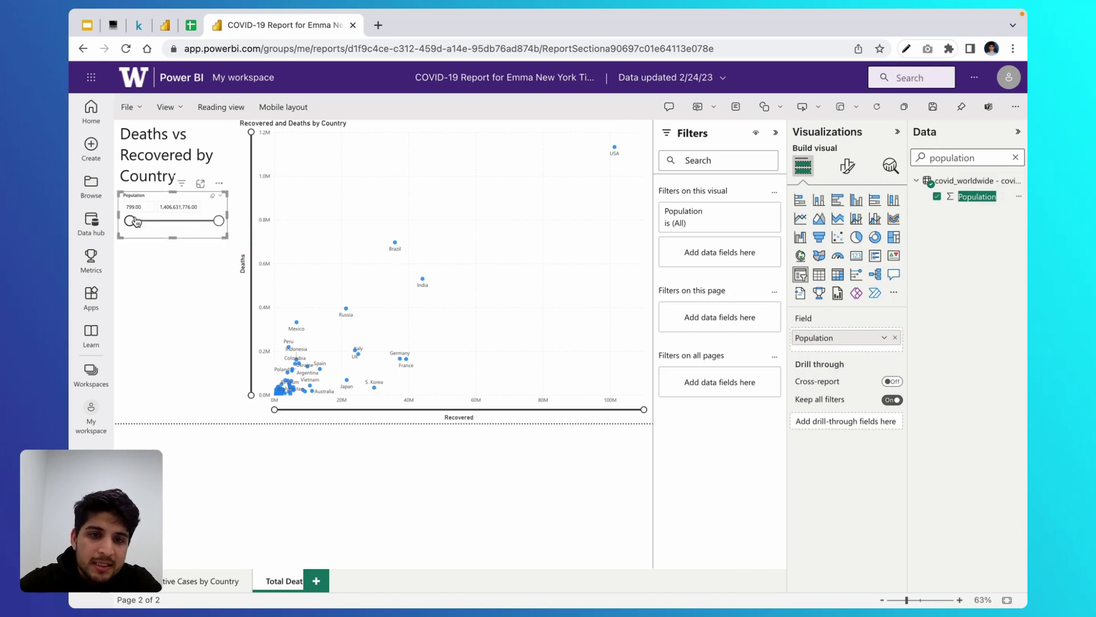
Step: Test the Population slicer by raising its minimum and resetting it to the full range, and save the report
{"action": "mouse_move", "coordinate": [132, 222]}
{"action": "left_mouse_down"}
{"action": "mouse_move", "coordinate": [170, 226]}
{"action": "mouse_move", "coordinate": [132, 221]}
{"action": "left_mouse_up"}
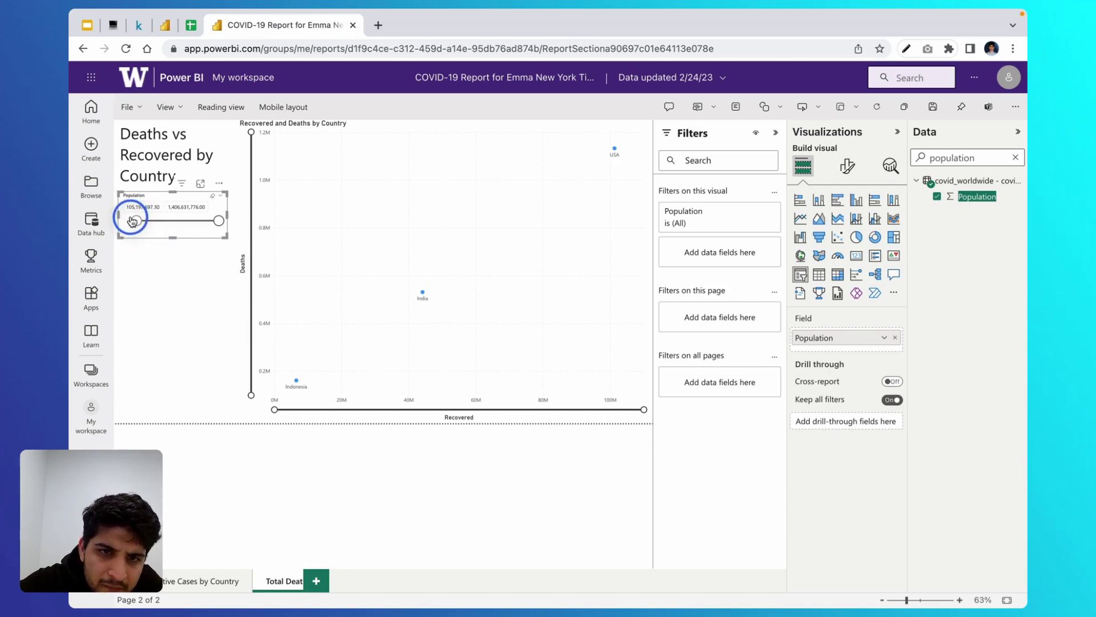
{"action": "left_click_drag", "start_coordinate": [131, 221], "coordinate": [137, 223]}
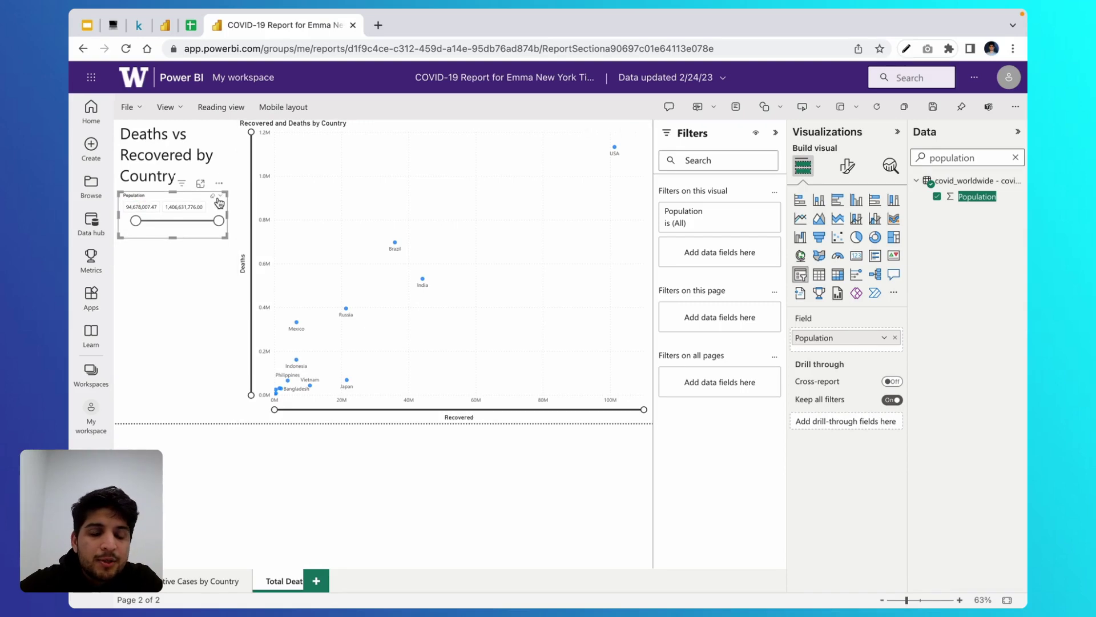
{"action": "left_click_drag", "start_coordinate": [135, 220], "coordinate": [89, 222]}
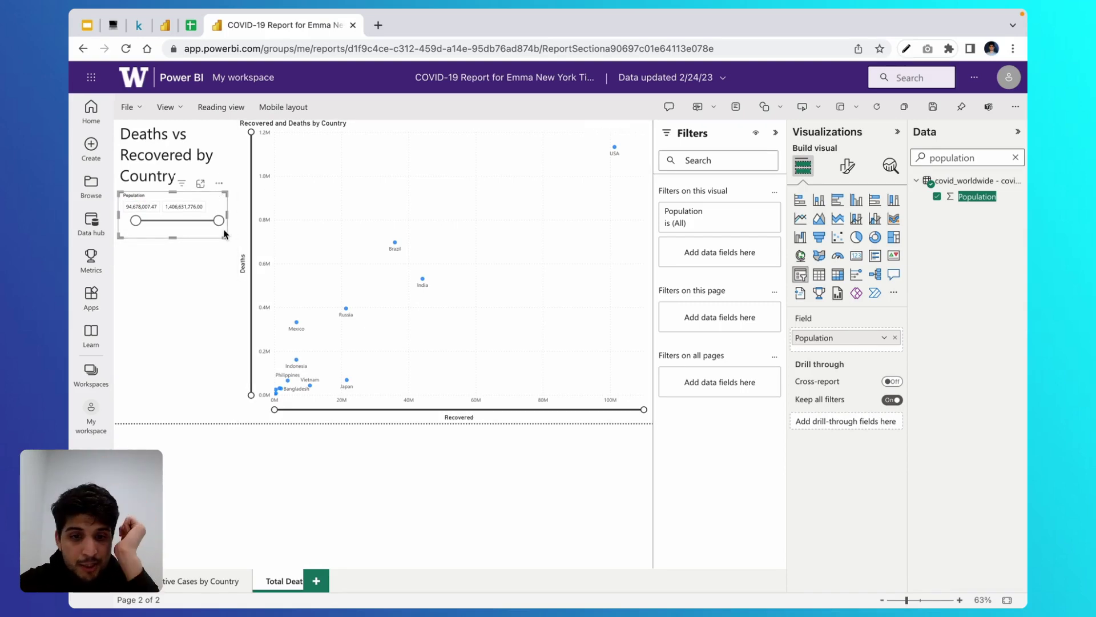
{"action": "left_click", "coordinate": [189, 342]}
{"action": "key", "text": "ctrl+s"}
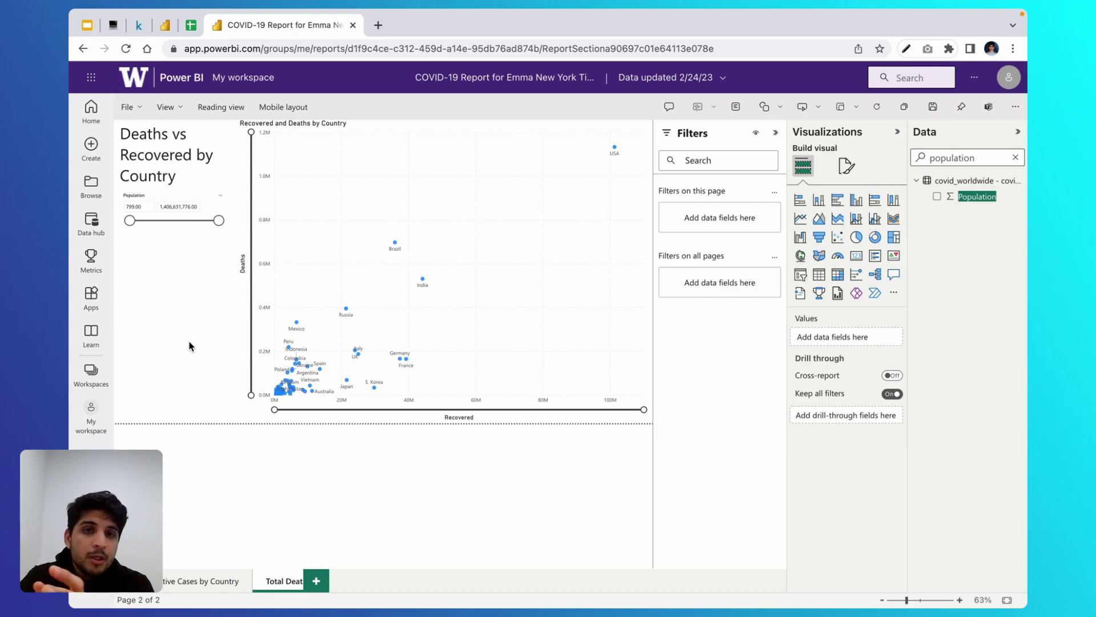
Step: Switch to the Google Slides deck and examine slide 3 with the reference Country Status Checker page
{"action": "left_click", "coordinate": [87, 25]}
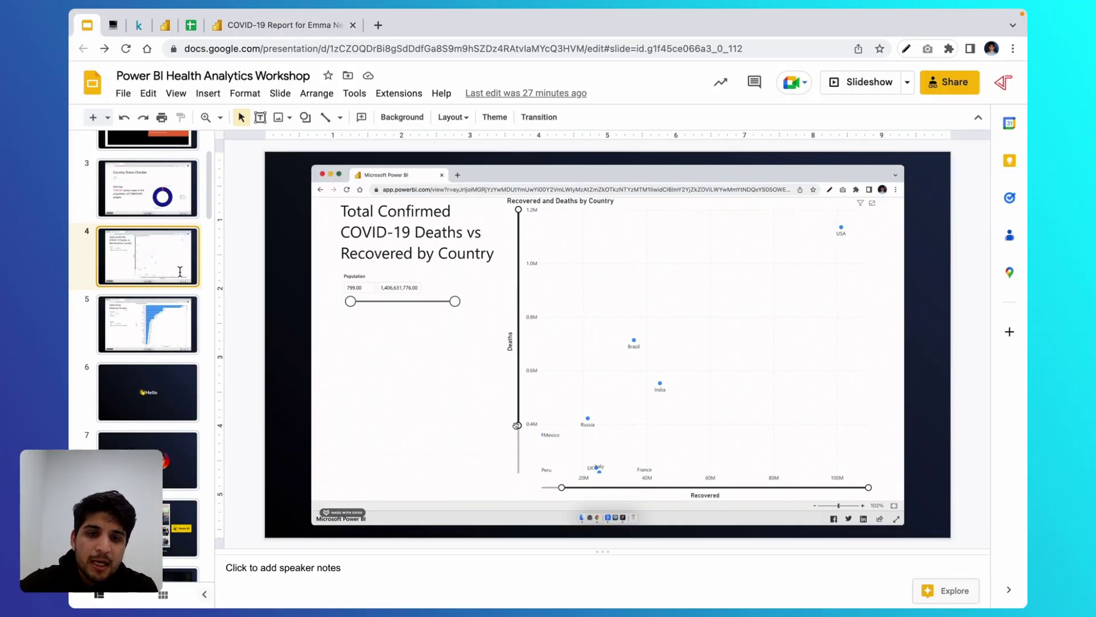
{"action": "left_click", "coordinate": [153, 202]}
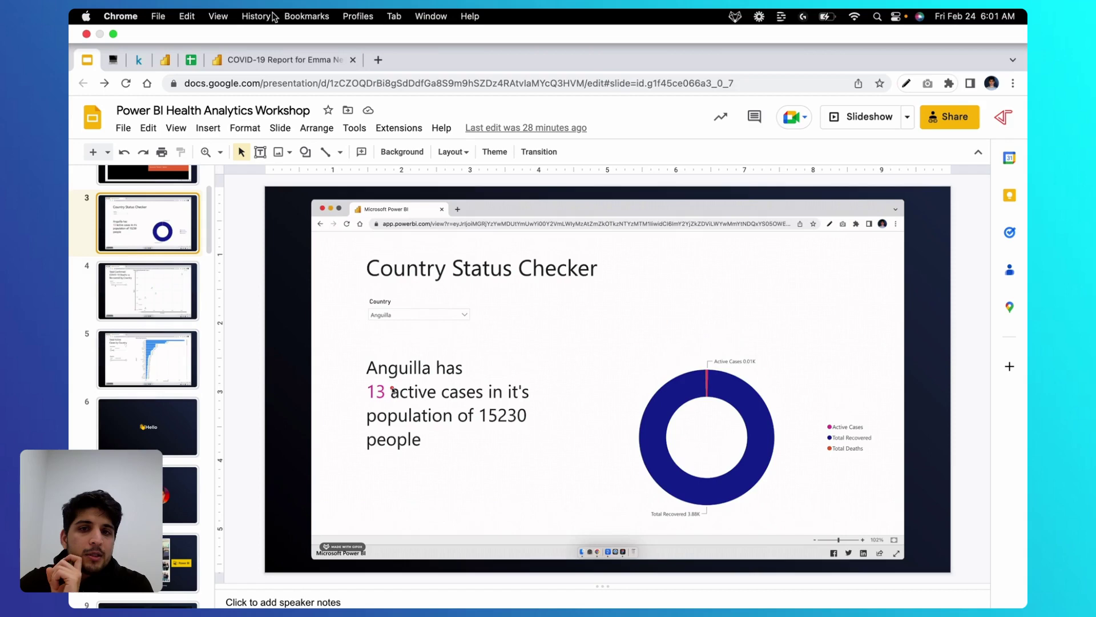
Step: Return to the Power BI report and add a third page named "Country Status Checker"
{"action": "left_click", "coordinate": [281, 60]}
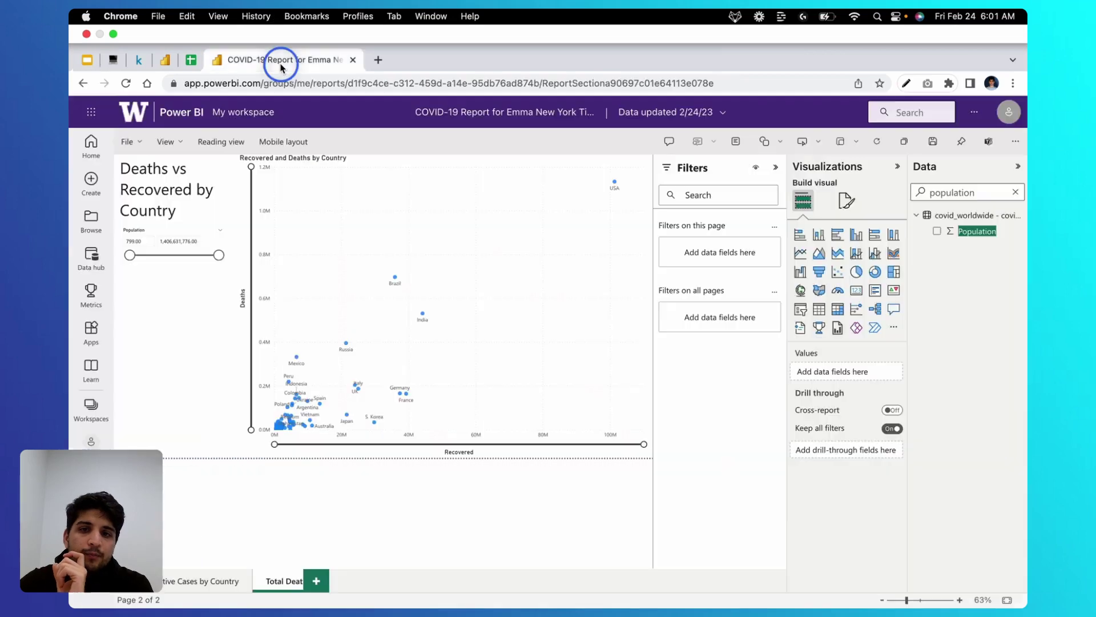
{"action": "left_click", "coordinate": [314, 588]}
{"action": "double_click", "coordinate": [436, 580]}
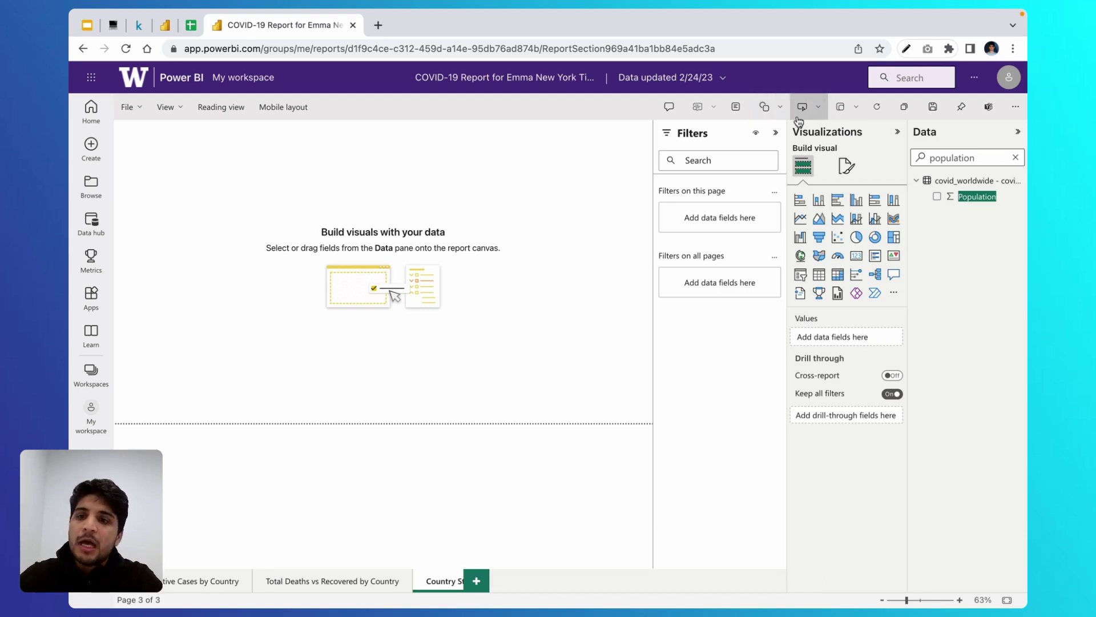
Step: Collapse the filters area and add a text box reading "Country Status Checker" in font size 32
{"action": "left_click", "coordinate": [775, 132]}
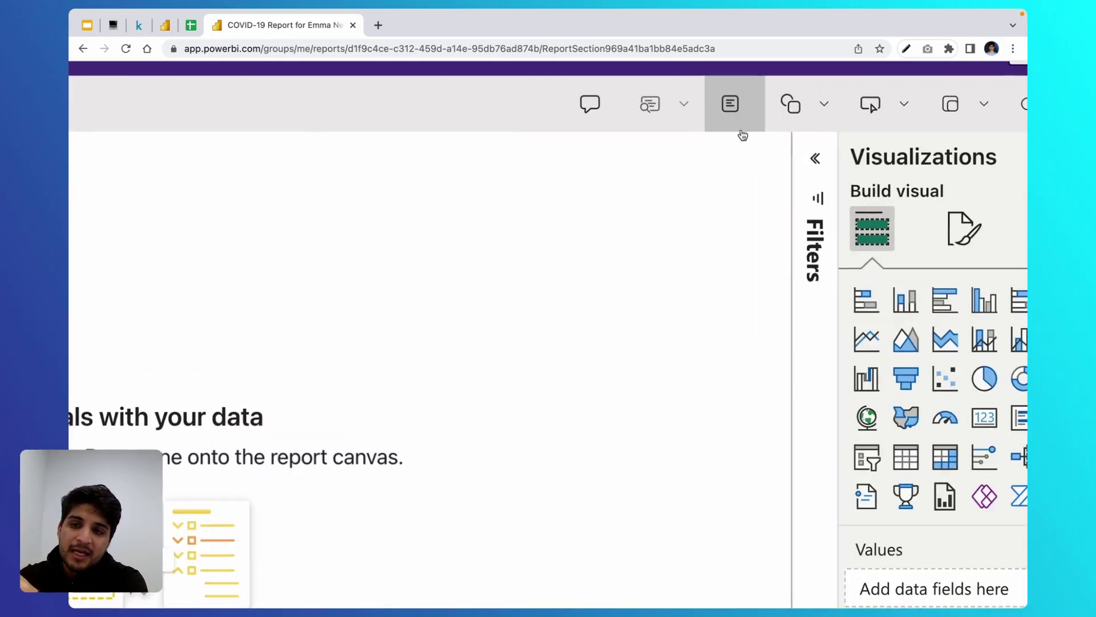
{"action": "left_click", "coordinate": [739, 109]}
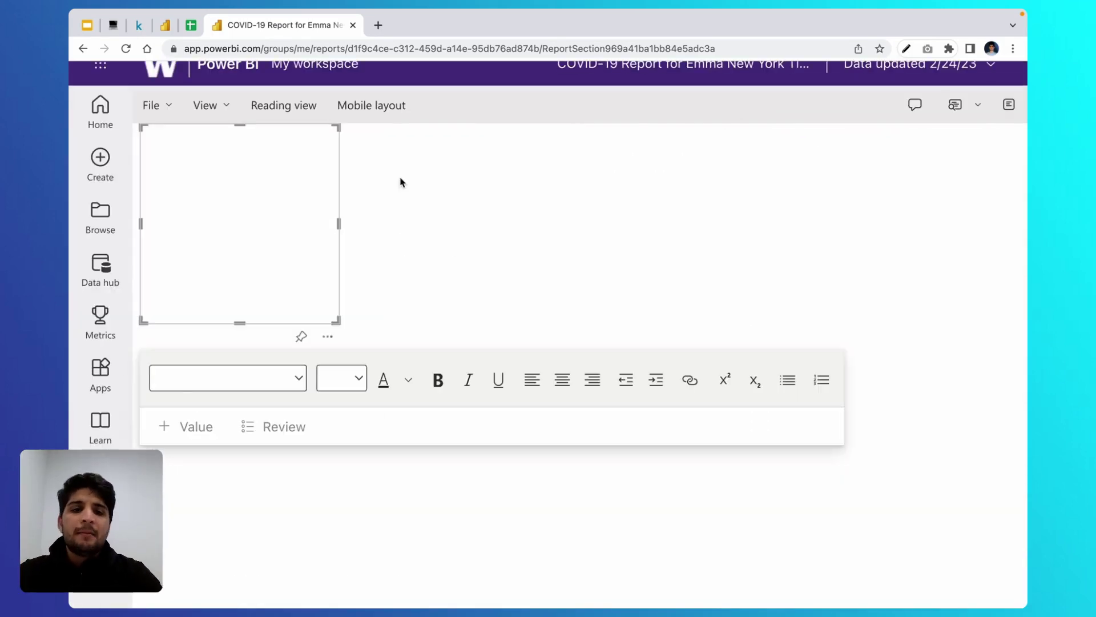
{"action": "left_click", "coordinate": [242, 198]}
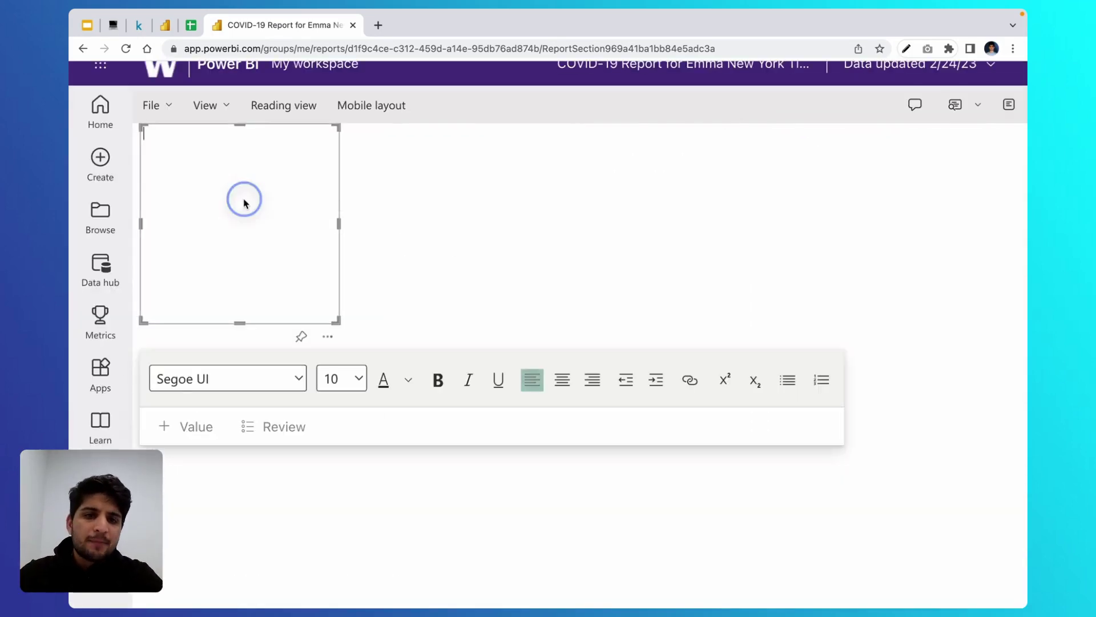
{"action": "type", "text": "Country St"}
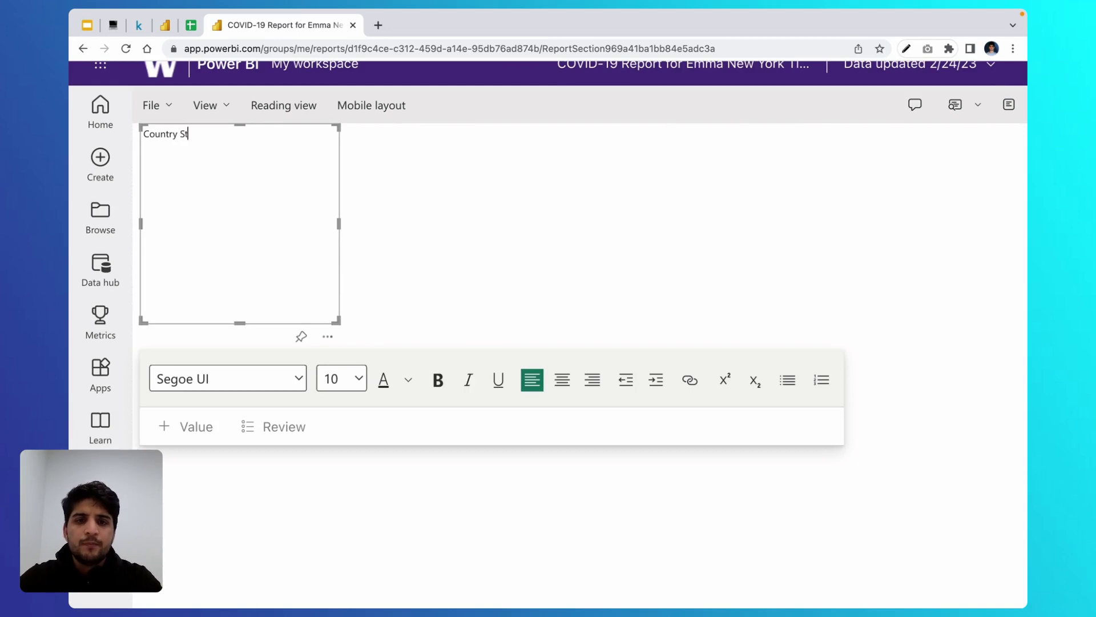
{"action": "type", "text": "atus Checker"}
{"action": "key", "text": "super+a"}
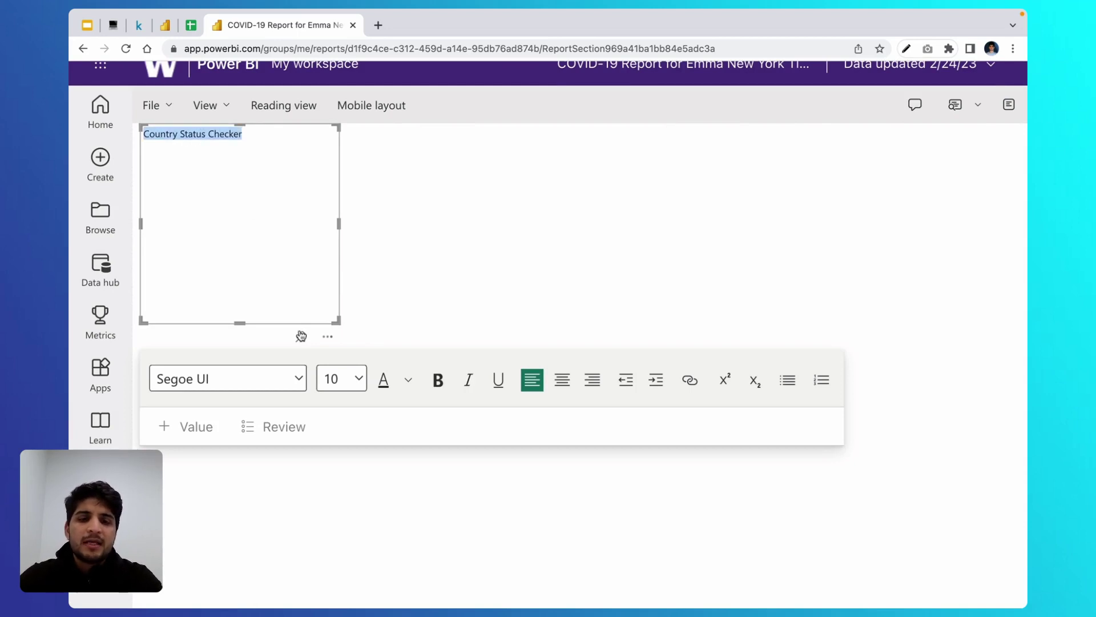
{"action": "left_click", "coordinate": [359, 378]}
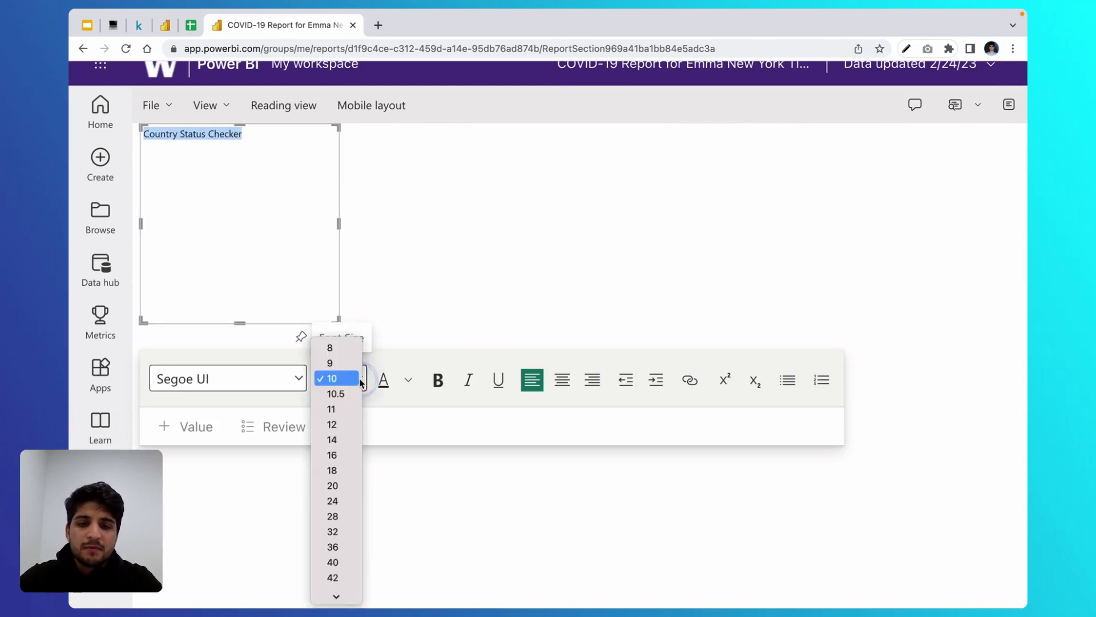
{"action": "left_click", "coordinate": [346, 532]}
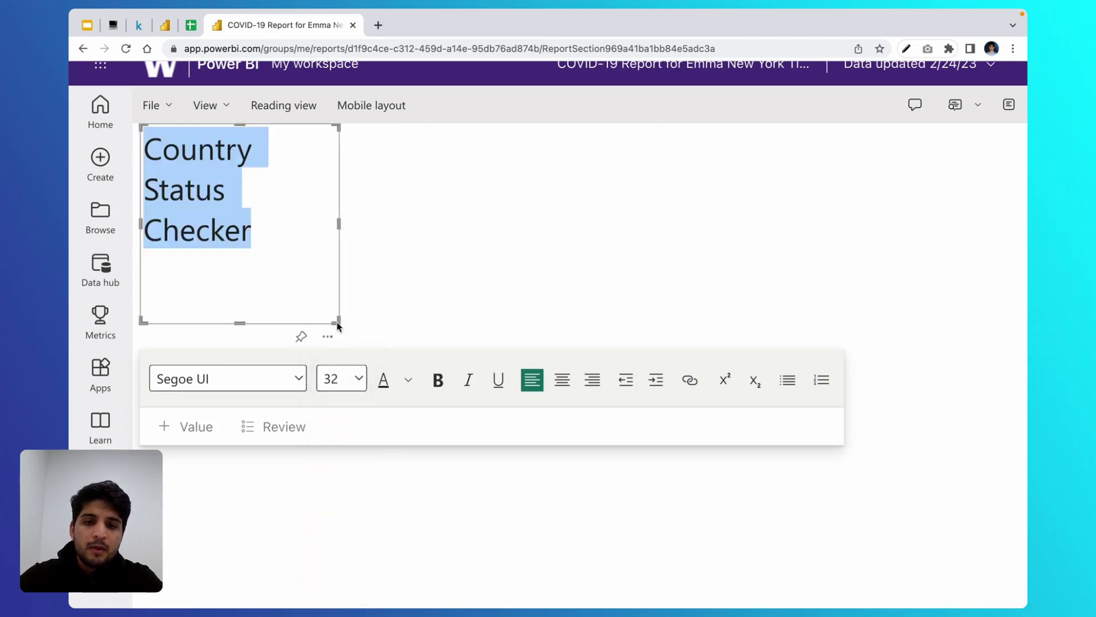
Step: Widen the title text box across the page's upper left, reduce its height to a single line, and save the report
{"action": "left_click_drag", "start_coordinate": [337, 326], "coordinate": [639, 208]}
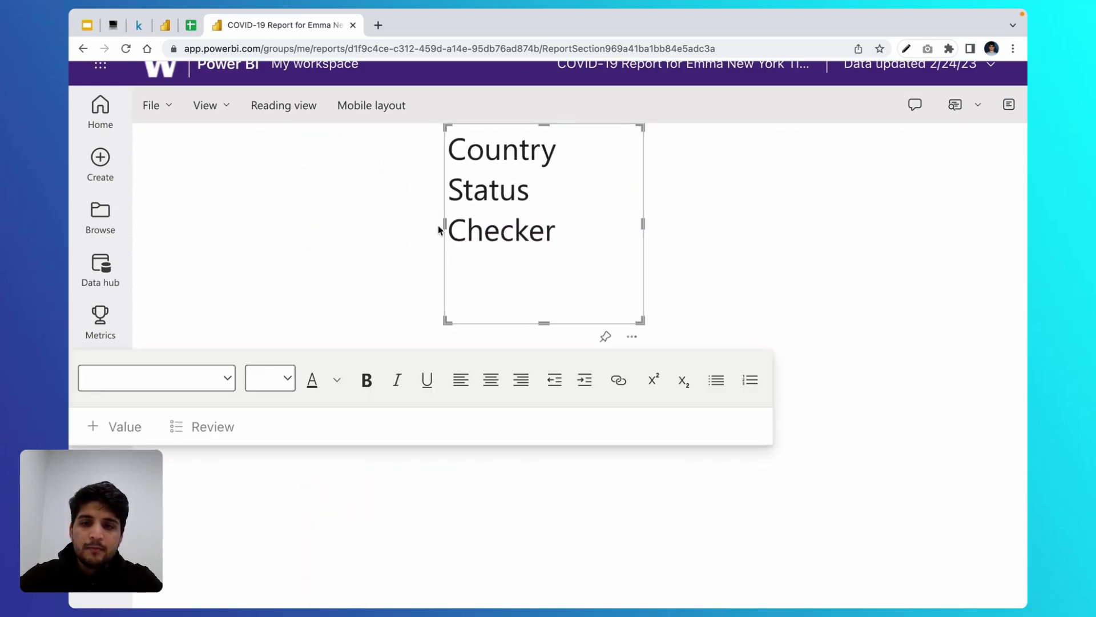
{"action": "left_click_drag", "start_coordinate": [442, 224], "coordinate": [71, 223]}
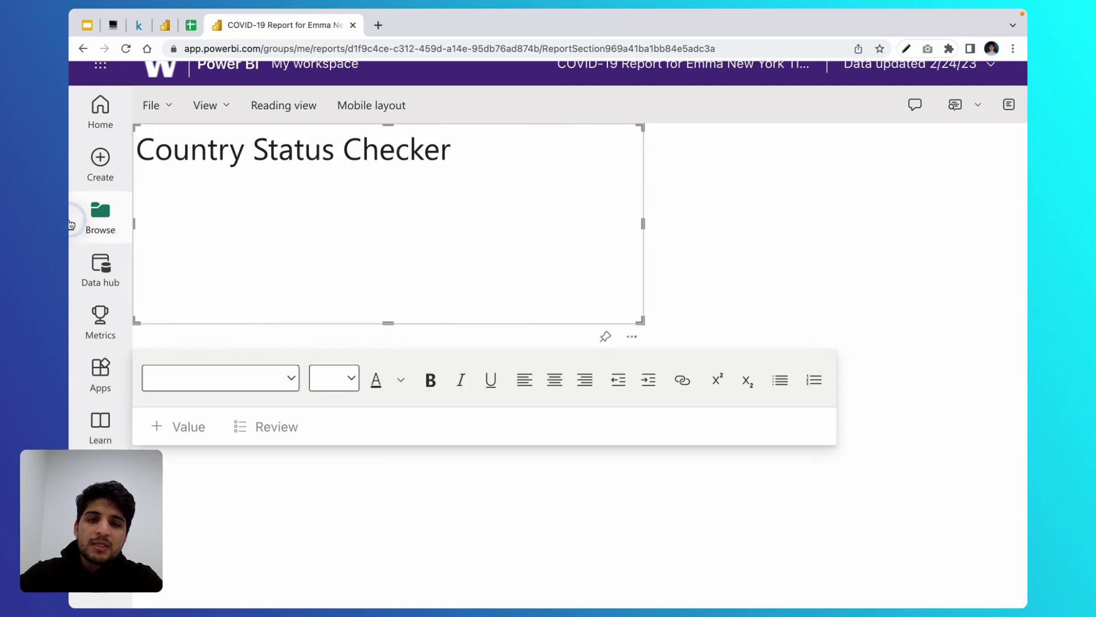
{"action": "left_click_drag", "start_coordinate": [390, 324], "coordinate": [385, 166]}
{"action": "key", "text": "ctrl+minus"}
{"action": "key", "text": "ctrl+minus"}
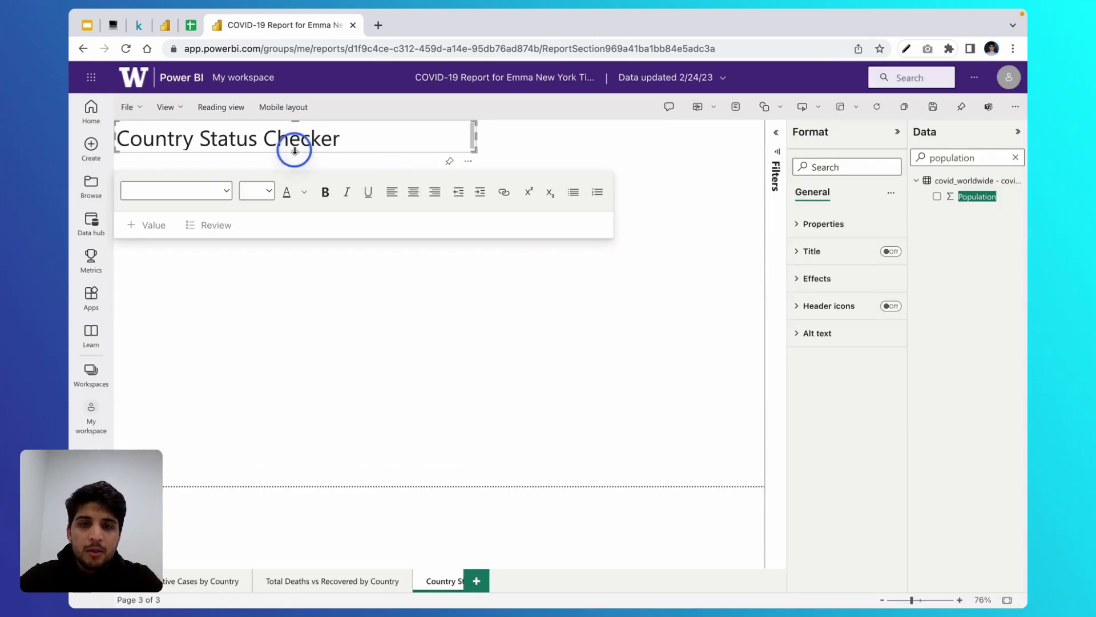
{"action": "left_click_drag", "start_coordinate": [294, 151], "coordinate": [294, 162]}
{"action": "left_click", "coordinate": [303, 174]}
{"action": "key", "text": "ctrl+s"}
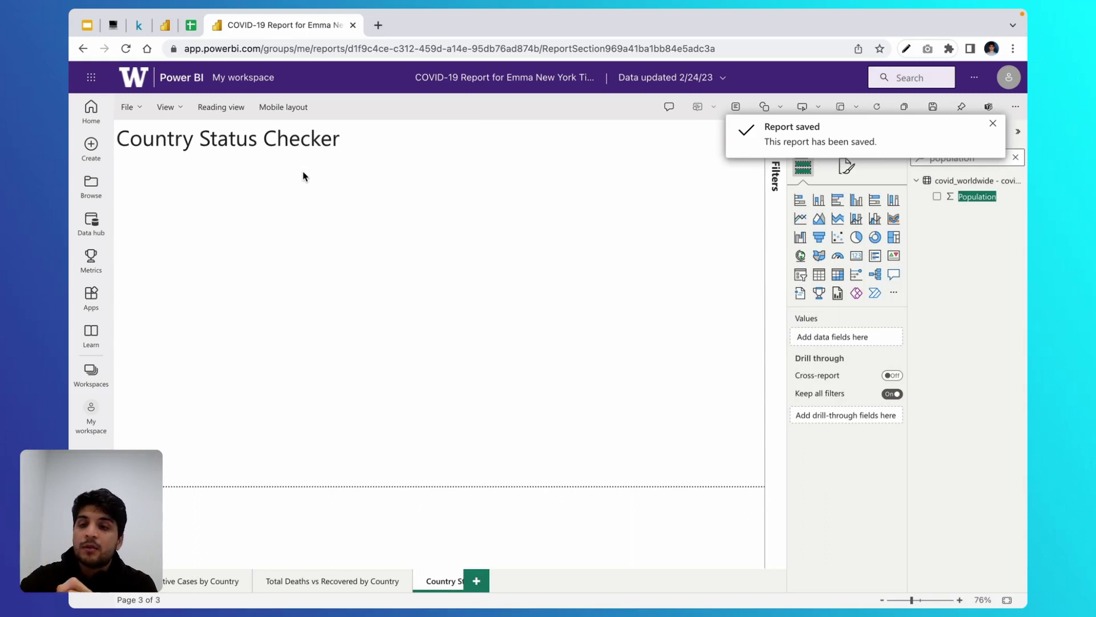
Step: Dismiss the save notification, add a slicer to the page, and move it directly beneath the title
{"action": "left_click", "coordinate": [993, 123]}
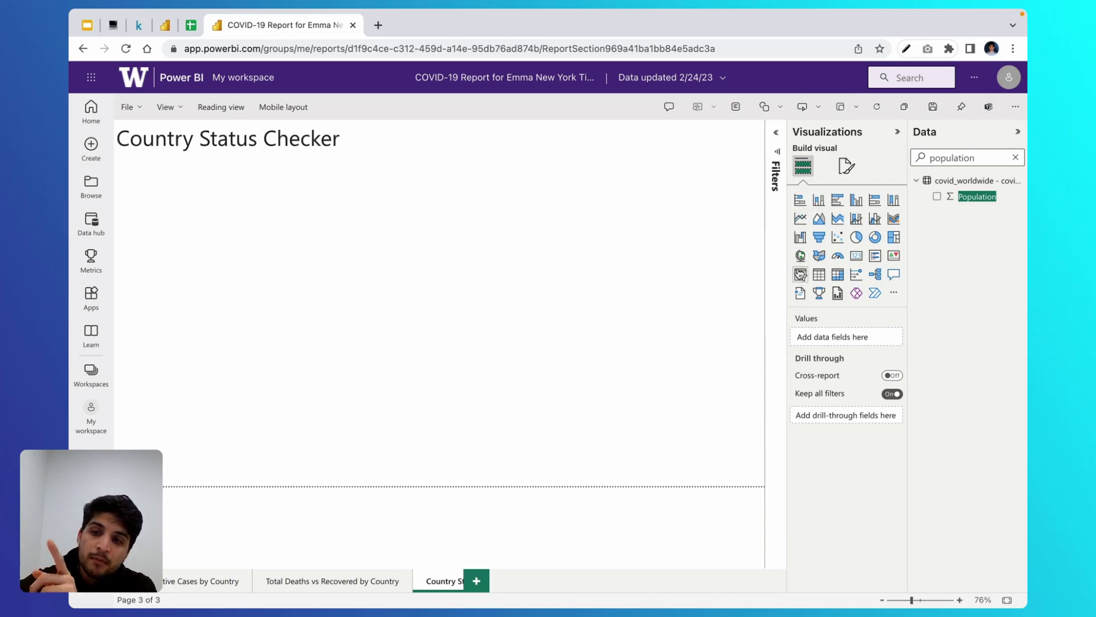
{"action": "left_click", "coordinate": [801, 276]}
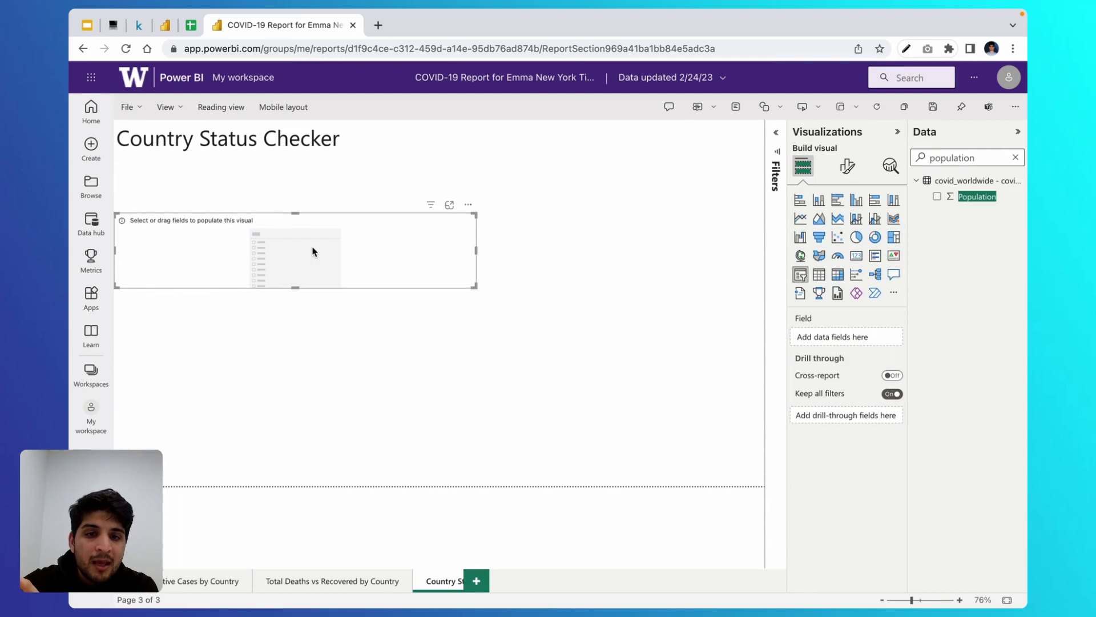
{"action": "left_click_drag", "start_coordinate": [312, 251], "coordinate": [306, 210]}
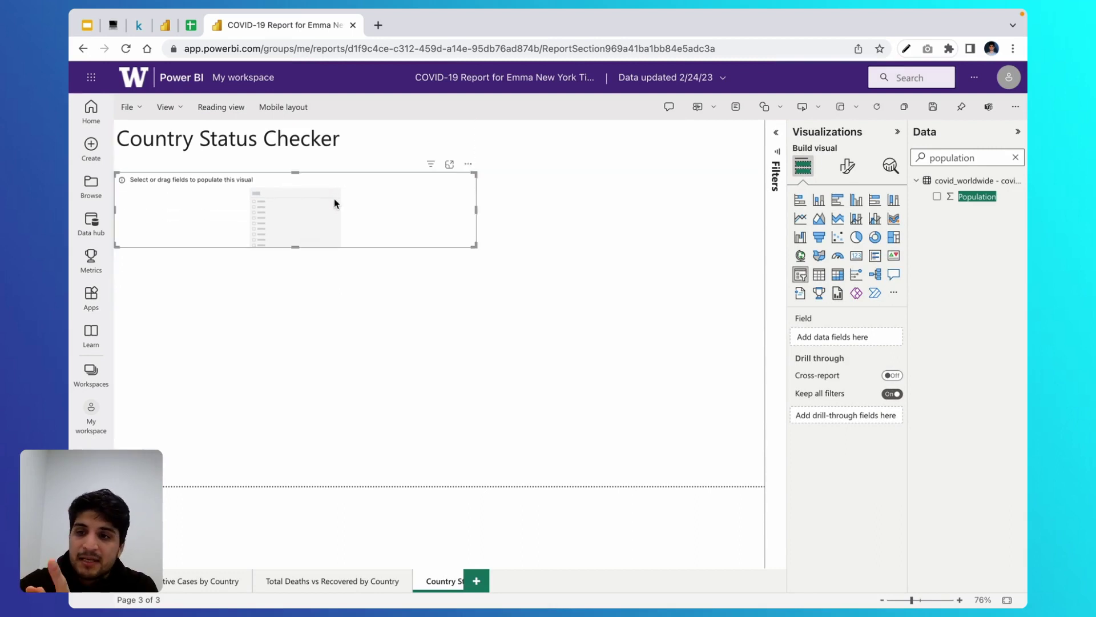
Step: Assign the Country field to the slicer and extend its lower edge to about double its height
{"action": "left_click", "coordinate": [977, 158]}
{"action": "key", "text": "super+a"}
{"action": "key", "text": "BackSpace"}
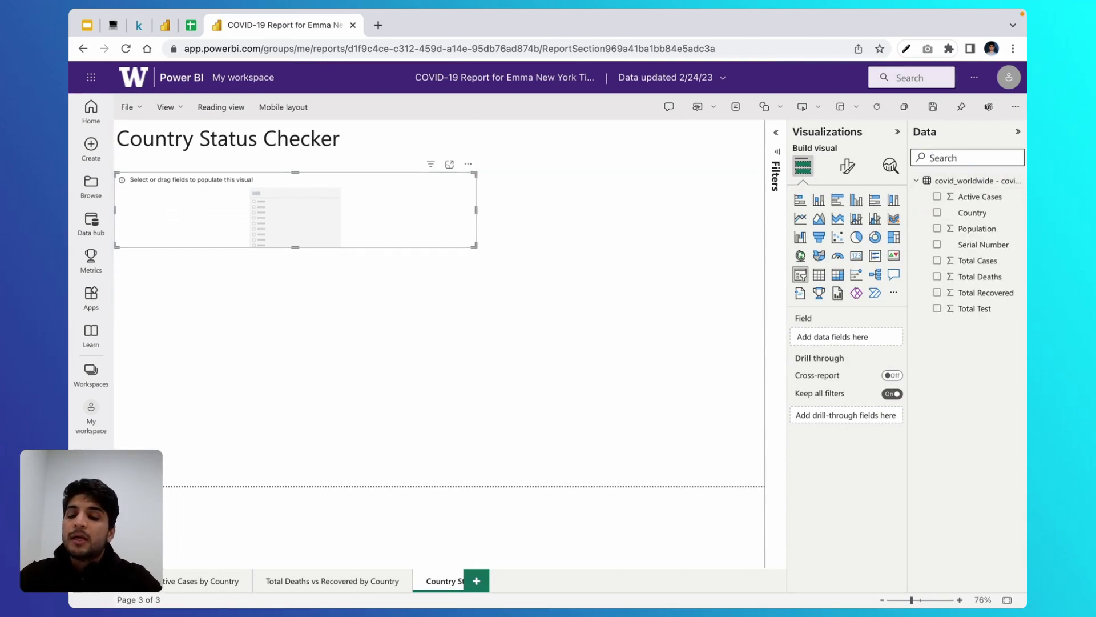
{"action": "type", "text": "country"}
{"action": "left_click_drag", "start_coordinate": [991, 191], "coordinate": [834, 340]}
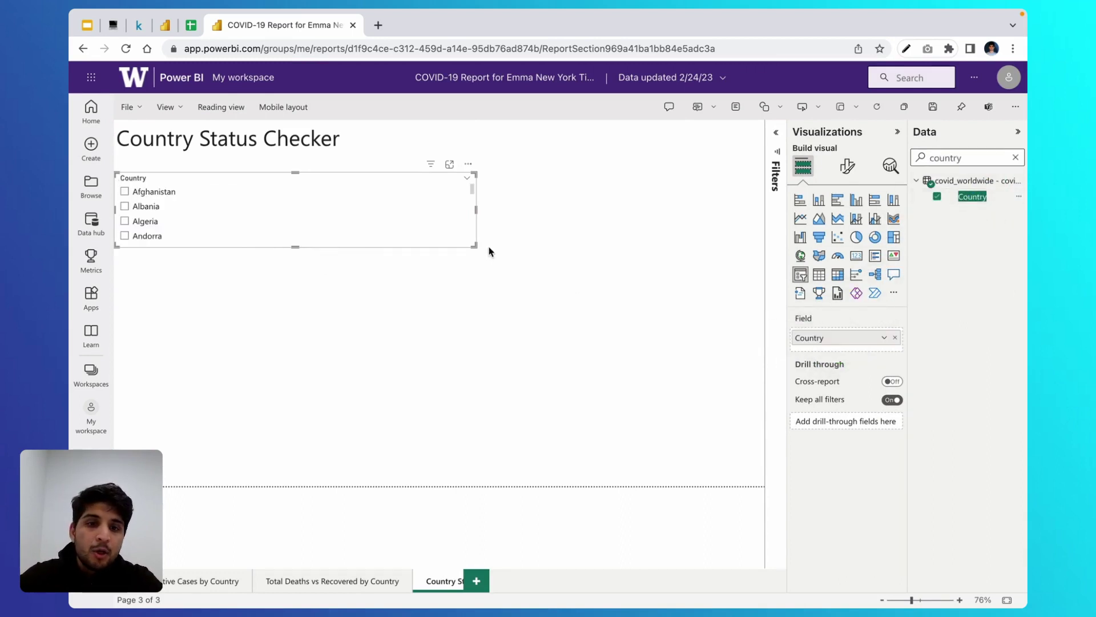
{"action": "left_click_drag", "start_coordinate": [294, 246], "coordinate": [286, 338]}
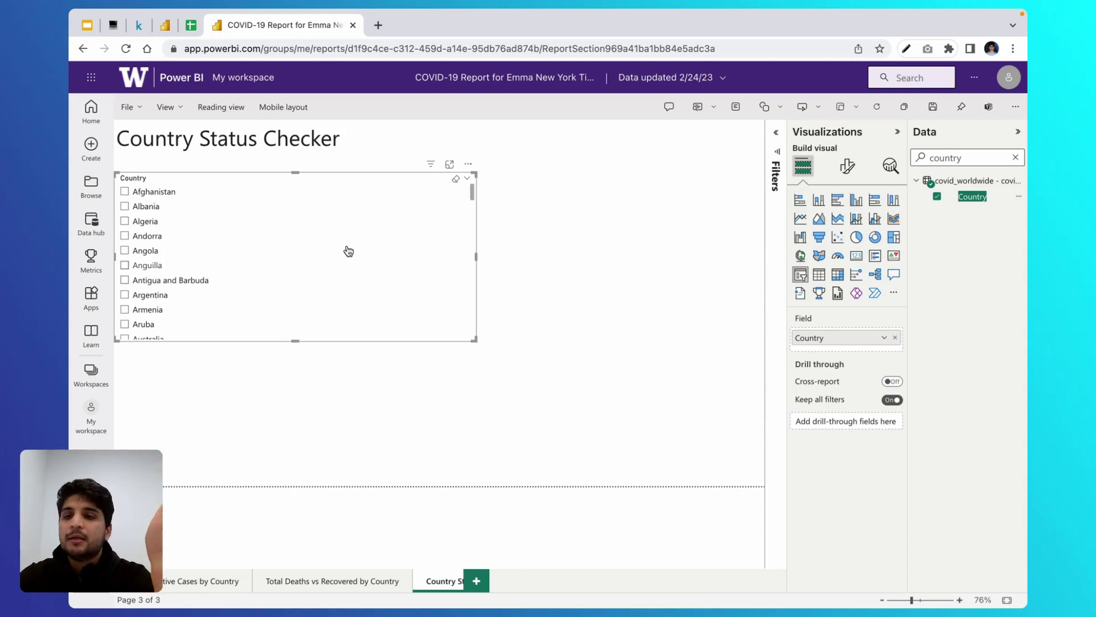
Step: Set the Country slicer's style to Dropdown in its slicer settings and expand its selection options
{"action": "left_click", "coordinate": [849, 177]}
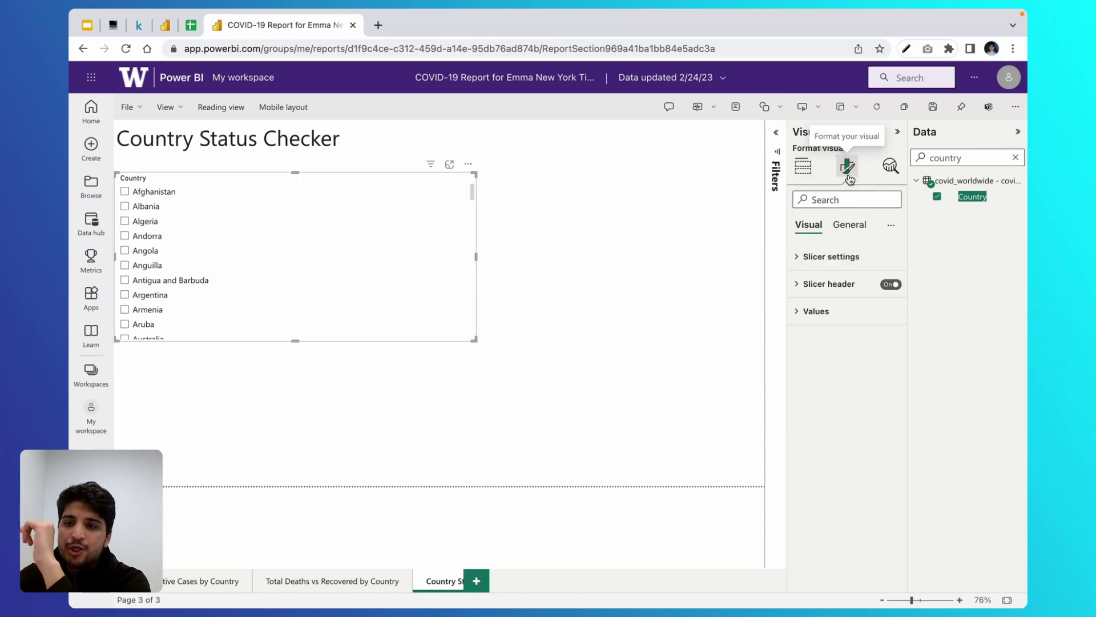
{"action": "left_click", "coordinate": [849, 260]}
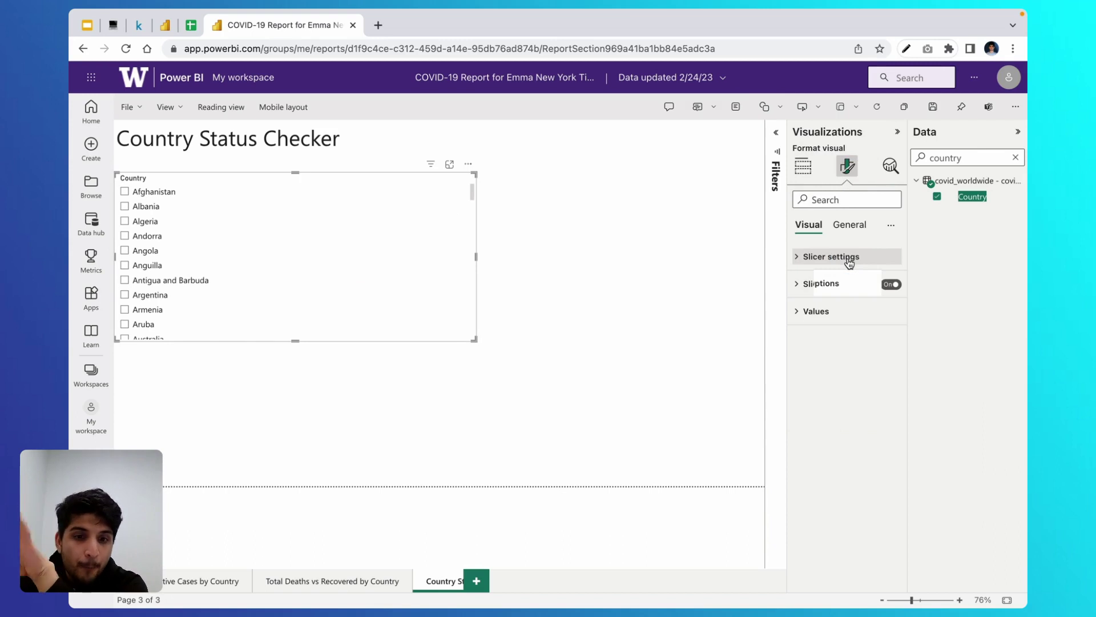
{"action": "left_click", "coordinate": [849, 260]}
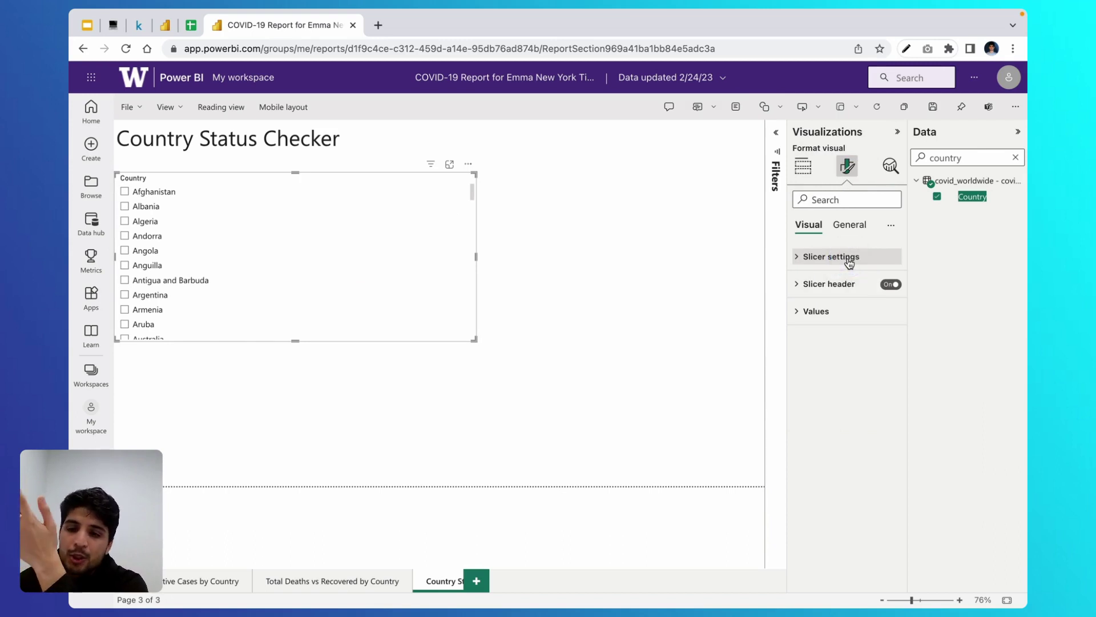
{"action": "left_click", "coordinate": [849, 260]}
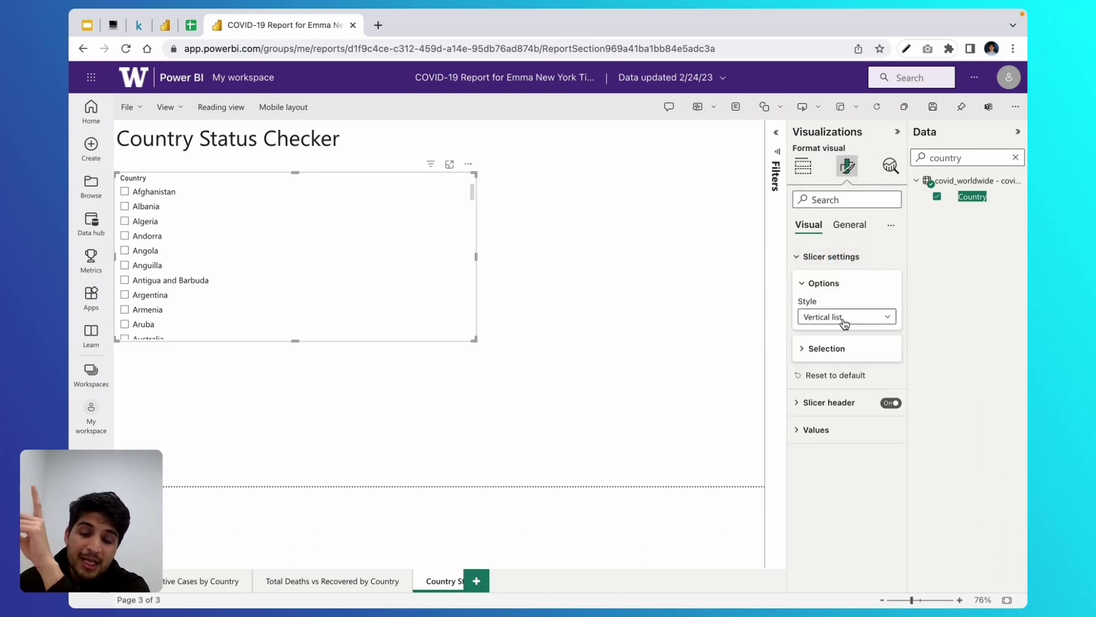
{"action": "left_click", "coordinate": [846, 324]}
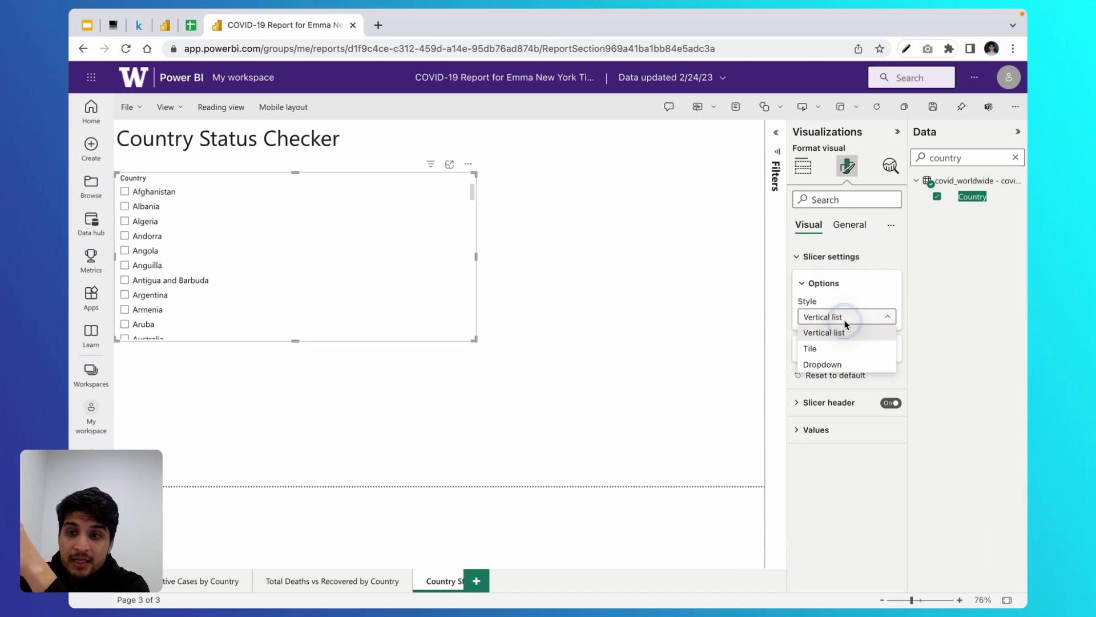
{"action": "left_click", "coordinate": [845, 363]}
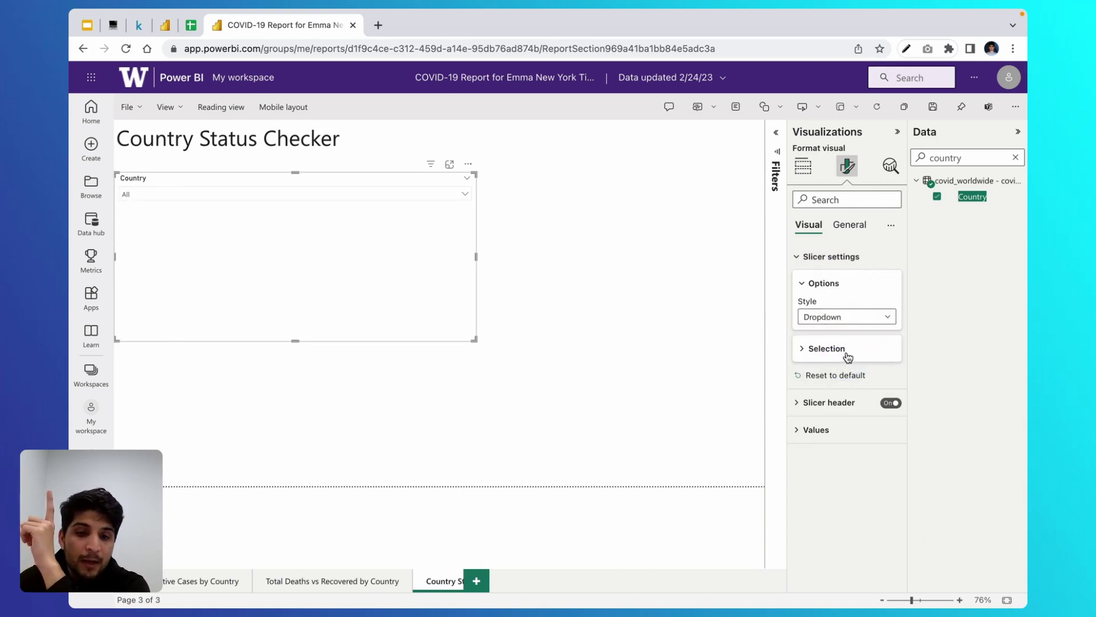
{"action": "left_click", "coordinate": [848, 354]}
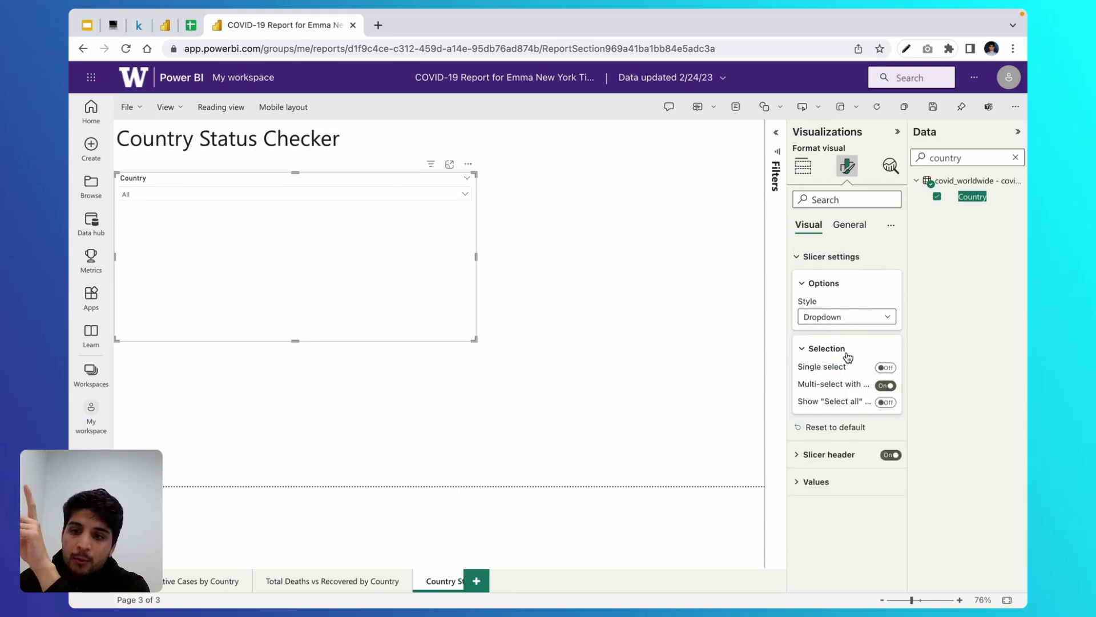
Step: Turn on single selection for the Country slicer and reduce its height to a compact dropdown
{"action": "left_click", "coordinate": [886, 368]}
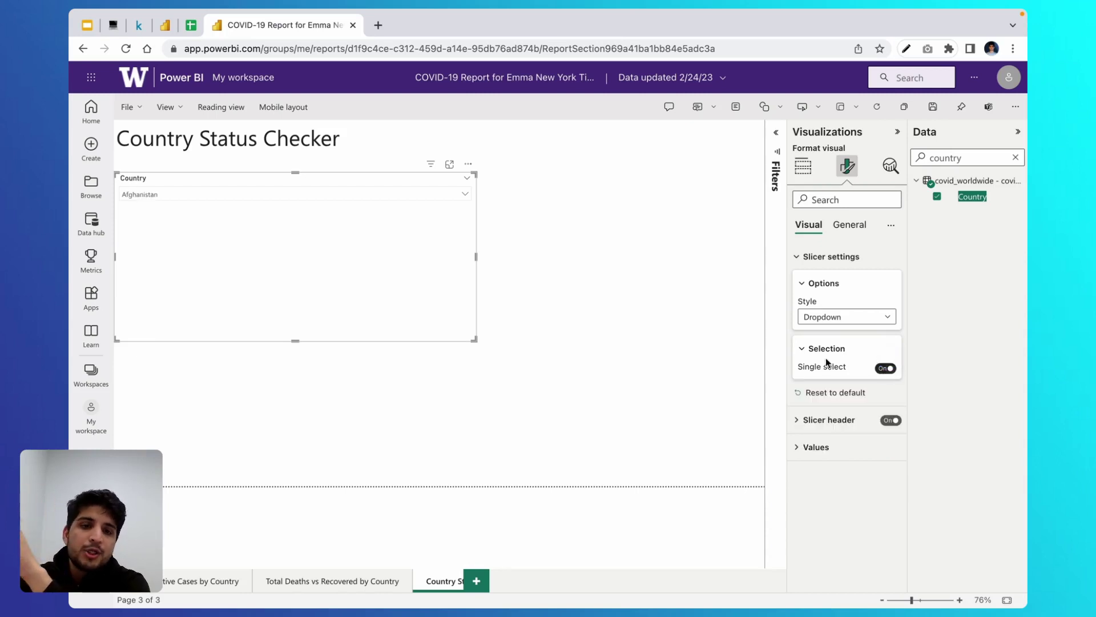
{"action": "left_click_drag", "start_coordinate": [291, 339], "coordinate": [280, 213]}
Step: Choose USA in the Country slicer
{"action": "left_click", "coordinate": [274, 192]}
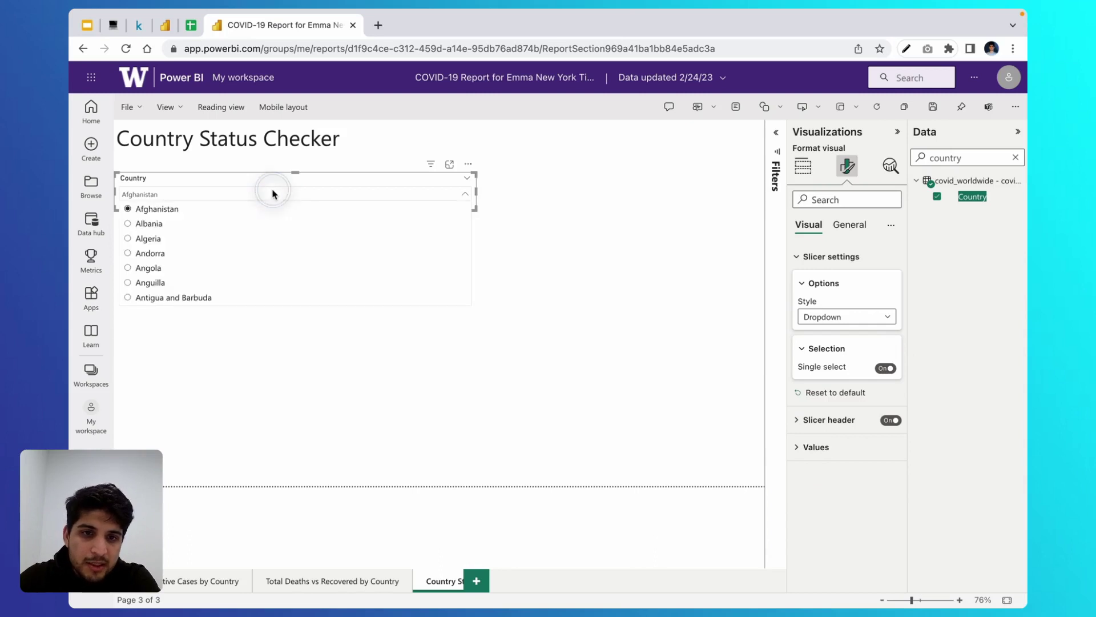
{"action": "scroll", "coordinate": [252, 262], "scroll_direction": "down", "scroll_amount": 5}
{"action": "scroll", "coordinate": [252, 266], "scroll_direction": "down", "scroll_amount": 20}
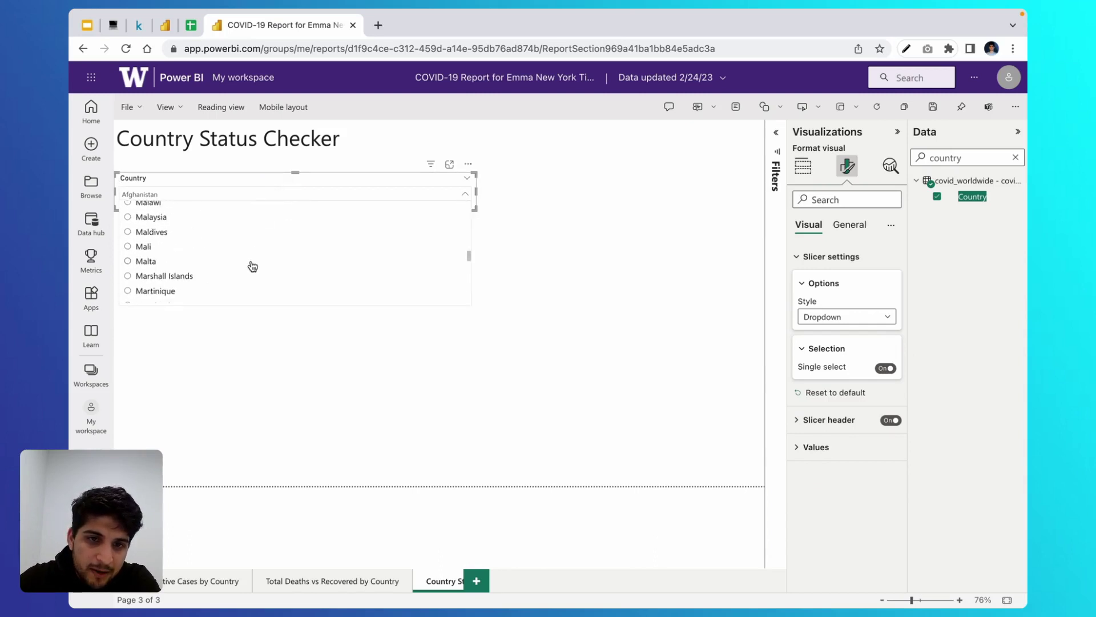
{"action": "scroll", "coordinate": [191, 272], "scroll_direction": "up", "scroll_amount": 3}
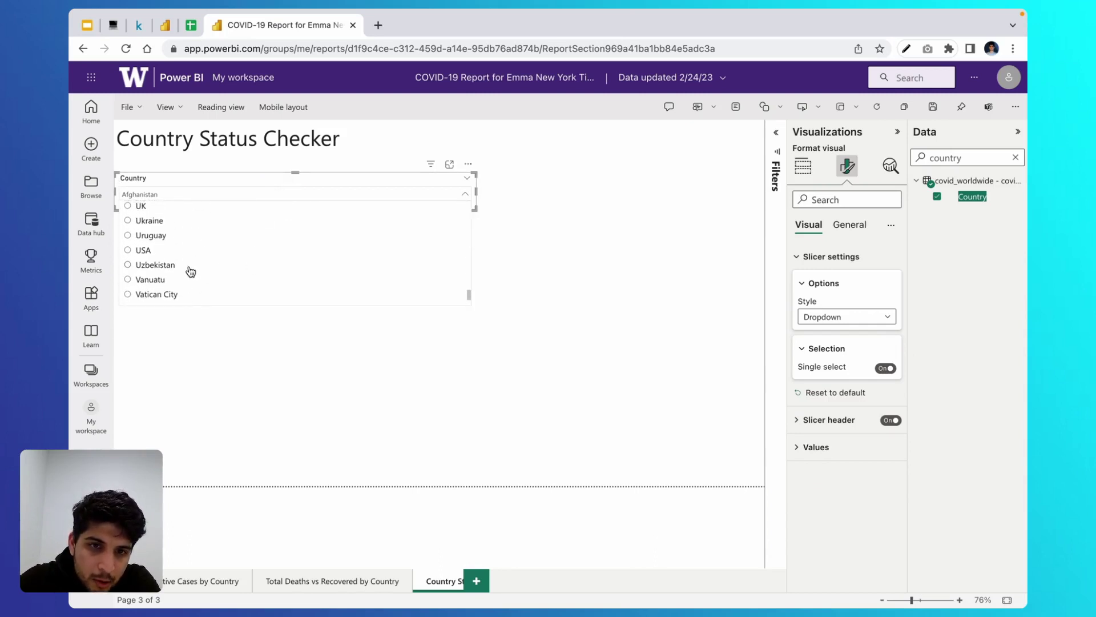
{"action": "left_click", "coordinate": [140, 250]}
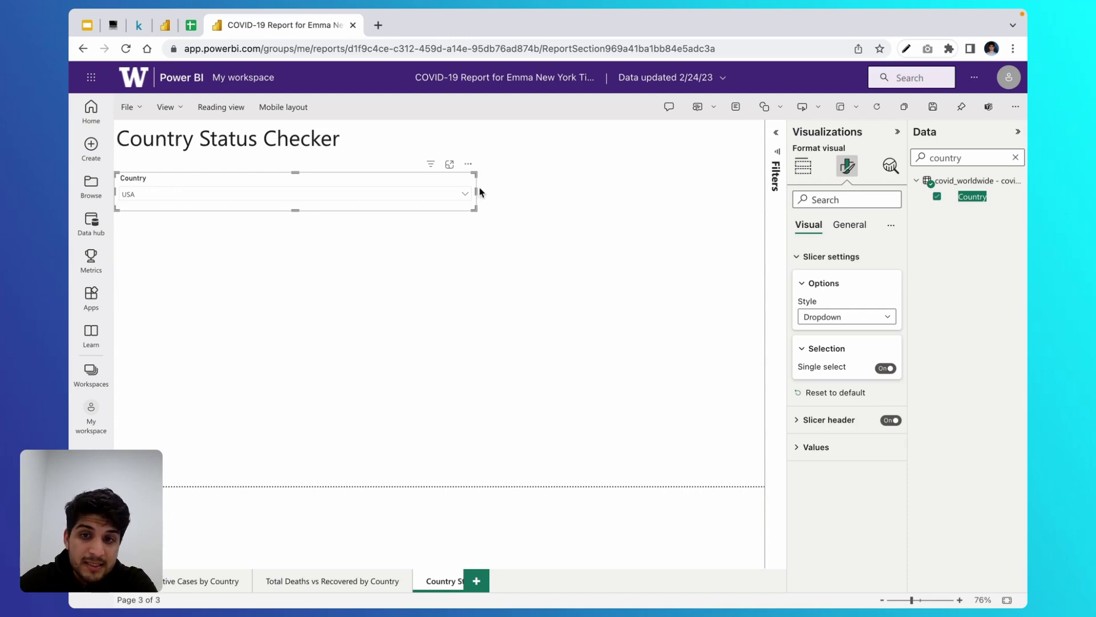
Step: Narrow the Country slicer to less than half its width and save the report
{"action": "left_click_drag", "start_coordinate": [480, 193], "coordinate": [256, 199]}
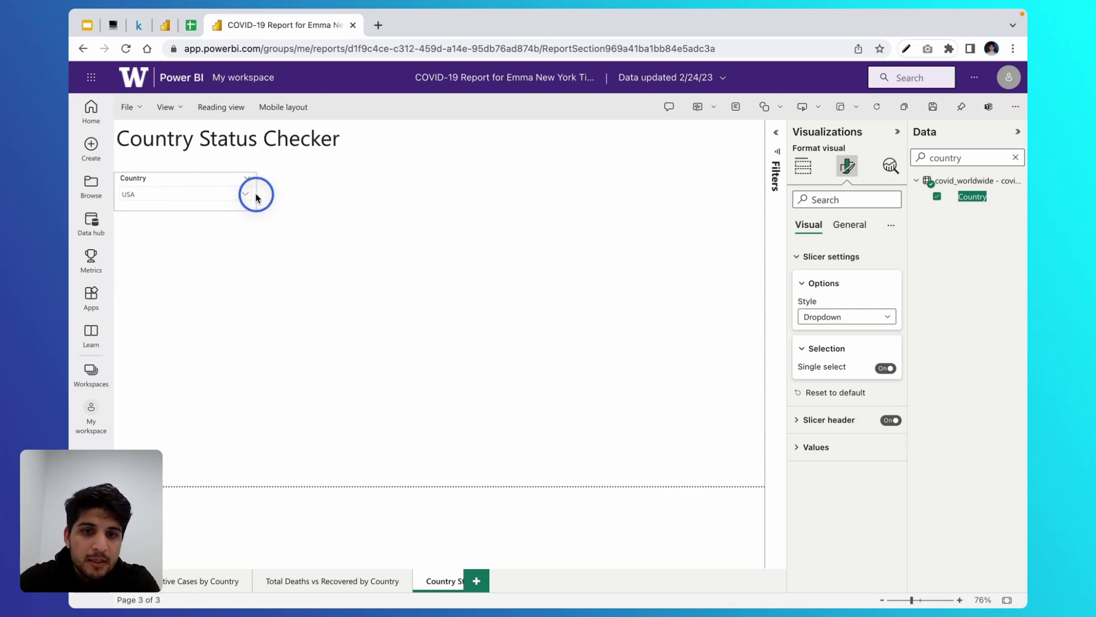
{"action": "left_click", "coordinate": [331, 239]}
{"action": "key", "text": "ctrl+s"}
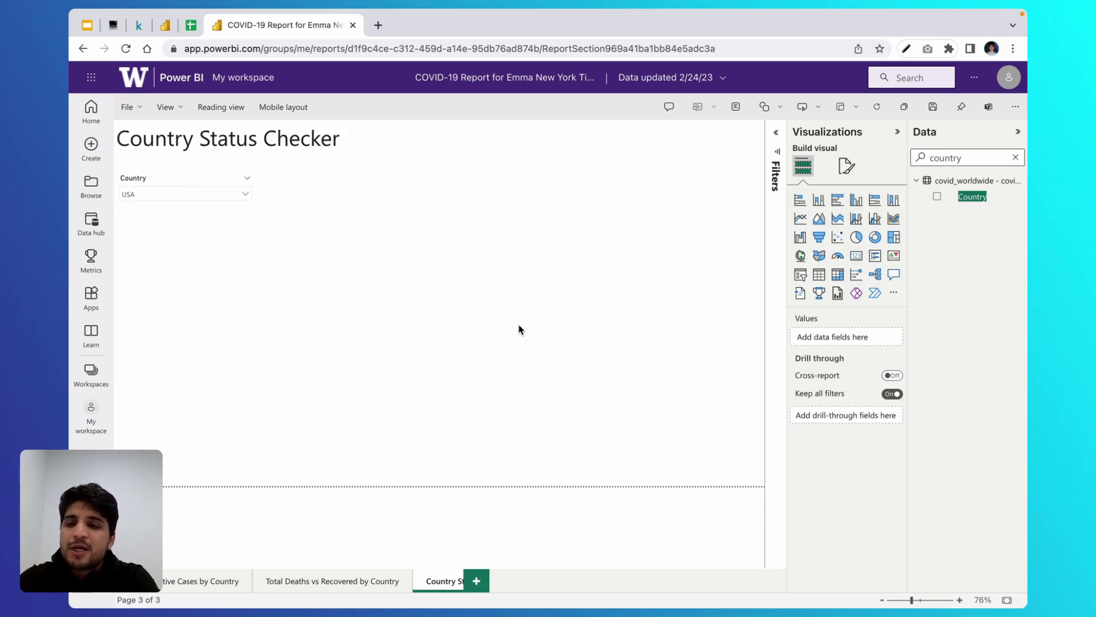
Step: Add a donut chart and enlarge it to fill the lower-right area of the report page, below the title
{"action": "left_click", "coordinate": [875, 238]}
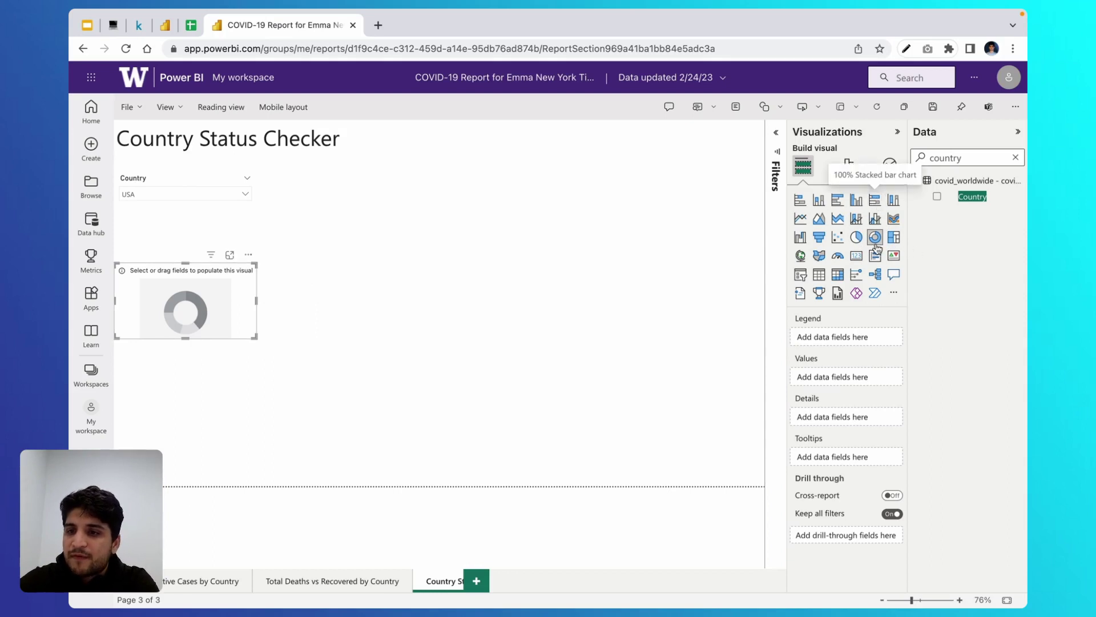
{"action": "left_click_drag", "start_coordinate": [221, 294], "coordinate": [730, 149]}
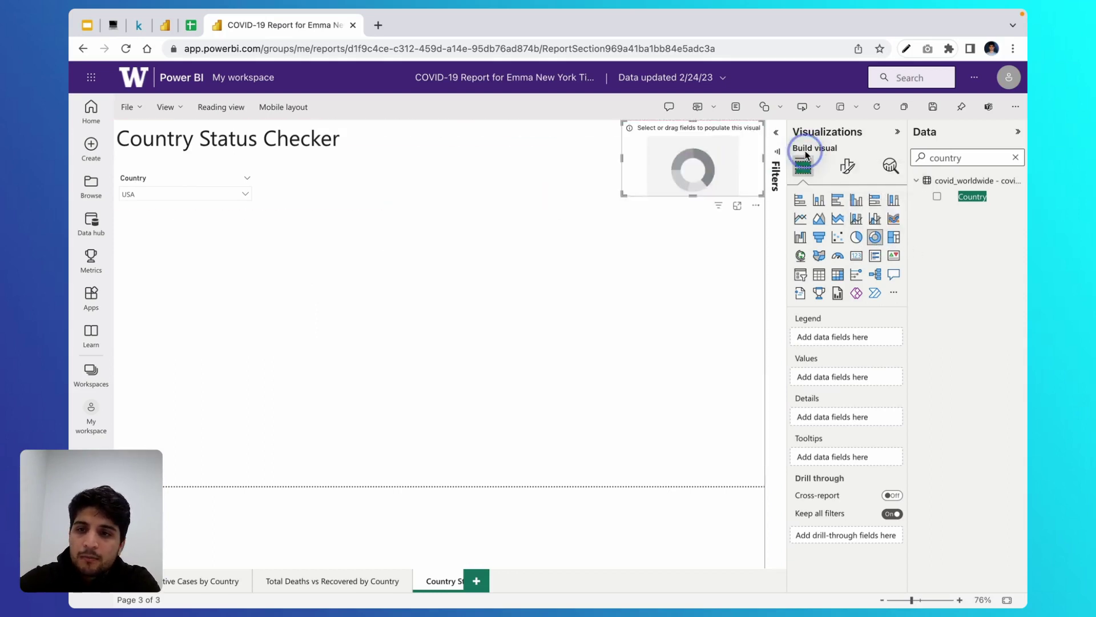
{"action": "left_click_drag", "start_coordinate": [621, 194], "coordinate": [454, 486]}
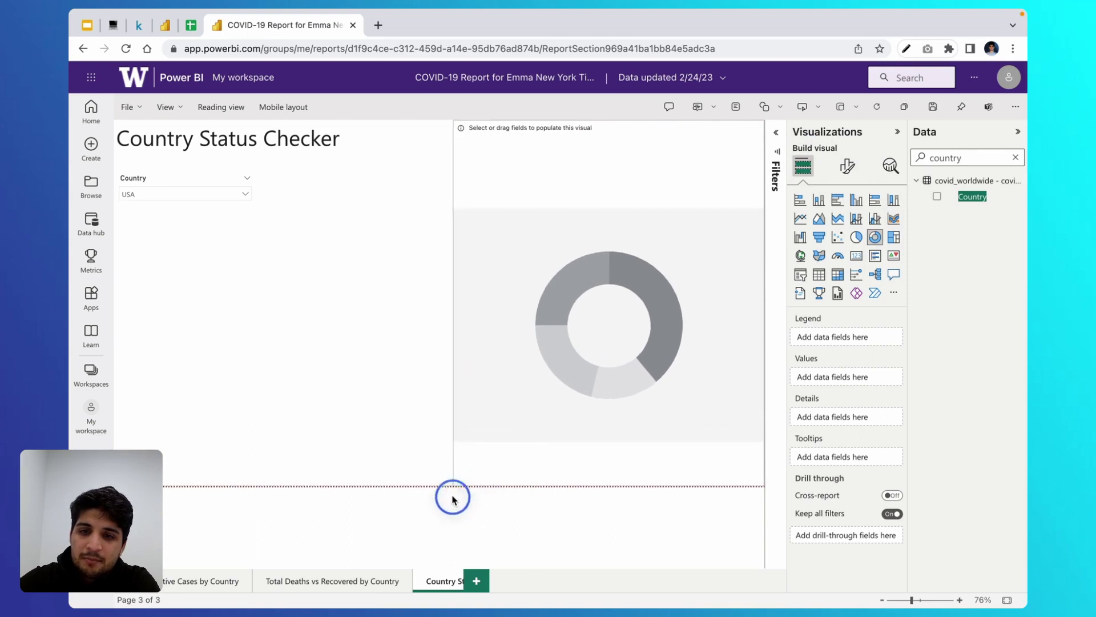
{"action": "left_click_drag", "start_coordinate": [455, 121], "coordinate": [409, 213]}
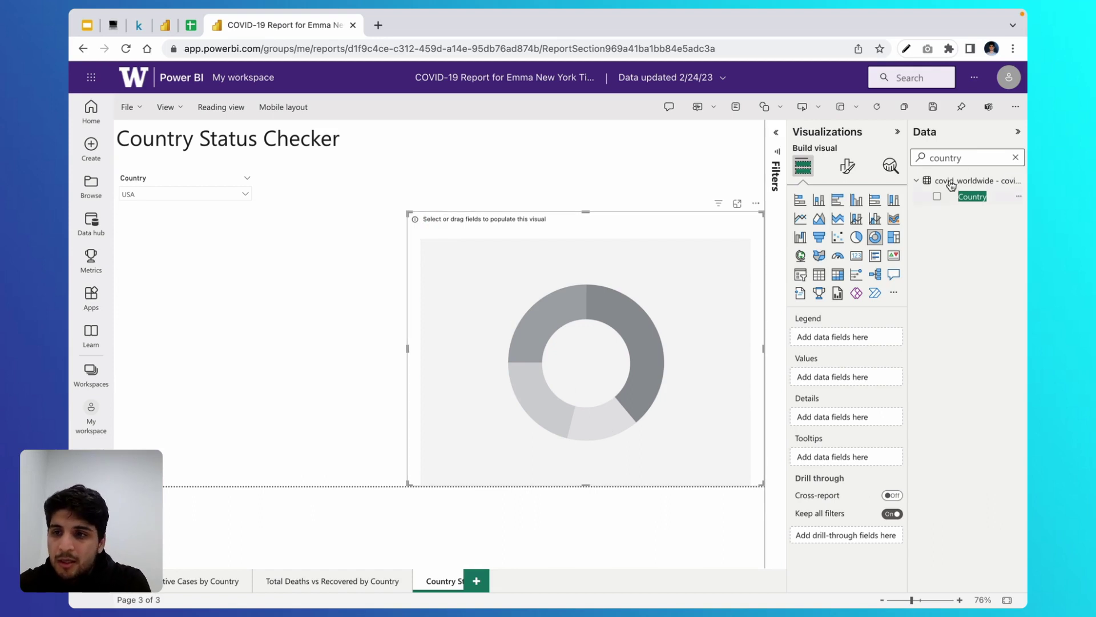
Step: Find the Active Cases field and add it to the donut chart's values
{"action": "double_click", "coordinate": [970, 160]}
{"action": "key", "text": "BackSpace"}
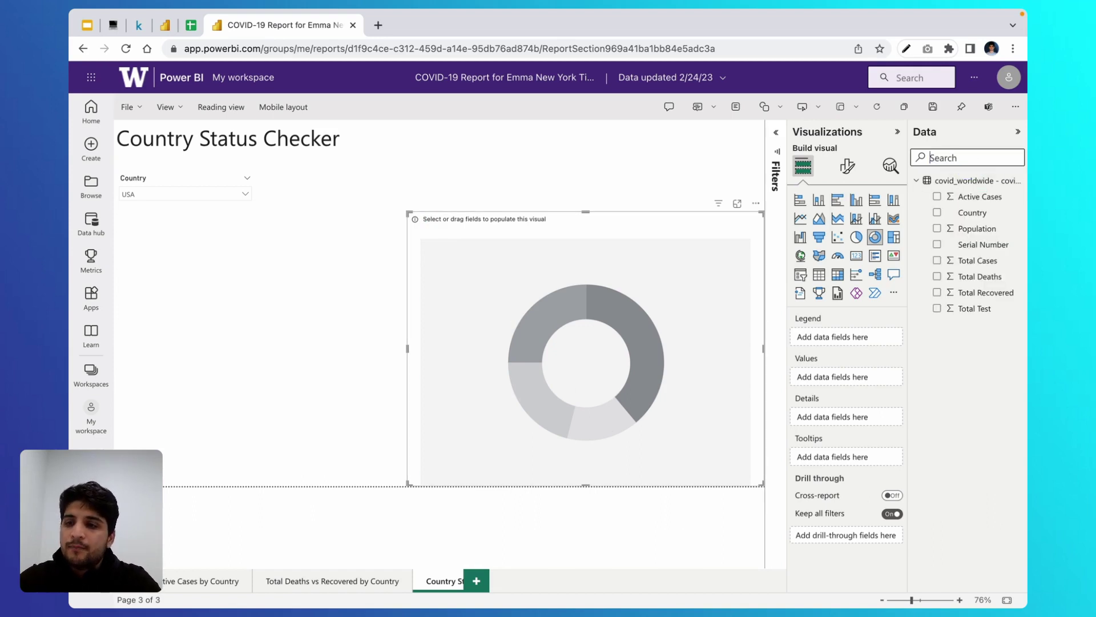
{"action": "type", "text": "active"}
{"action": "left_click_drag", "start_coordinate": [990, 203], "coordinate": [849, 374]}
Step: Add the Total Deaths and Total Recovered fields to the donut chart's values
{"action": "double_click", "coordinate": [962, 158]}
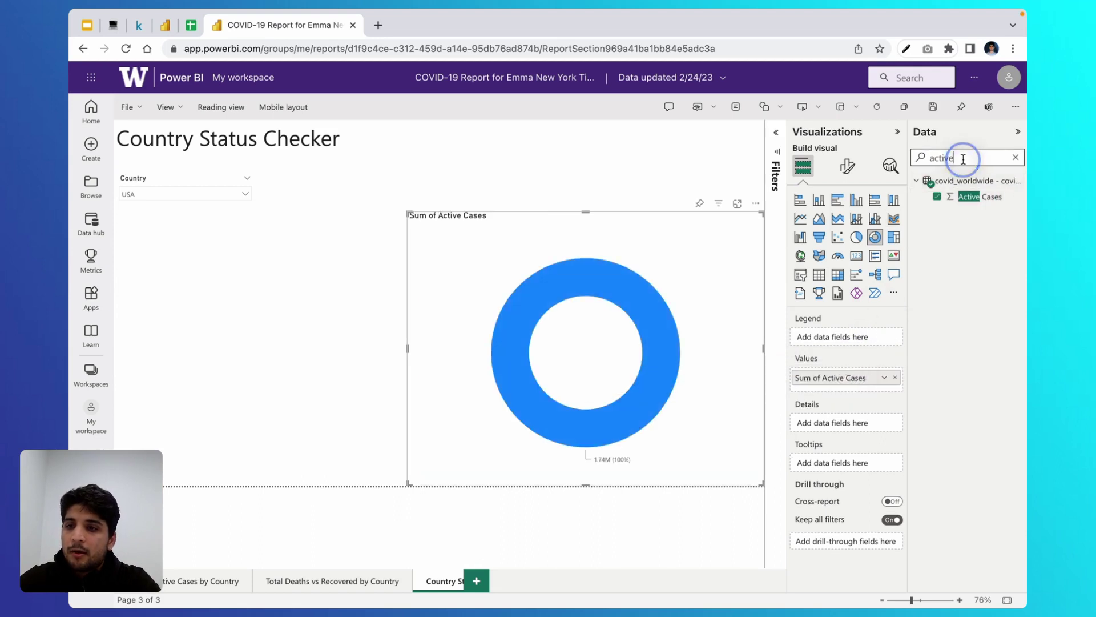
{"action": "key", "text": "BackSpace"}
{"action": "type", "text": "deaths"}
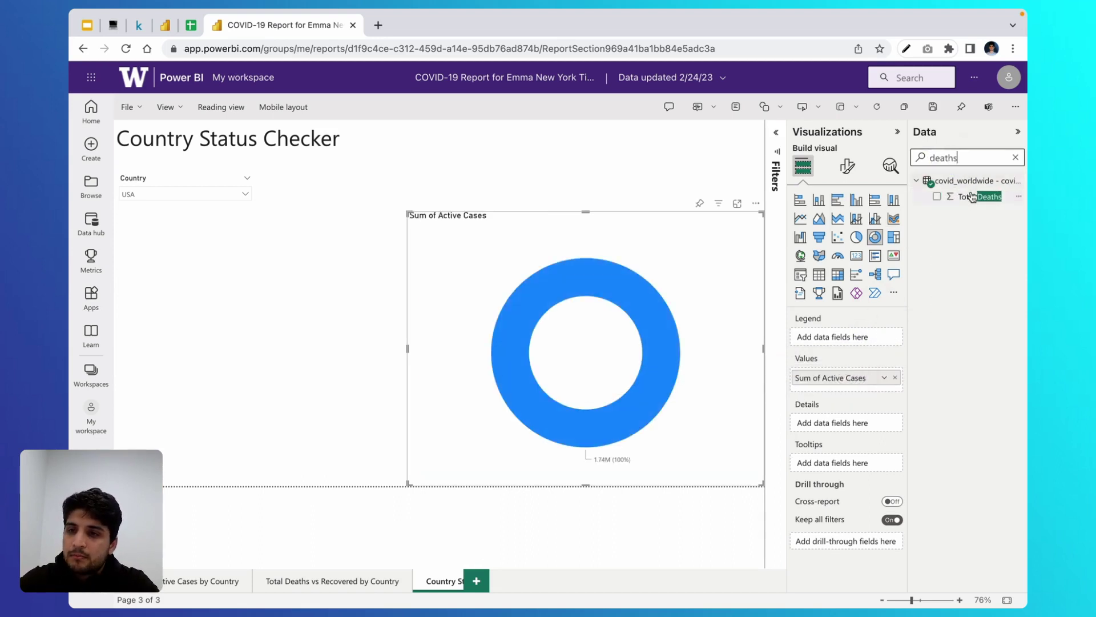
{"action": "left_click_drag", "start_coordinate": [979, 197], "coordinate": [839, 381]}
{"action": "double_click", "coordinate": [978, 160]}
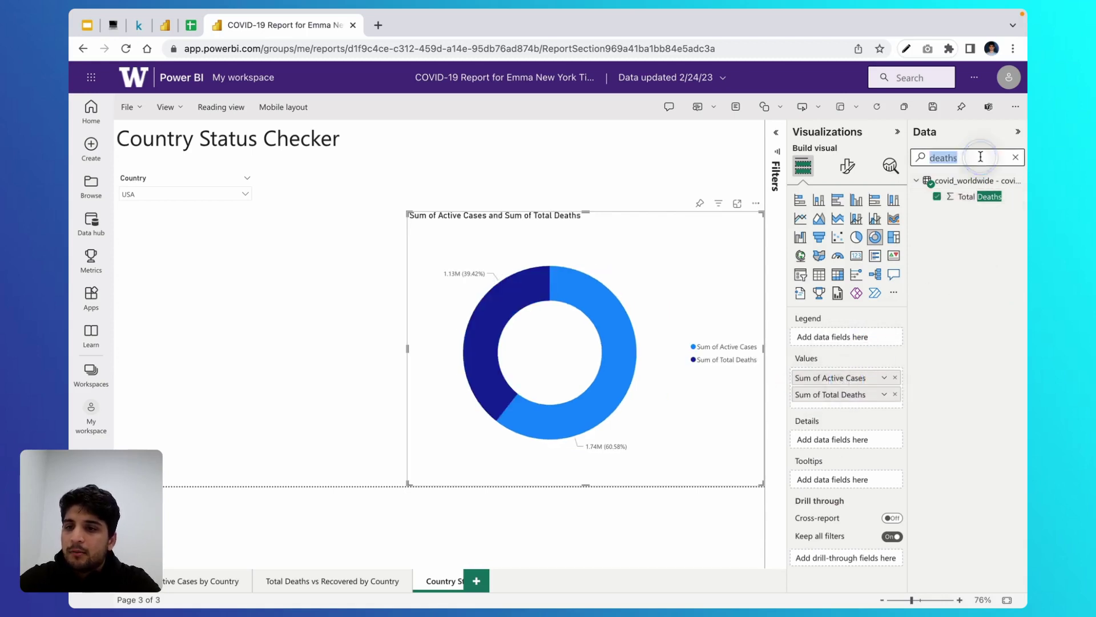
{"action": "key", "text": "BackSpace"}
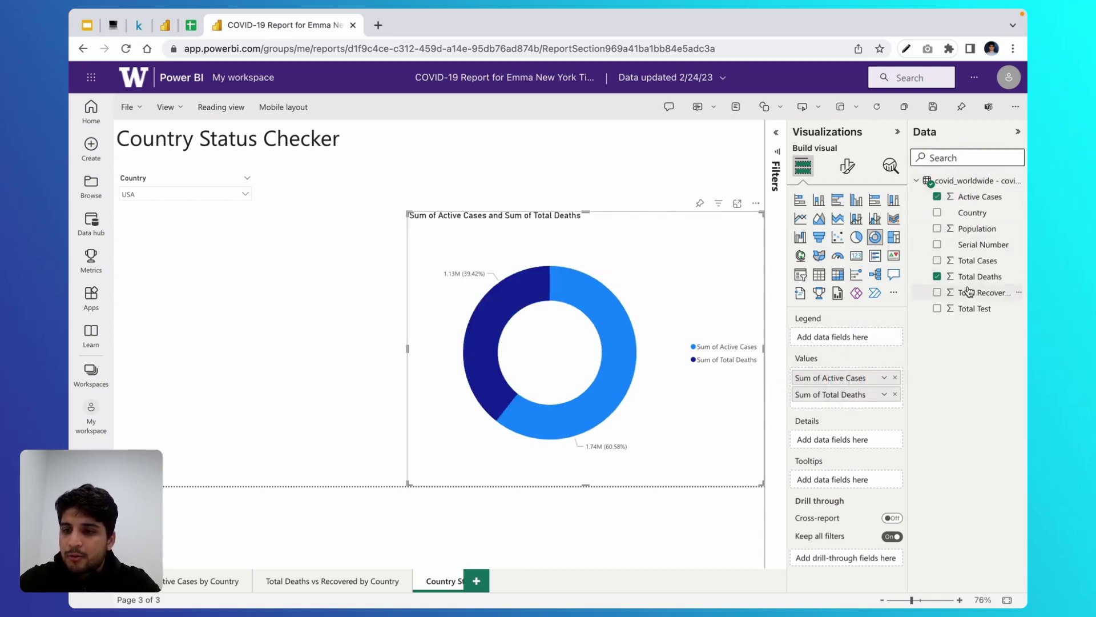
{"action": "left_click_drag", "start_coordinate": [979, 293], "coordinate": [832, 400]}
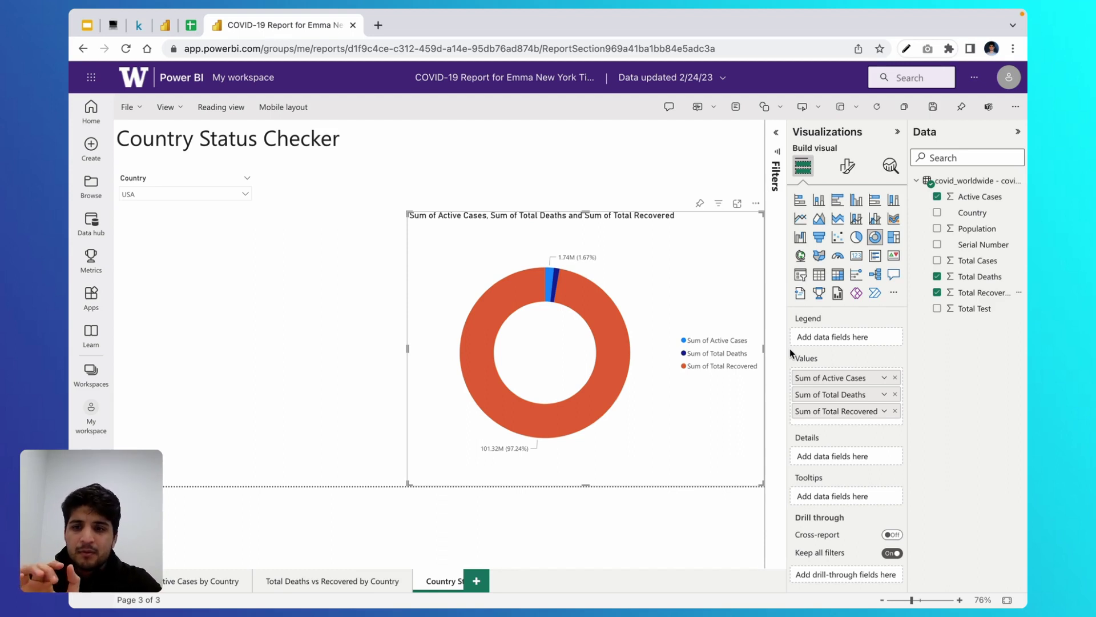
Step: Rename the donut chart's three value fields as Active Cases, Deaths and Recovered
{"action": "double_click", "coordinate": [840, 376]}
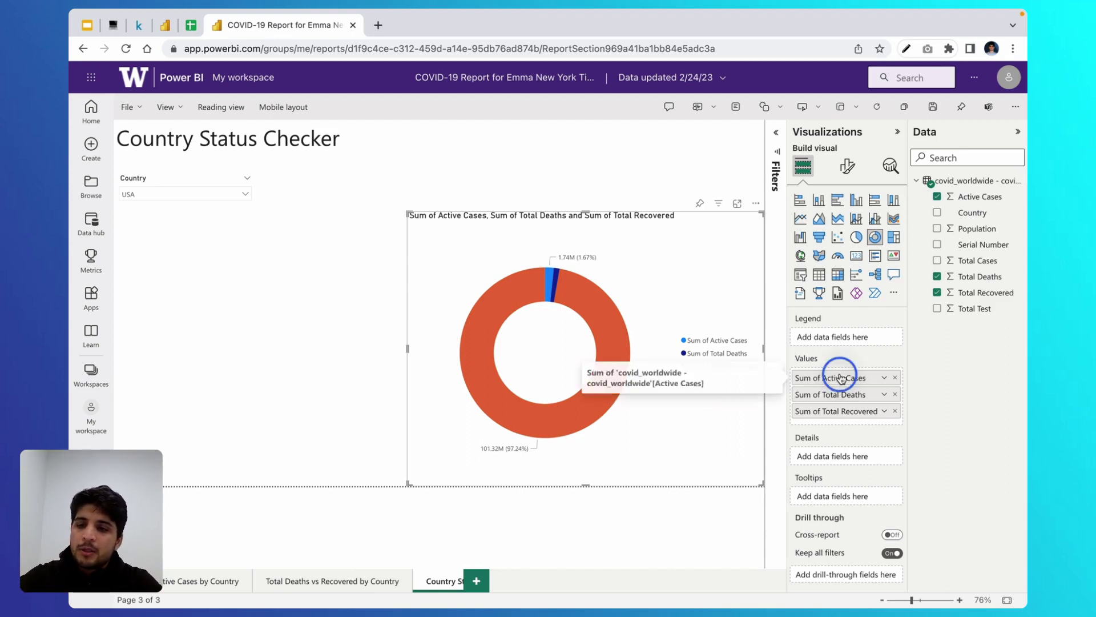
{"action": "type", "text": "A"}
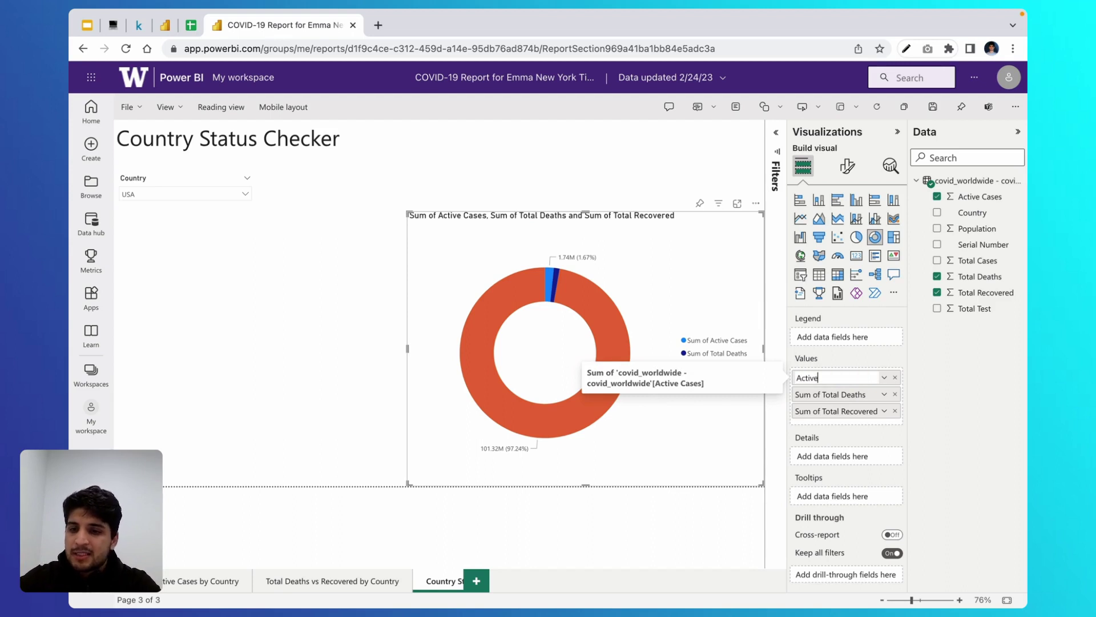
{"action": "key", "text": "Return"}
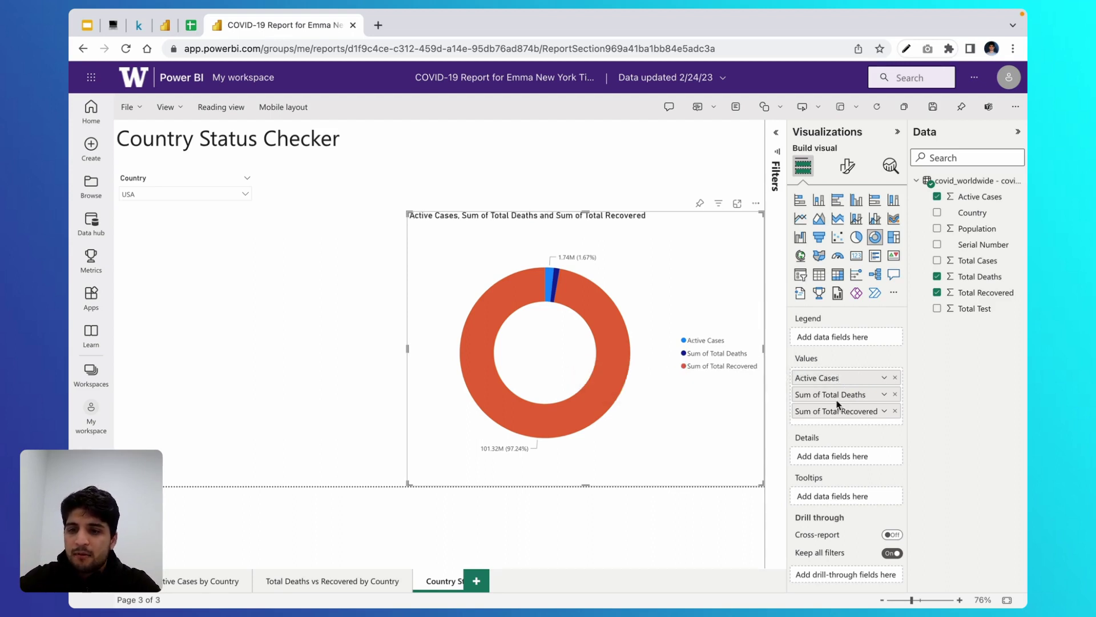
{"action": "double_click", "coordinate": [837, 394]}
{"action": "type", "text": "Deaths"}
{"action": "key", "text": "Return"}
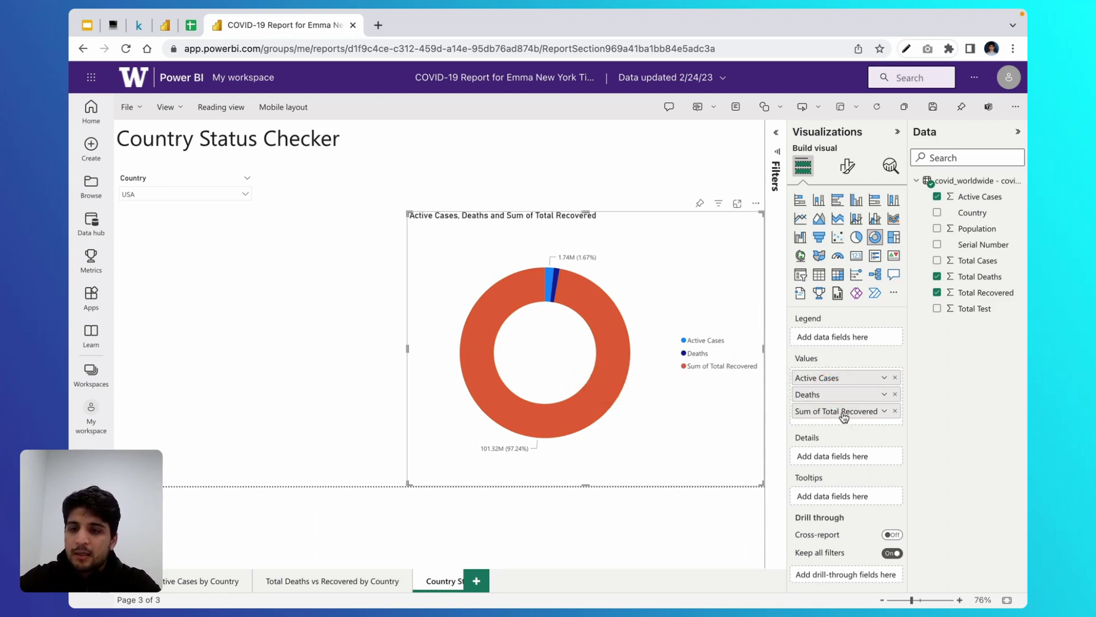
{"action": "double_click", "coordinate": [838, 411]}
{"action": "type", "text": "Recove"}
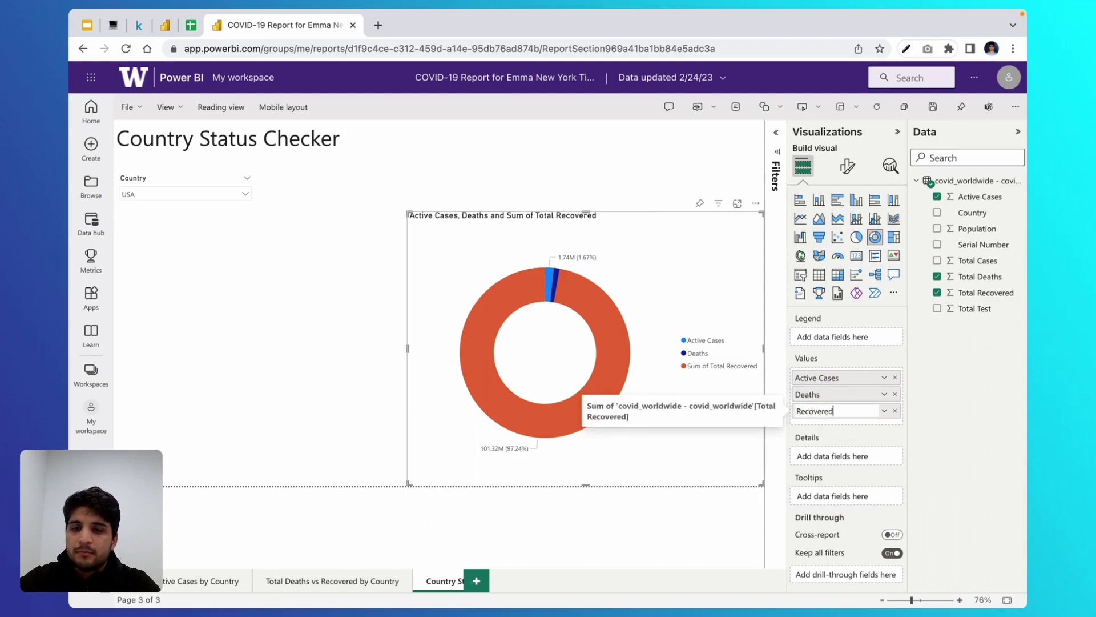
{"action": "key", "text": "Return"}
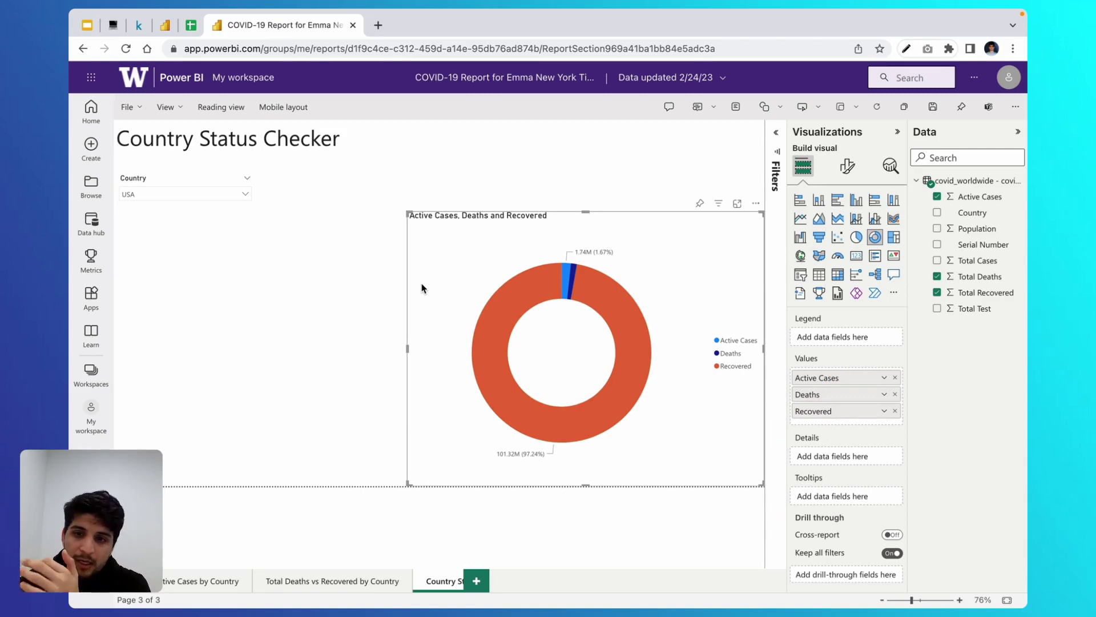
Step: Check the example chart in the Google Slides deck, return to Power BI, and color the Recovered slice dark blue and the Deaths slice orange
{"action": "left_click", "coordinate": [80, 29]}
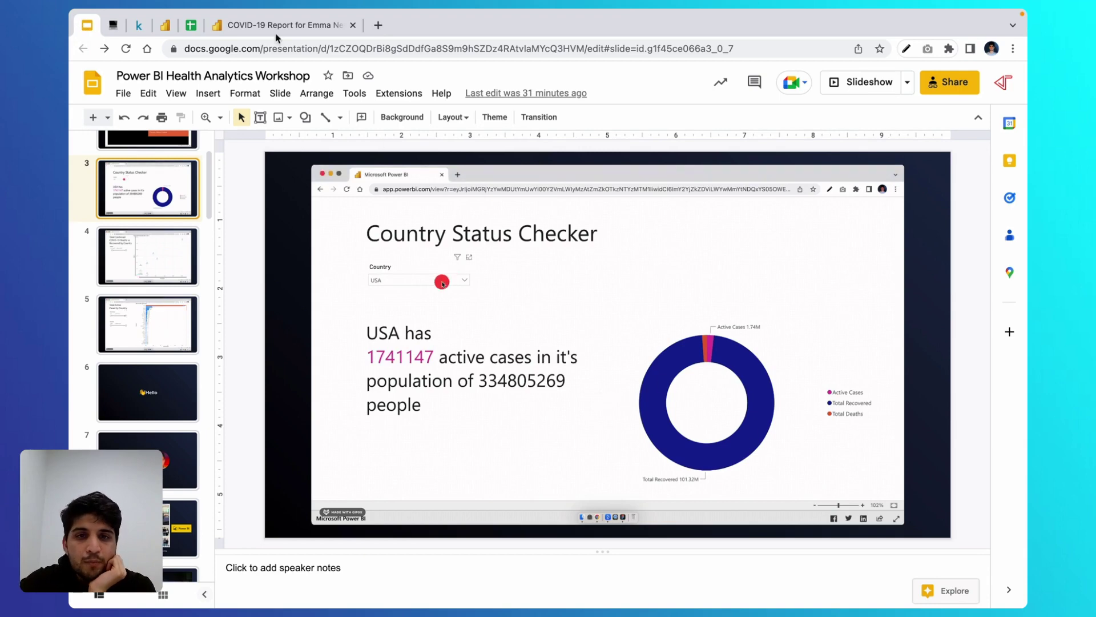
{"action": "left_click", "coordinate": [249, 29]}
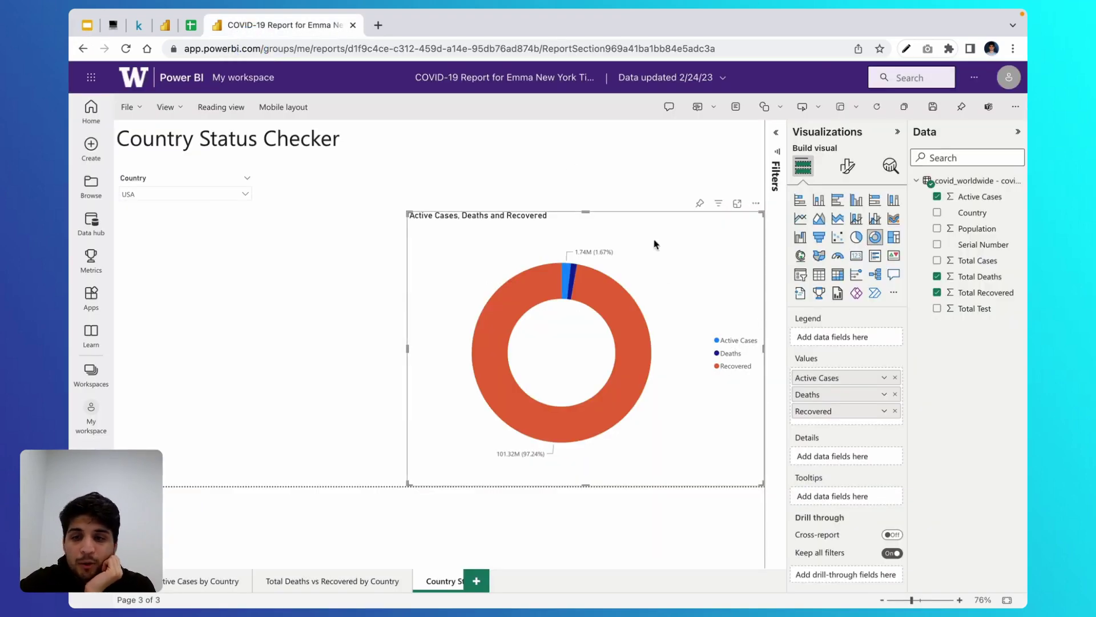
{"action": "left_click", "coordinate": [847, 166]}
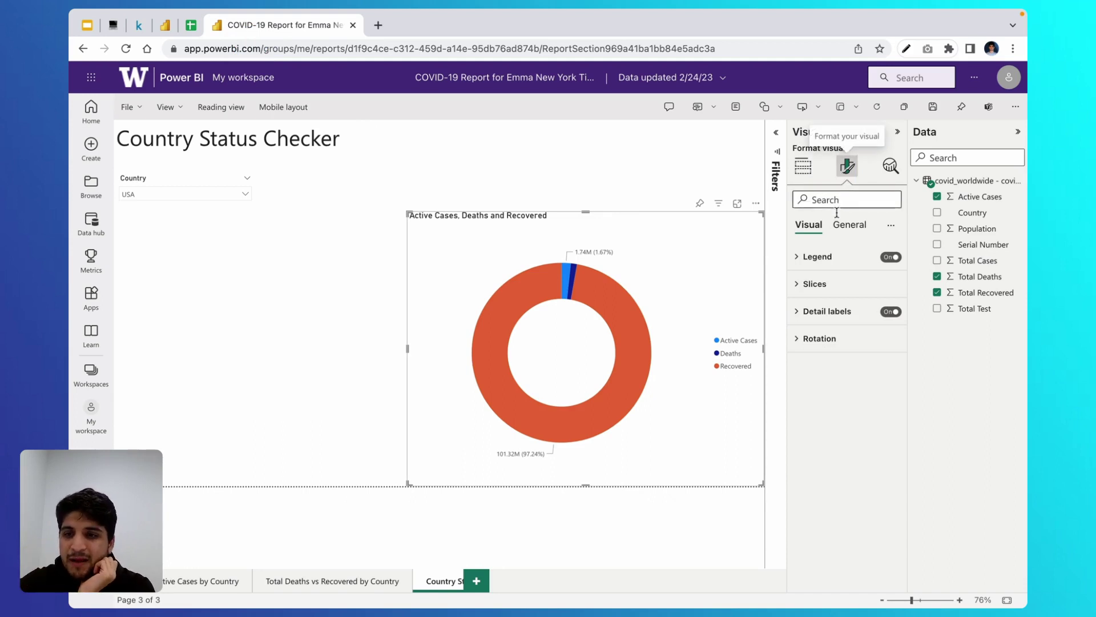
{"action": "left_click", "coordinate": [833, 288]}
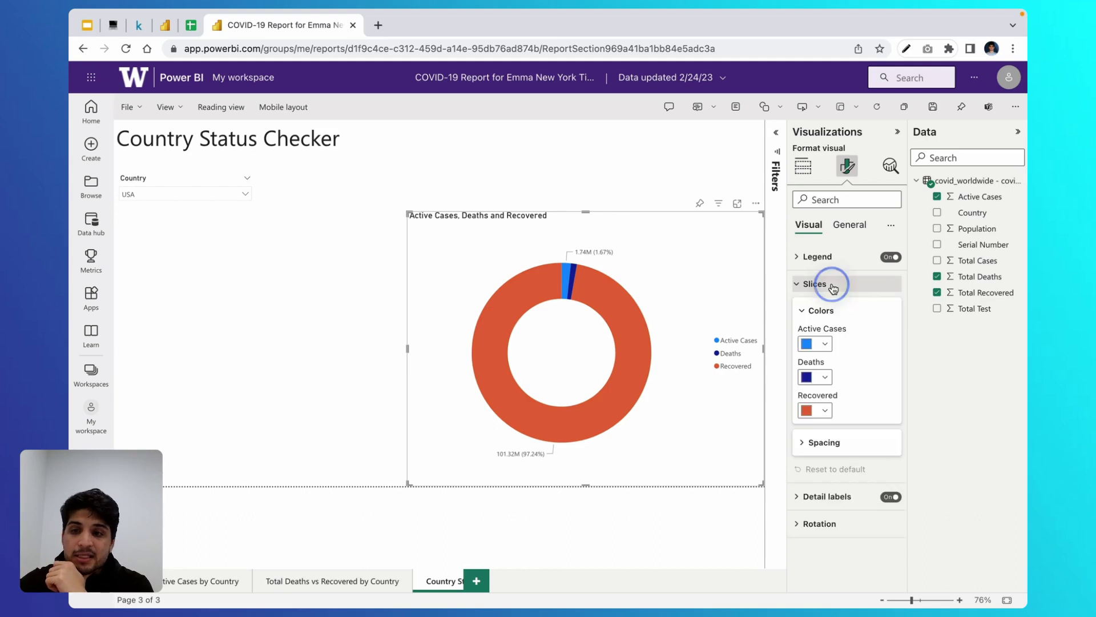
{"action": "left_click", "coordinate": [825, 410]}
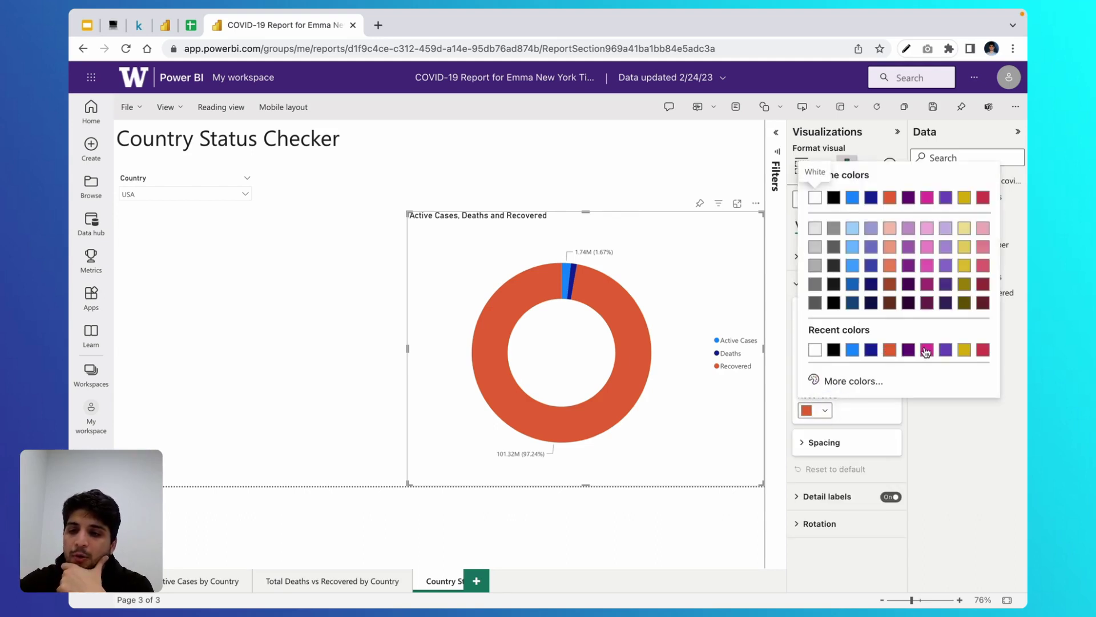
{"action": "left_click", "coordinate": [871, 350]}
{"action": "left_click", "coordinate": [826, 378]}
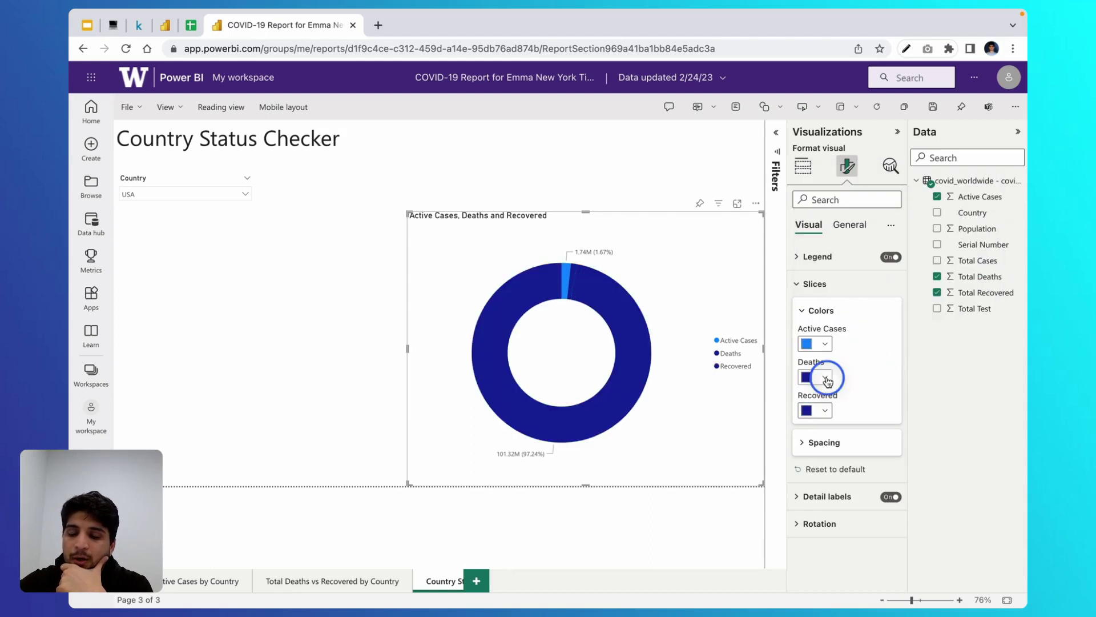
{"action": "left_click", "coordinate": [889, 165]}
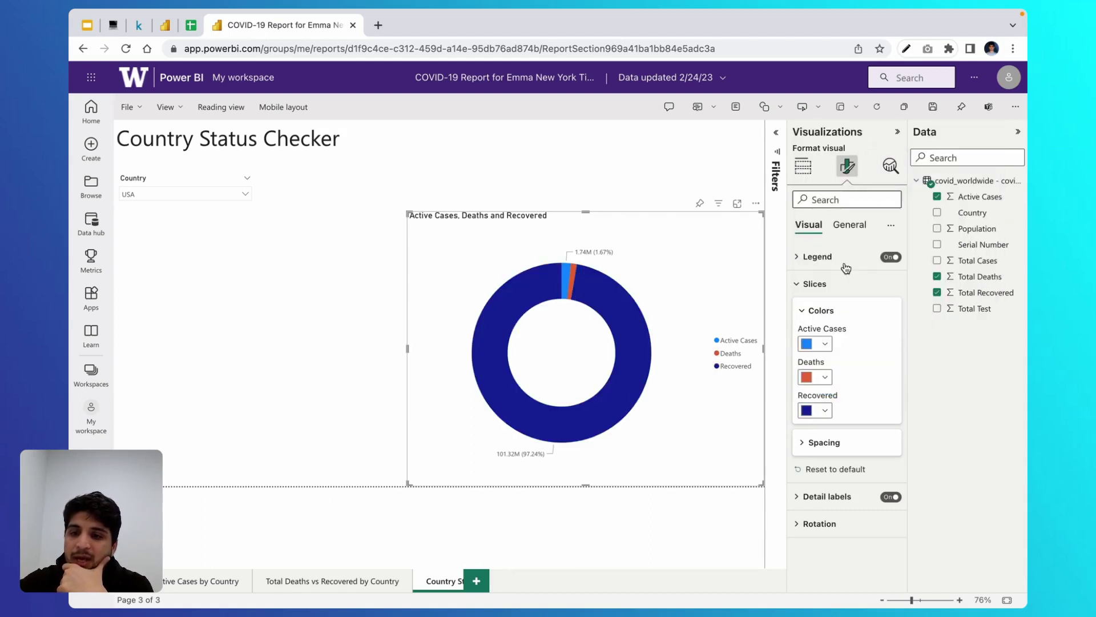
Step: Color the donut chart's Active Cases slice magenta and save the report
{"action": "left_click", "coordinate": [822, 343]}
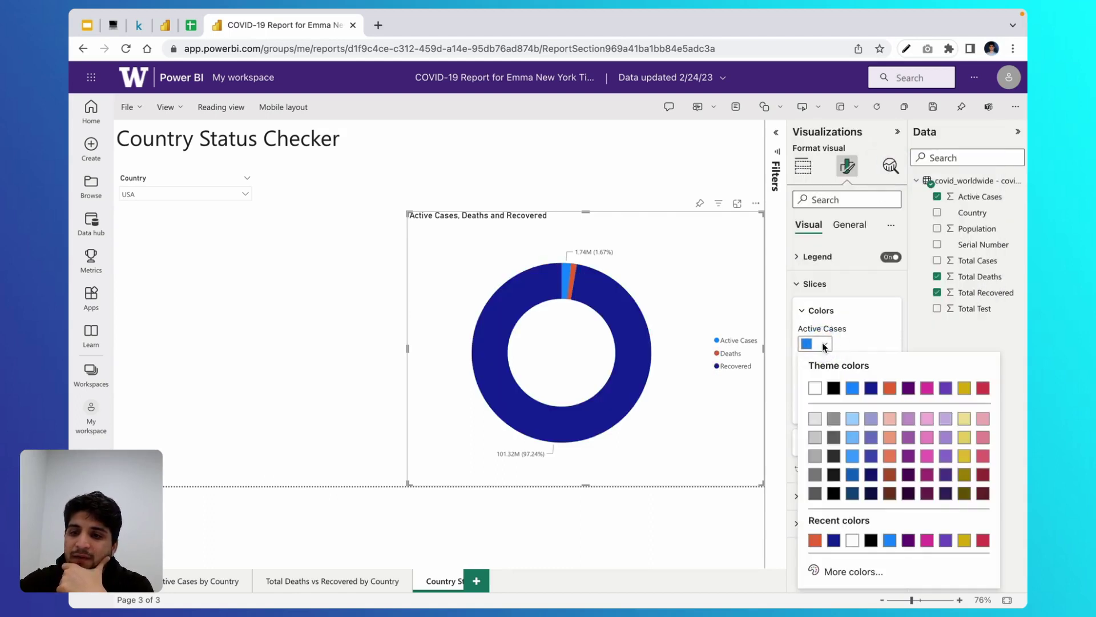
{"action": "left_click", "coordinate": [927, 388]}
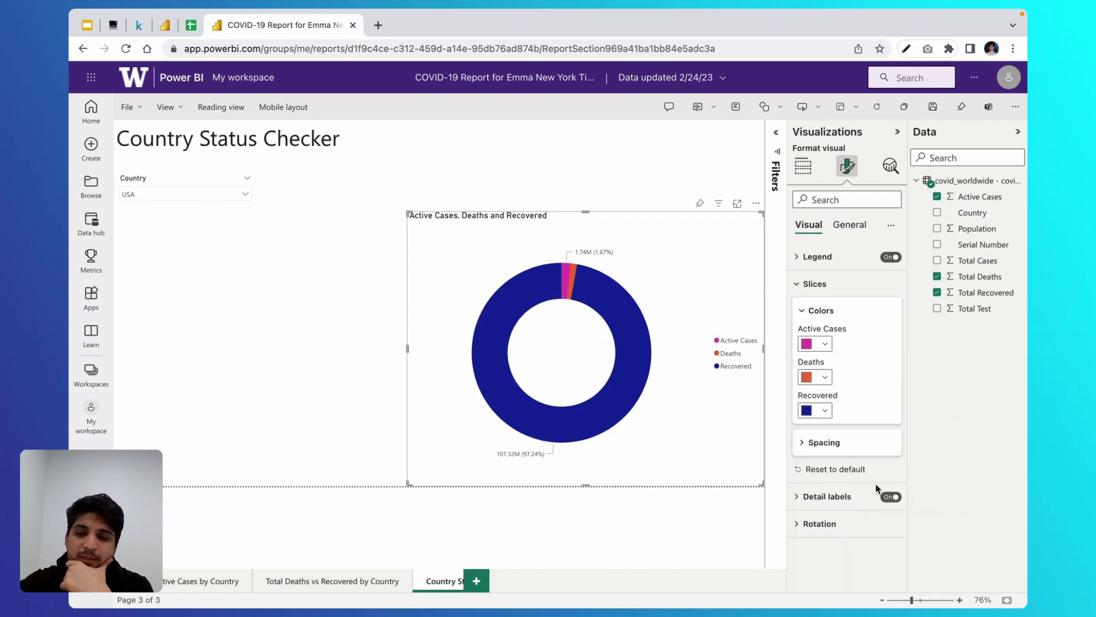
{"action": "left_click", "coordinate": [506, 162]}
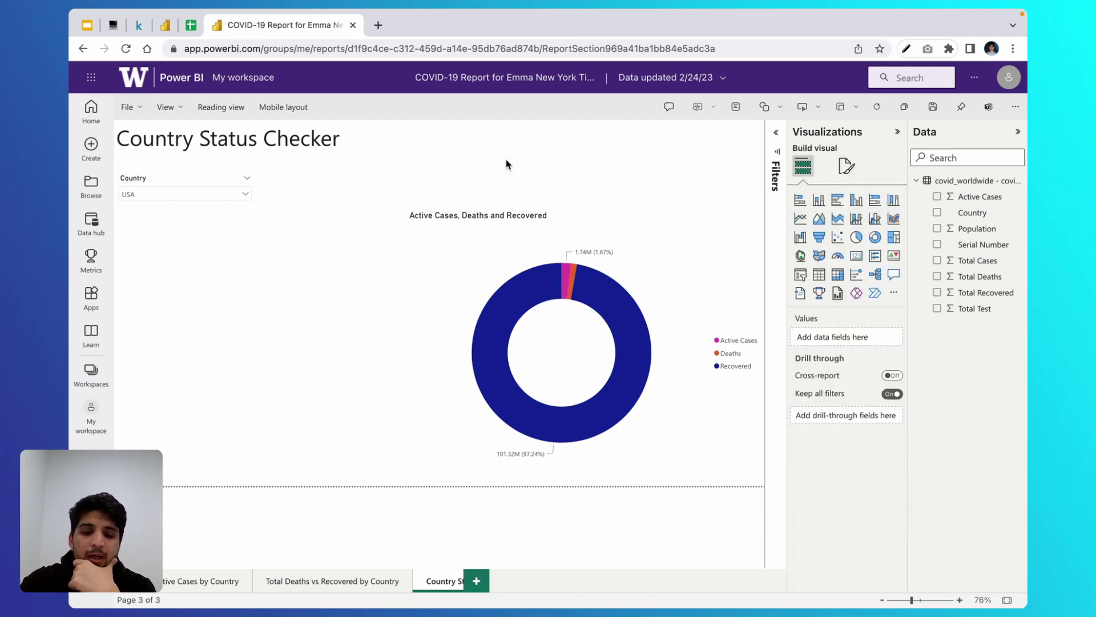
{"action": "key", "text": "ctrl+s"}
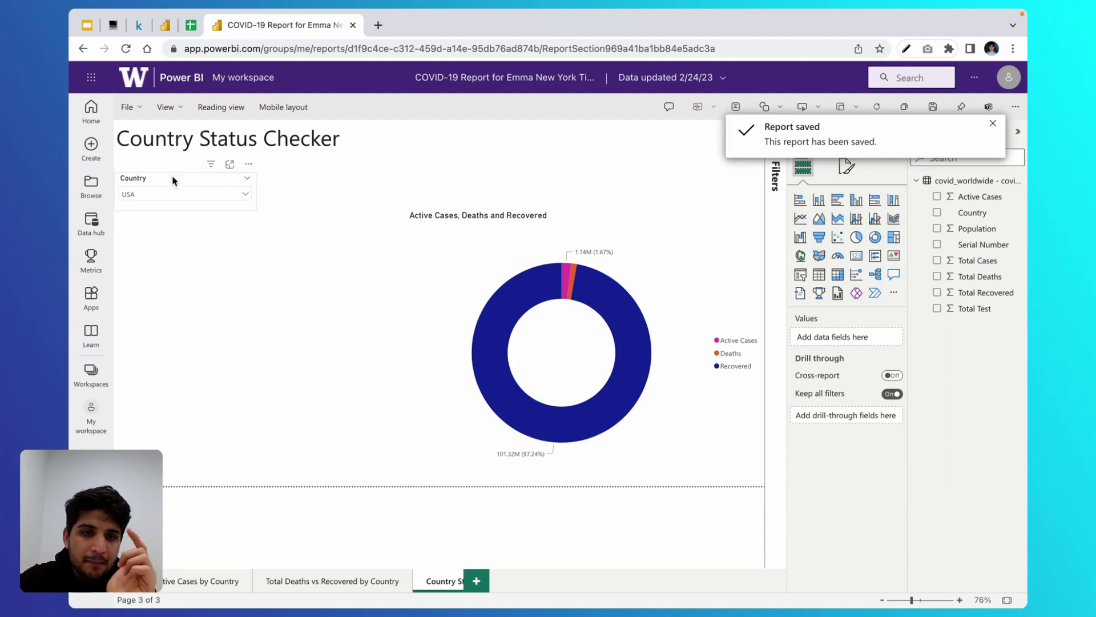
Step: Try out the Country slicer with Andorra, Albania and Angola, and leave it set to Afghanistan
{"action": "left_click", "coordinate": [182, 194]}
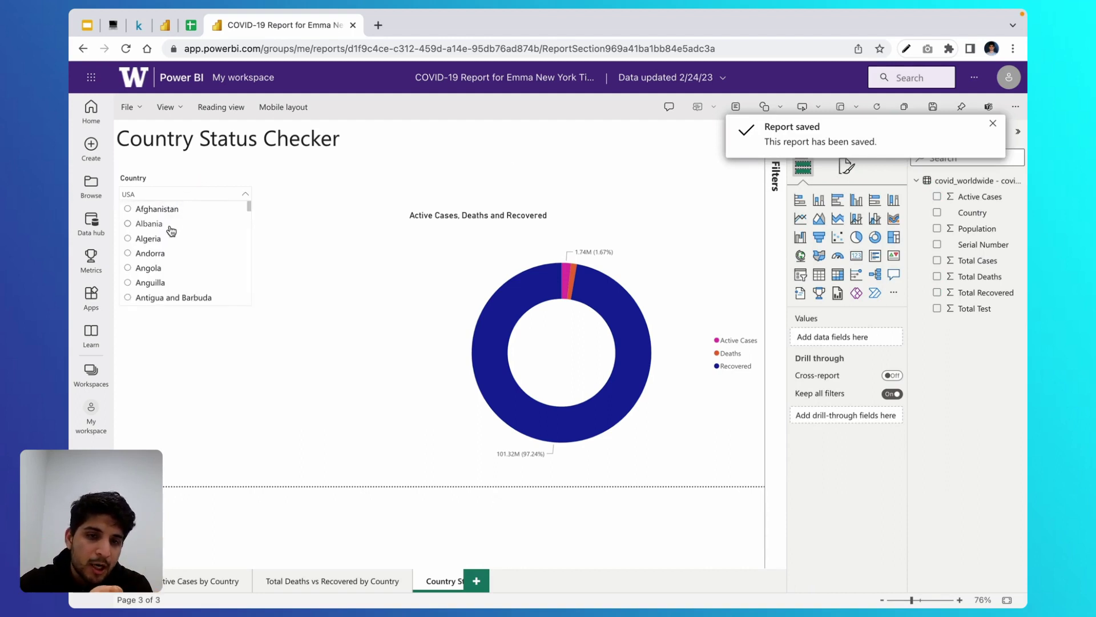
{"action": "left_click", "coordinate": [151, 254]}
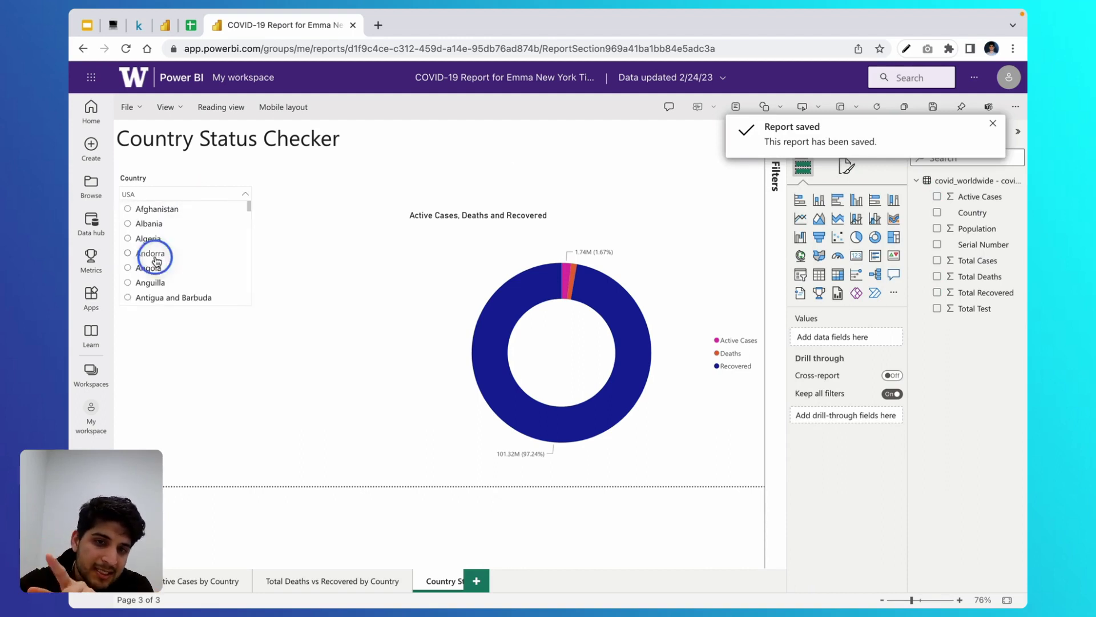
{"action": "left_click", "coordinate": [179, 194]}
{"action": "left_click", "coordinate": [153, 225]}
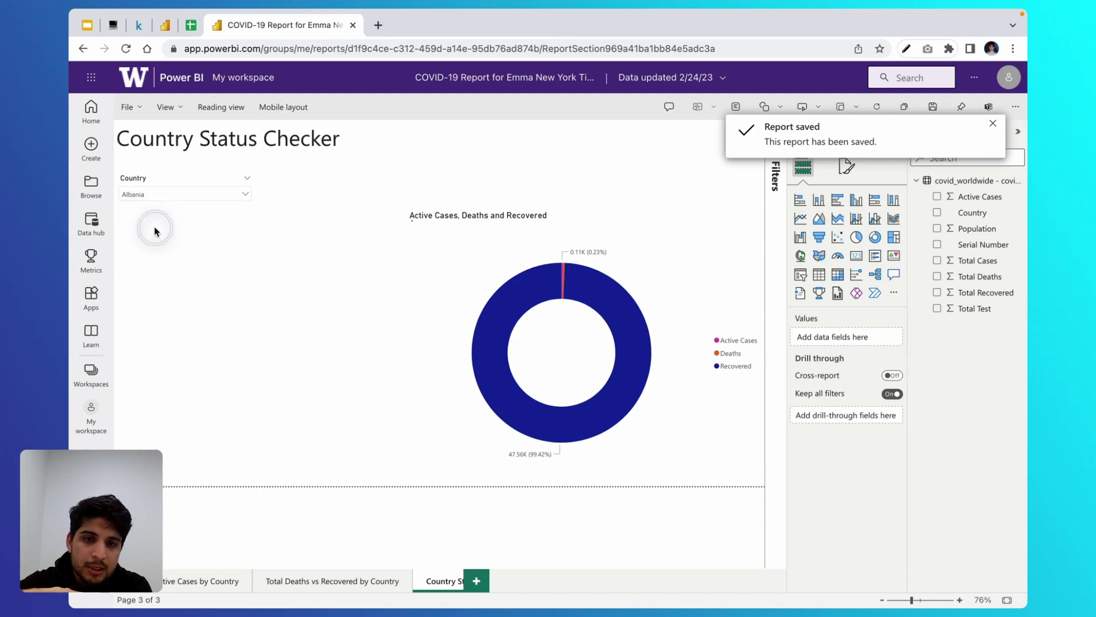
{"action": "left_click", "coordinate": [183, 195]}
{"action": "left_click", "coordinate": [164, 264]}
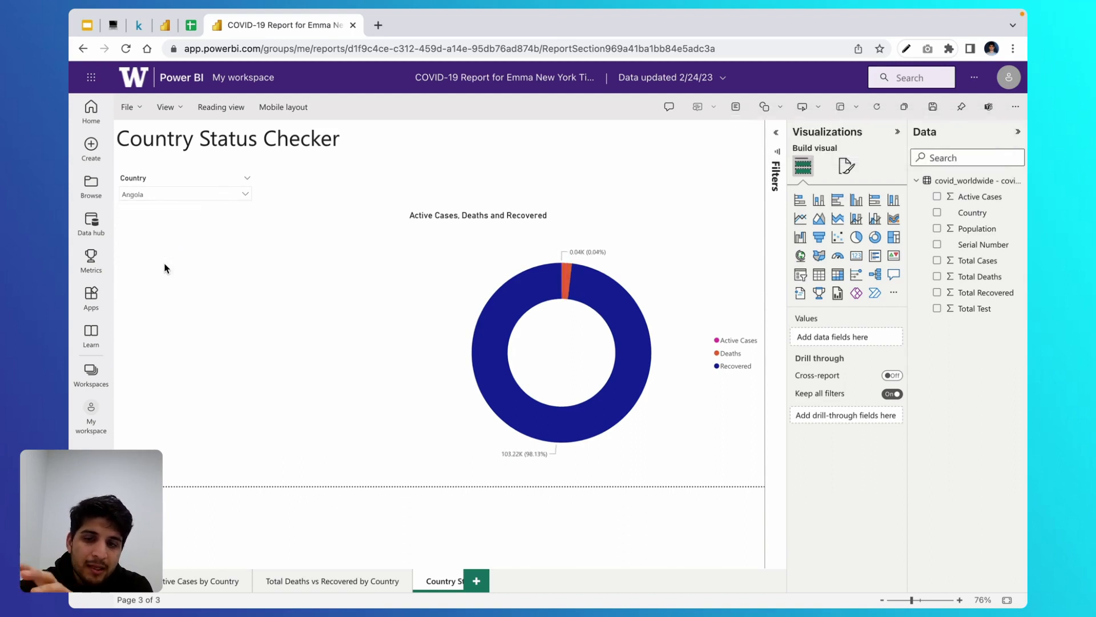
{"action": "left_click", "coordinate": [176, 194]}
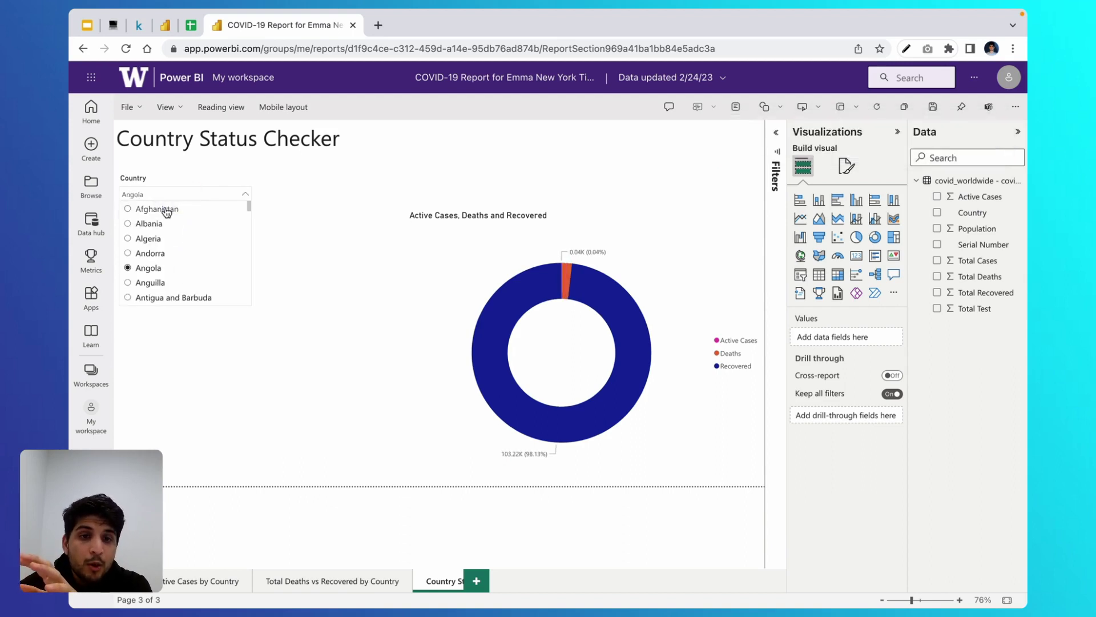
{"action": "left_click", "coordinate": [158, 210]}
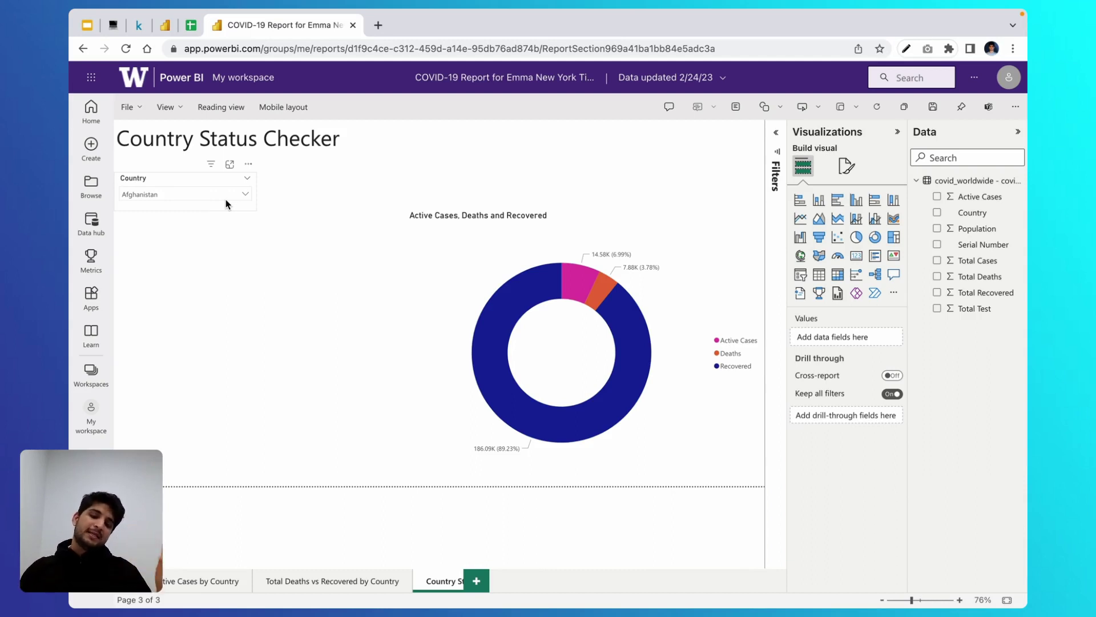
Step: Check the example slide in Google Slides, return to Power BI, and insert a text box widened to fill the space beside the donut chart
{"action": "key", "text": "ctrl+Tab"}
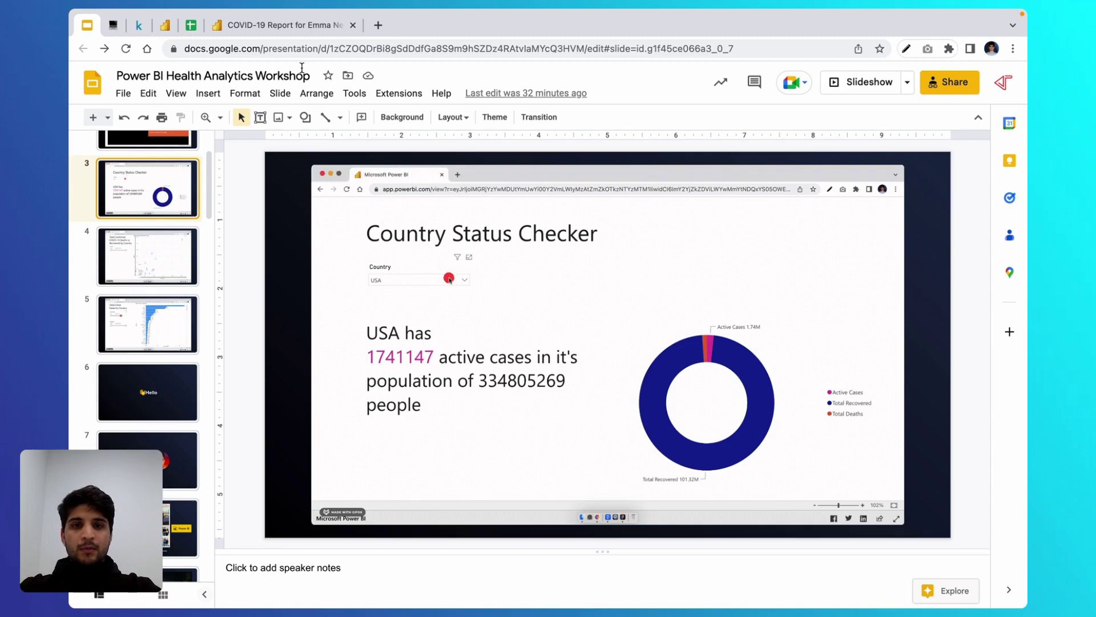
{"action": "left_click", "coordinate": [286, 22]}
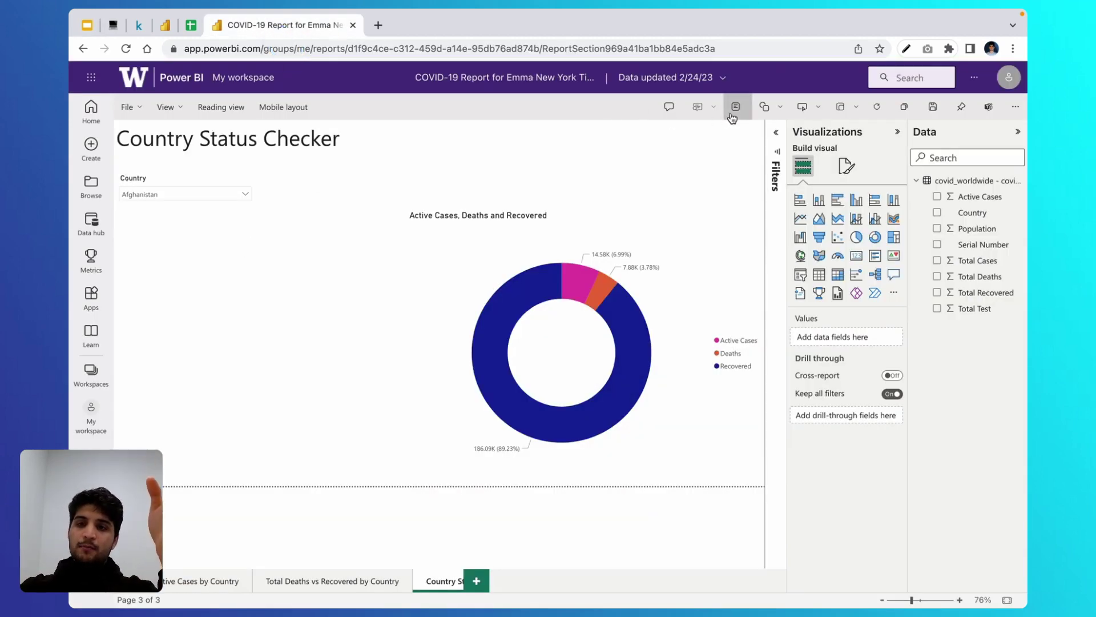
{"action": "scroll", "coordinate": [737, 116], "scroll_direction": "up", "scroll_amount": 5}
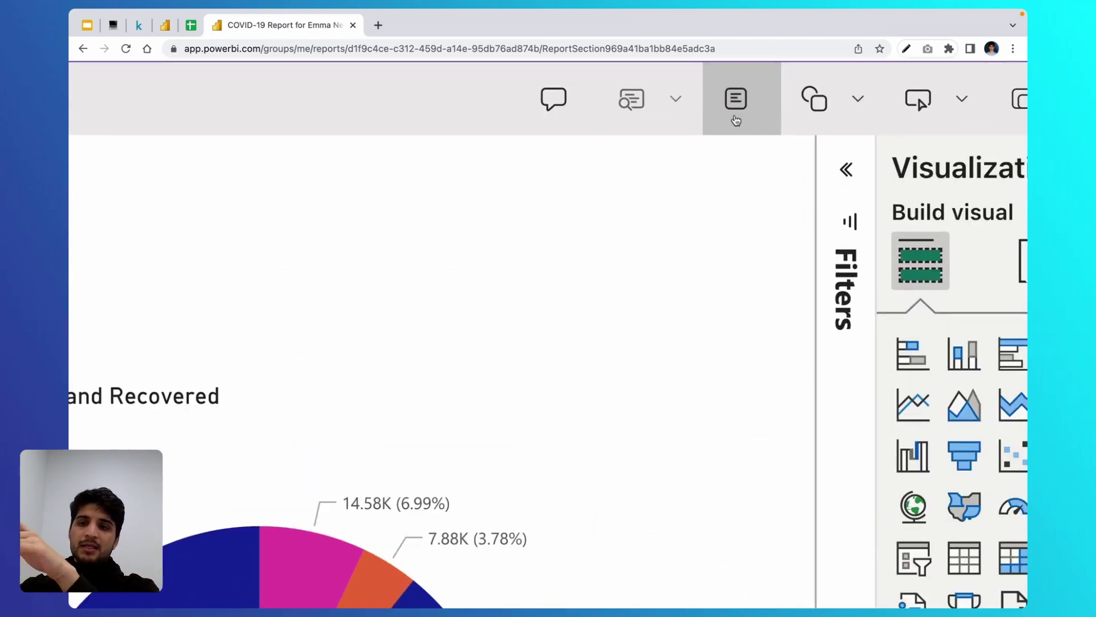
{"action": "left_click", "coordinate": [735, 118]}
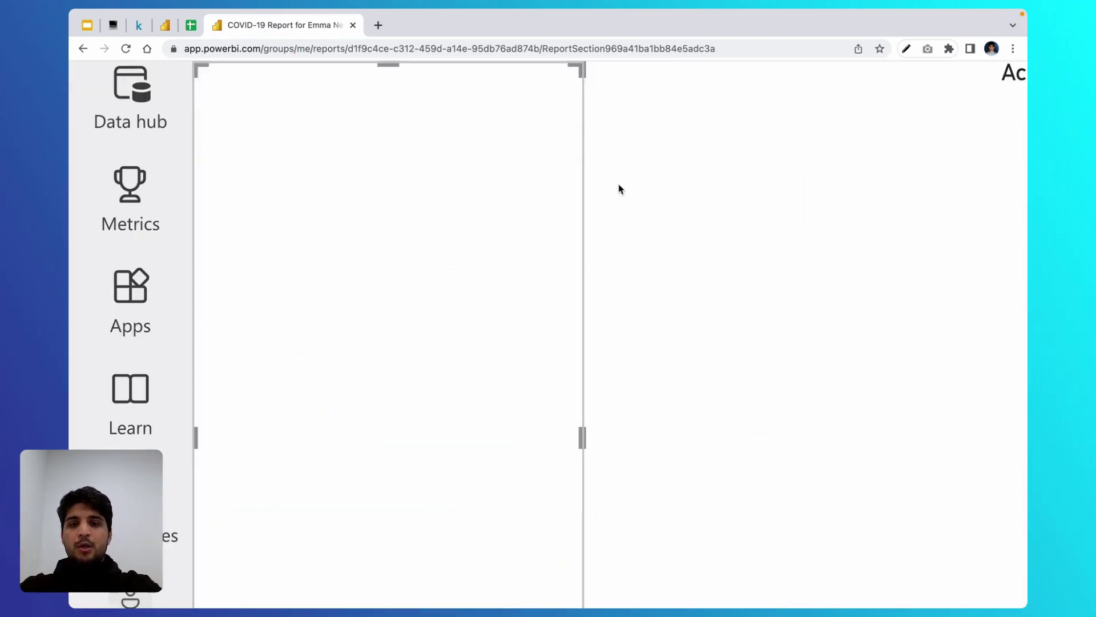
{"action": "scroll", "coordinate": [619, 186], "scroll_direction": "down", "scroll_amount": 5}
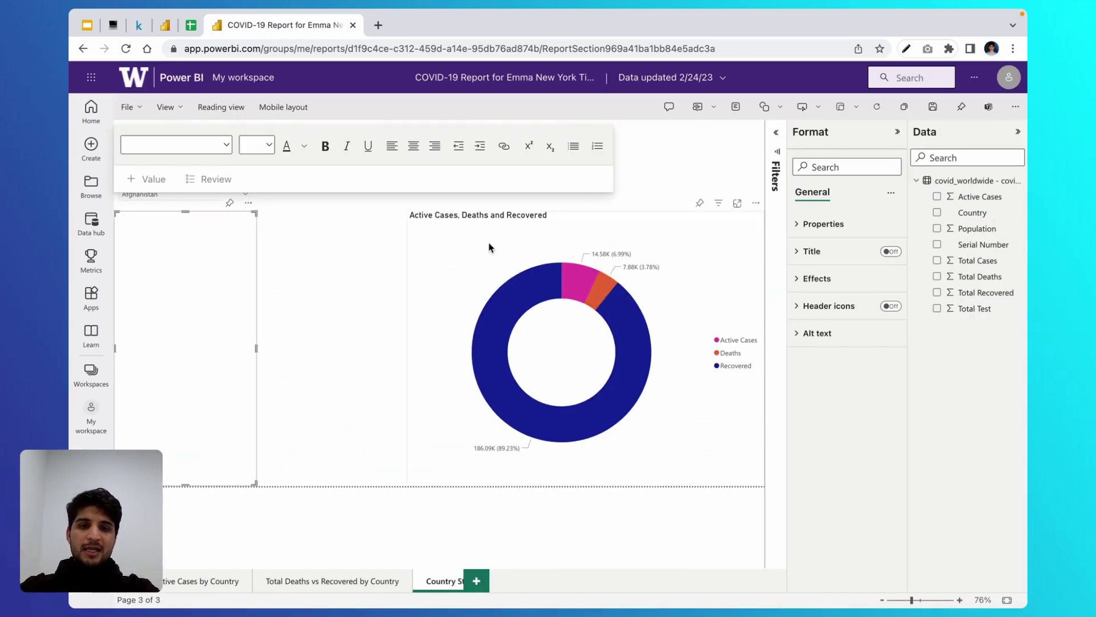
{"action": "left_click", "coordinate": [254, 485]}
{"action": "left_click_drag", "start_coordinate": [254, 485], "coordinate": [391, 406]}
{"action": "left_click", "coordinate": [257, 267]}
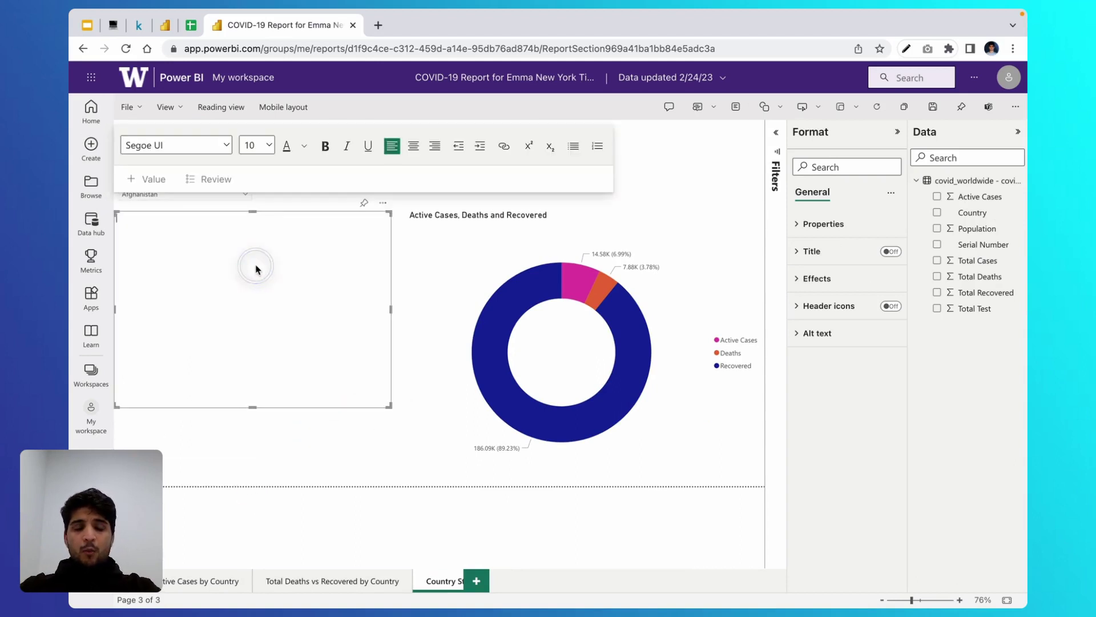
Step: Insert a dynamic value calculated from "country" into the text box, name it and save it
{"action": "left_click", "coordinate": [147, 182]}
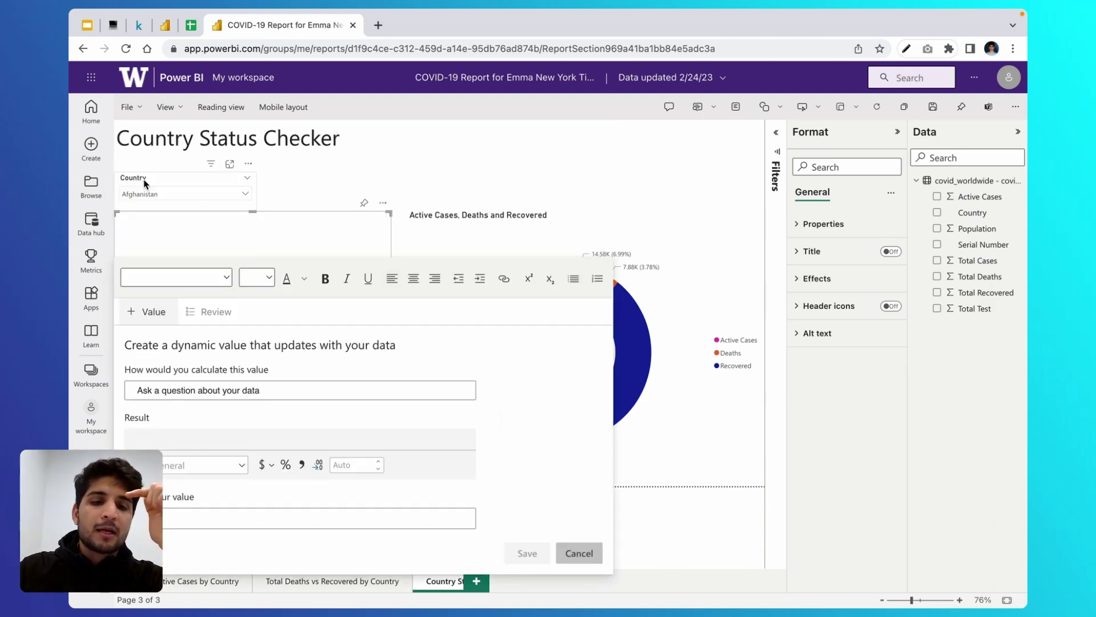
{"action": "left_click", "coordinate": [216, 393]}
{"action": "type", "text": "country"}
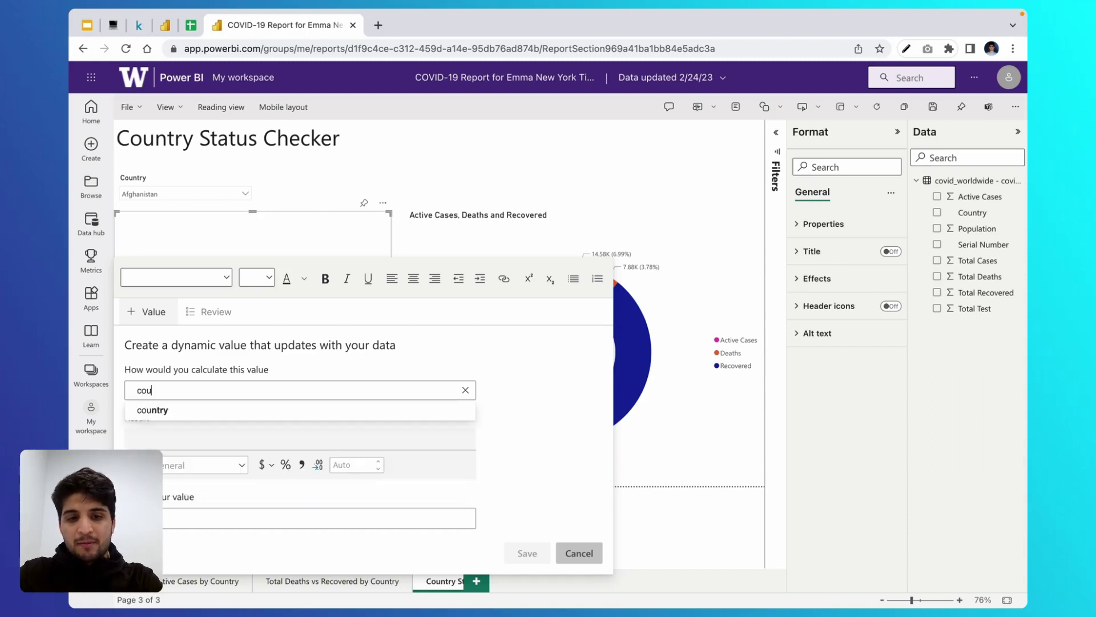
{"action": "left_click", "coordinate": [196, 411]}
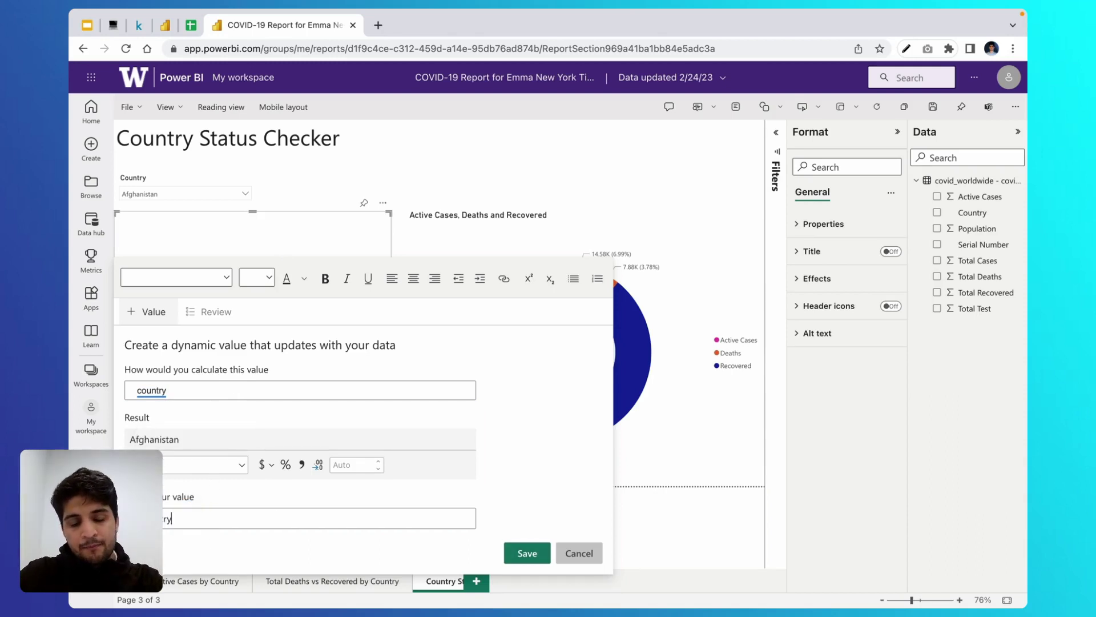
{"action": "left_click", "coordinate": [526, 553]}
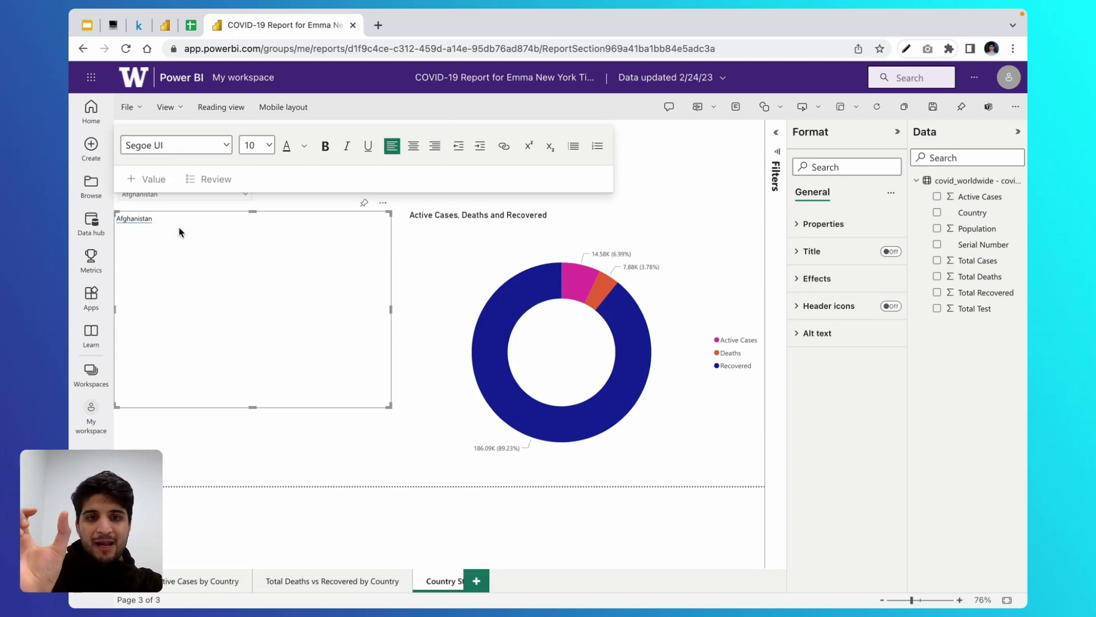
Step: Add the word "has" after the country value in the text box
{"action": "left_click", "coordinate": [140, 244]}
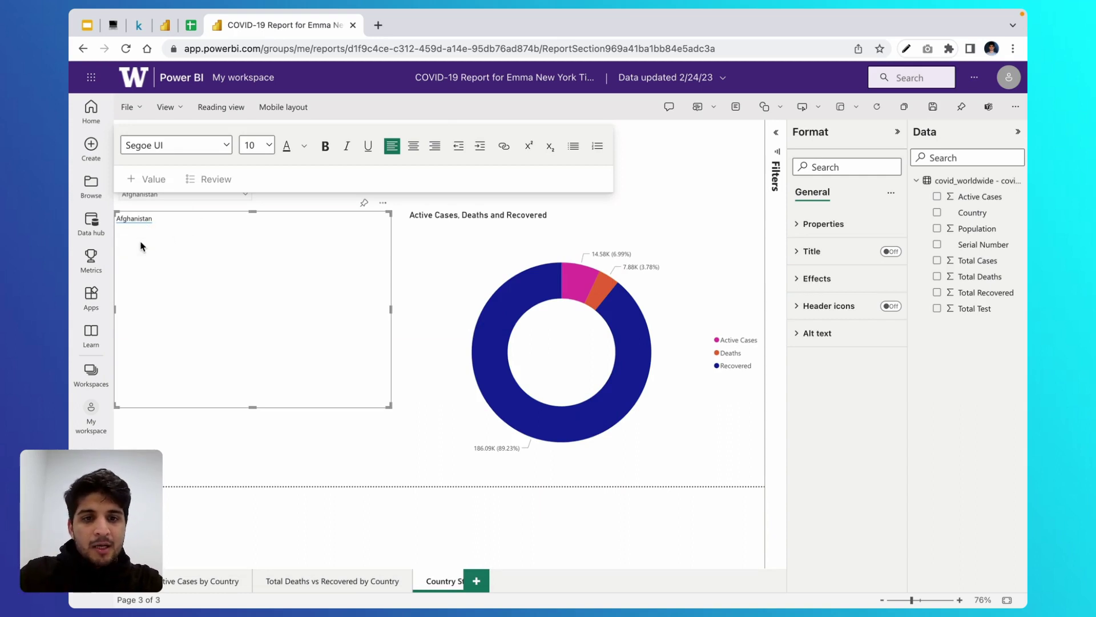
{"action": "left_click", "coordinate": [155, 219]}
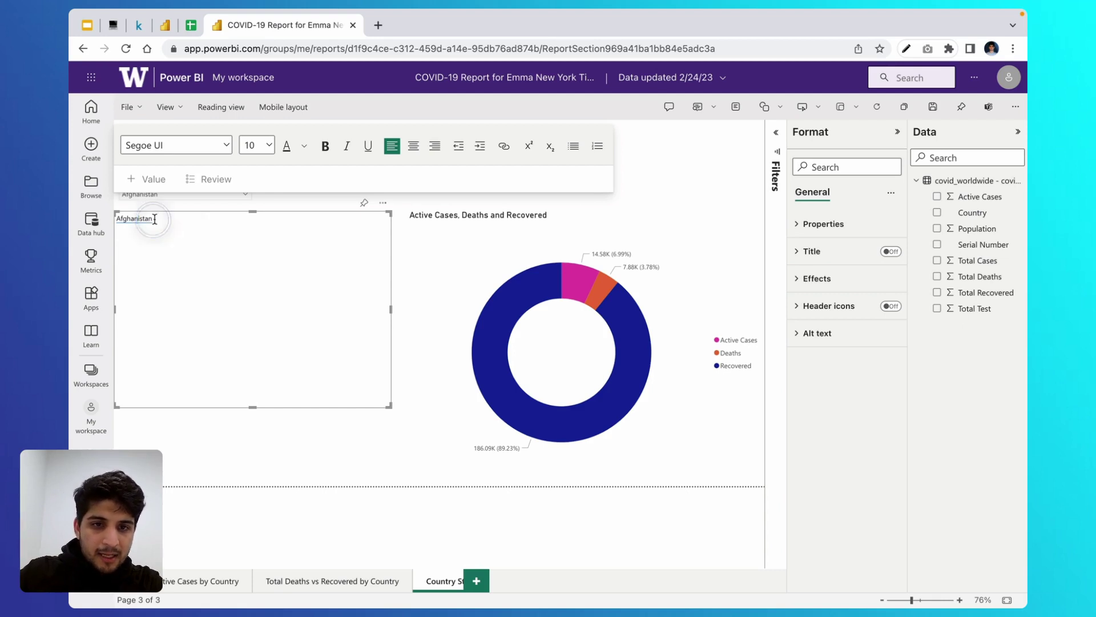
{"action": "left_click", "coordinate": [155, 219]}
{"action": "double_click", "coordinate": [155, 219]}
{"action": "key", "text": "Right"}
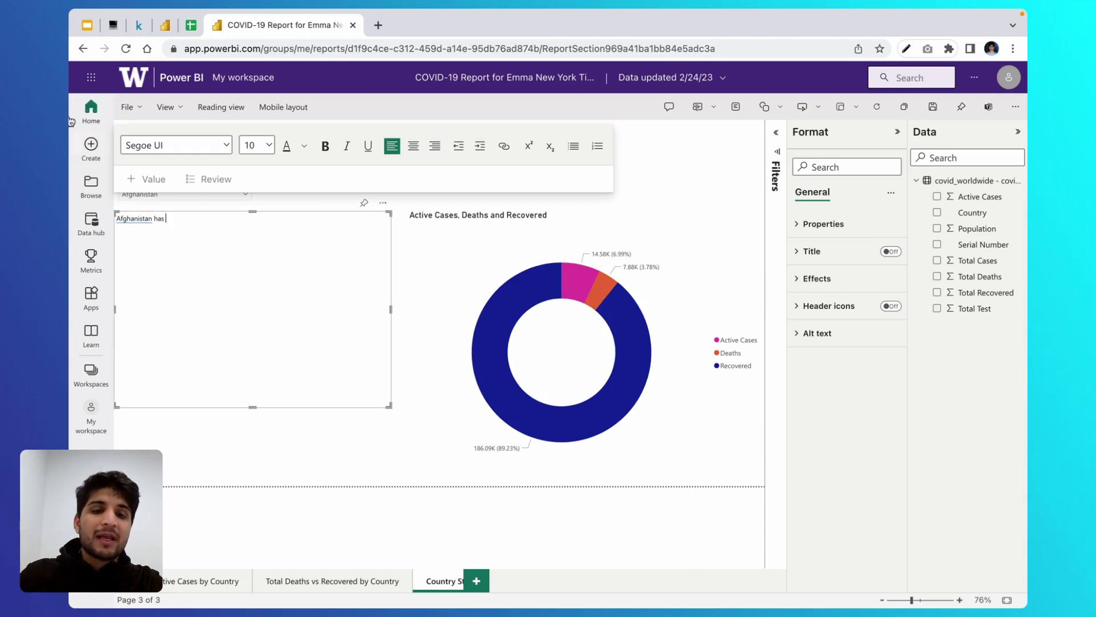
Step: Insert a named "active case" dynamic value with 0 decimal places after "has", followed by the text "active cases"
{"action": "left_click", "coordinate": [150, 179]}
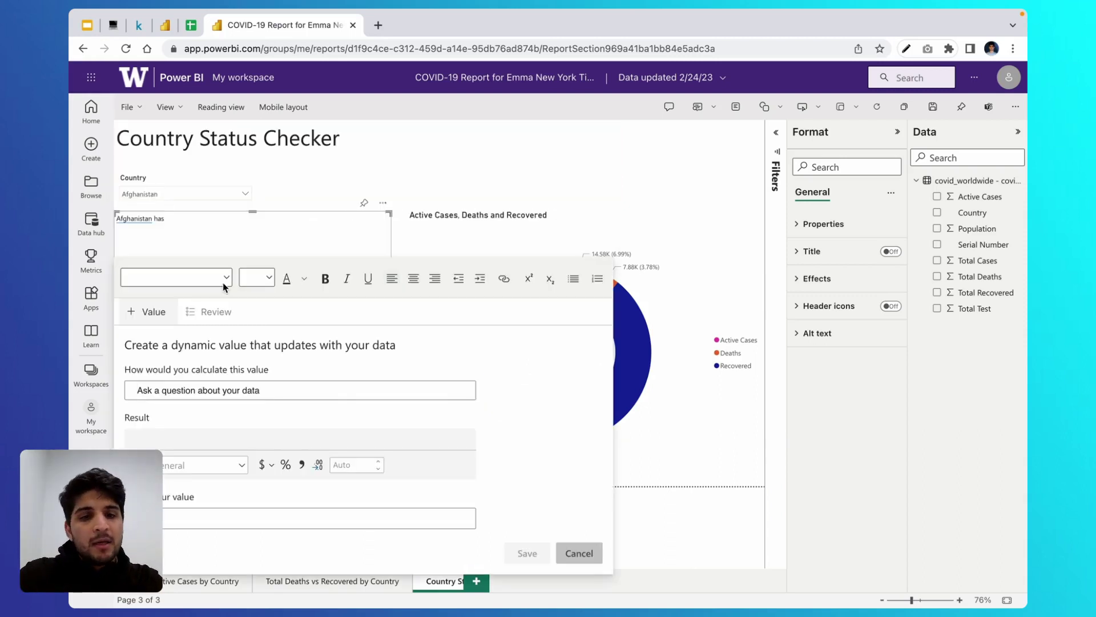
{"action": "type", "text": "active"}
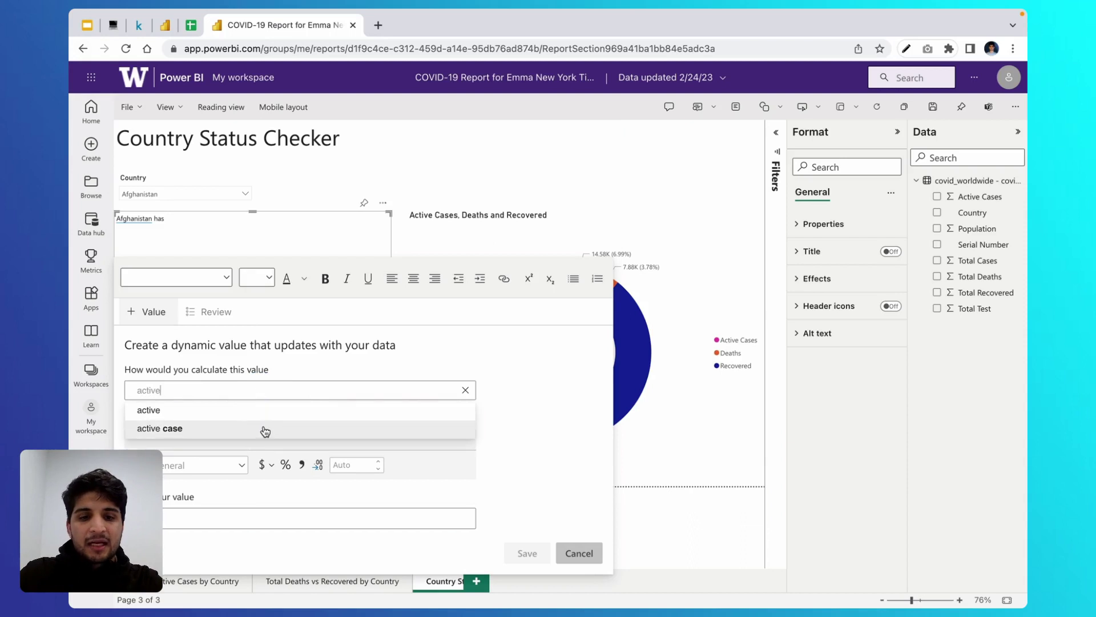
{"action": "left_click", "coordinate": [222, 430]}
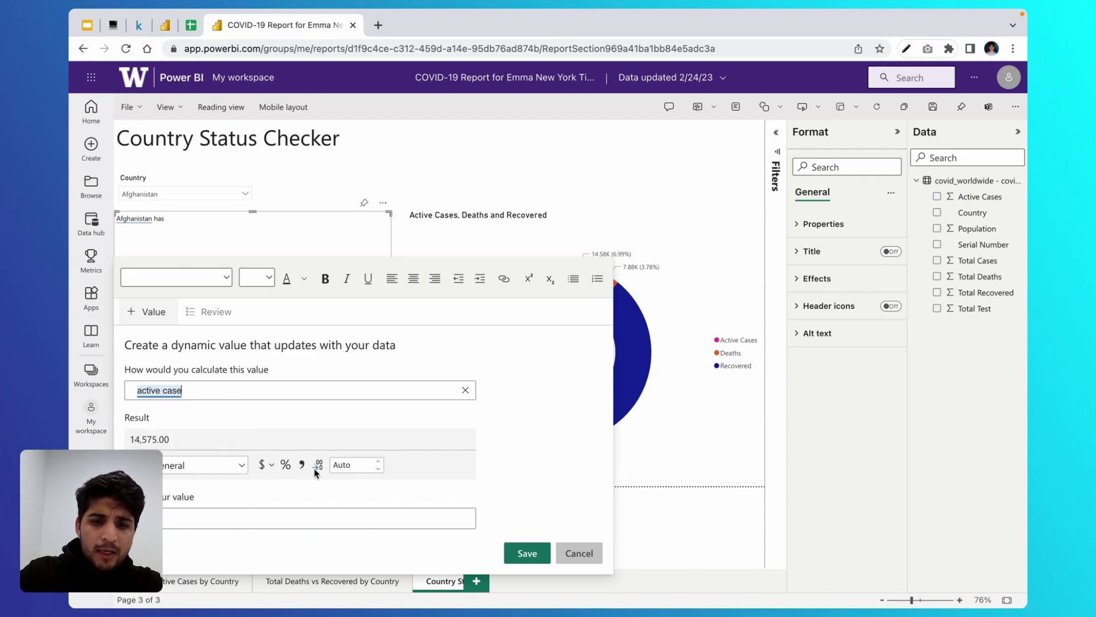
{"action": "left_click", "coordinate": [361, 465]}
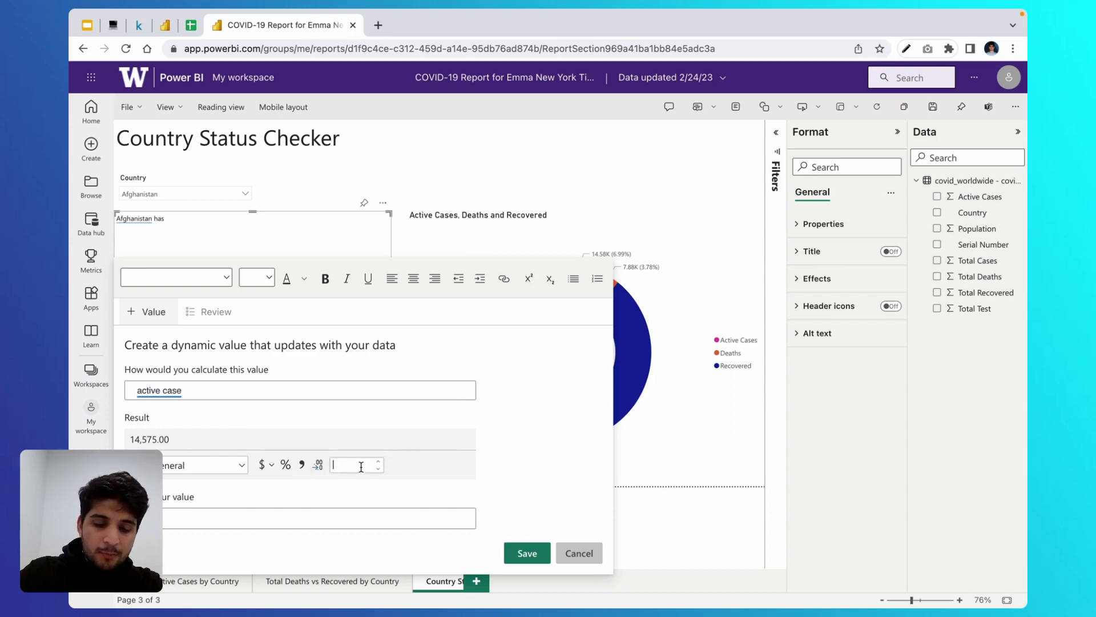
{"action": "type", "text": "0"}
{"action": "left_click", "coordinate": [350, 502]}
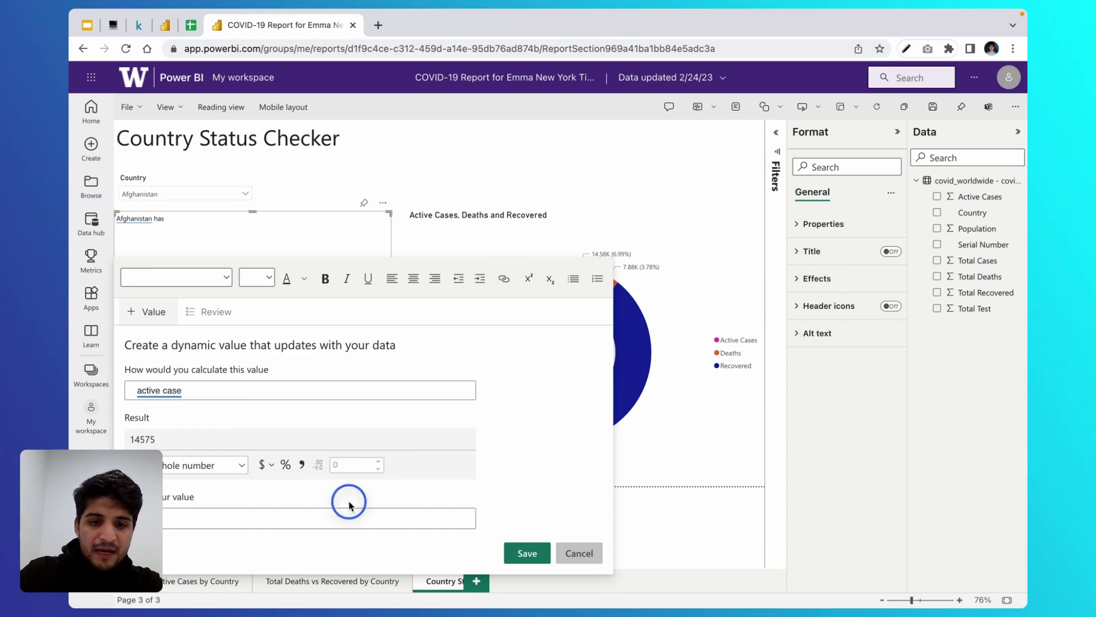
{"action": "left_click", "coordinate": [349, 522]}
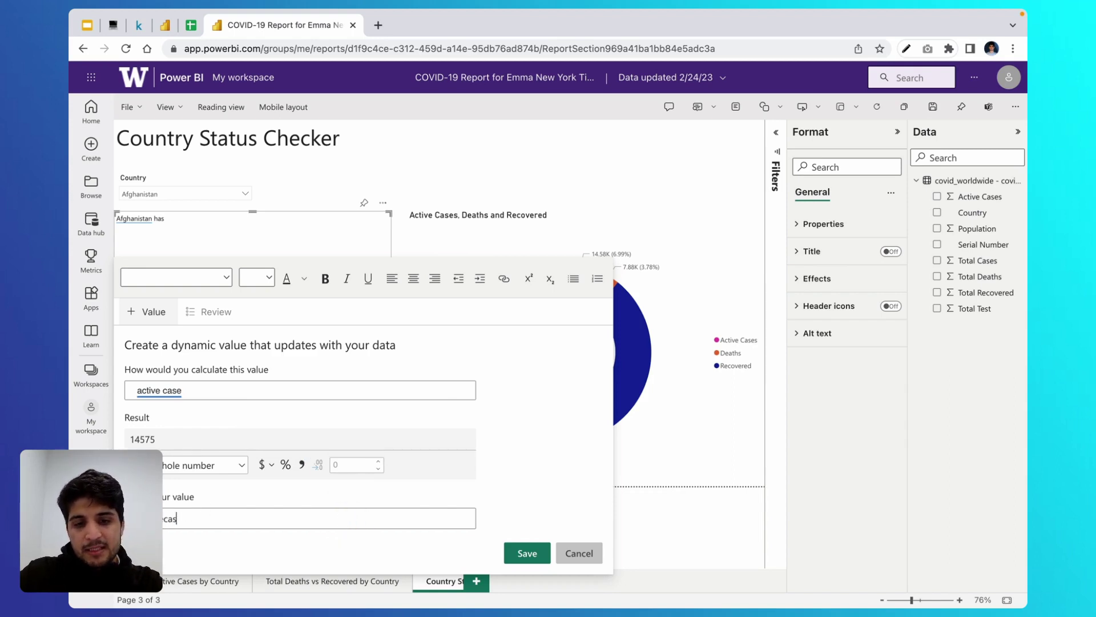
{"action": "left_click", "coordinate": [527, 552]}
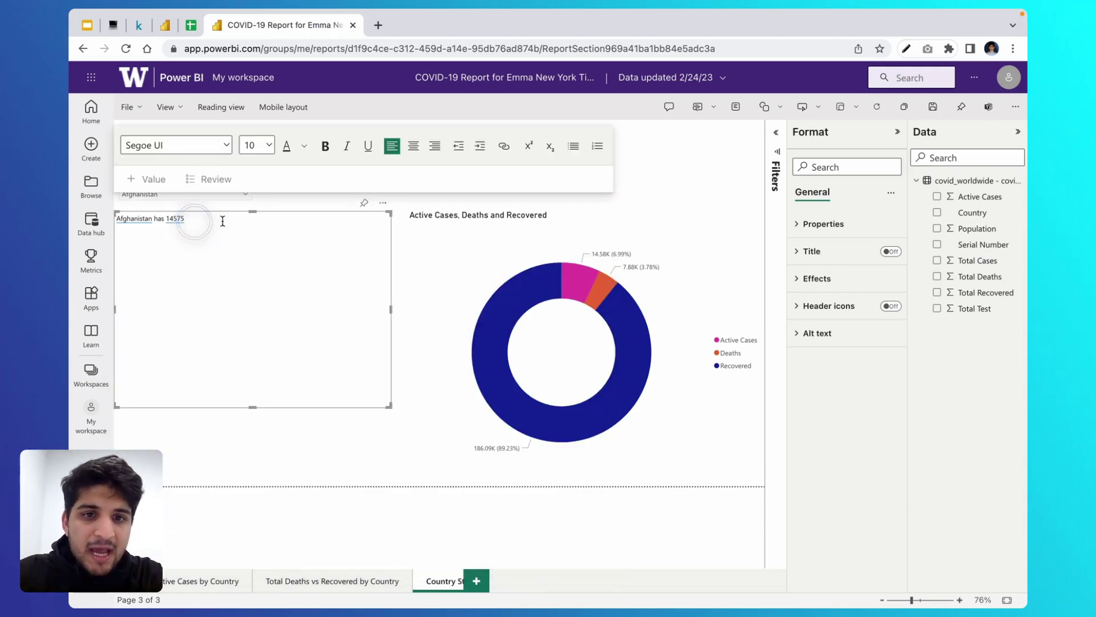
{"action": "type", "text": "active cases"}
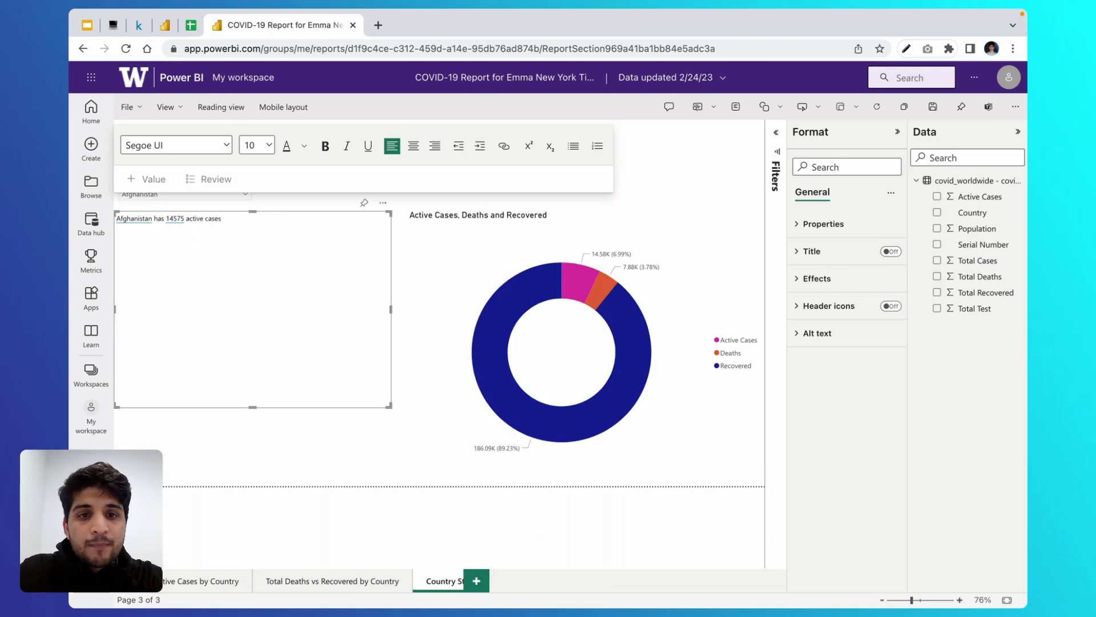
Step: Check the Country Status Checker example slide in Google Slides, then return to the Power BI report and inspect the donut's Active Cases slice
{"action": "key", "text": "super+1"}
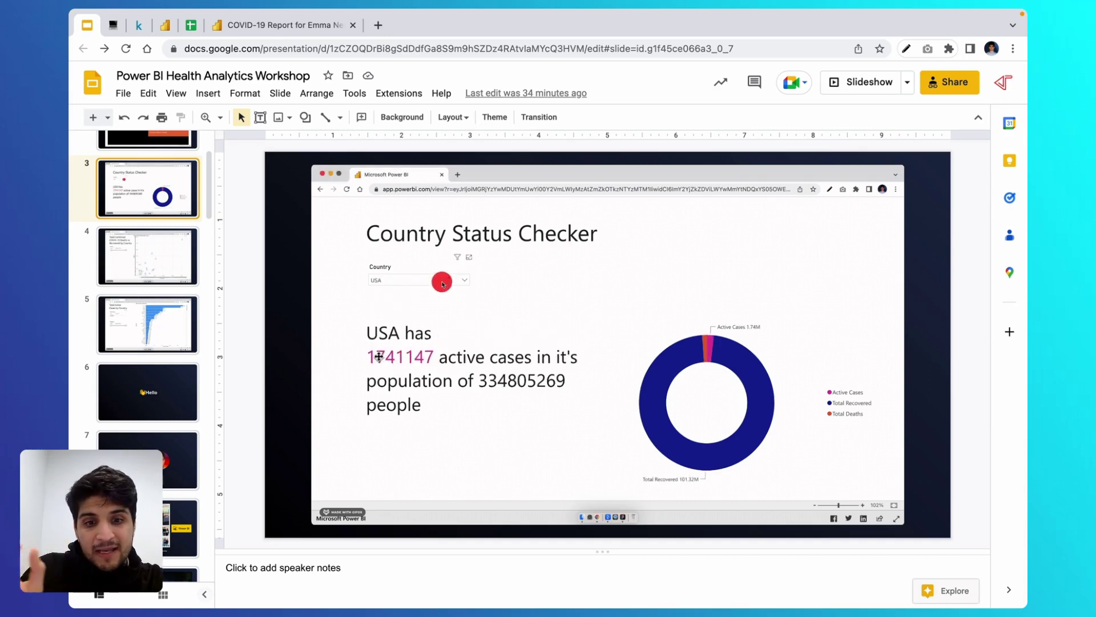
{"action": "left_click", "coordinate": [228, 23]}
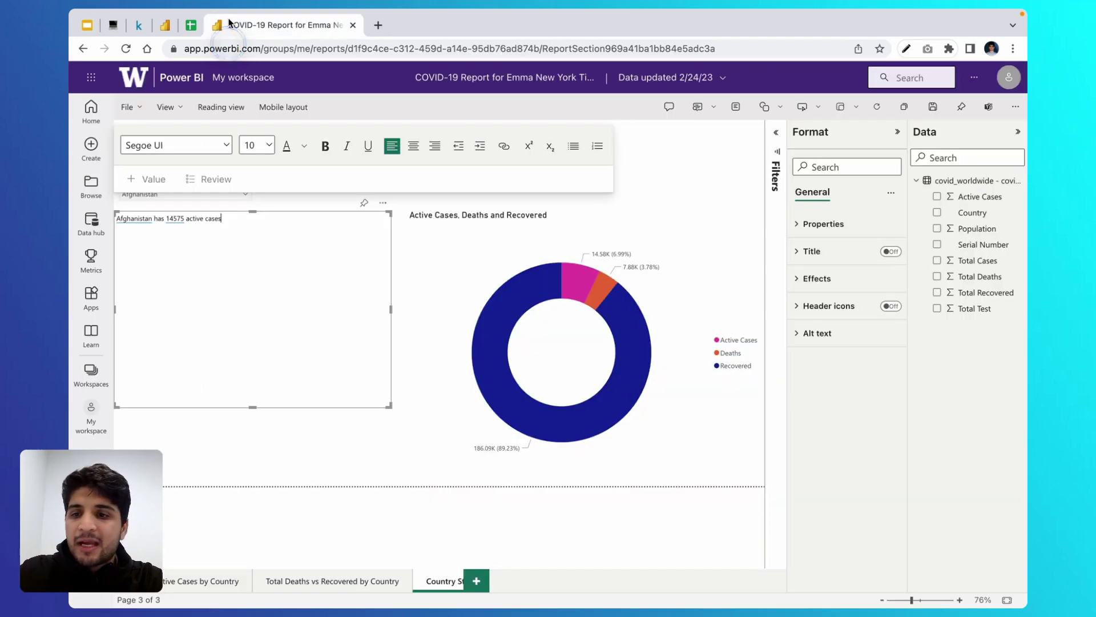
{"action": "mouse_move", "coordinate": [573, 266]}
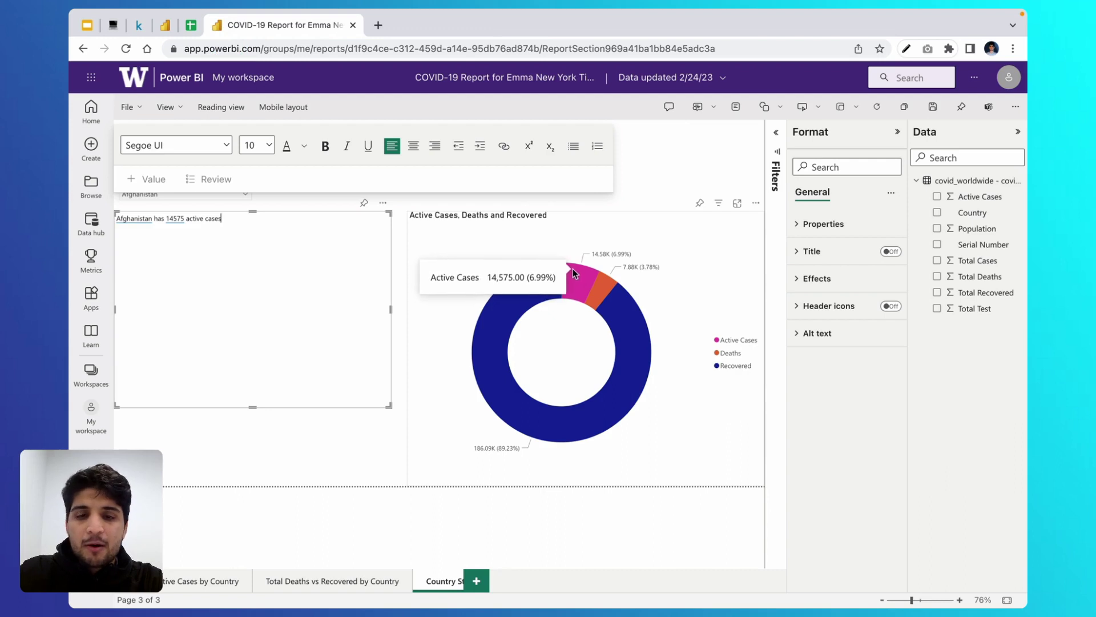
Step: Color the active case dynamic value in the text box magenta to match the donut's Active Cases slice
{"action": "left_click", "coordinate": [166, 221]}
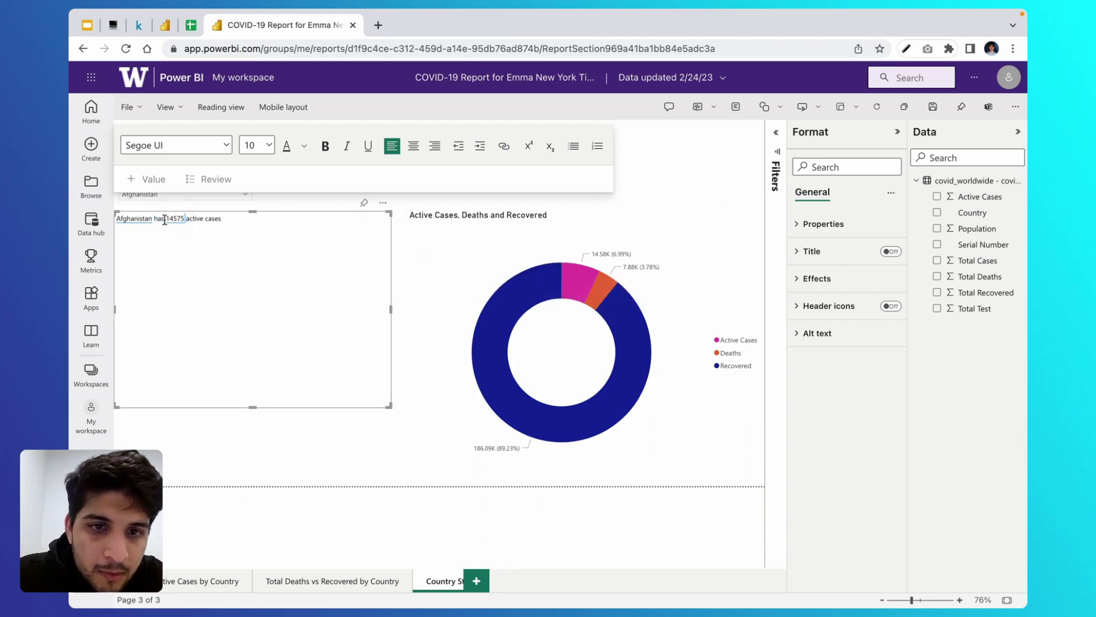
{"action": "left_click", "coordinate": [166, 221]}
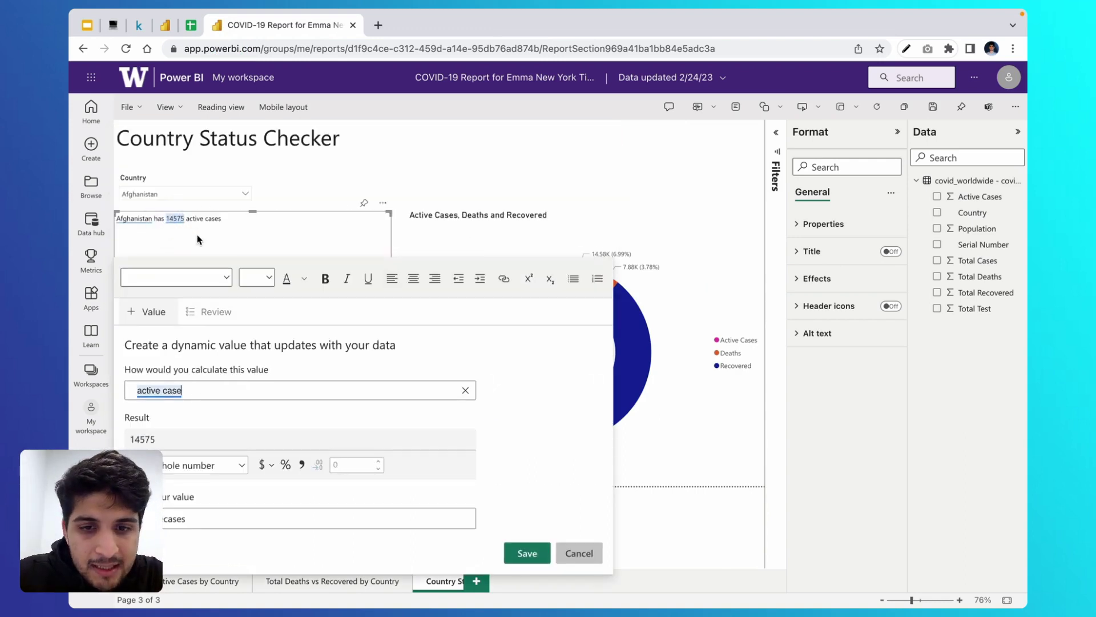
{"action": "left_click", "coordinate": [304, 285]}
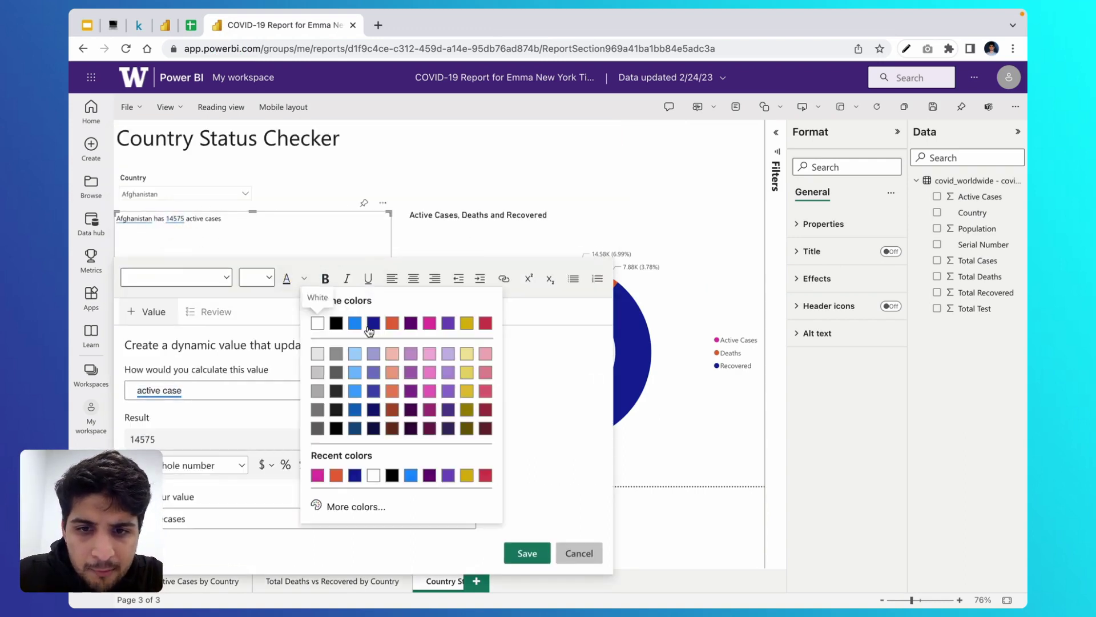
{"action": "left_click", "coordinate": [430, 319]}
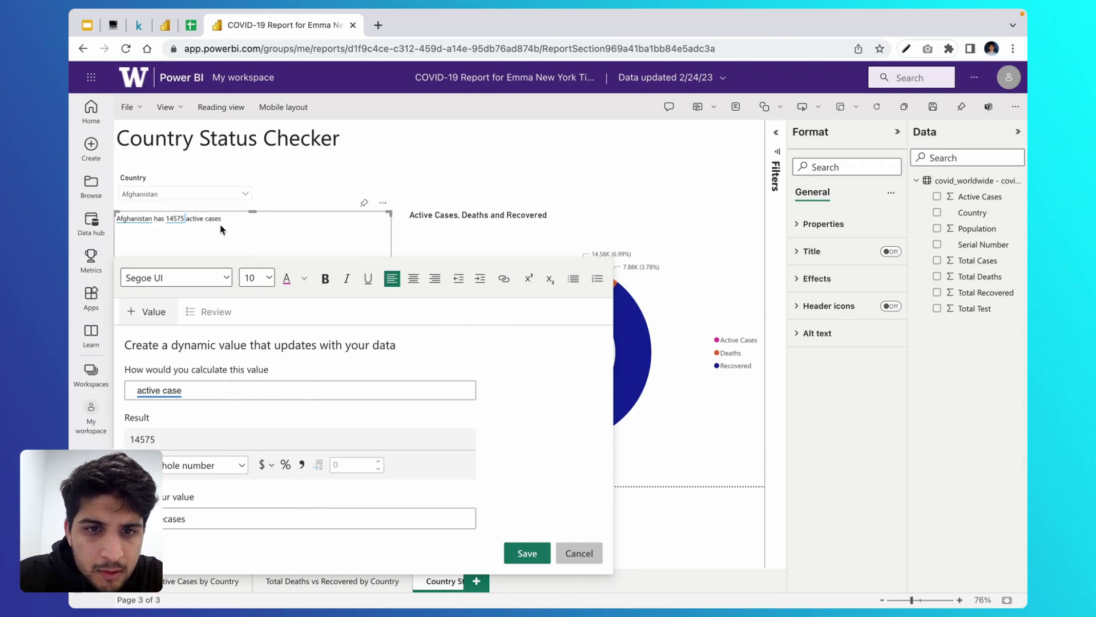
{"action": "double_click", "coordinate": [174, 218]}
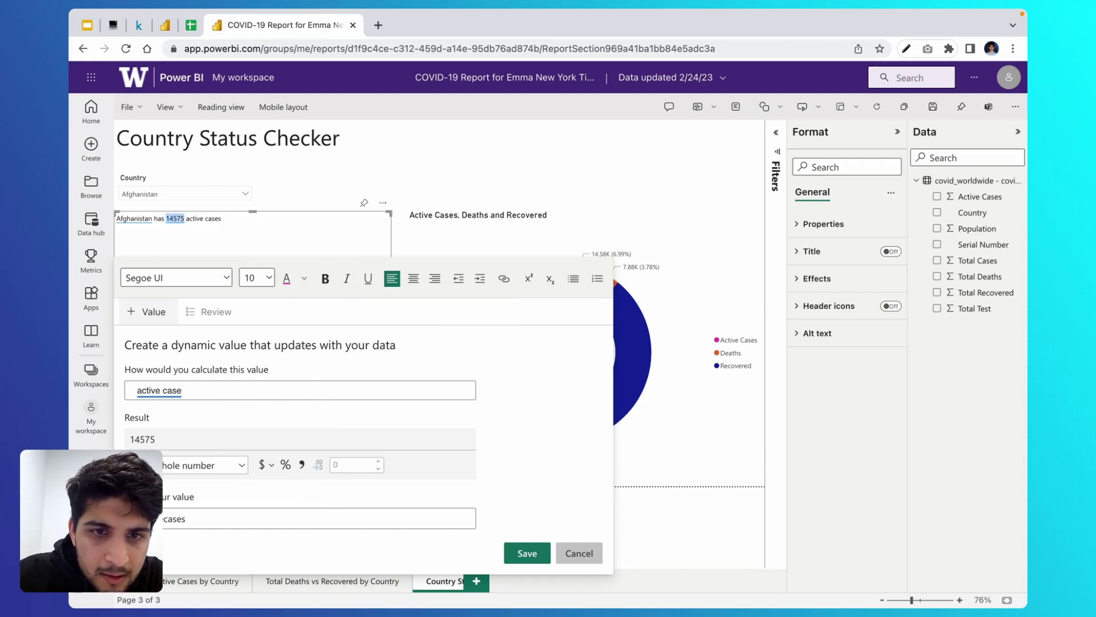
{"action": "left_click", "coordinate": [287, 278]}
Step: Add "out of it's population of" after "active cases" and insert a saved dynamic value named population, calculated from "population" with 0 decimal places
{"action": "left_click", "coordinate": [225, 218]}
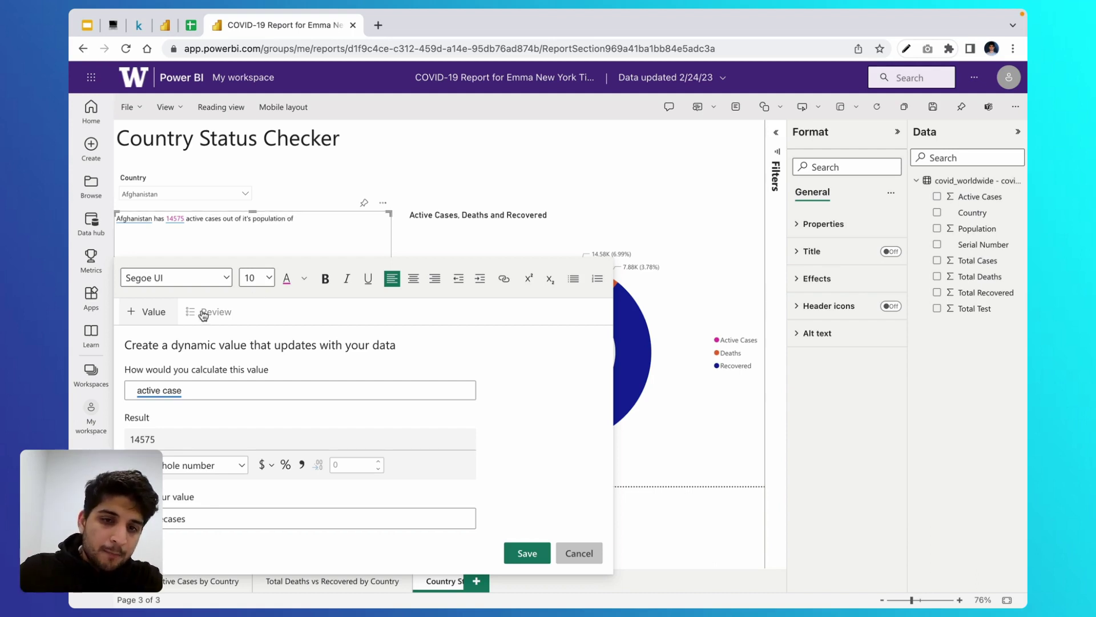
{"action": "left_click", "coordinate": [167, 311]}
{"action": "left_click", "coordinate": [212, 393]}
{"action": "type", "text": "popu"}
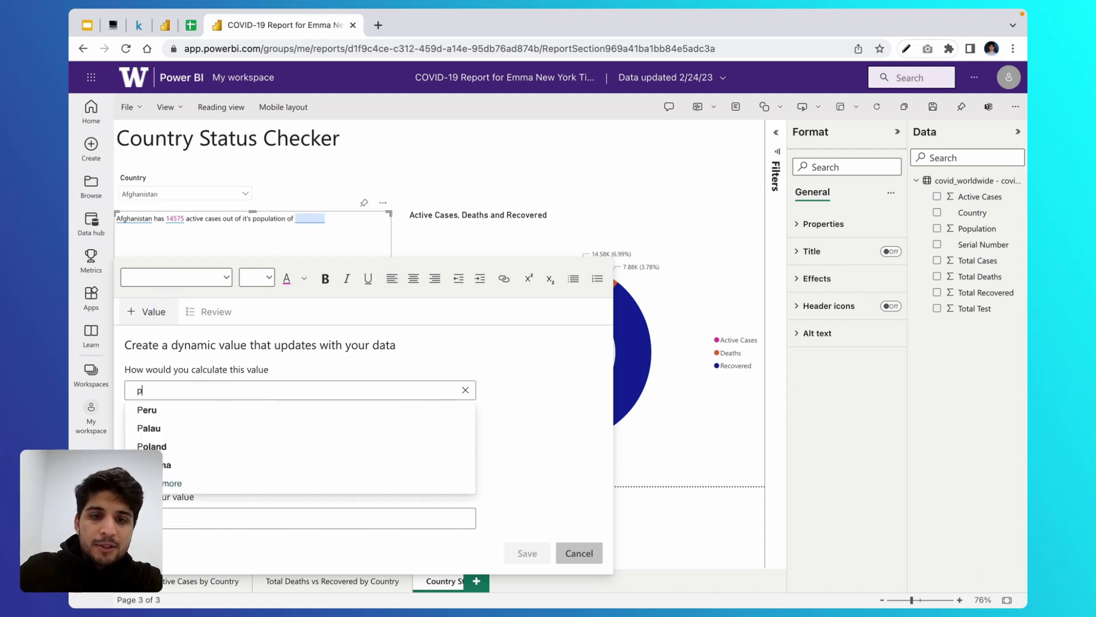
{"action": "left_click", "coordinate": [198, 412]}
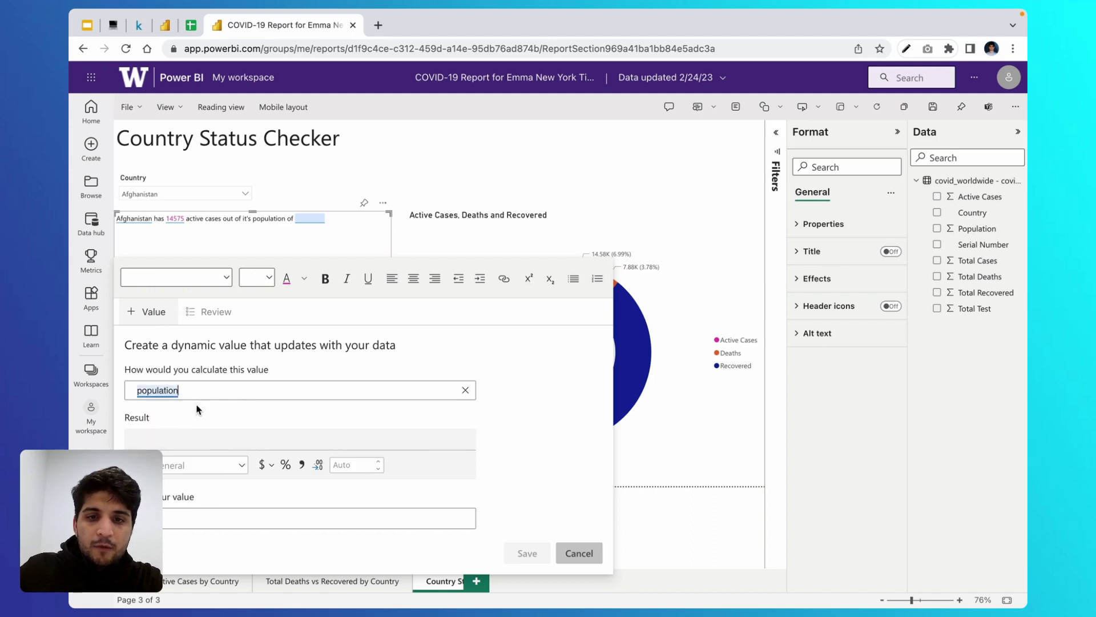
{"action": "left_click", "coordinate": [359, 463]}
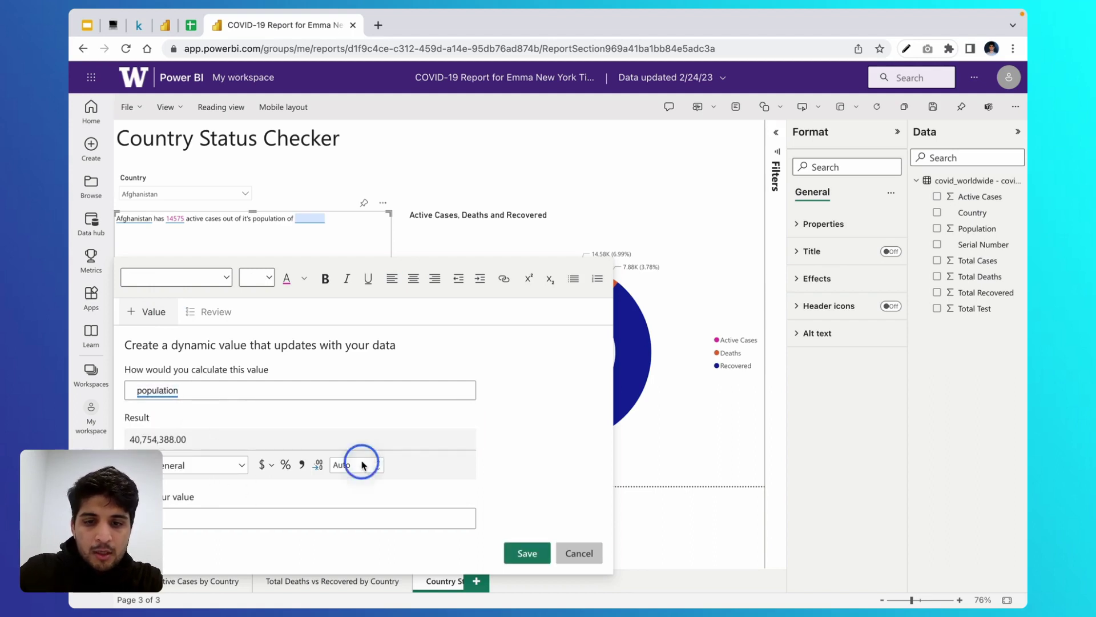
{"action": "type", "text": "0"}
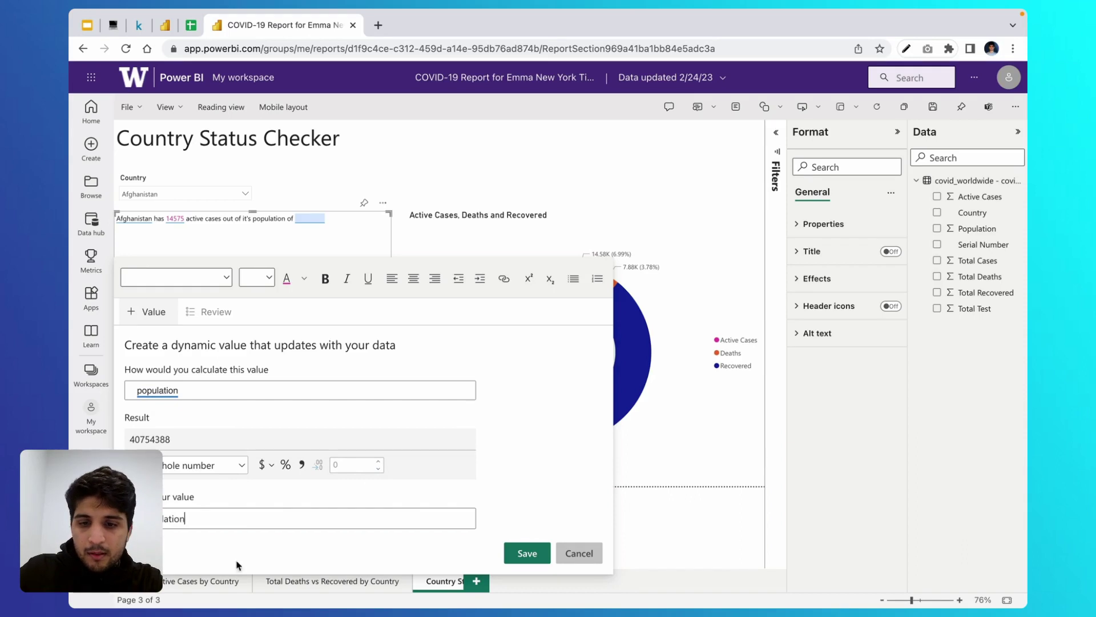
{"action": "left_click", "coordinate": [527, 552]}
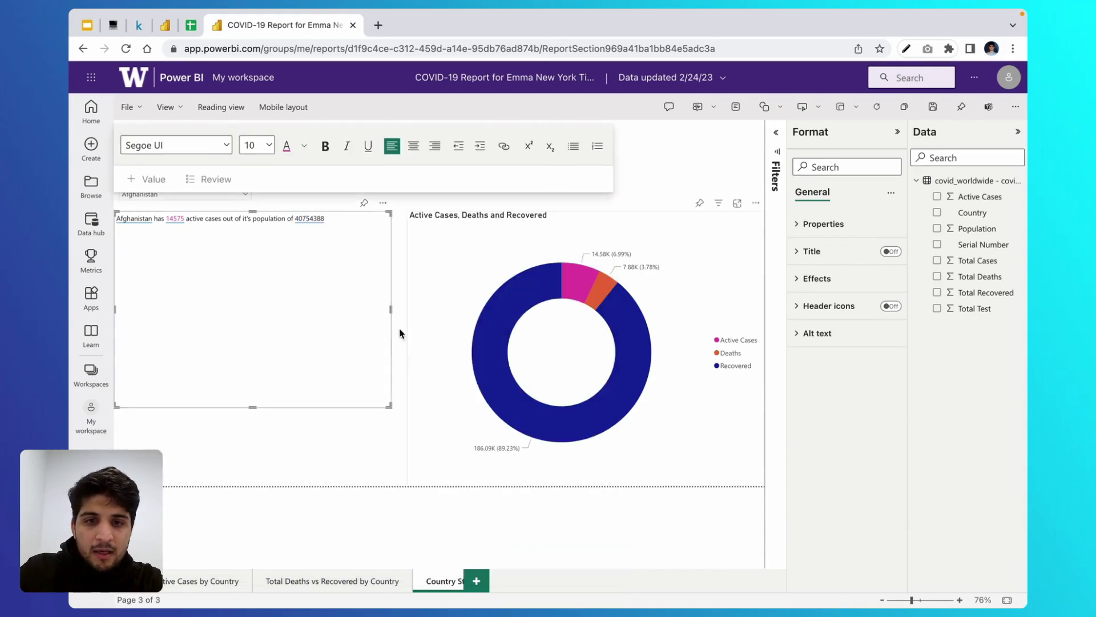
Step: Set the whole summary text to font size 28 and shorten the text box to fit three lines
{"action": "double_click", "coordinate": [254, 219]}
{"action": "triple_click", "coordinate": [254, 219]}
{"action": "key", "text": "ctrl+a"}
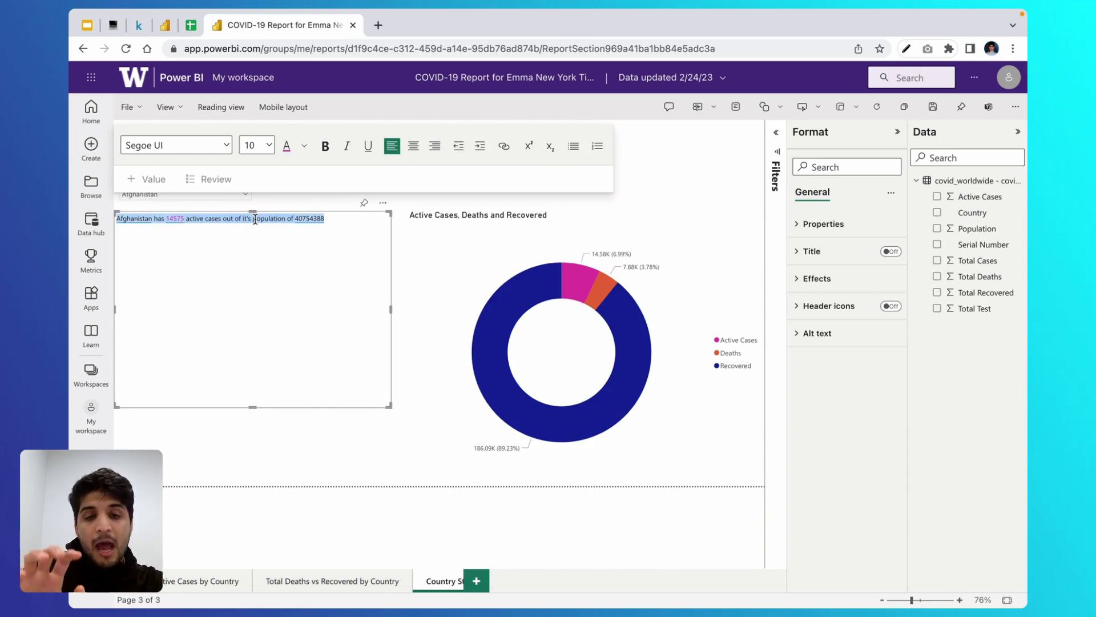
{"action": "left_click", "coordinate": [268, 146]}
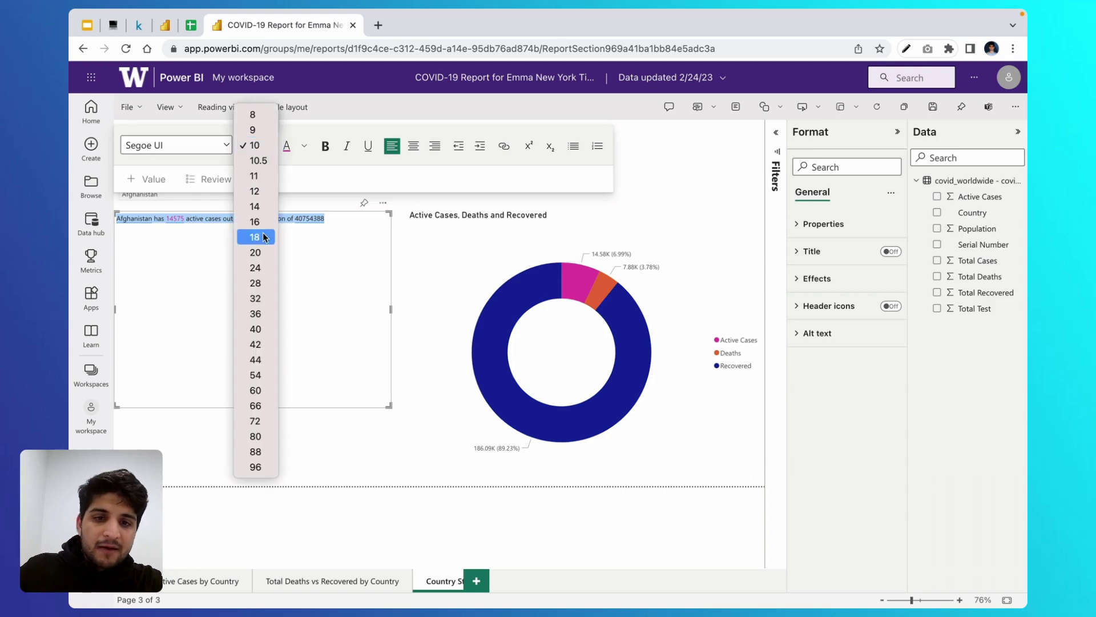
{"action": "left_click", "coordinate": [266, 268]}
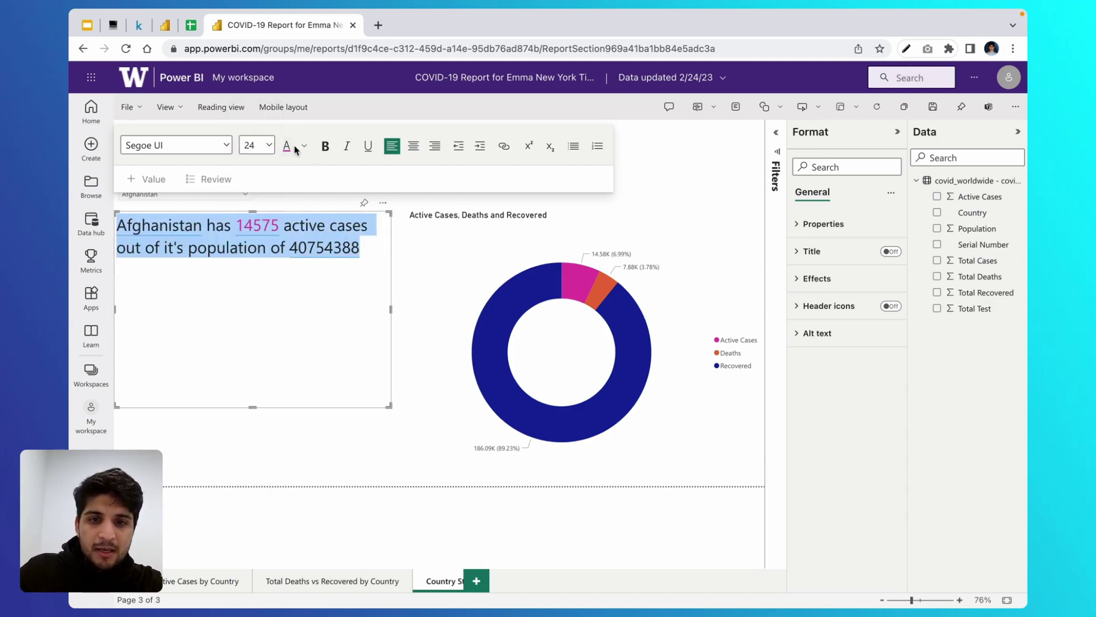
{"action": "left_click", "coordinate": [267, 146]}
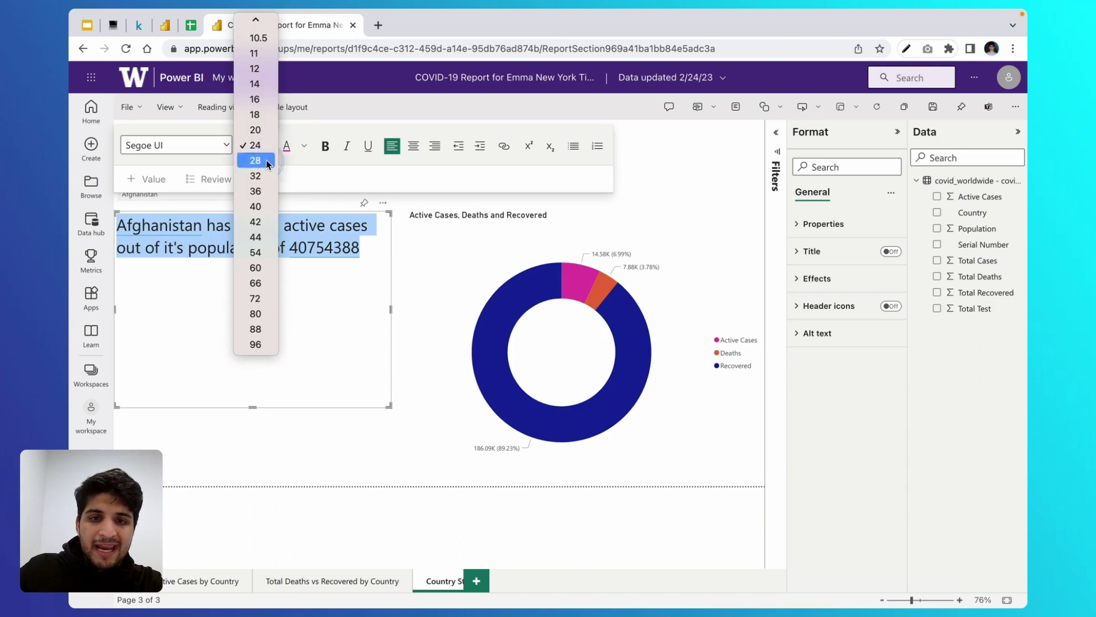
{"action": "left_click", "coordinate": [262, 161]}
{"action": "left_click", "coordinate": [252, 407]}
{"action": "left_click_drag", "start_coordinate": [253, 407], "coordinate": [252, 296]}
Step: Add "people" after the population value and set the whole summary sentence to font size 28
{"action": "left_click", "coordinate": [251, 277]}
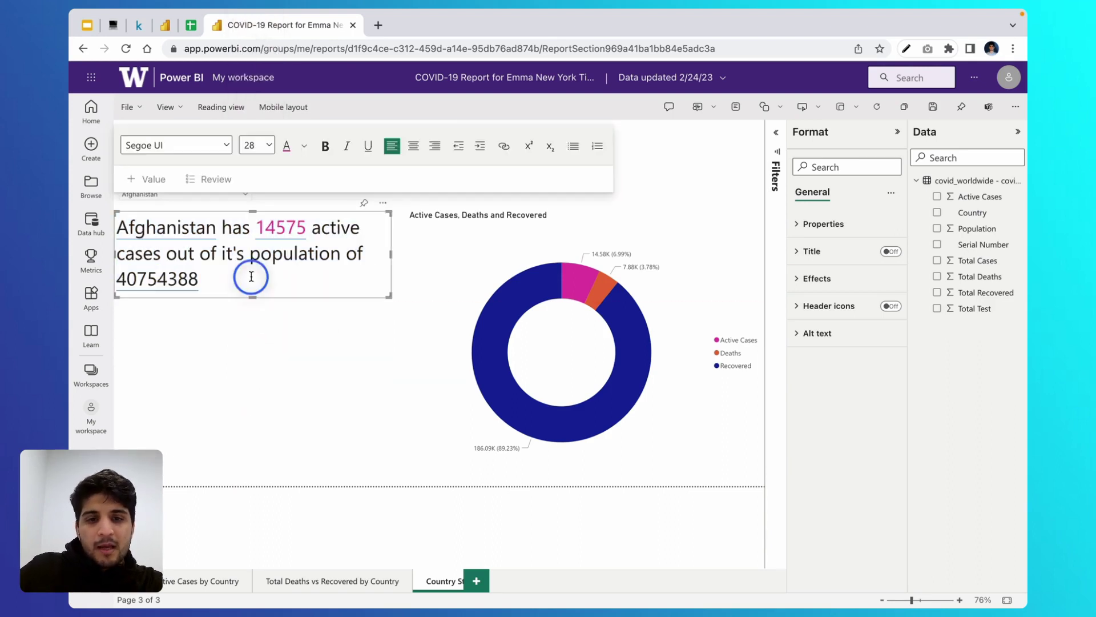
{"action": "type", "text": "people"}
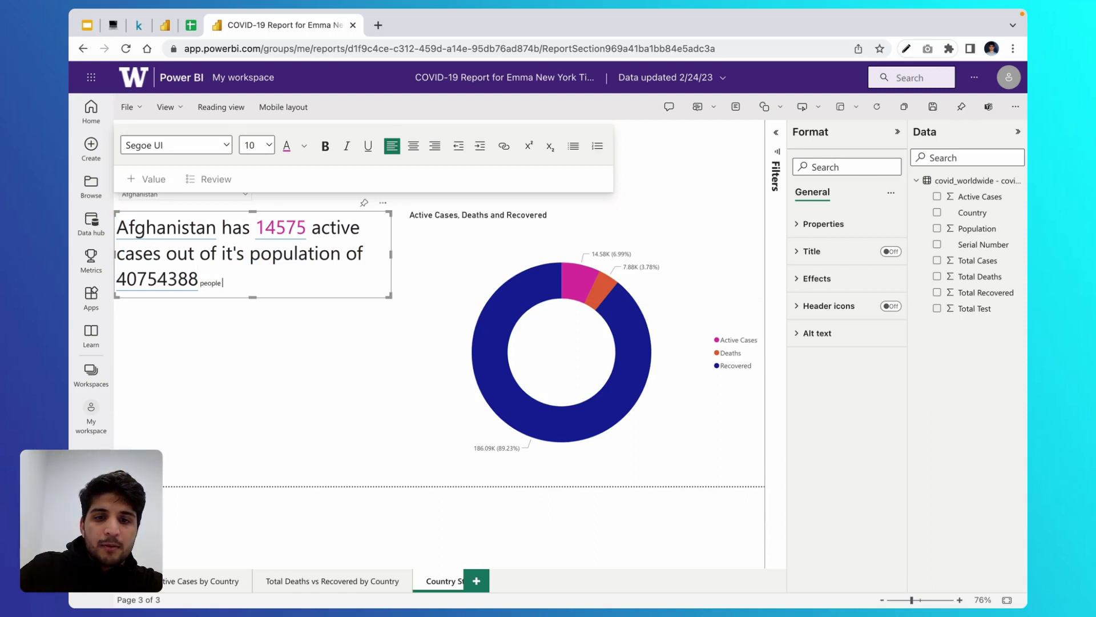
{"action": "key", "text": "ctrl+a"}
{"action": "left_click", "coordinate": [268, 145]}
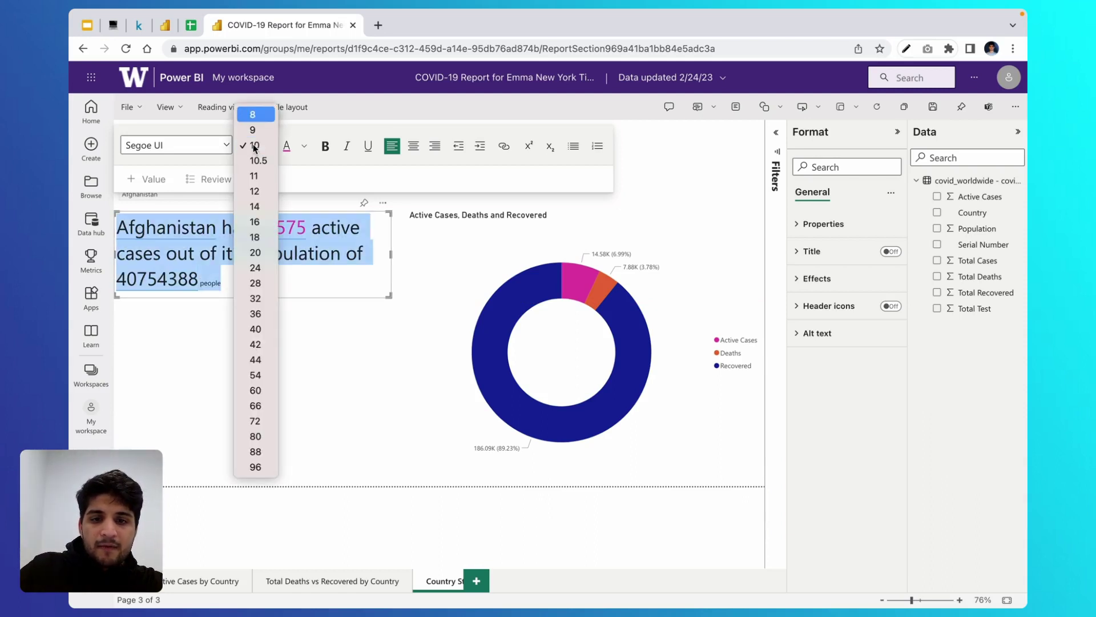
{"action": "left_click", "coordinate": [255, 283]}
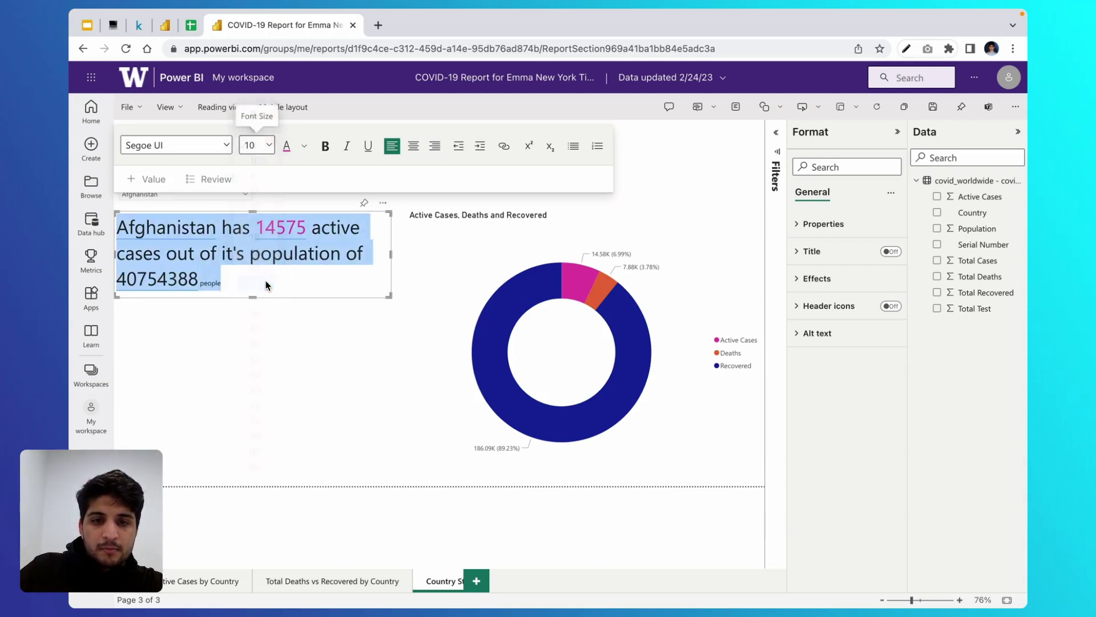
Step: Resize the text box slightly and move it down, leaving a gap below the country slicer
{"action": "mouse_move", "coordinate": [389, 296]}
{"action": "left_mouse_down"}
{"action": "mouse_move", "coordinate": [360, 297]}
{"action": "mouse_move", "coordinate": [381, 312]}
{"action": "left_mouse_up"}
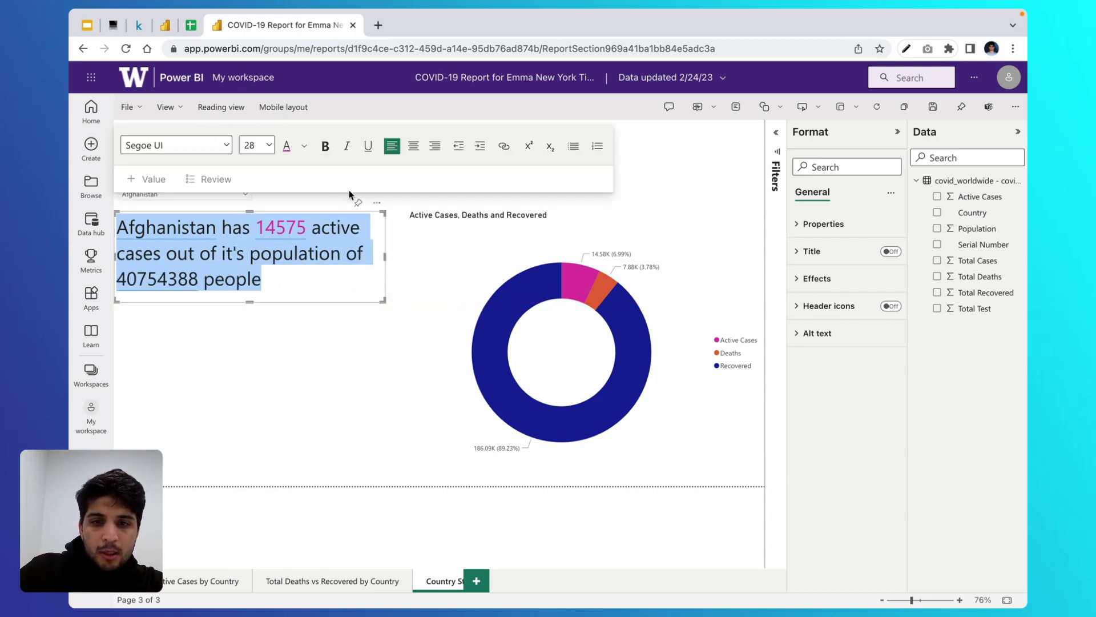
{"action": "left_click_drag", "start_coordinate": [340, 212], "coordinate": [343, 289]}
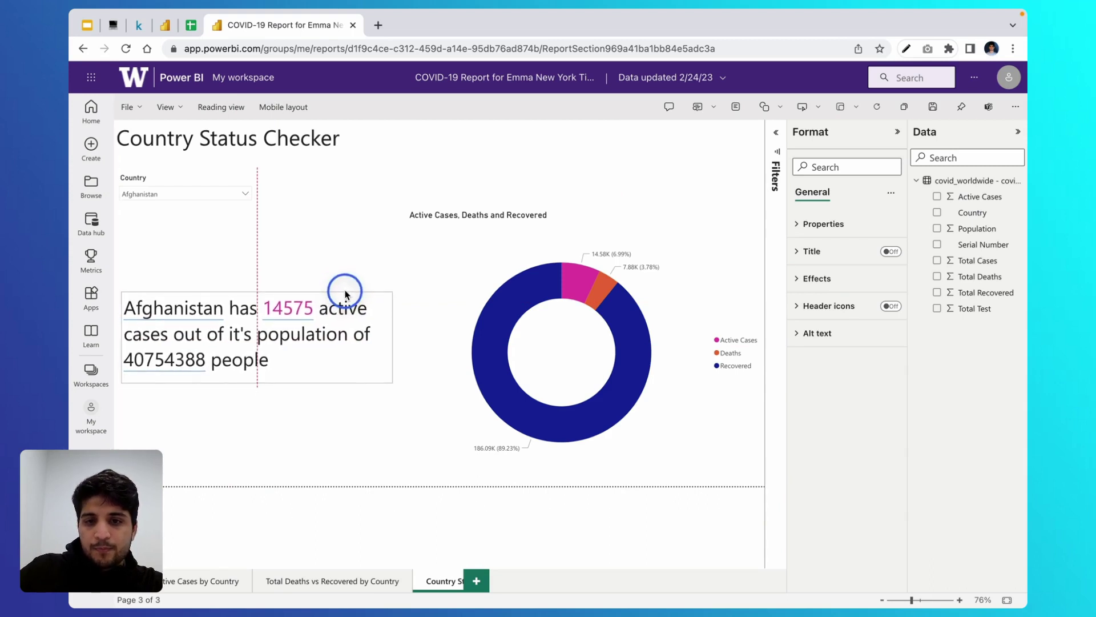
{"action": "left_click", "coordinate": [357, 153]}
{"action": "left_click", "coordinate": [217, 268]}
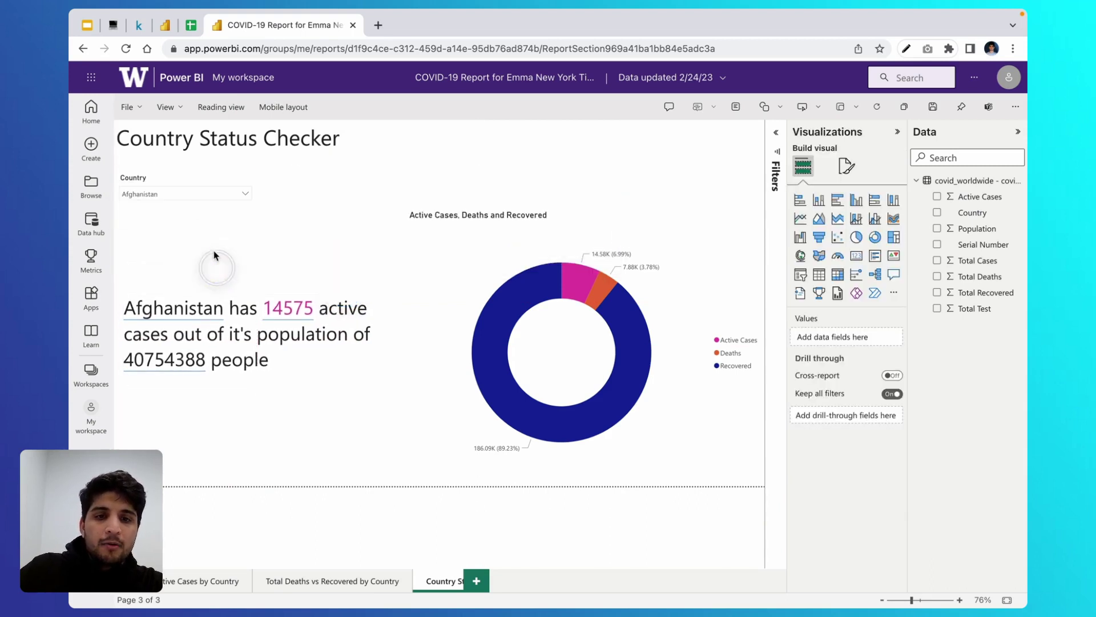
Step: Test the dynamic summary and donut chart by choosing Angola, Libya and Angola again in the country slicer
{"action": "left_click", "coordinate": [195, 193]}
{"action": "left_click", "coordinate": [183, 271]}
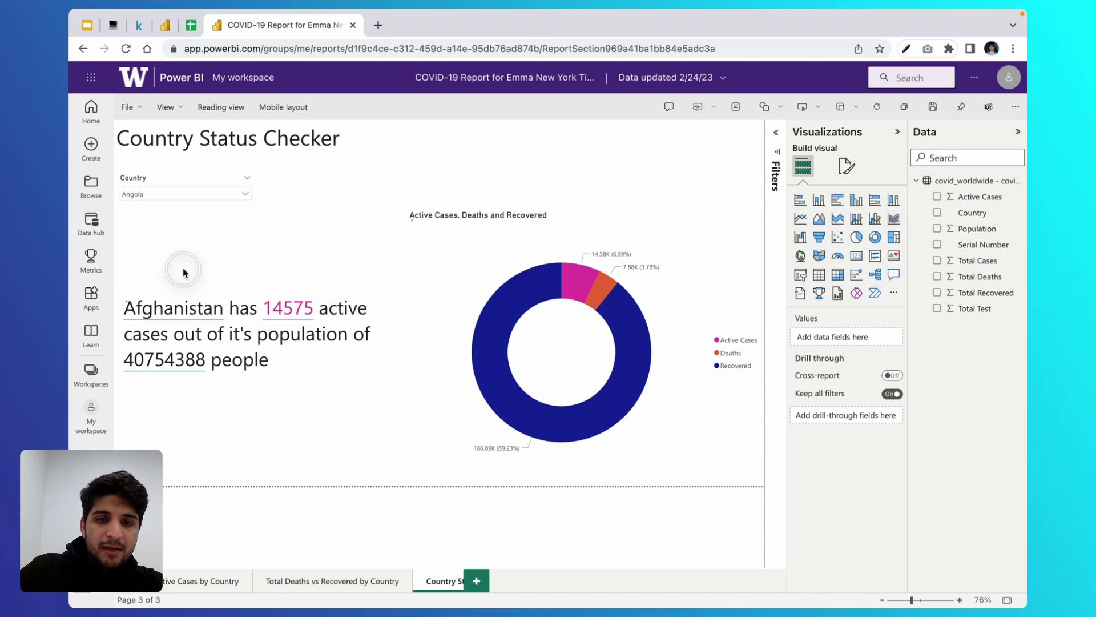
{"action": "left_click", "coordinate": [199, 195]}
{"action": "scroll", "coordinate": [184, 286], "scroll_direction": "down", "scroll_amount": 15}
{"action": "scroll", "coordinate": [172, 268], "scroll_direction": "down", "scroll_amount": 10}
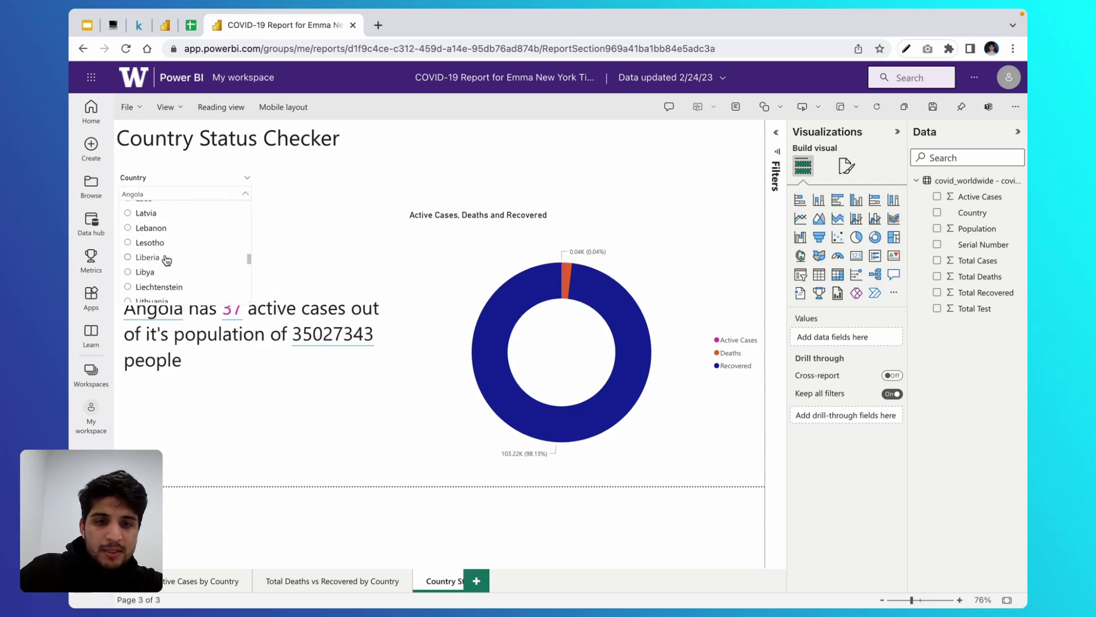
{"action": "left_click", "coordinate": [160, 272]}
{"action": "left_click", "coordinate": [167, 194]}
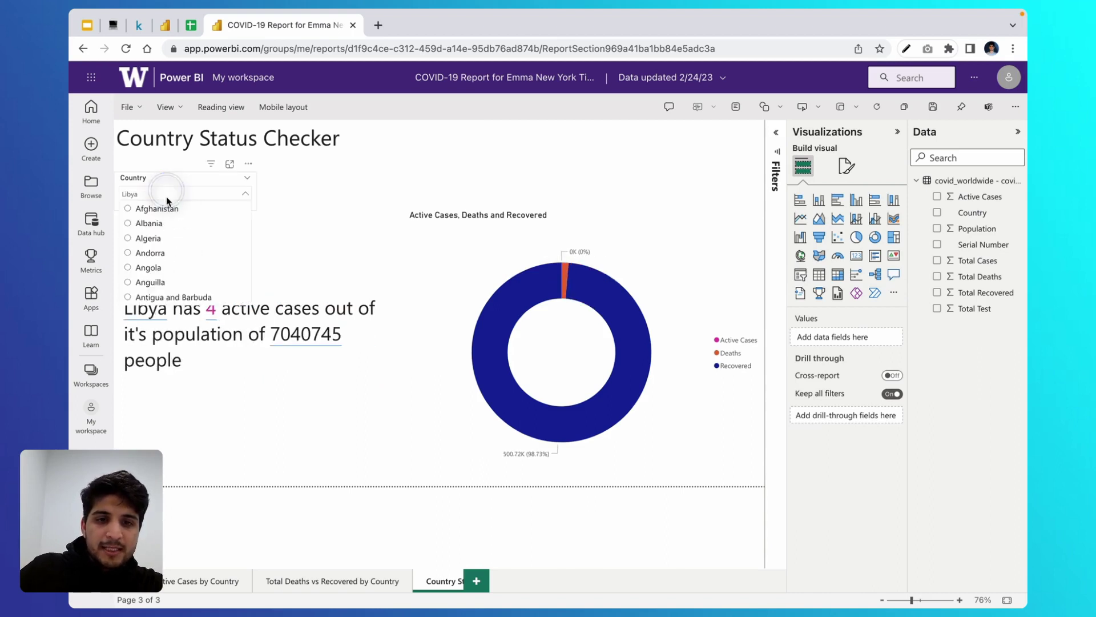
{"action": "left_click", "coordinate": [159, 271]}
Step: Test the country slicer further by choosing Caribbean Netherlands, Fiji and finally France
{"action": "left_click", "coordinate": [170, 193]}
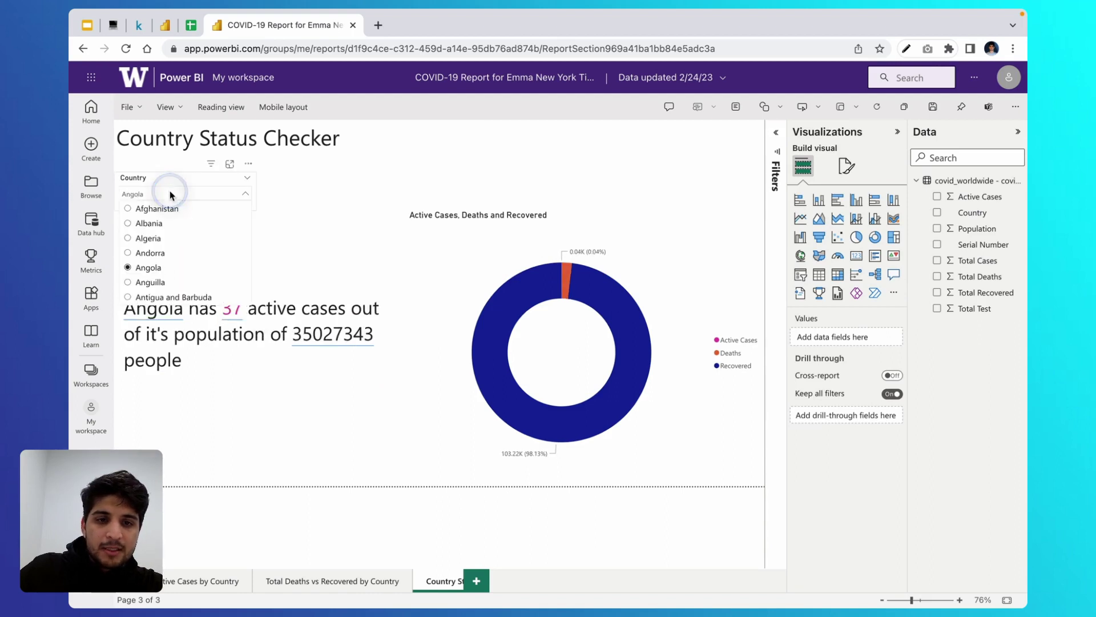
{"action": "scroll", "coordinate": [151, 254], "scroll_direction": "down", "scroll_amount": 10}
{"action": "left_click", "coordinate": [159, 265]}
{"action": "left_click", "coordinate": [170, 194]}
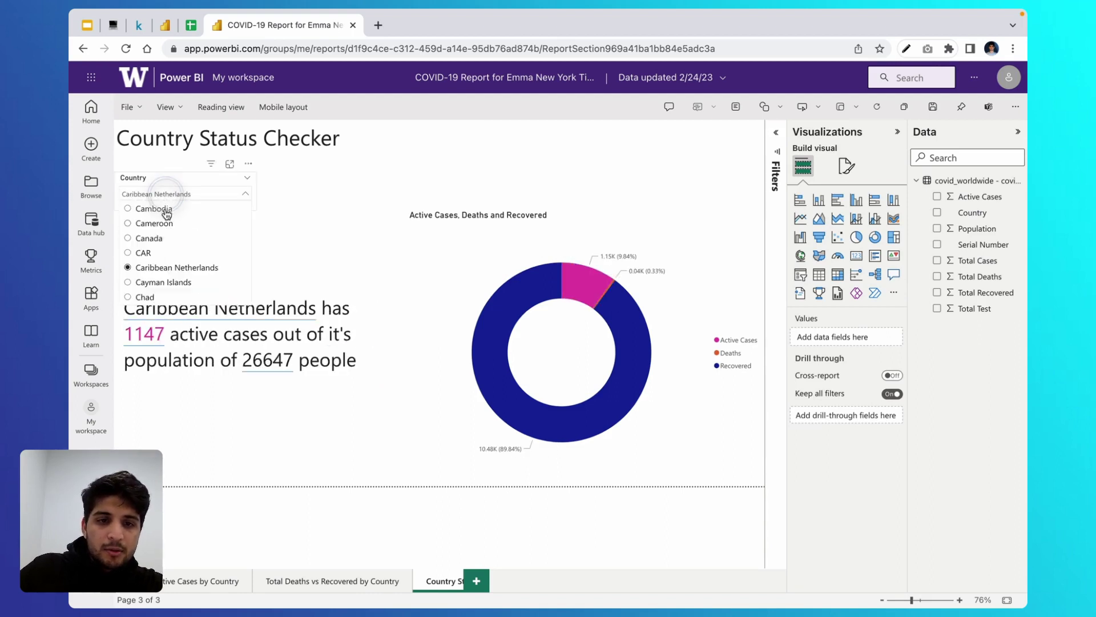
{"action": "scroll", "coordinate": [163, 268], "scroll_direction": "down", "scroll_amount": 10}
{"action": "left_click", "coordinate": [157, 258]}
{"action": "left_click", "coordinate": [170, 195]}
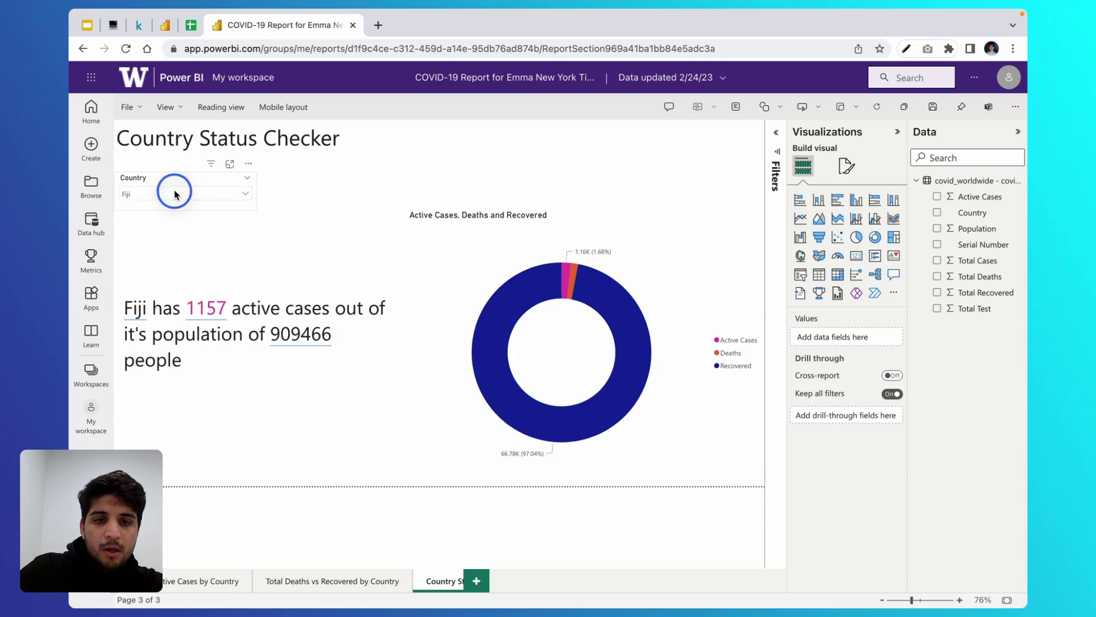
{"action": "left_click", "coordinate": [150, 297]}
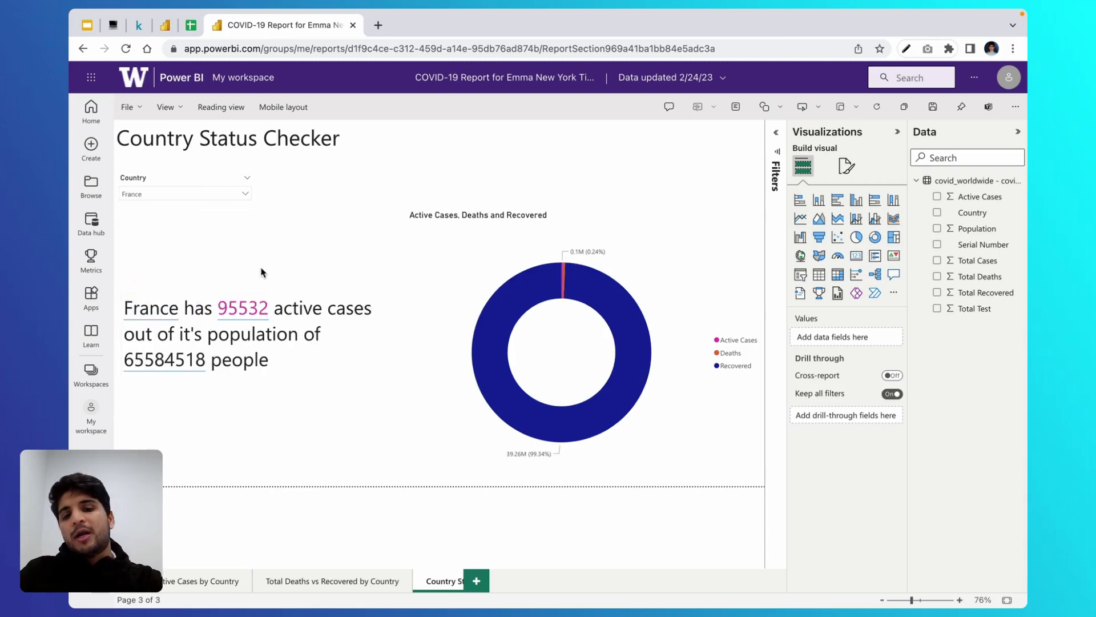
Step: Save the report, then switch to Google Slides and view the COVID-19 World Report example slide
{"action": "key", "text": "ctrl+s"}
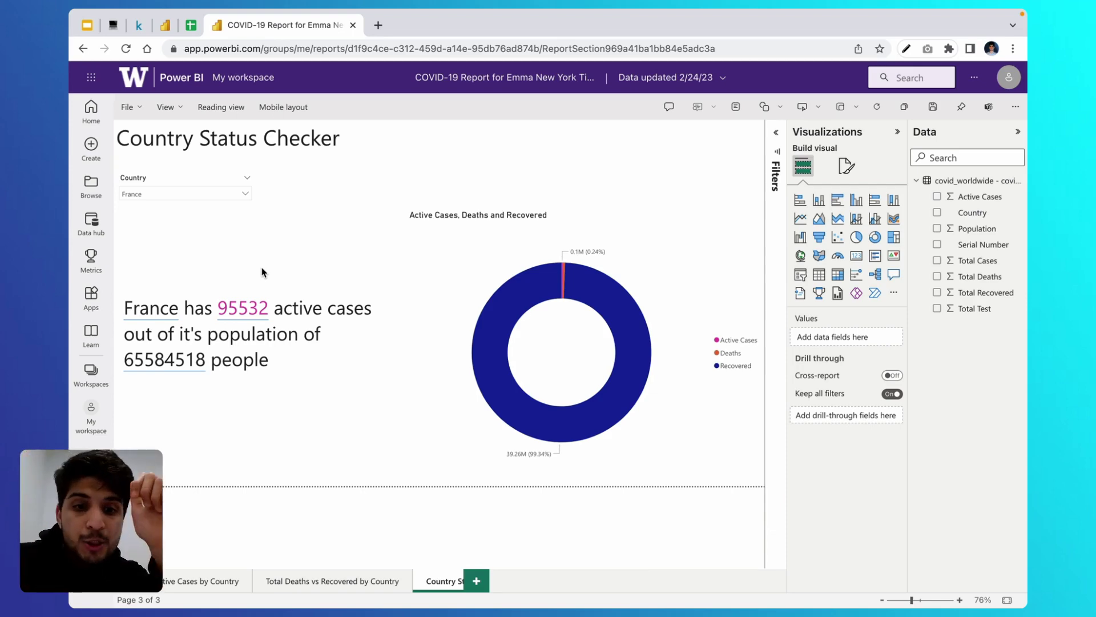
{"action": "left_click", "coordinate": [86, 25]}
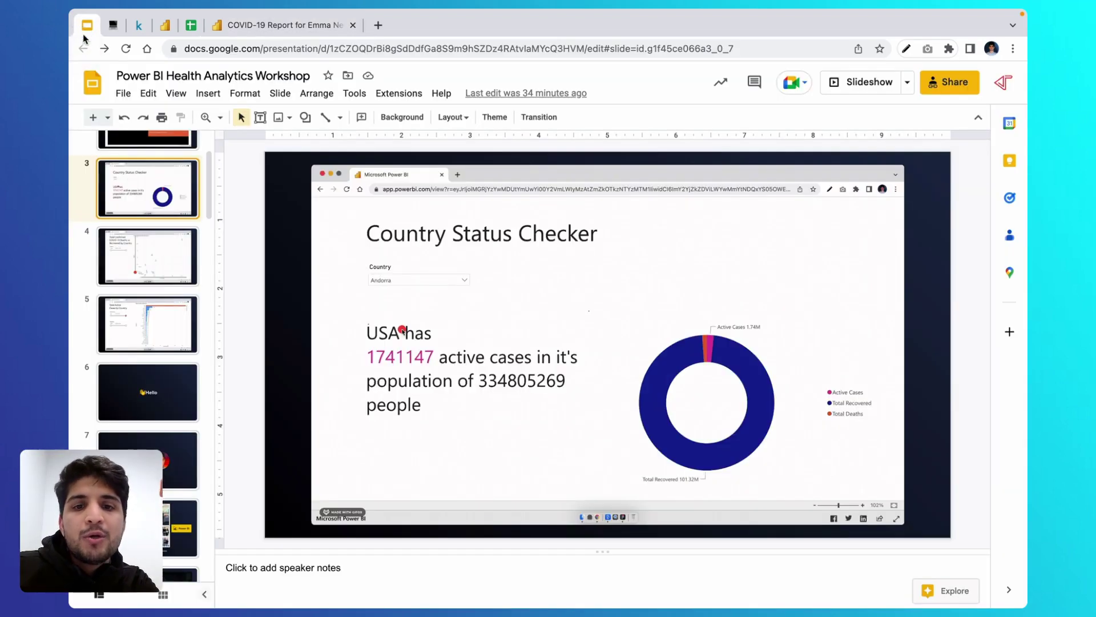
{"action": "scroll", "coordinate": [132, 172], "scroll_direction": "up", "scroll_amount": 2}
{"action": "left_click", "coordinate": [135, 182]}
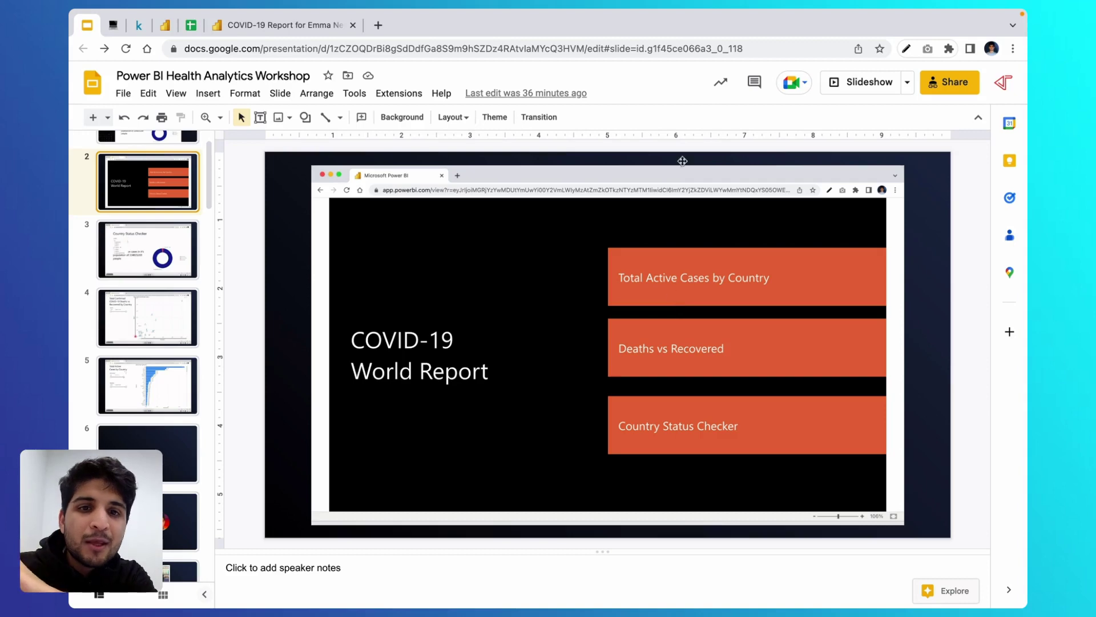
Step: Switch back to the Power BI report, add a page named Cover Page and move it before the Active Cases by Country page
{"action": "left_click", "coordinate": [284, 27]}
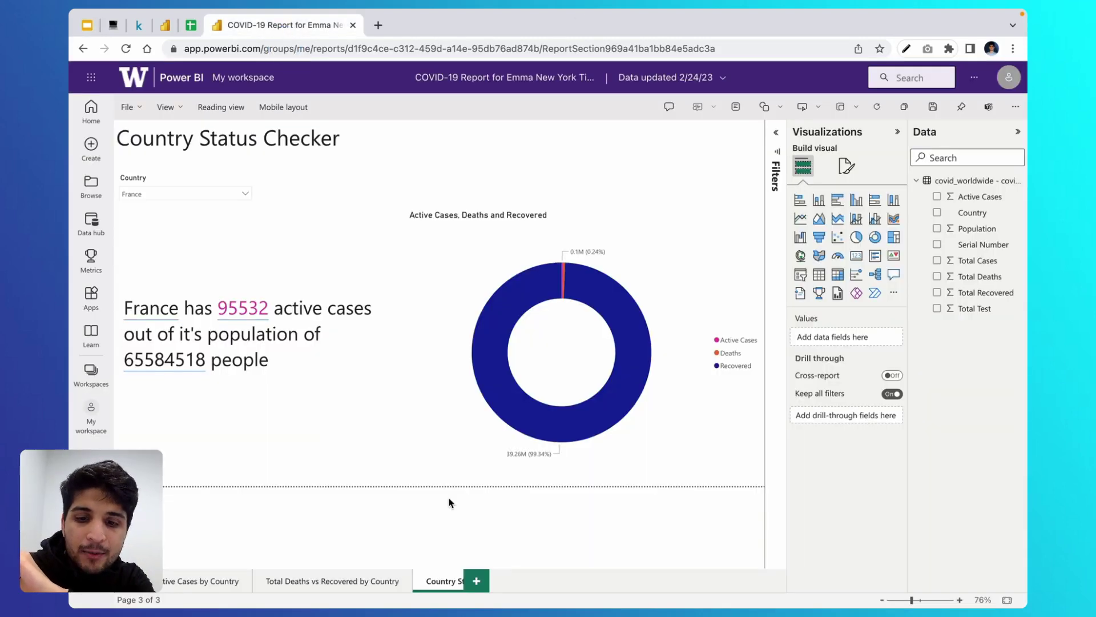
{"action": "left_click", "coordinate": [478, 585]}
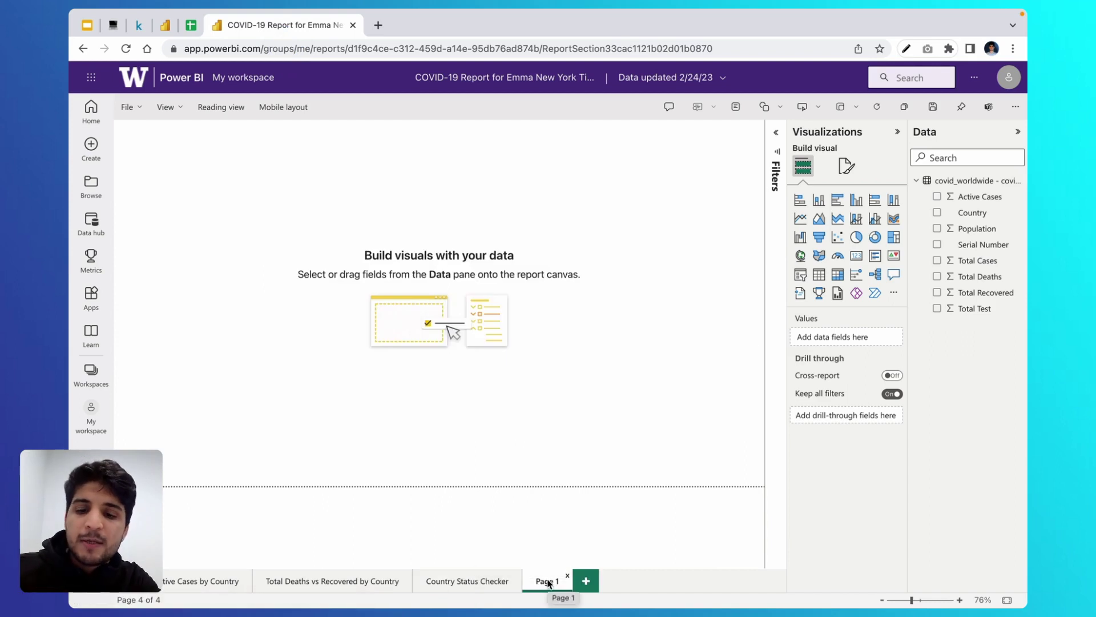
{"action": "type", "text": "Covid Tracker Page"}
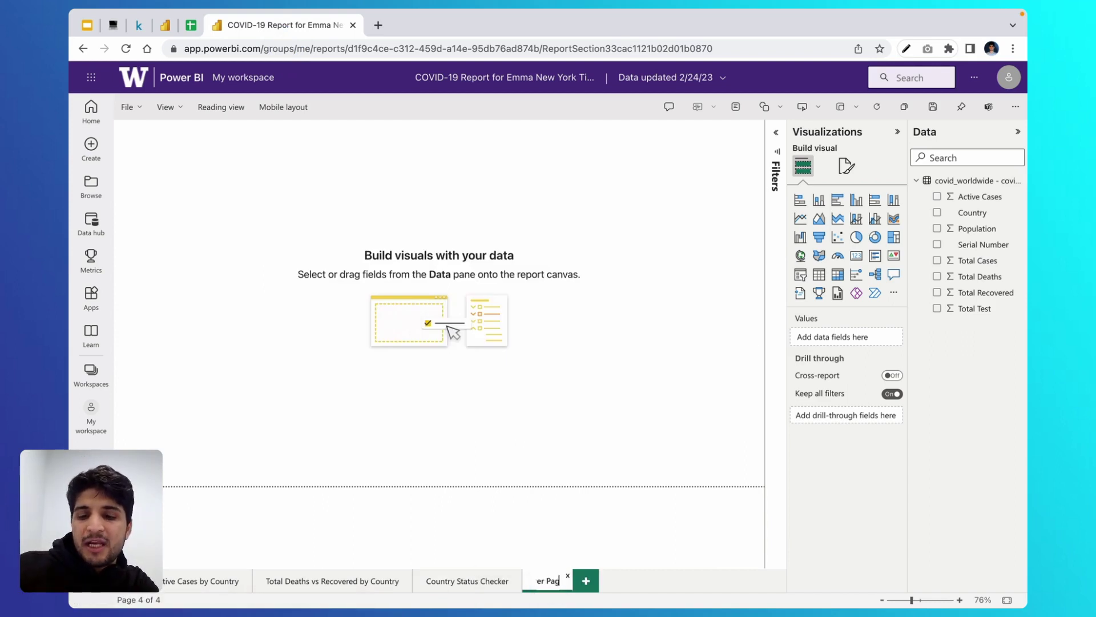
{"action": "key", "text": "Return"}
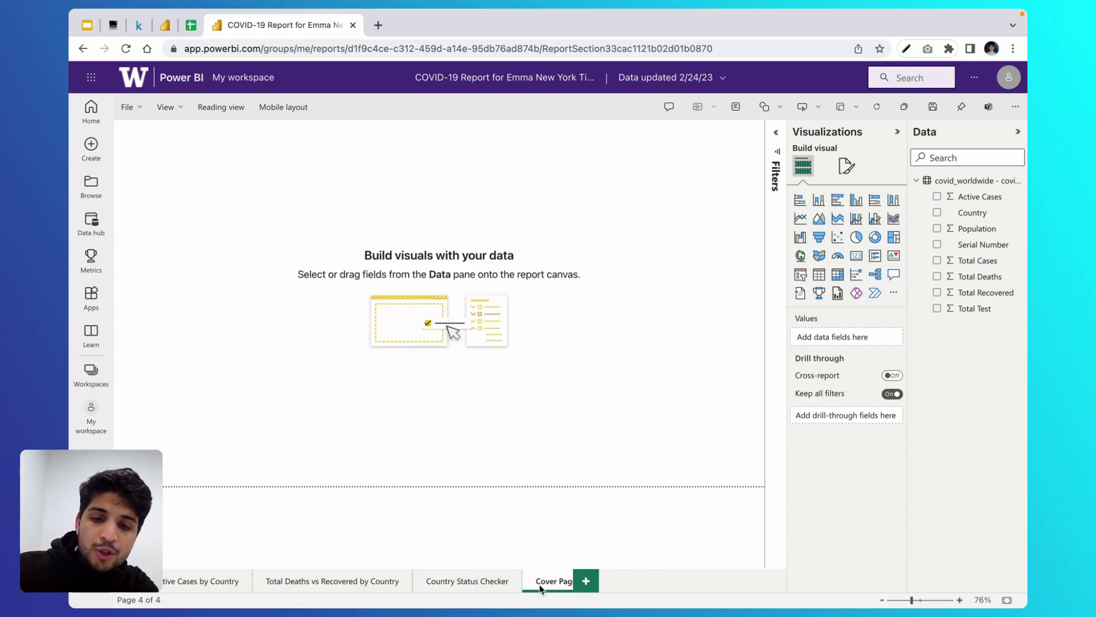
{"action": "left_click", "coordinate": [197, 596]}
{"action": "left_click_drag", "start_coordinate": [197, 596], "coordinate": [163, 593]}
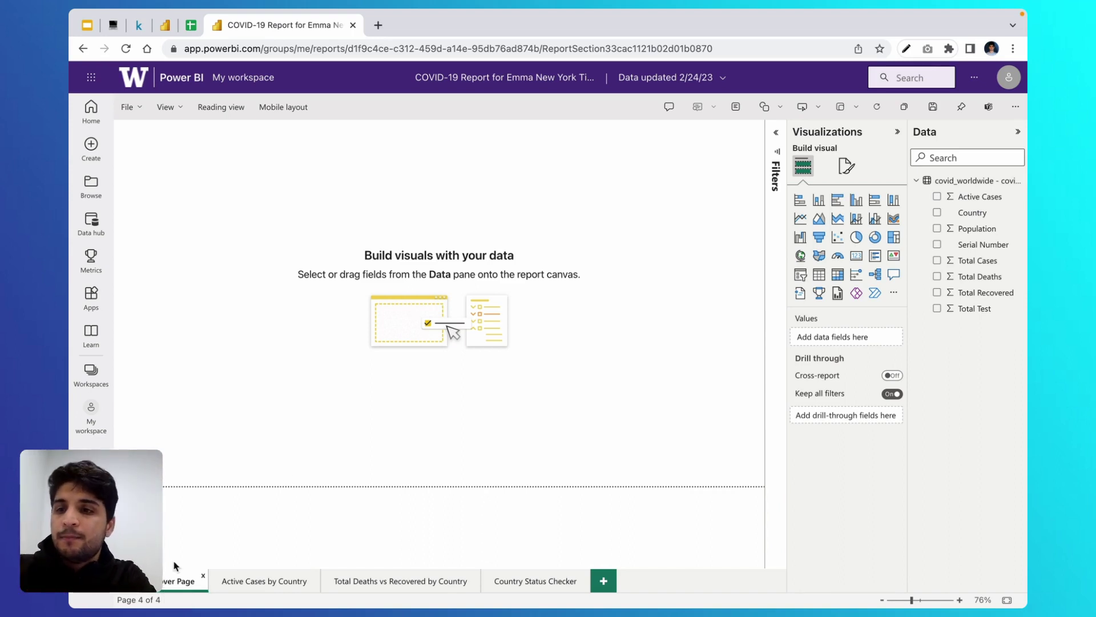
Step: Set the Cover Page's canvas background color to black and remove its transparency so it is fully opaque
{"action": "left_click", "coordinate": [851, 168]}
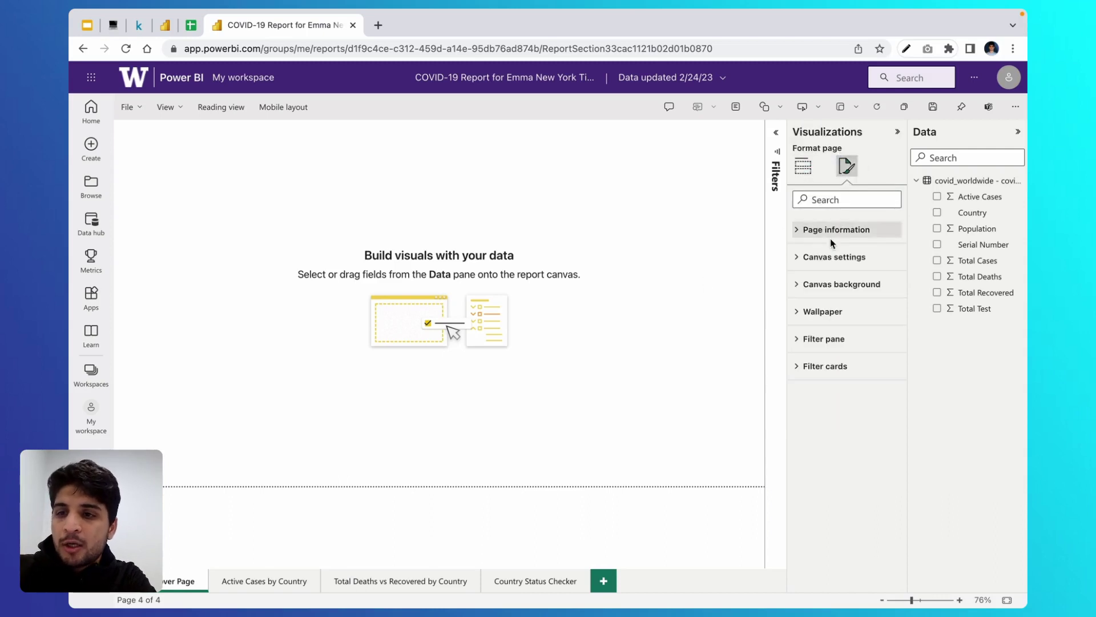
{"action": "left_click", "coordinate": [811, 284]}
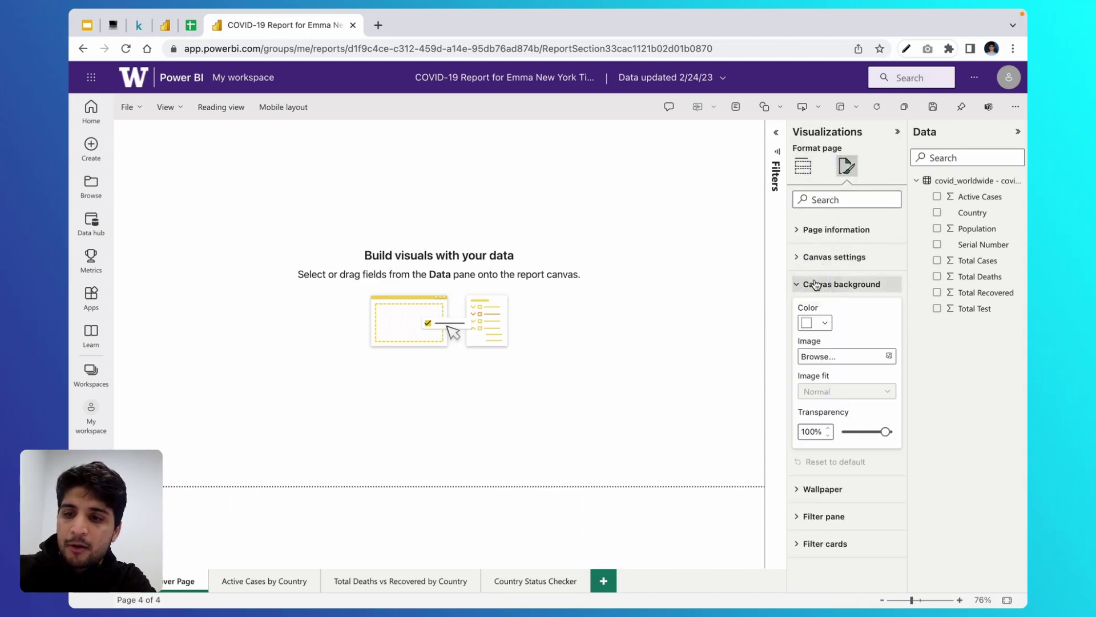
{"action": "left_click", "coordinate": [825, 324]}
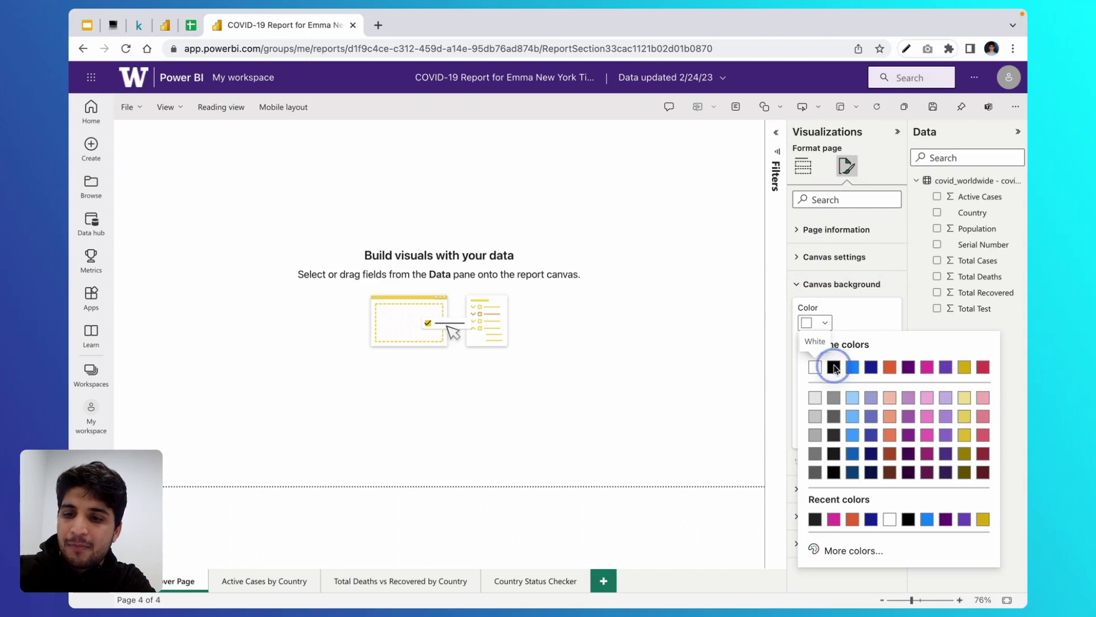
{"action": "left_click", "coordinate": [834, 364]}
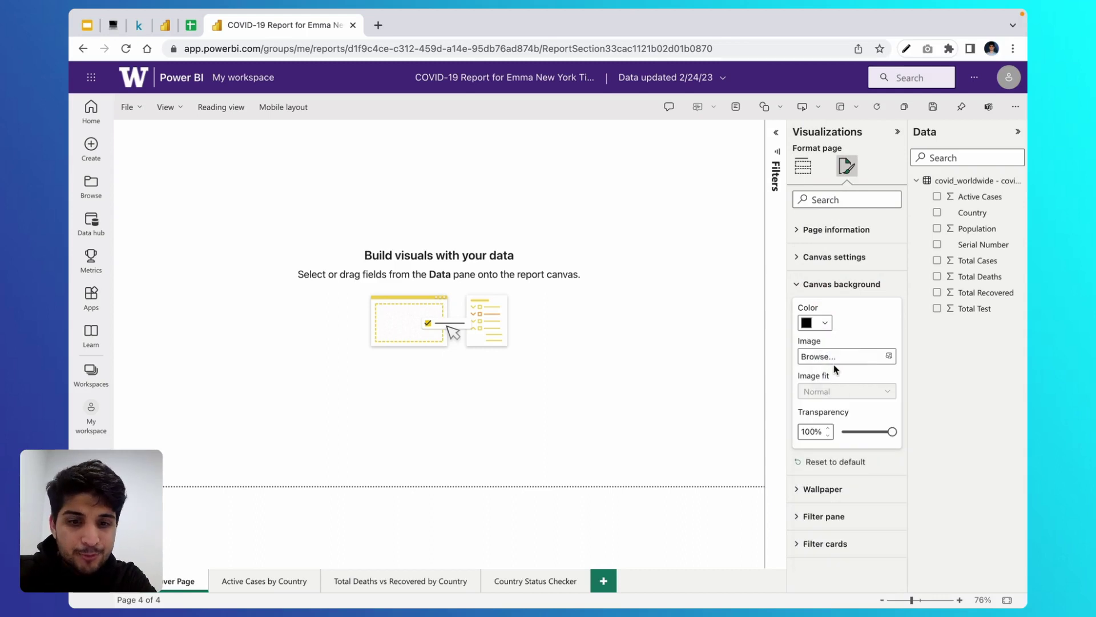
{"action": "left_click_drag", "start_coordinate": [850, 435], "coordinate": [759, 427]}
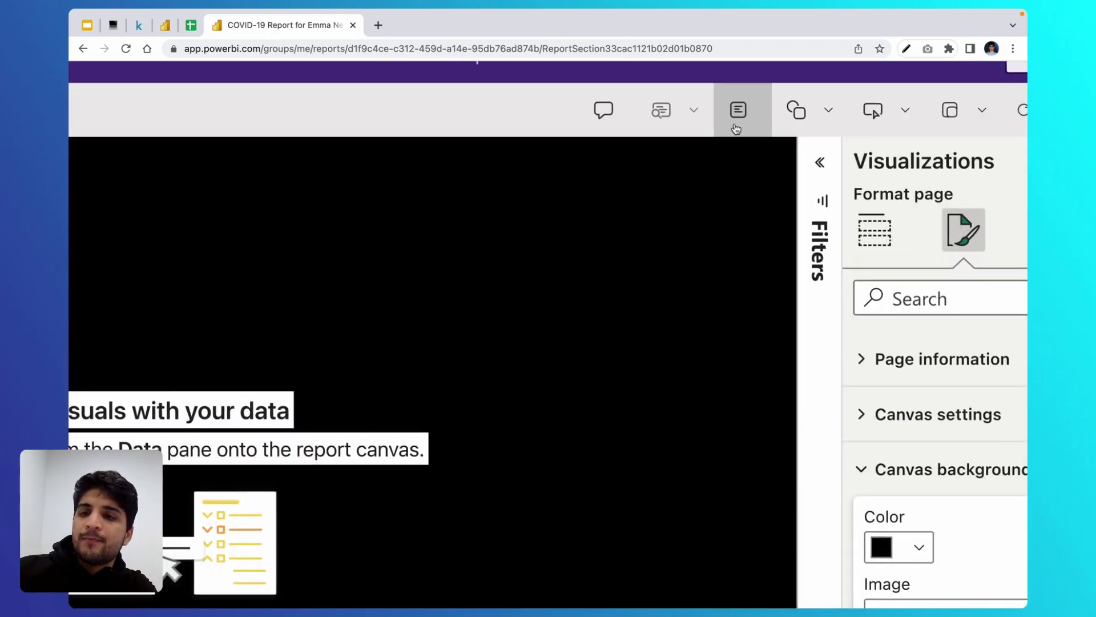
Step: Insert a text box on the Cover Page containing the title "COVID-19 Worldwide Report"
{"action": "left_click", "coordinate": [738, 112]}
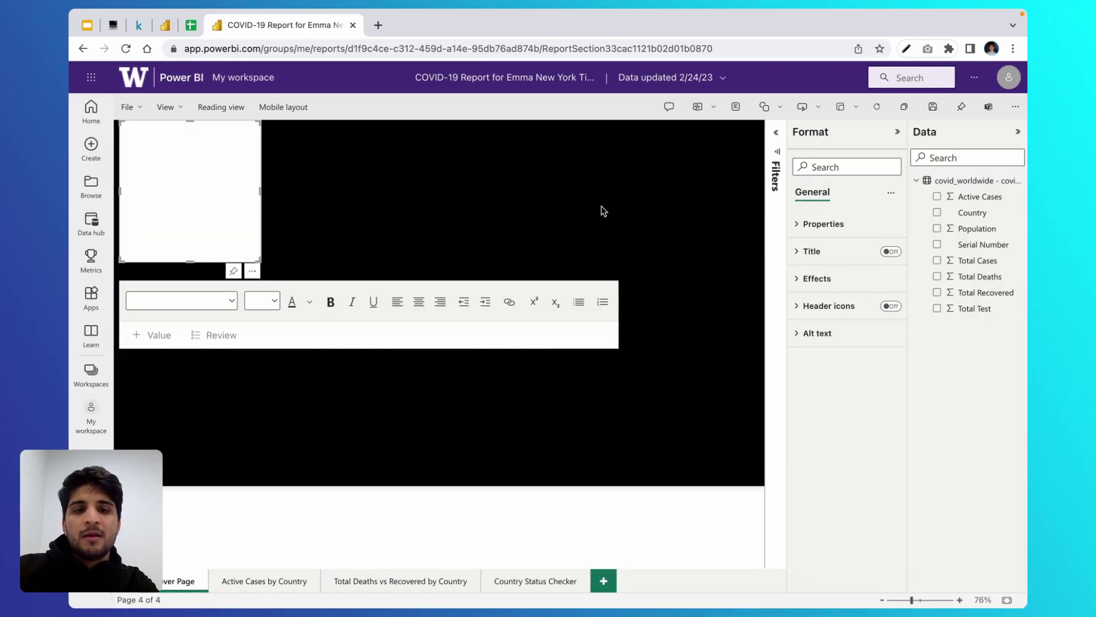
{"action": "left_click", "coordinate": [152, 173]}
{"action": "type", "text": "COVID"}
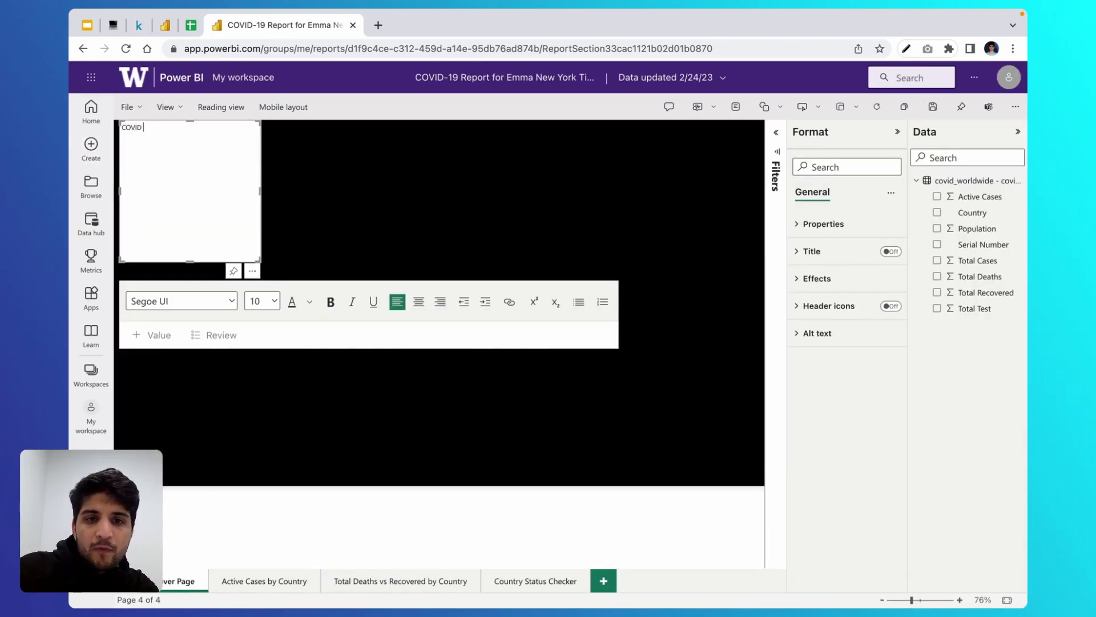
{"action": "type", "text": "-19 W"}
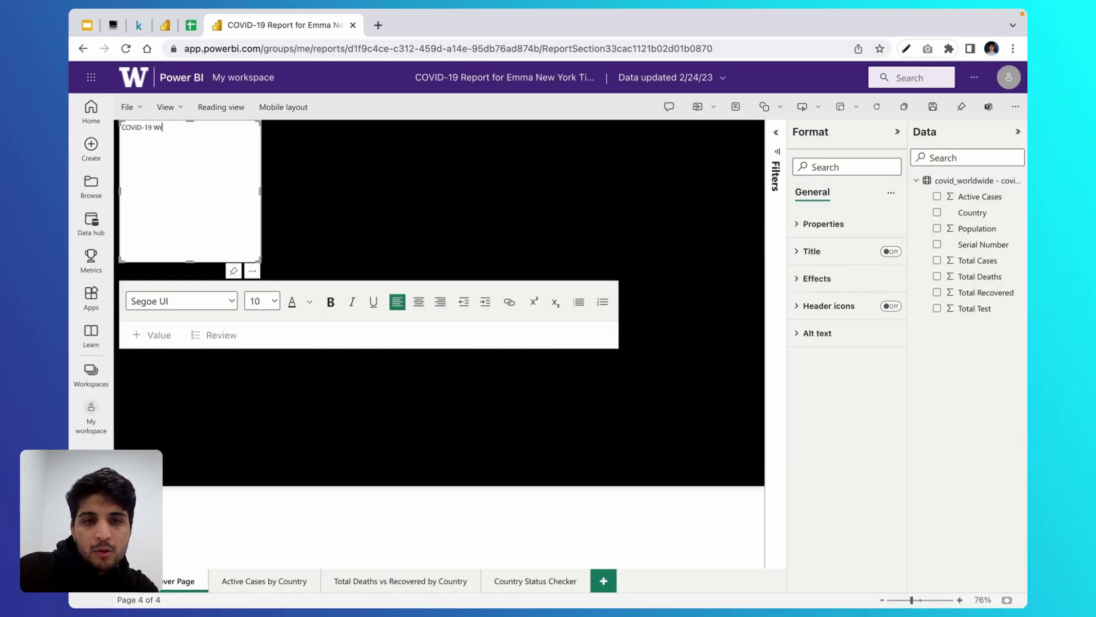
{"action": "type", "text": "orldwide Report"}
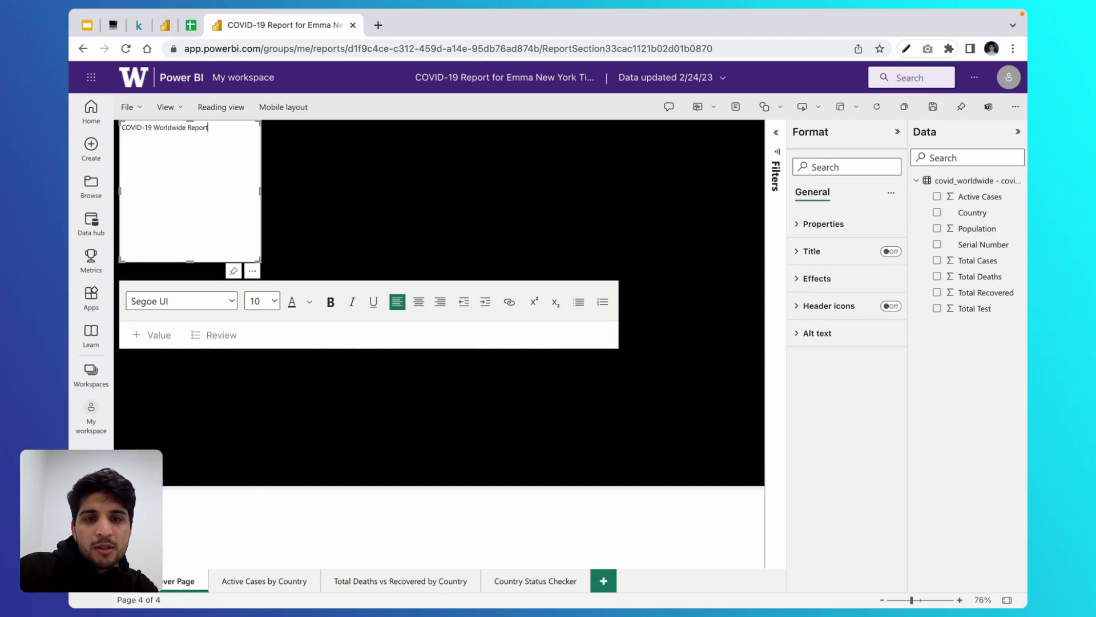
Step: Set the title text to size 42 and resize its text box to about 510 wide by 169 high, fitting two lines
{"action": "key", "text": "ctrl+a"}
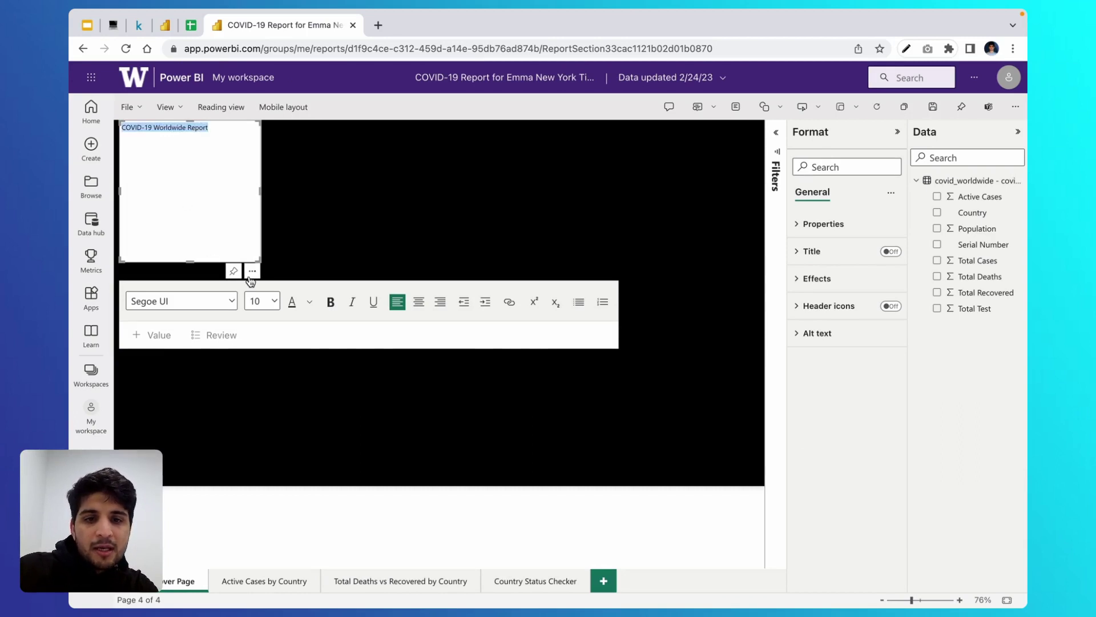
{"action": "left_click", "coordinate": [274, 302]}
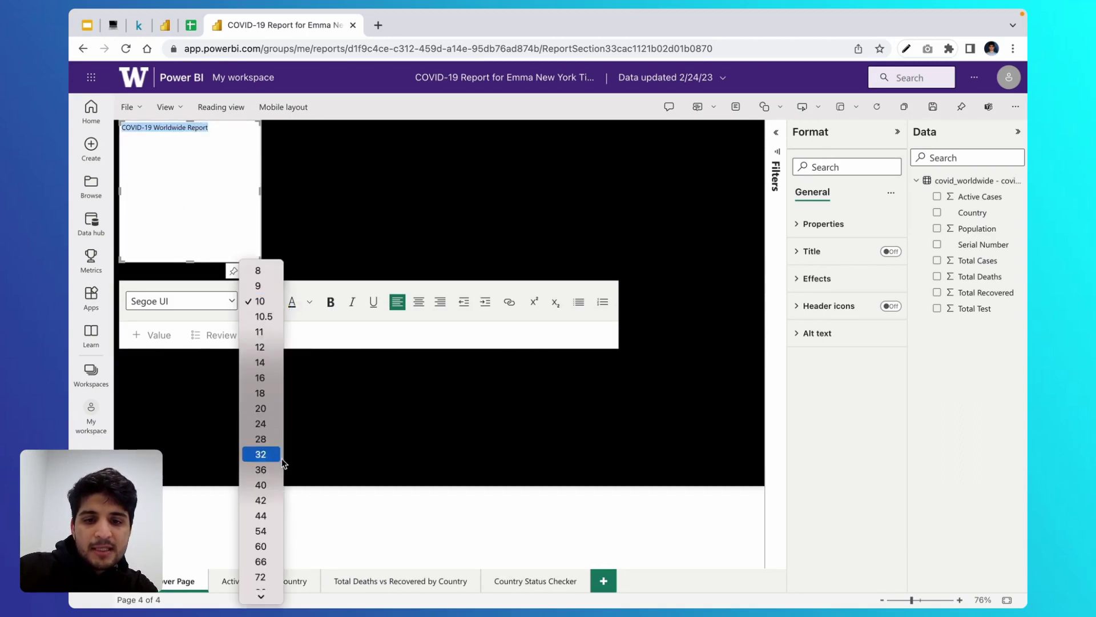
{"action": "left_click", "coordinate": [274, 500]}
{"action": "left_click_drag", "start_coordinate": [258, 260], "coordinate": [376, 196]}
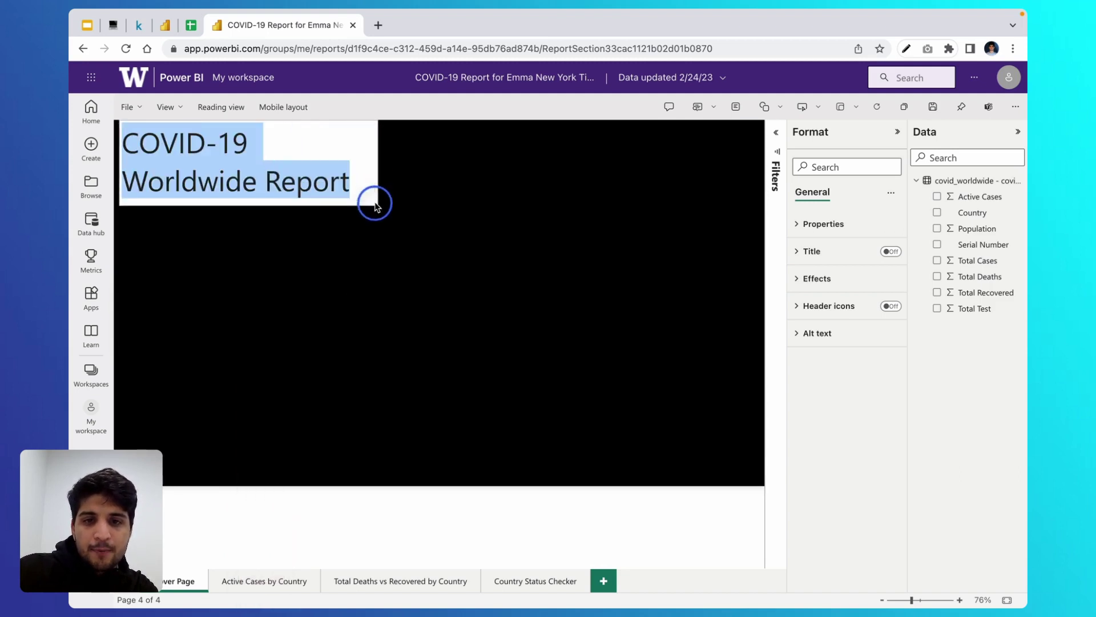
Step: Move the title text box down to mid-height along the left edge of the Cover Page
{"action": "left_click", "coordinate": [438, 171]}
{"action": "left_click", "coordinate": [324, 154]}
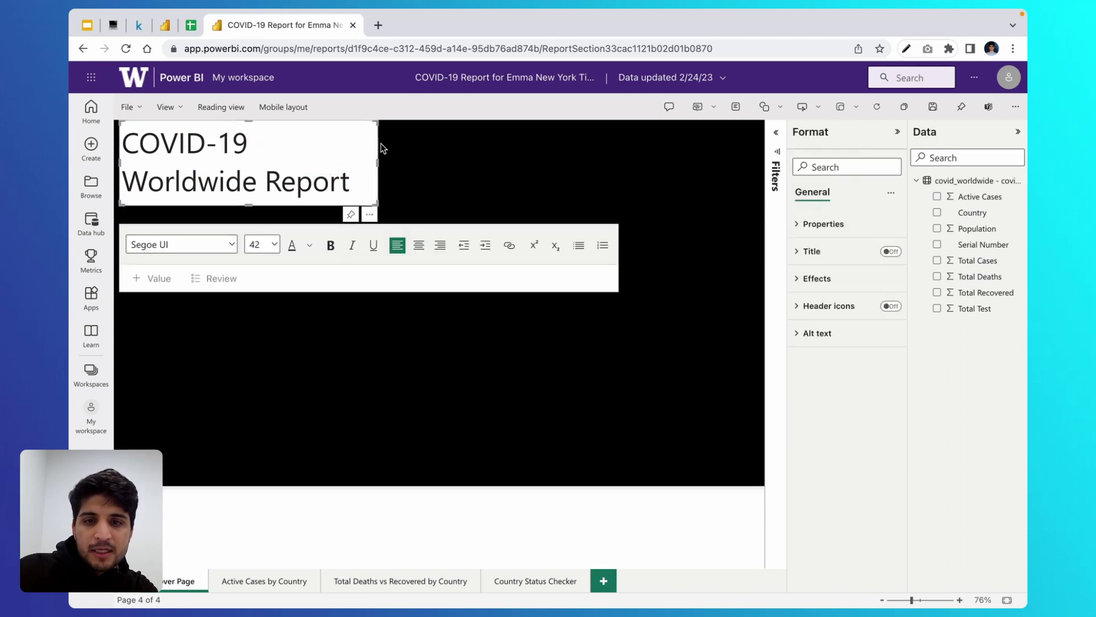
{"action": "left_click", "coordinate": [377, 252]}
{"action": "left_click", "coordinate": [369, 171]}
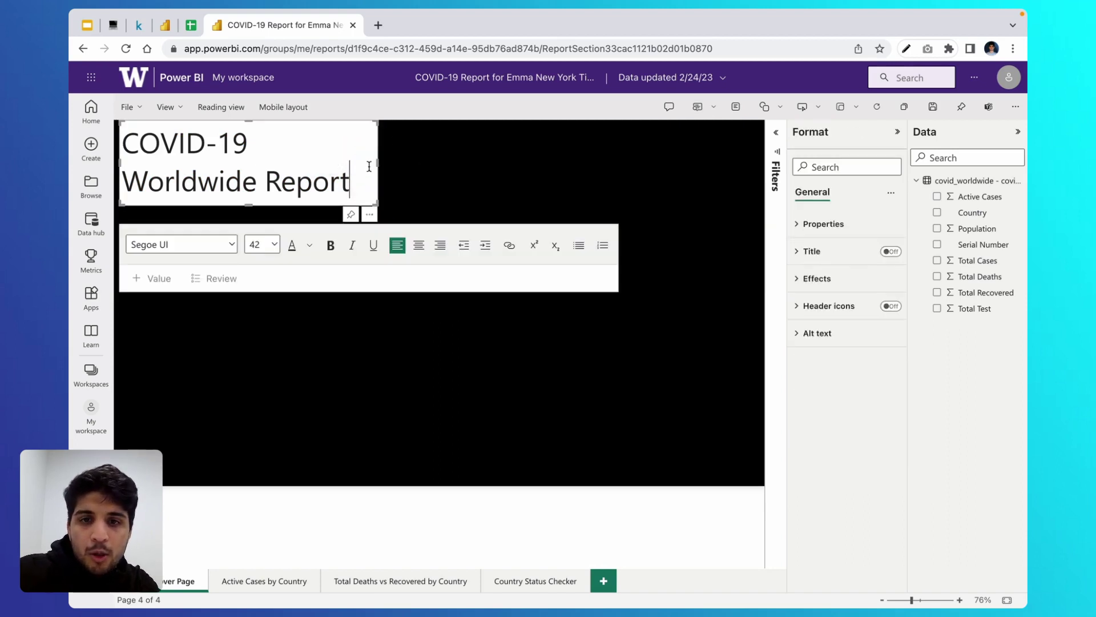
{"action": "left_click", "coordinate": [379, 150]}
{"action": "left_click", "coordinate": [368, 183]}
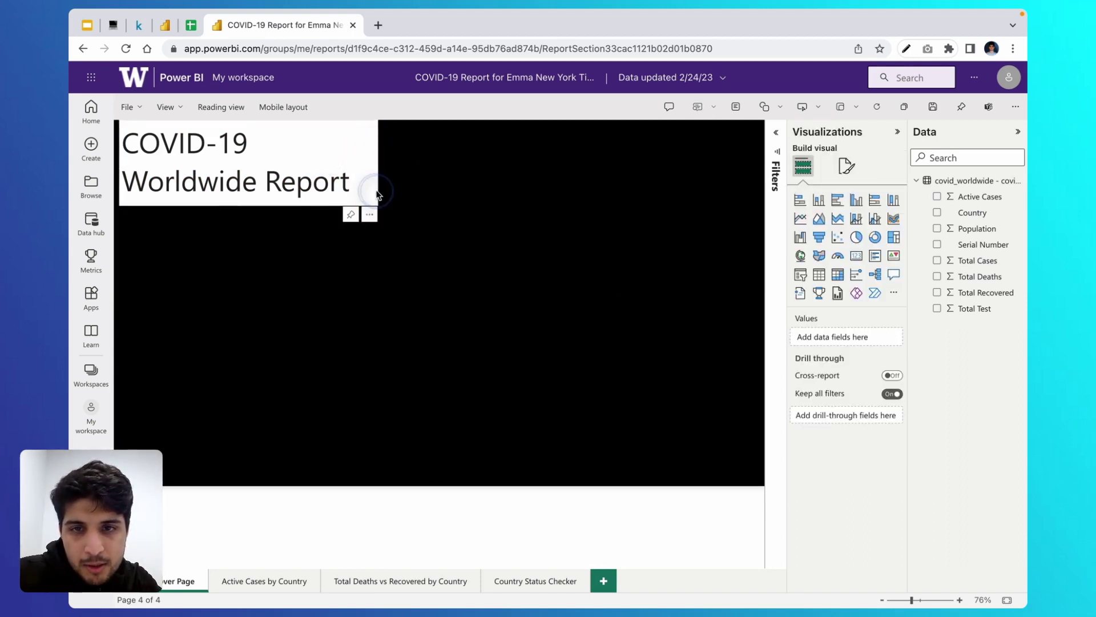
{"action": "left_click", "coordinate": [362, 152]}
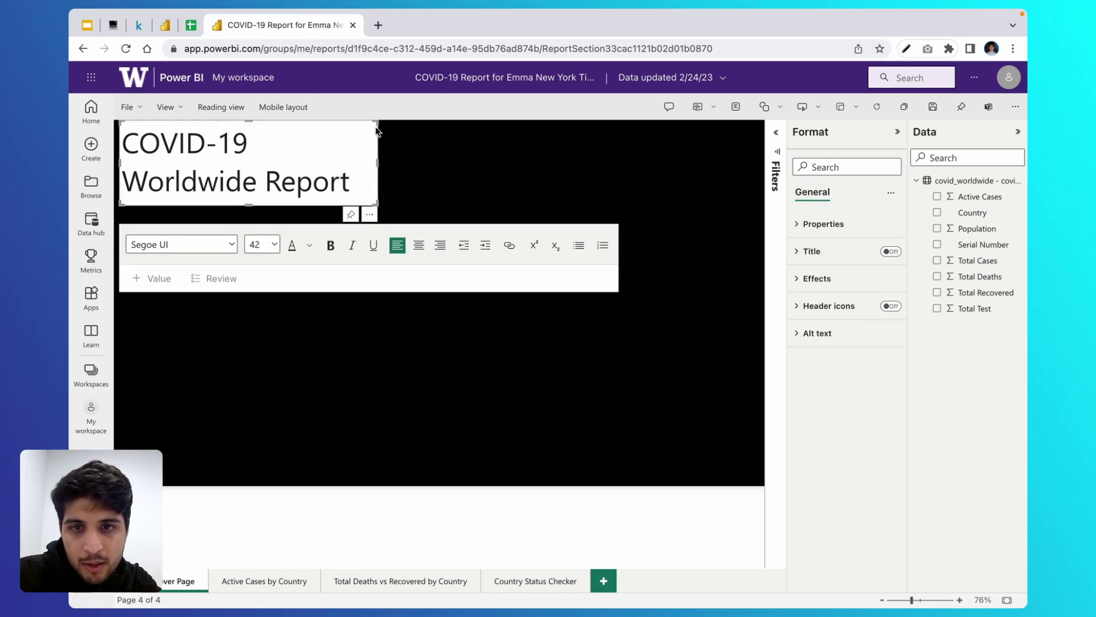
{"action": "left_click_drag", "start_coordinate": [374, 124], "coordinate": [351, 273]}
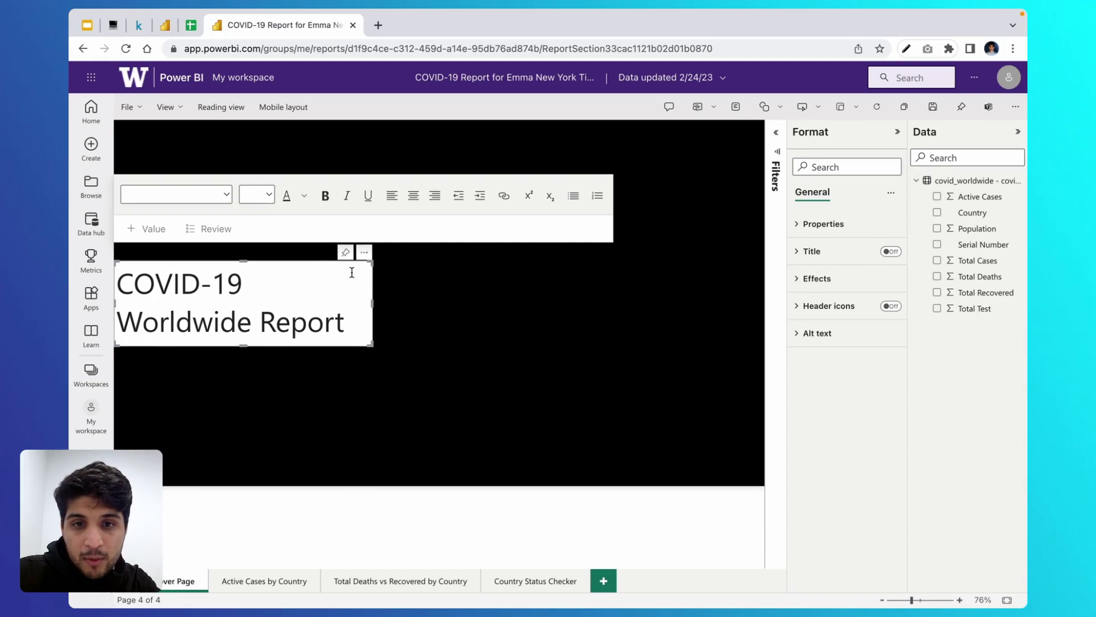
Step: Change the font color of the whole COVID-19 Worldwide Report title to white
{"action": "left_click", "coordinate": [339, 315]}
{"action": "key", "text": "ctrl+a"}
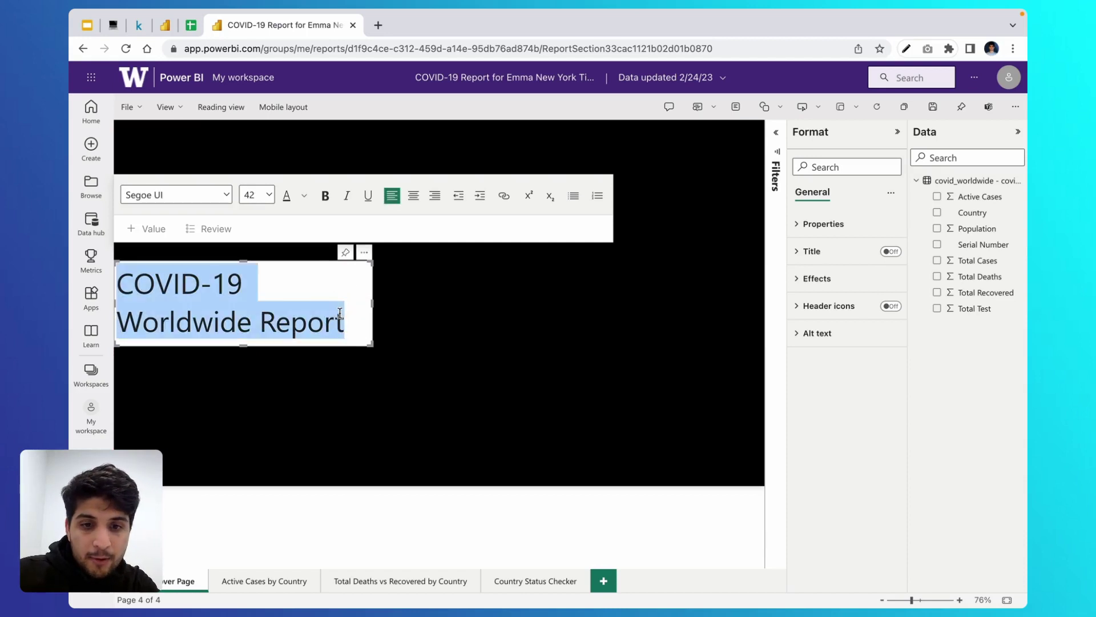
{"action": "left_click", "coordinate": [305, 197]}
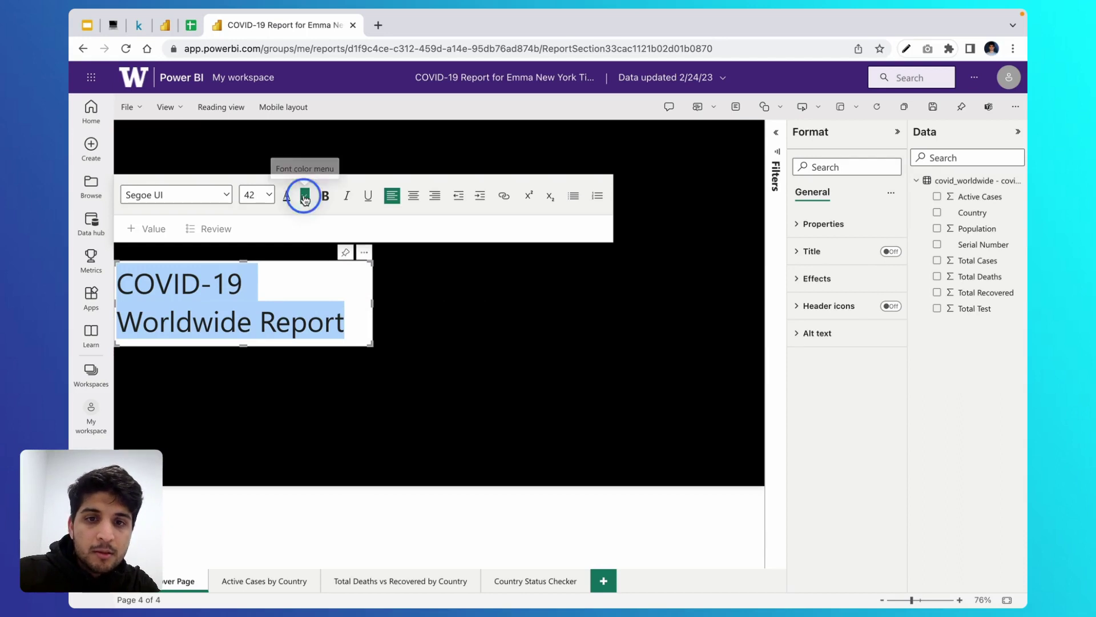
{"action": "left_click", "coordinate": [315, 240]}
{"action": "left_click", "coordinate": [430, 316]}
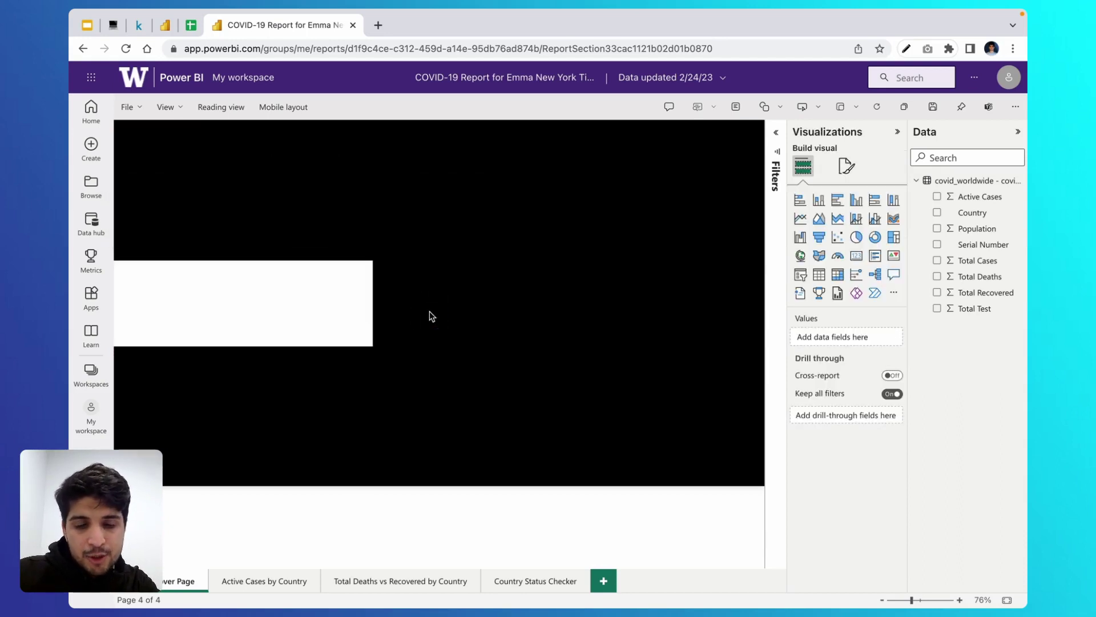
Step: Turn off the title text box's background effect and save the report
{"action": "left_click", "coordinate": [370, 292]}
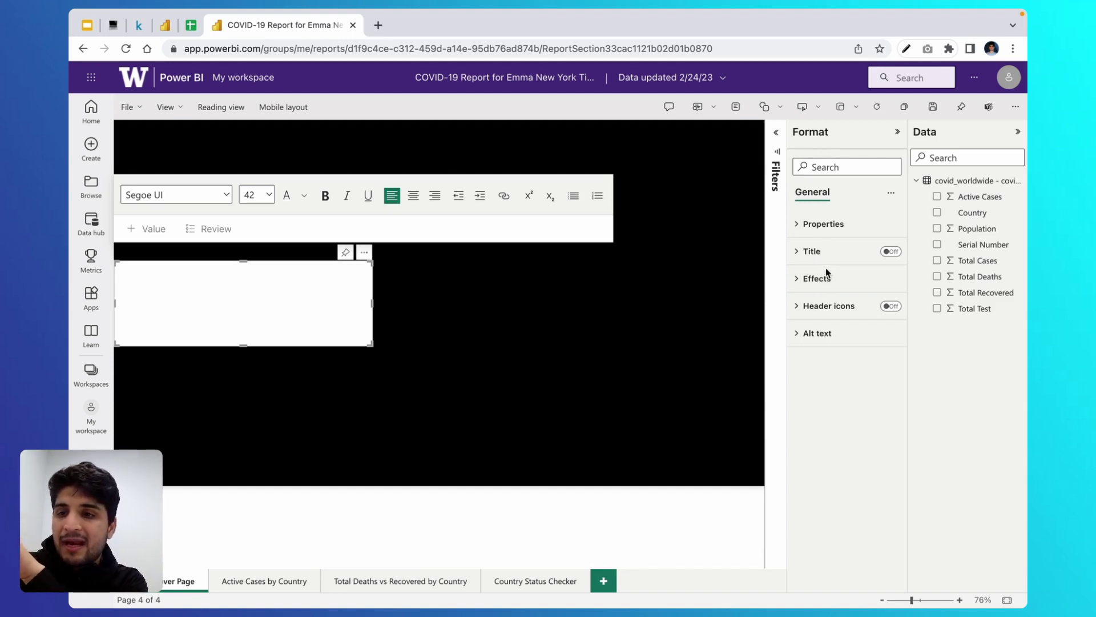
{"action": "left_click", "coordinate": [823, 225]}
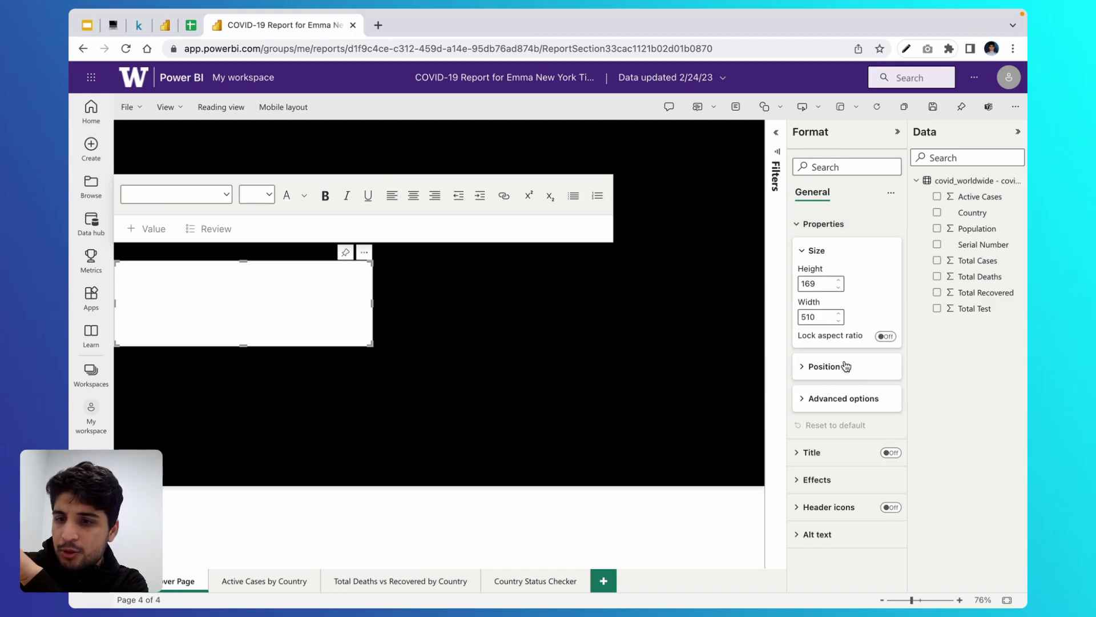
{"action": "left_click", "coordinate": [839, 401]}
{"action": "left_click", "coordinate": [839, 402]}
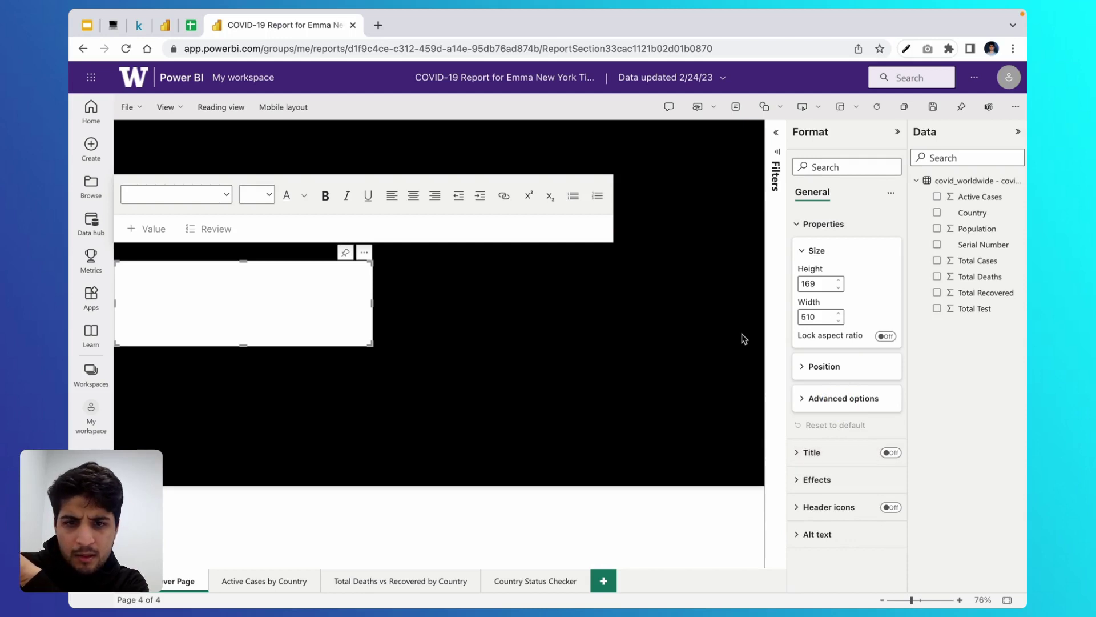
{"action": "left_click", "coordinate": [813, 478]}
{"action": "scroll", "coordinate": [814, 479], "scroll_direction": "down", "scroll_amount": 2}
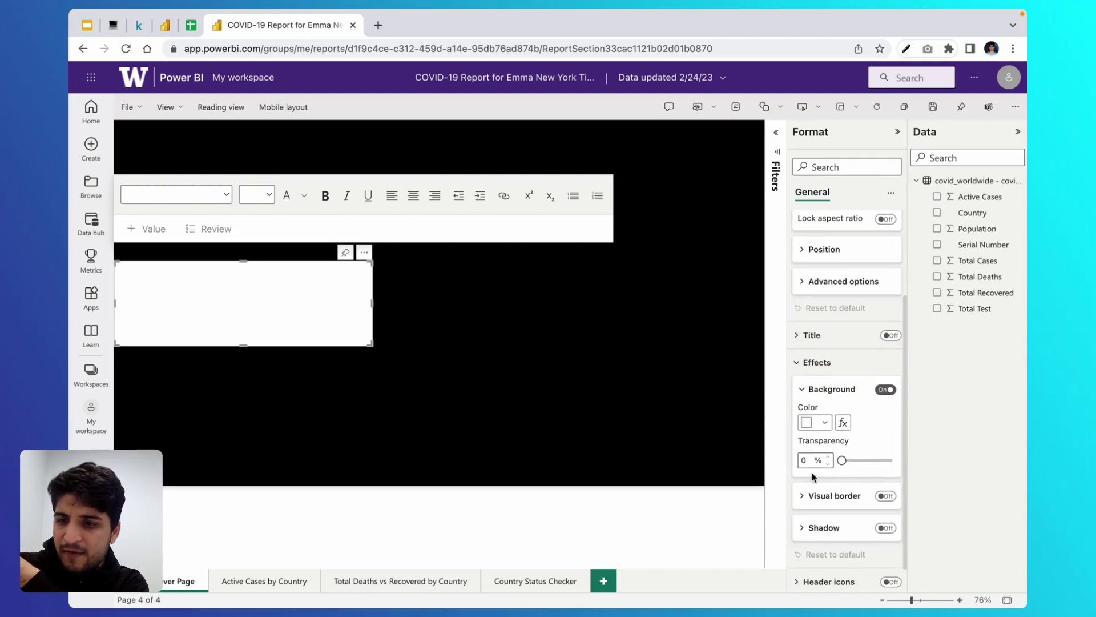
{"action": "left_click", "coordinate": [885, 390]}
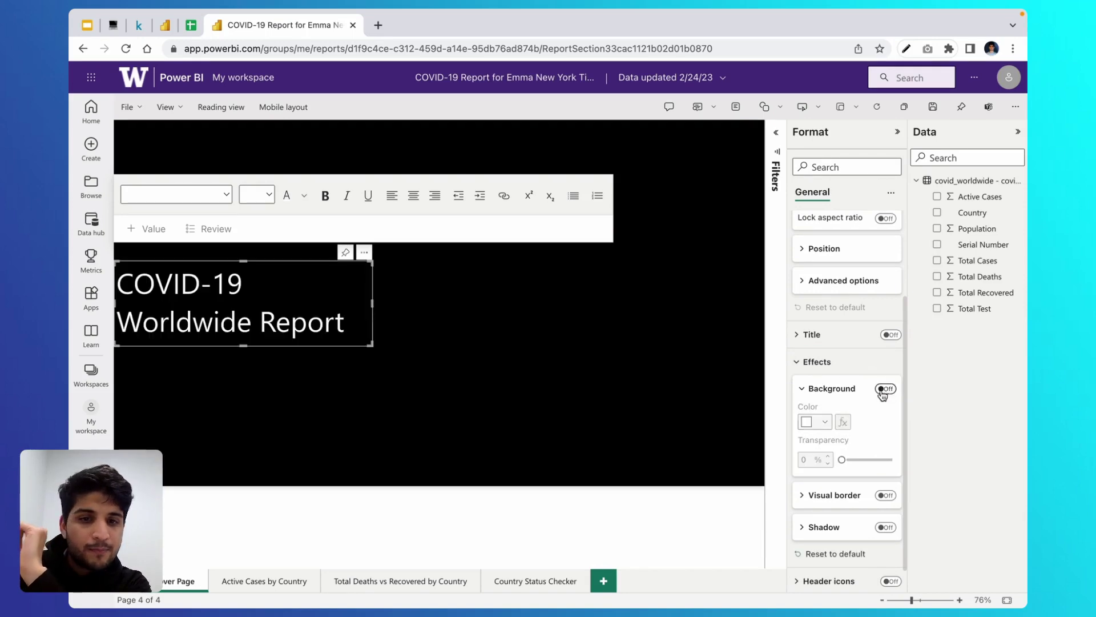
{"action": "left_click", "coordinate": [542, 321]}
{"action": "key", "text": "super+s"}
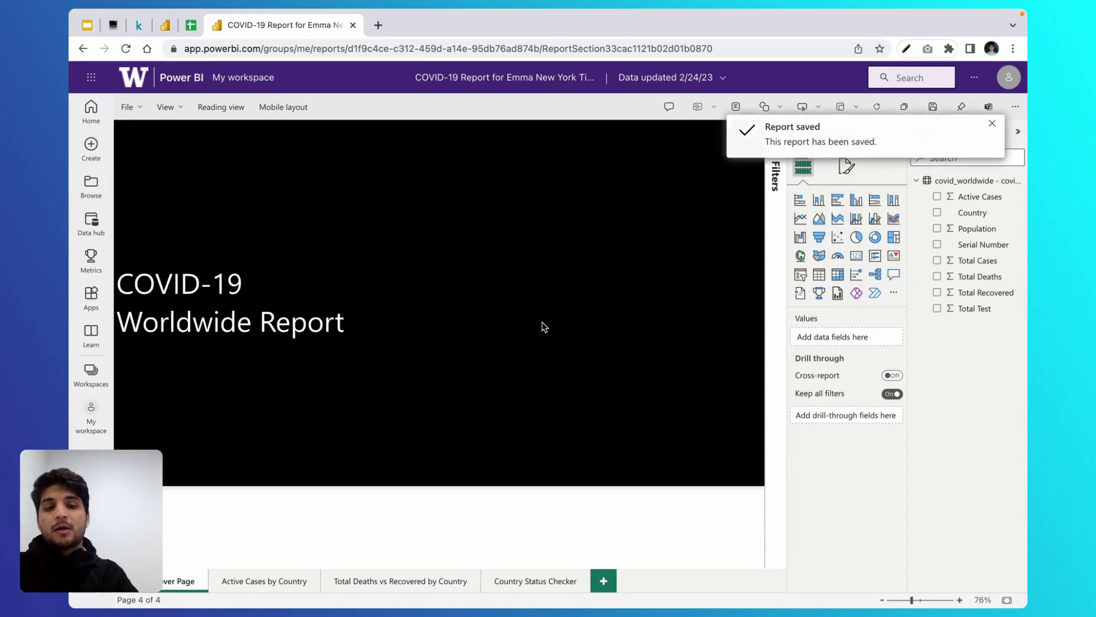
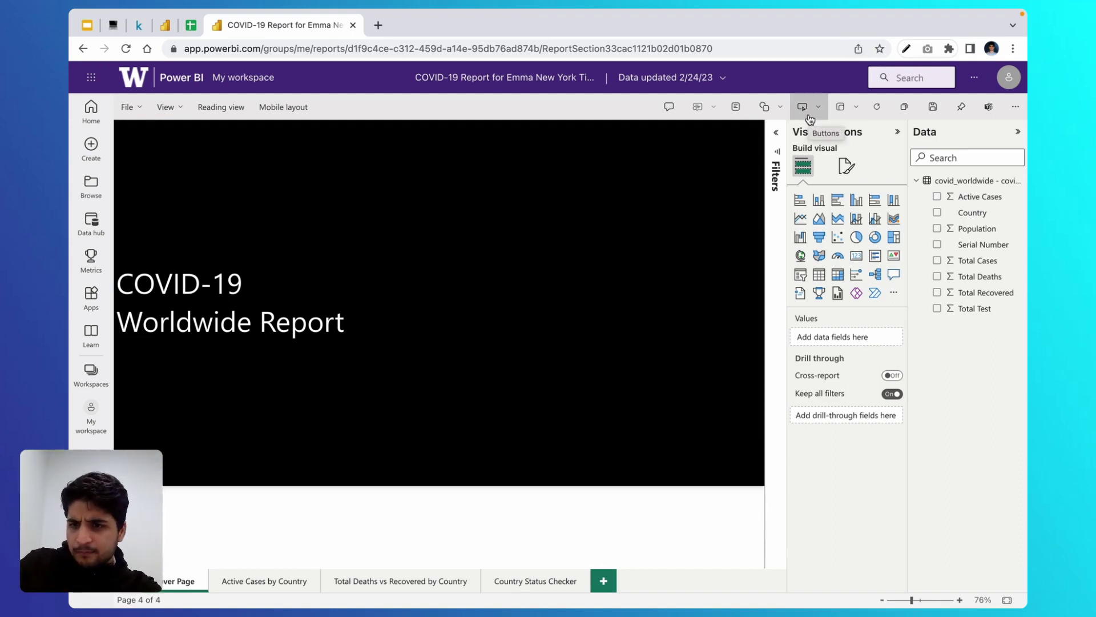
Step: Insert a blank button on the Cover Page
{"action": "scroll", "coordinate": [809, 118], "scroll_direction": "up", "scroll_amount": 2}
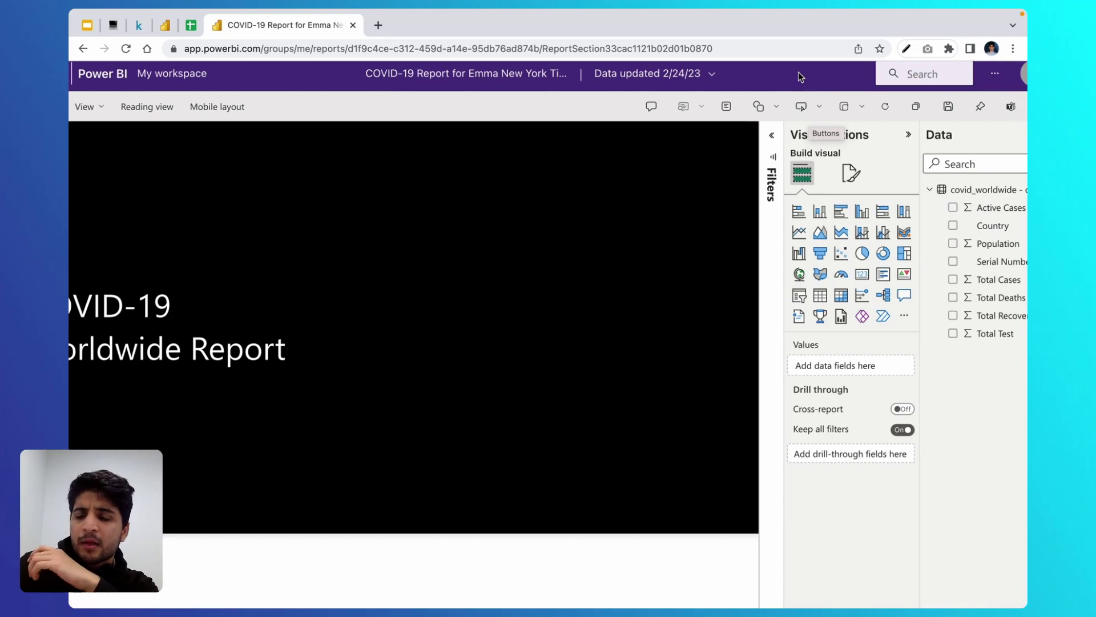
{"action": "scroll", "coordinate": [814, 122], "scroll_direction": "up", "scroll_amount": 3}
{"action": "left_click", "coordinate": [814, 116]}
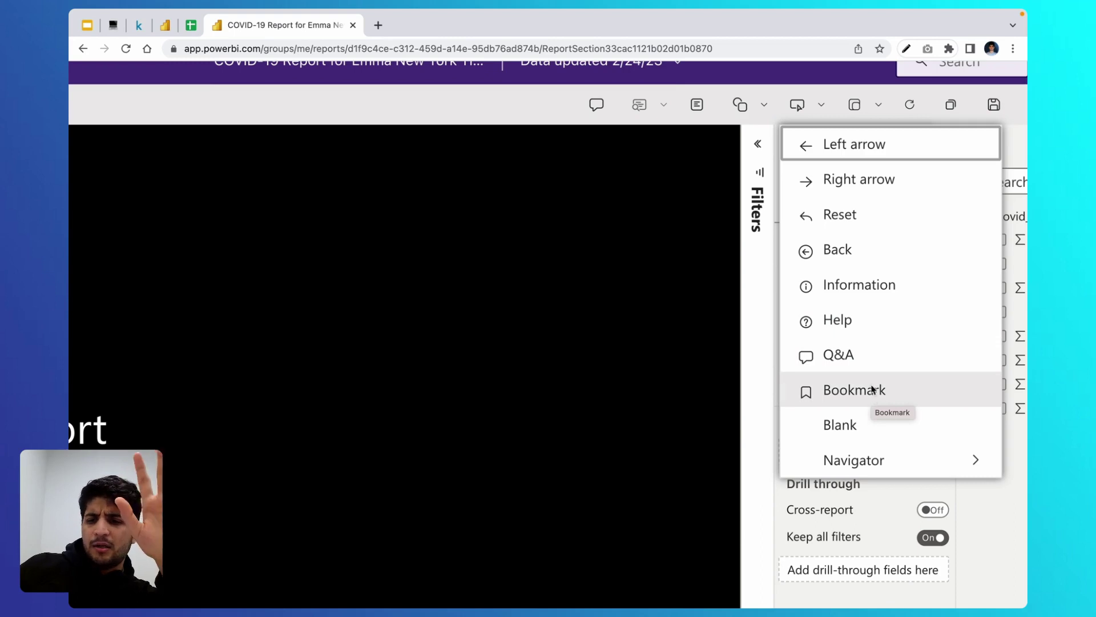
{"action": "left_click", "coordinate": [866, 425]}
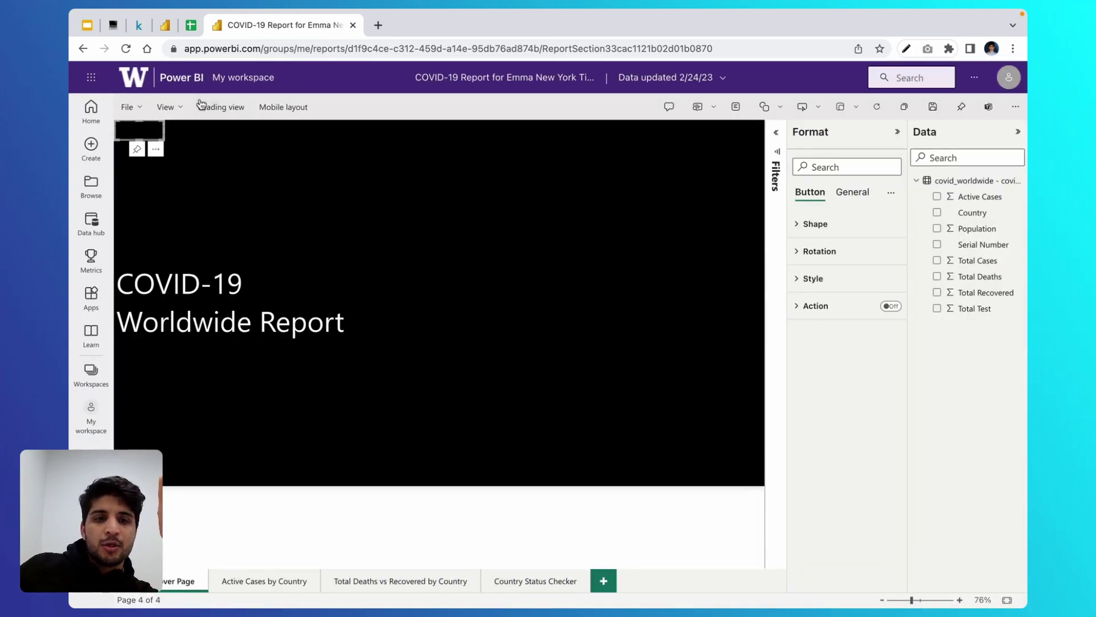
Step: Move the blank button to the upper-right corner of the Cover Page and enlarge it into a wide rectangle
{"action": "left_click_drag", "start_coordinate": [153, 127], "coordinate": [756, 109]}
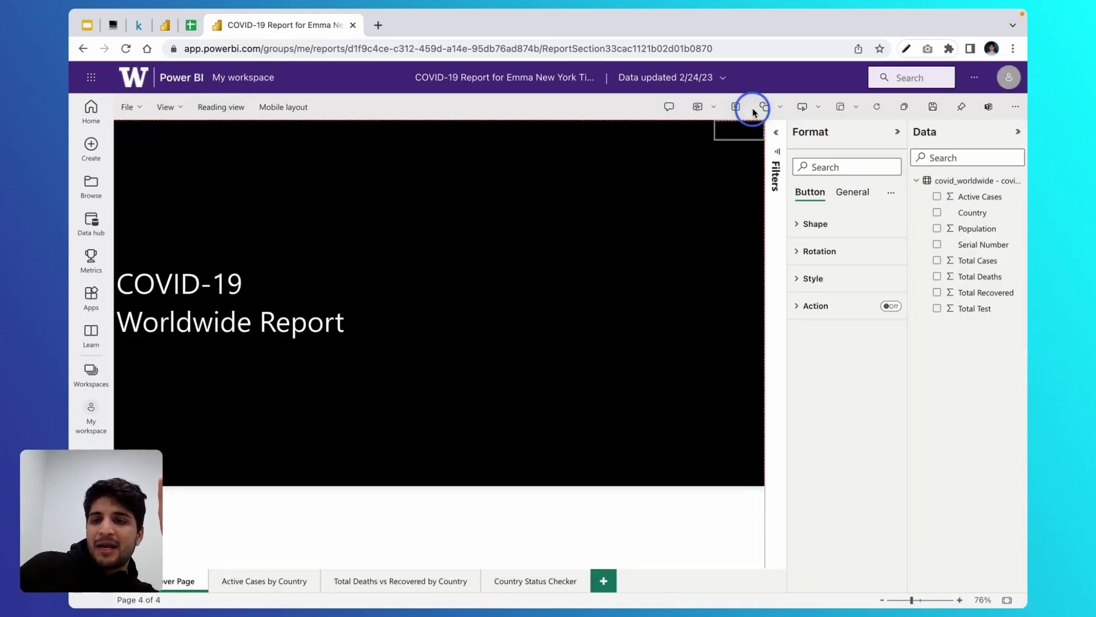
{"action": "left_click_drag", "start_coordinate": [713, 140], "coordinate": [481, 194]}
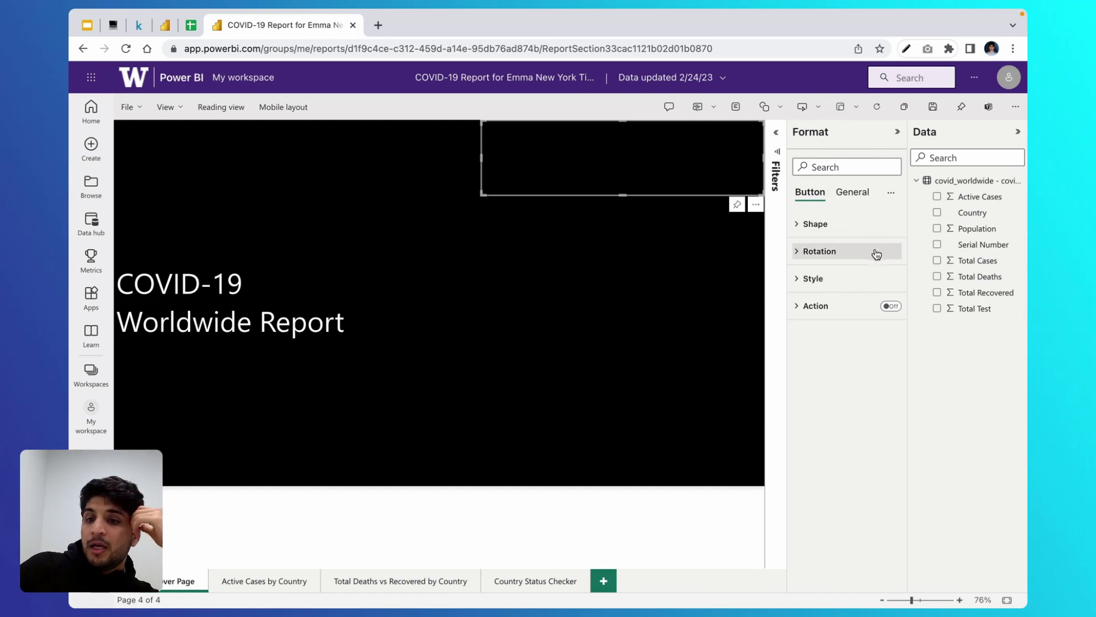
Step: Turn on the button's fill and make it the orange theme color with 0% transparency
{"action": "left_click", "coordinate": [867, 278]}
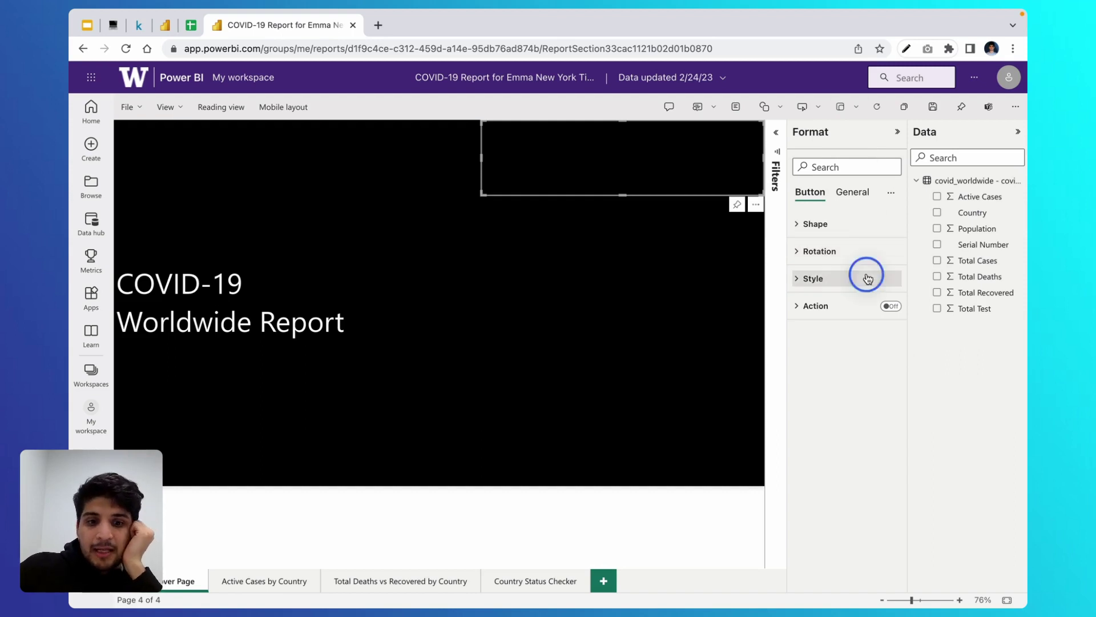
{"action": "scroll", "coordinate": [833, 345], "scroll_direction": "down", "scroll_amount": 3}
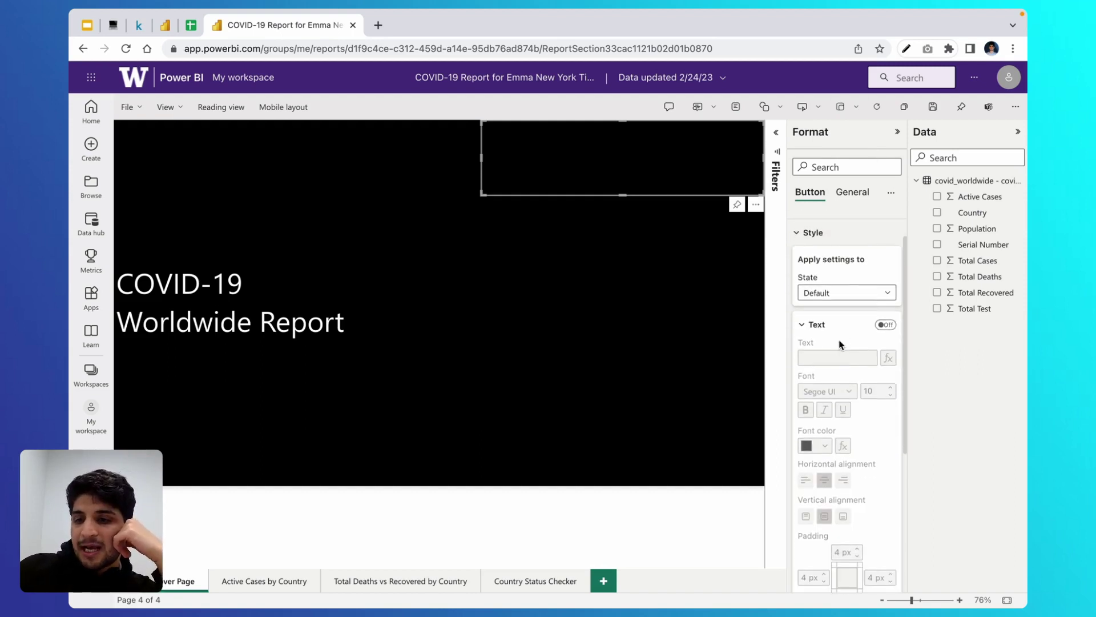
{"action": "left_click", "coordinate": [824, 285]}
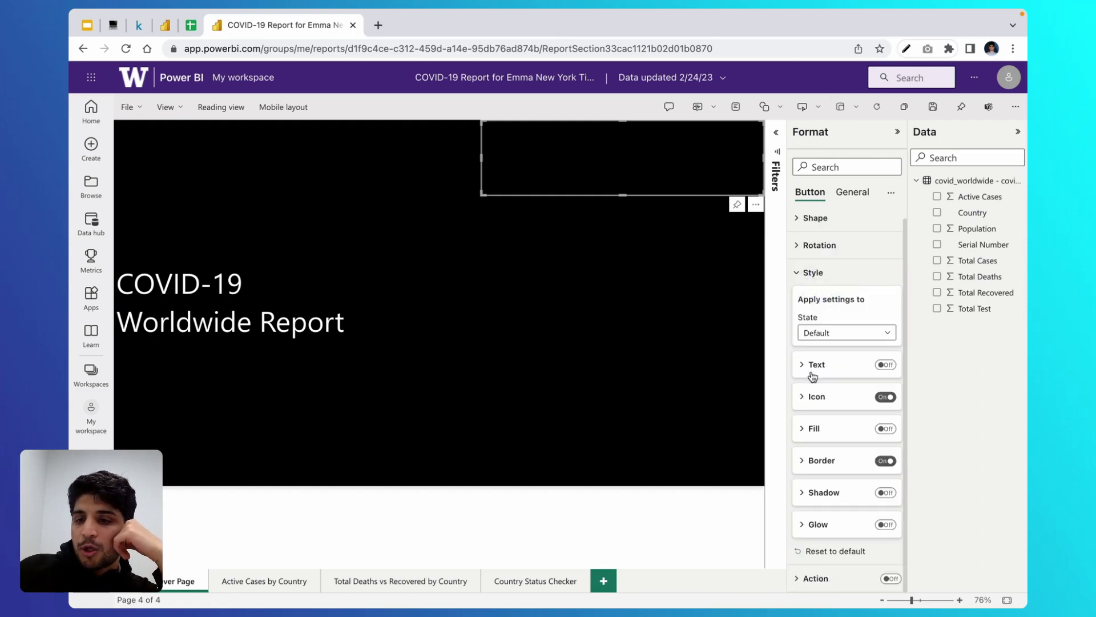
{"action": "left_click", "coordinate": [885, 429]}
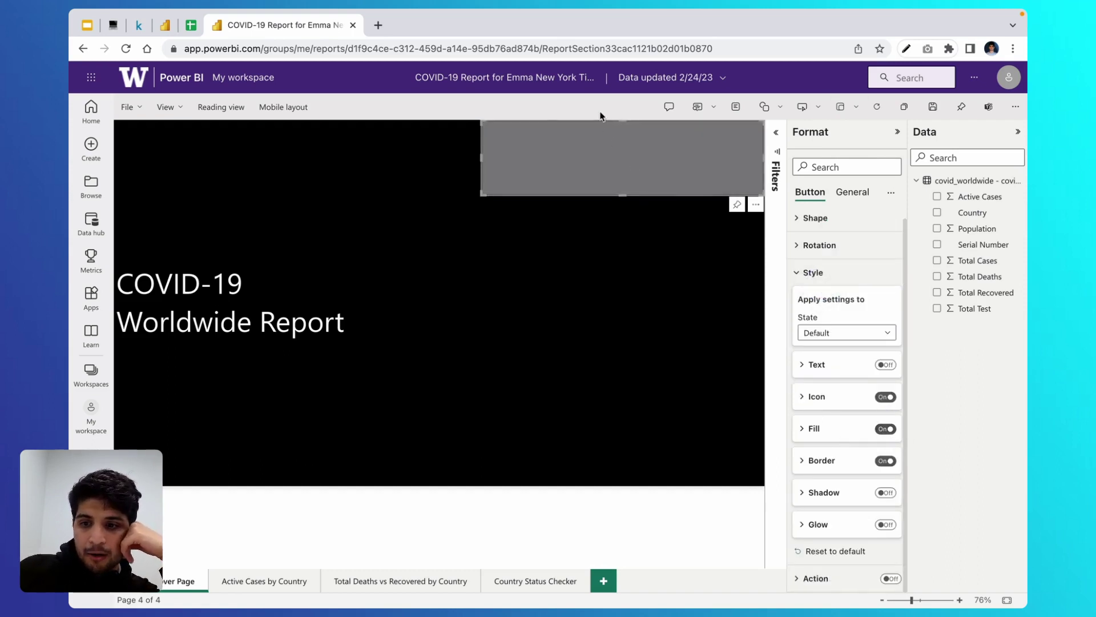
{"action": "left_click", "coordinate": [814, 428]}
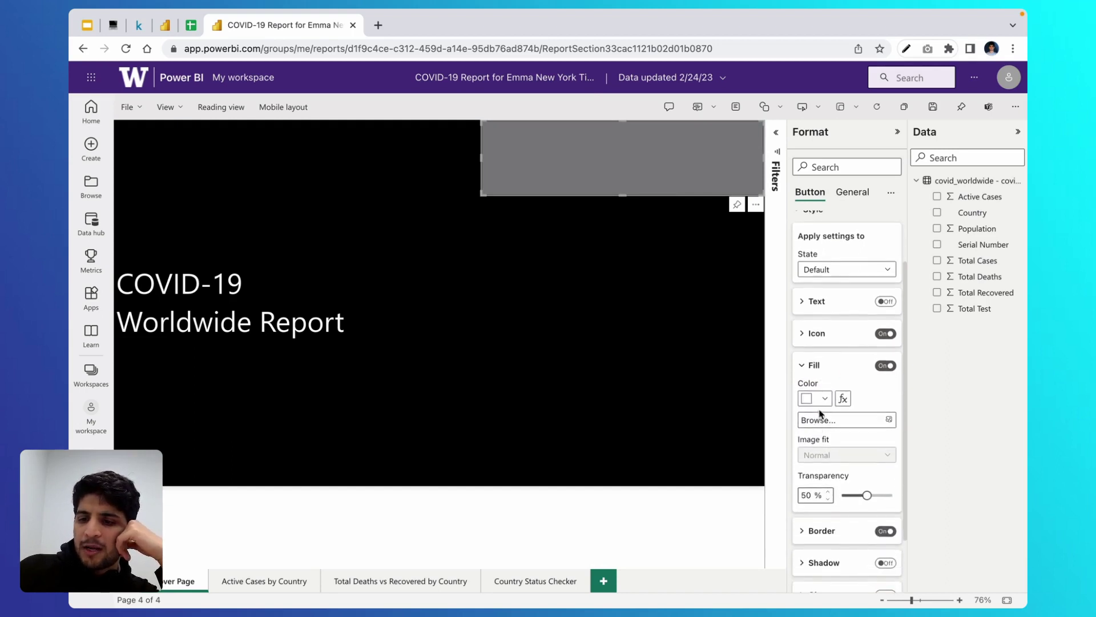
{"action": "left_click", "coordinate": [818, 399]}
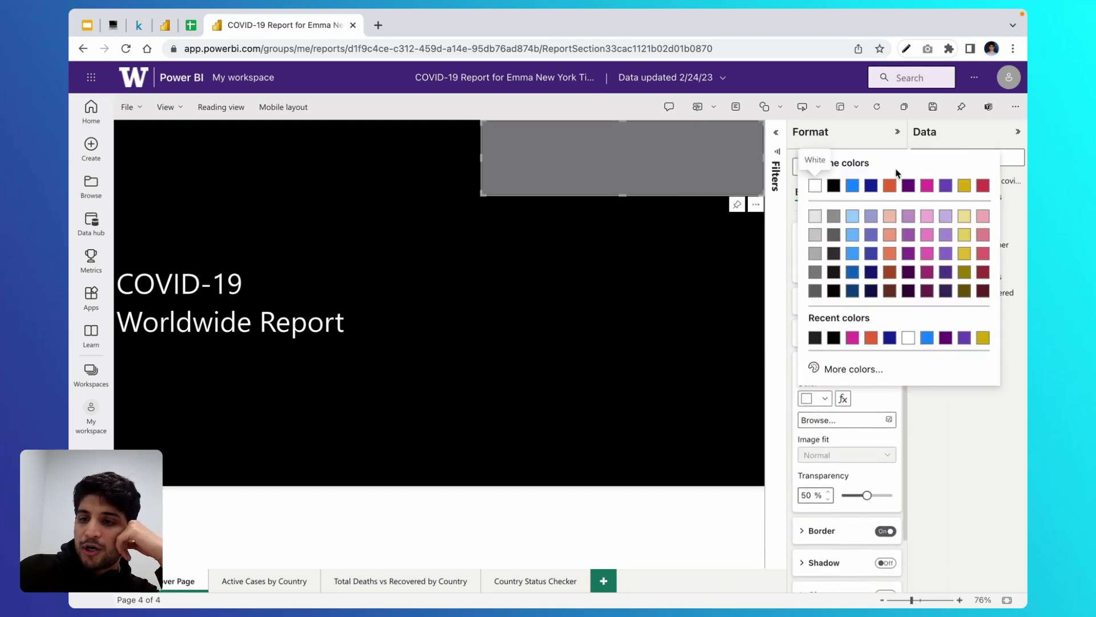
{"action": "left_click", "coordinate": [889, 185]}
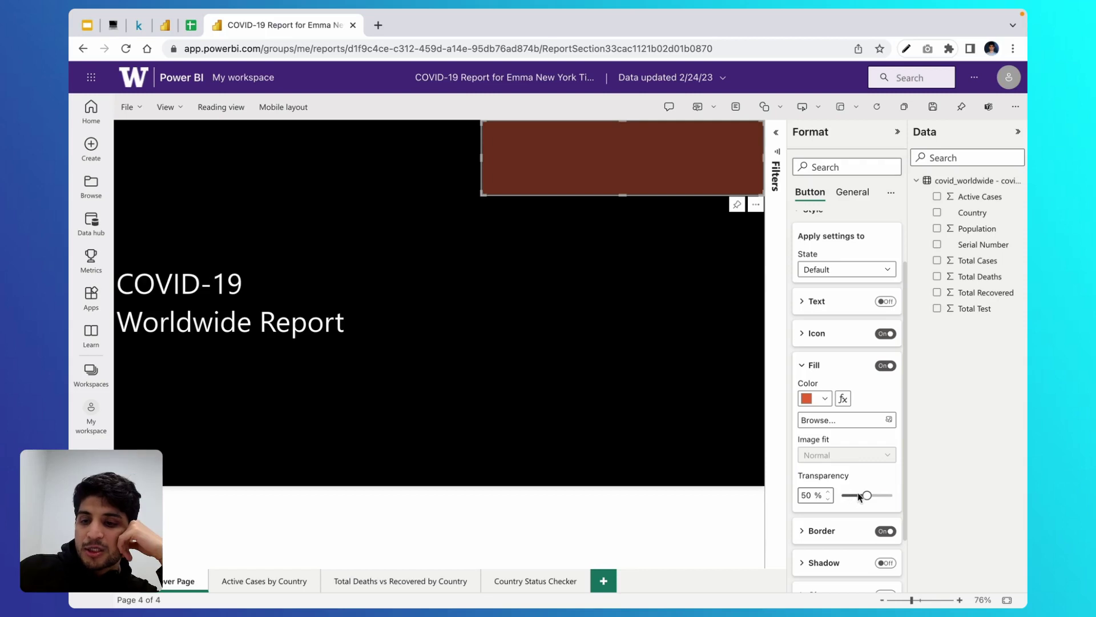
{"action": "left_click_drag", "start_coordinate": [865, 495], "coordinate": [746, 494]}
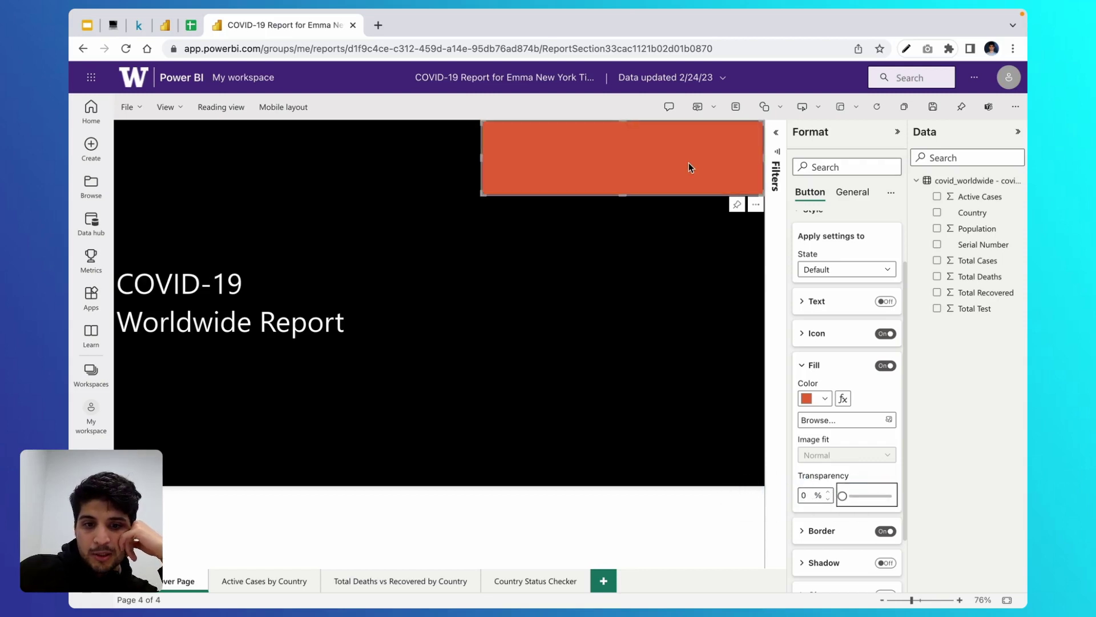
{"action": "left_click", "coordinate": [828, 366]}
Step: Turn on the button's text and label it Active Cases by Country
{"action": "left_click", "coordinate": [887, 366]}
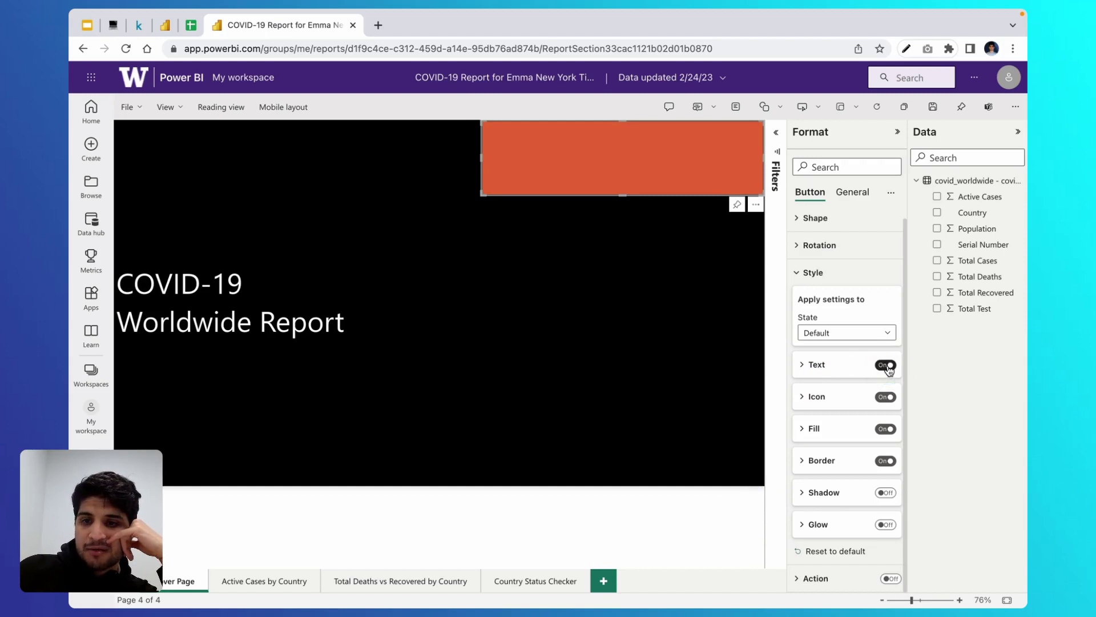
{"action": "left_click", "coordinate": [829, 379]}
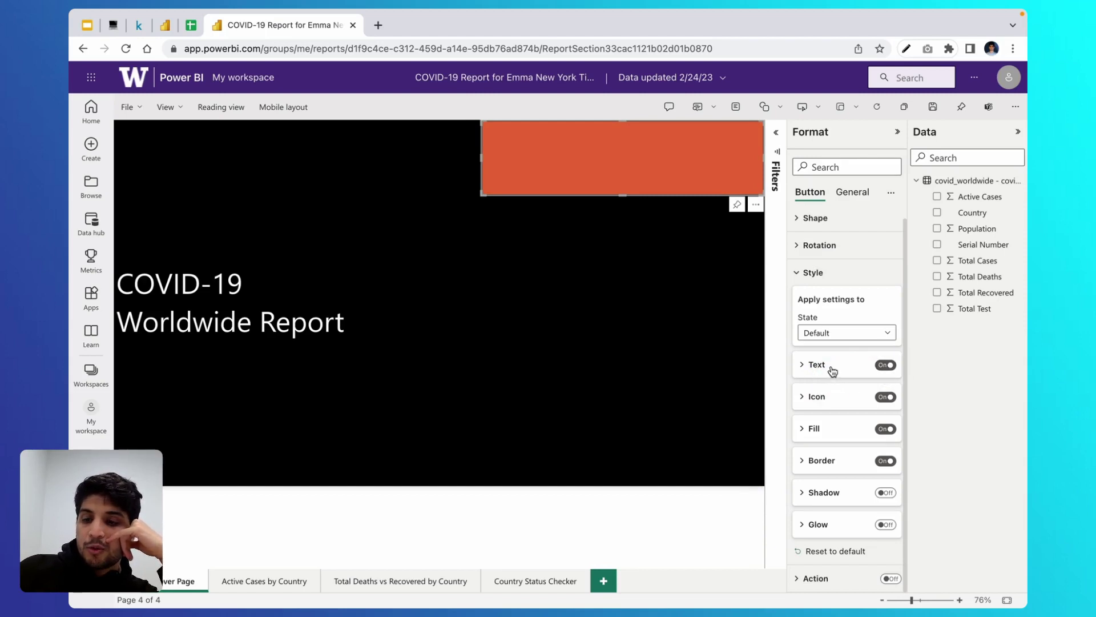
{"action": "left_click", "coordinate": [832, 368]}
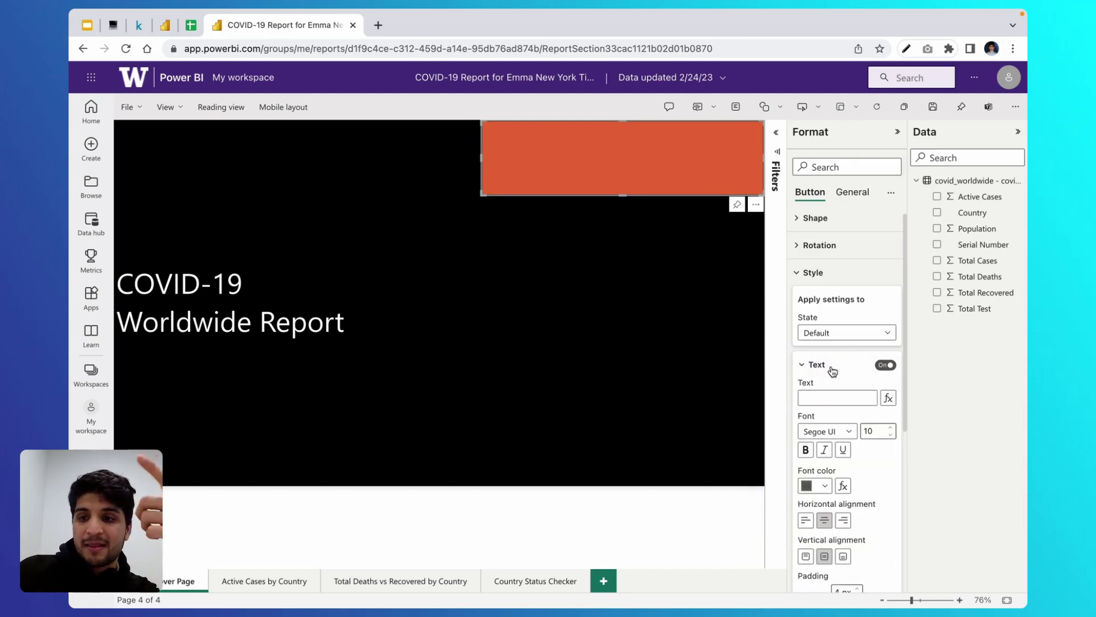
{"action": "left_click", "coordinate": [831, 400]}
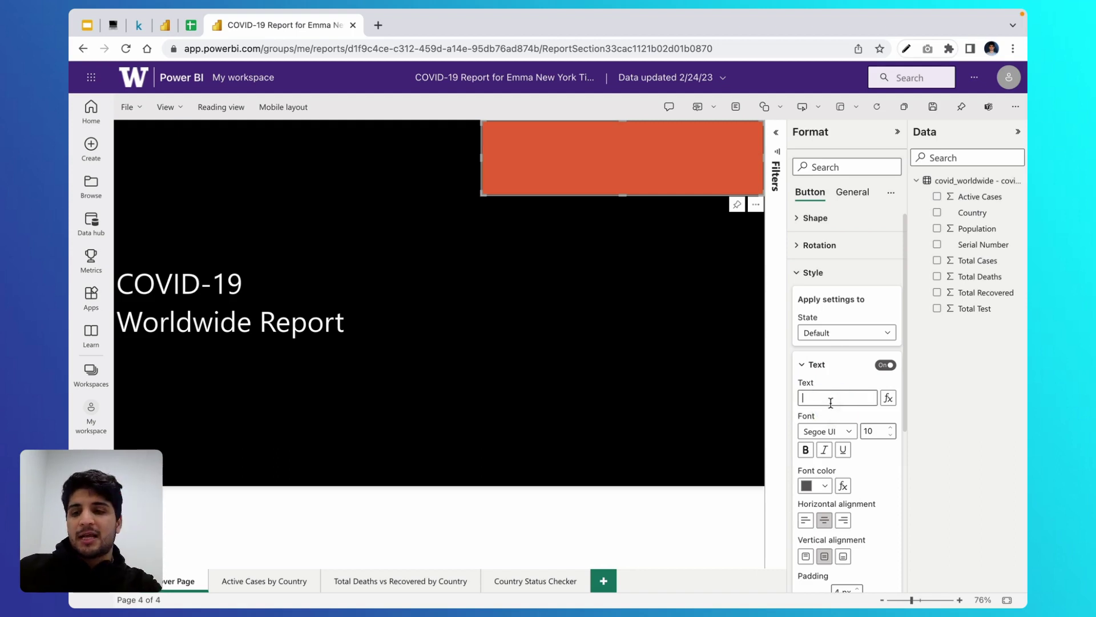
{"action": "type", "text": "Act"}
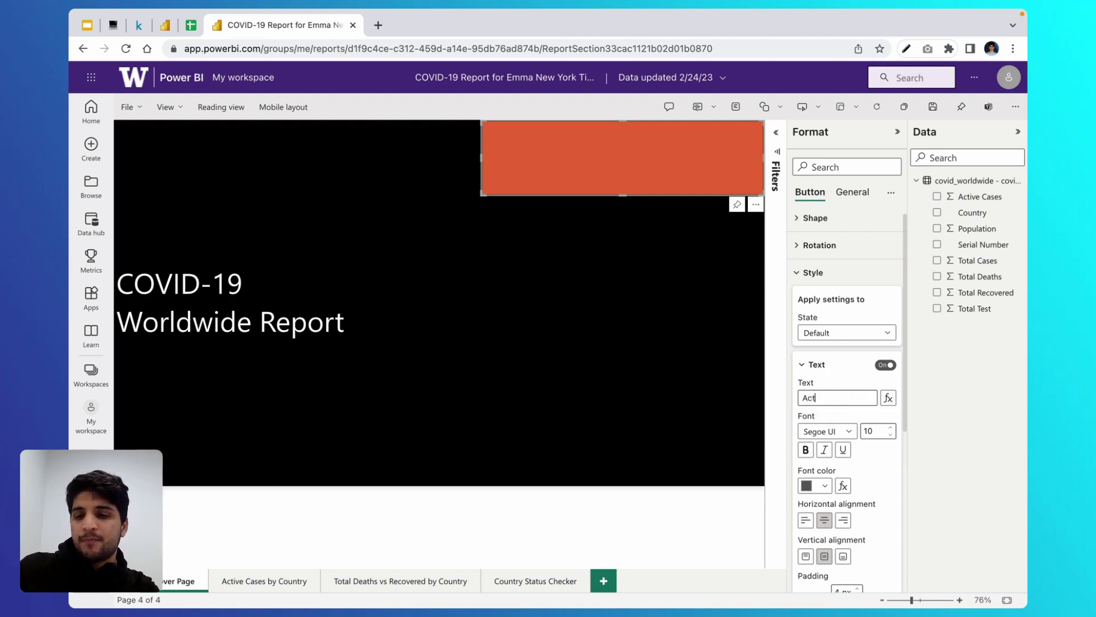
{"action": "type", "text": "ive Cases "}
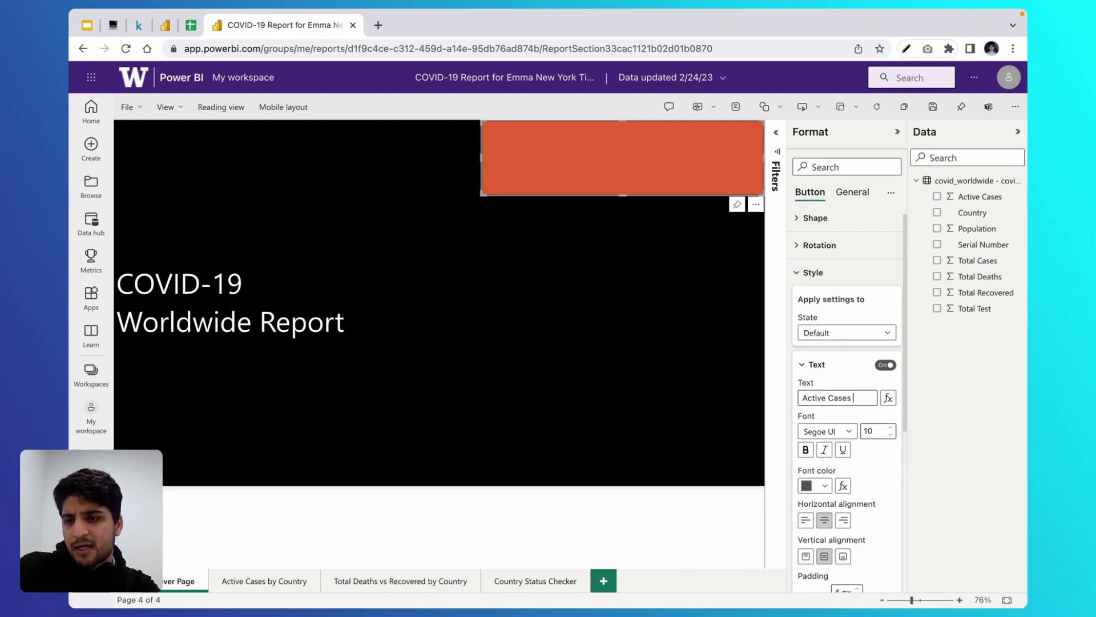
{"action": "type", "text": "by Country"}
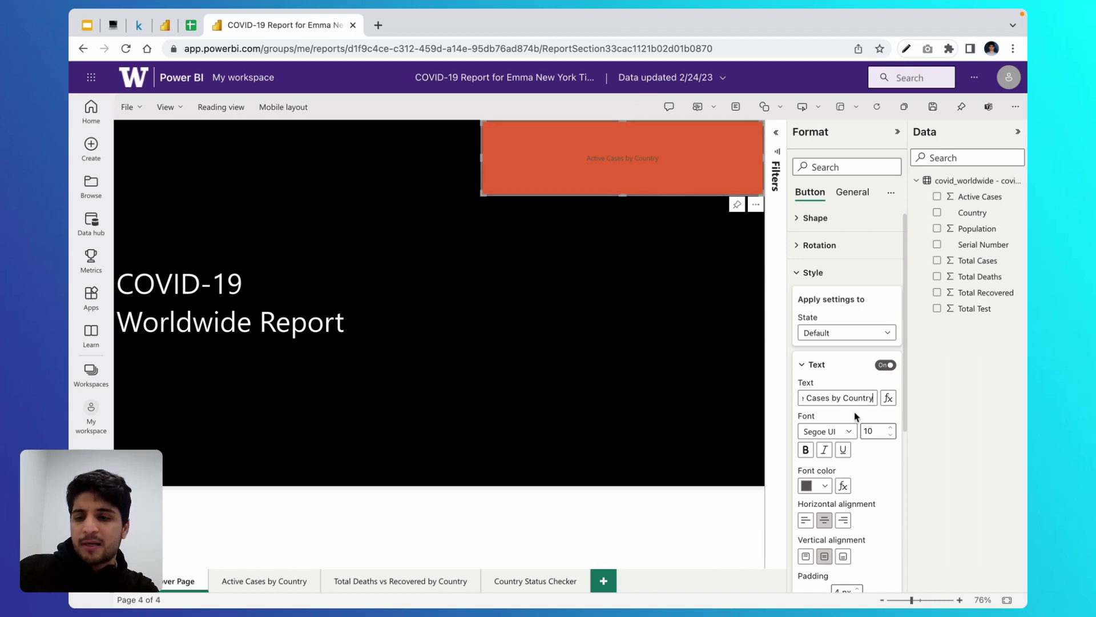
Step: Set the button text's font size to 24 and its font color to white
{"action": "left_click", "coordinate": [879, 430]}
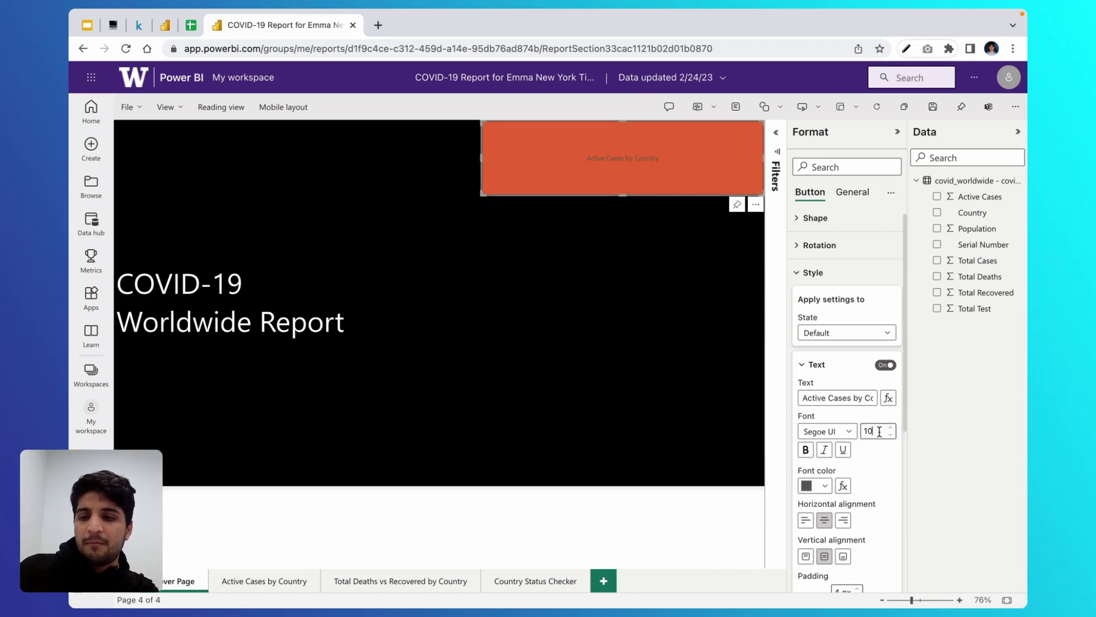
{"action": "type", "text": "24"}
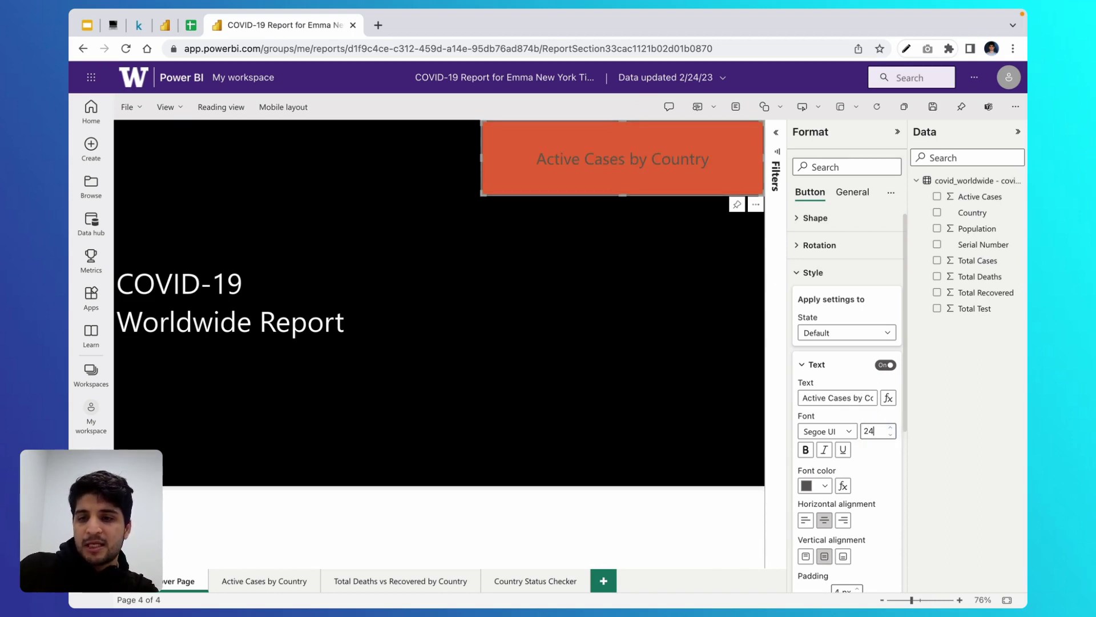
{"action": "left_click", "coordinate": [824, 485]}
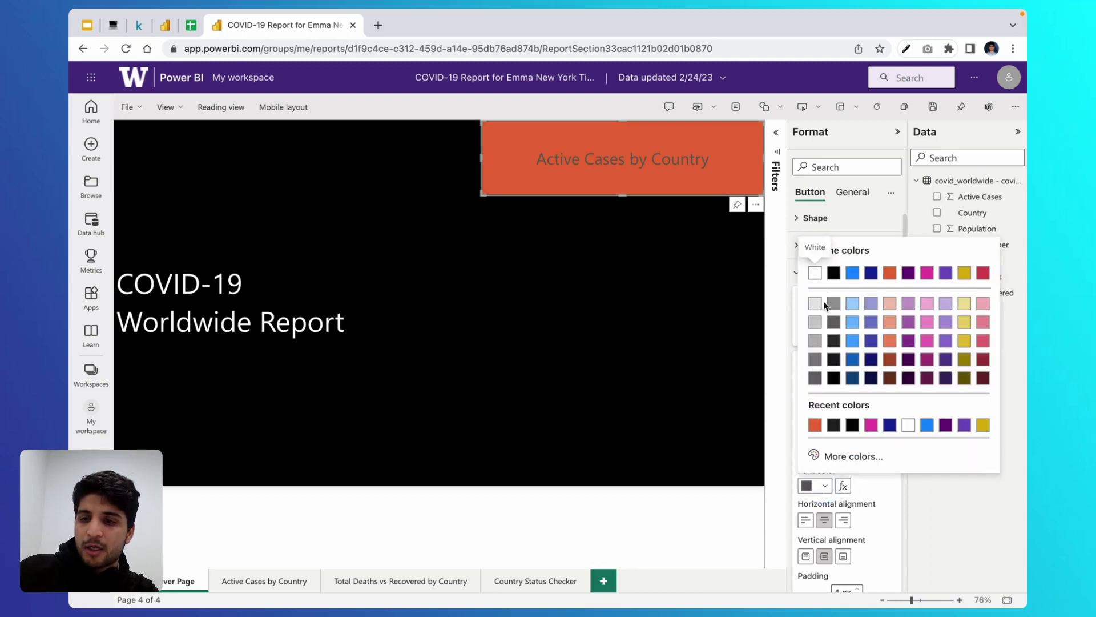
{"action": "left_click", "coordinate": [815, 273]}
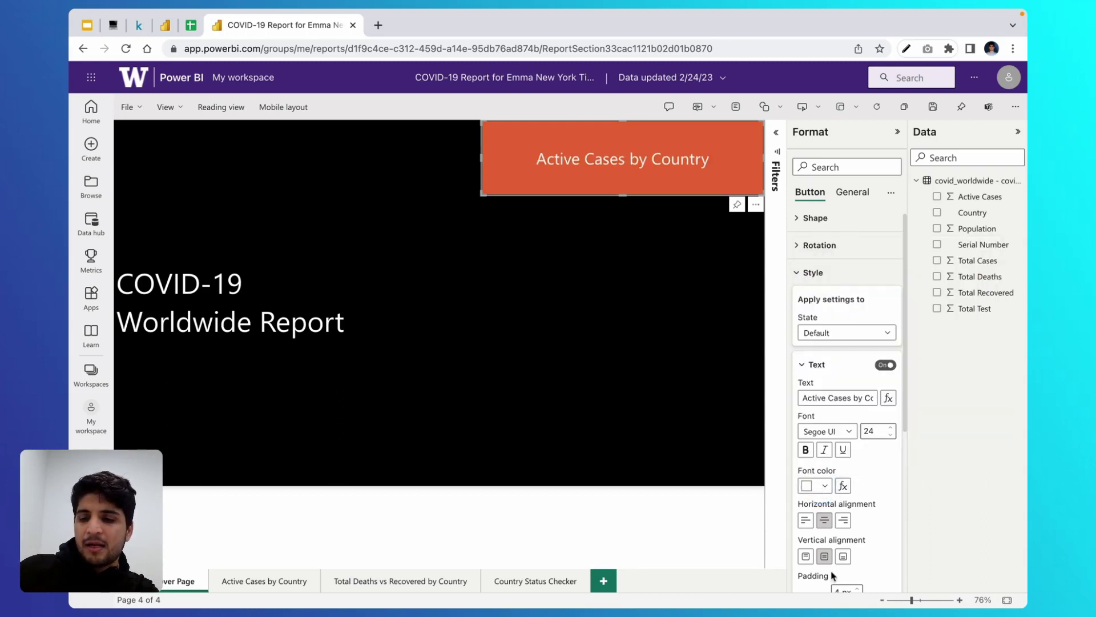
Step: Align the button text horizontally to the left and set its left padding to 32 px
{"action": "left_click", "coordinate": [806, 520]}
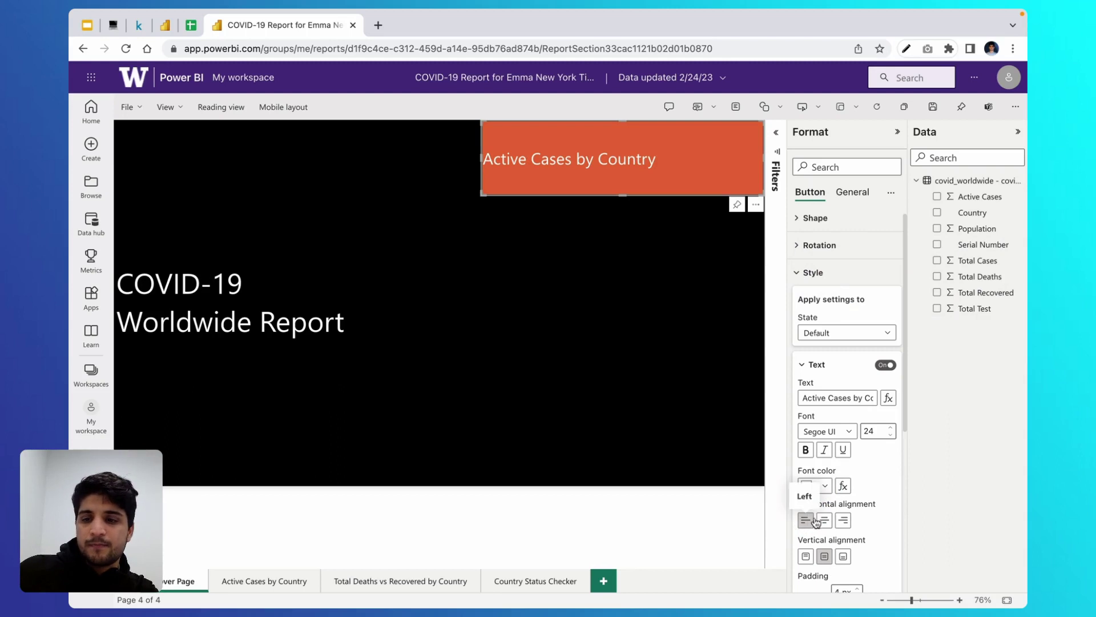
{"action": "scroll", "coordinate": [868, 516], "scroll_direction": "down", "scroll_amount": 3}
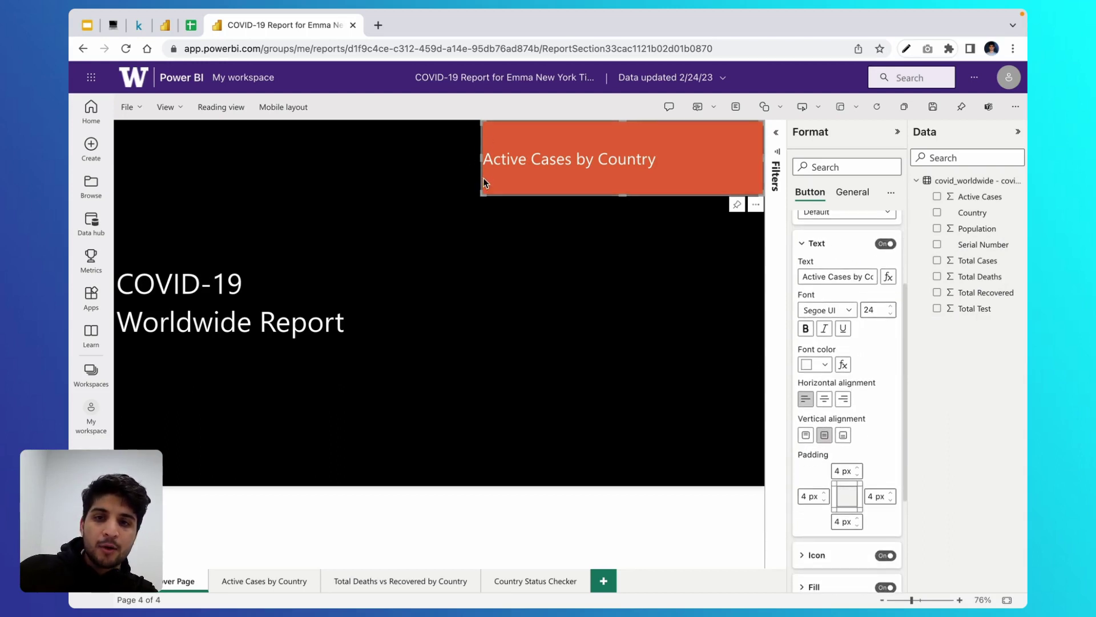
{"action": "left_click", "coordinate": [811, 496]}
{"action": "key", "text": "BackSpace"}
{"action": "type", "text": "32"}
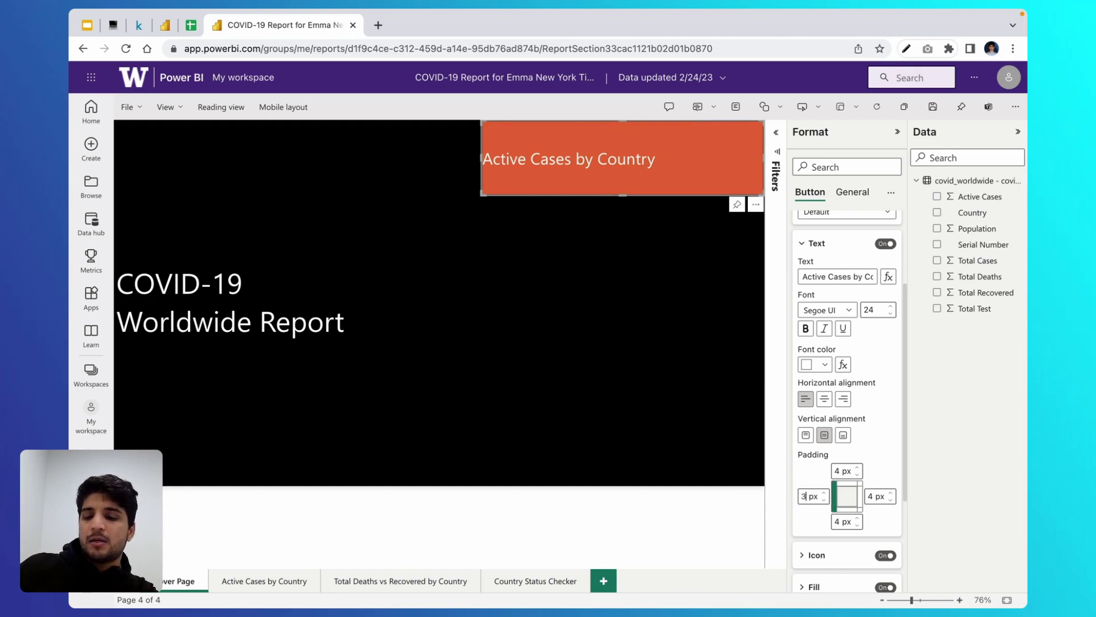
{"action": "left_click", "coordinate": [889, 434]}
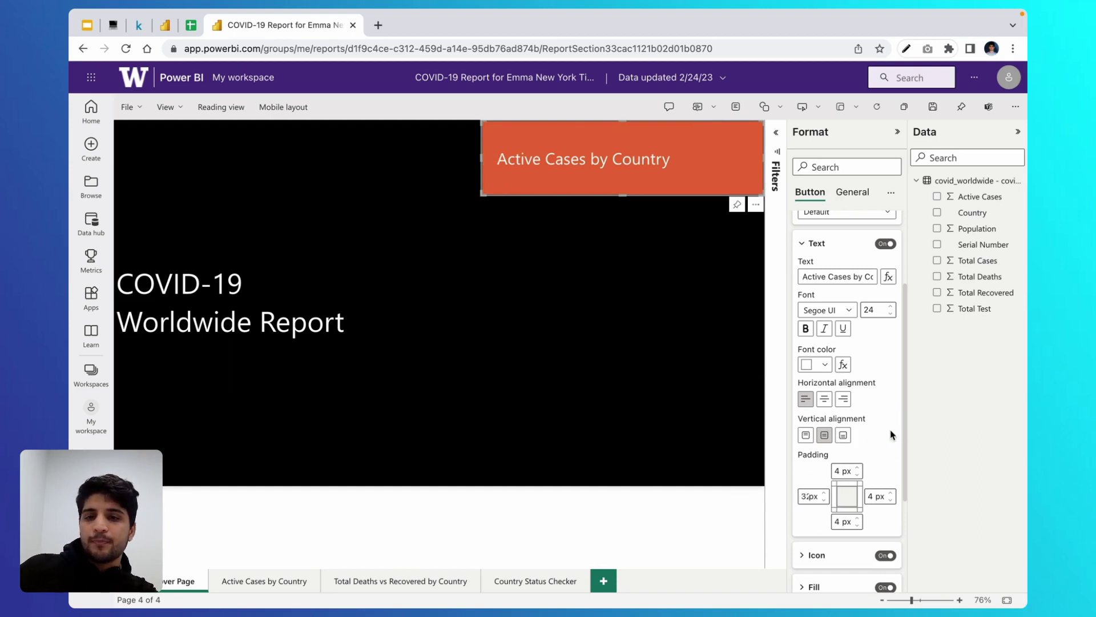
Step: Turn on the button's action as Page navigation with Active Cases by Country as the destination
{"action": "left_click", "coordinate": [827, 246]}
{"action": "left_click", "coordinate": [805, 279]}
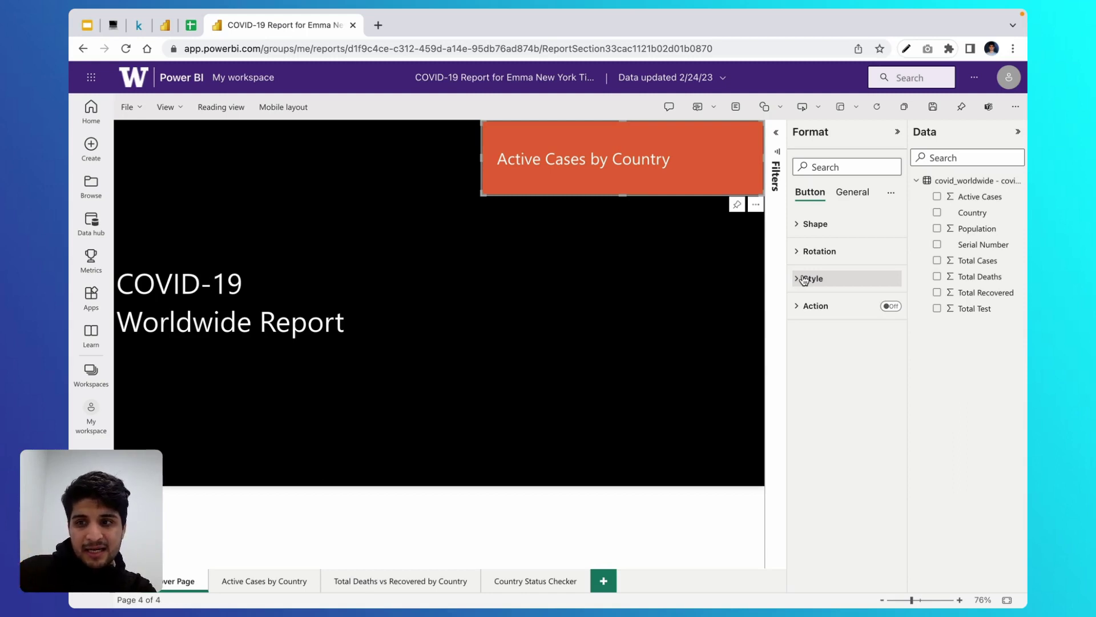
{"action": "left_click", "coordinate": [890, 307]}
{"action": "left_click", "coordinate": [853, 313]}
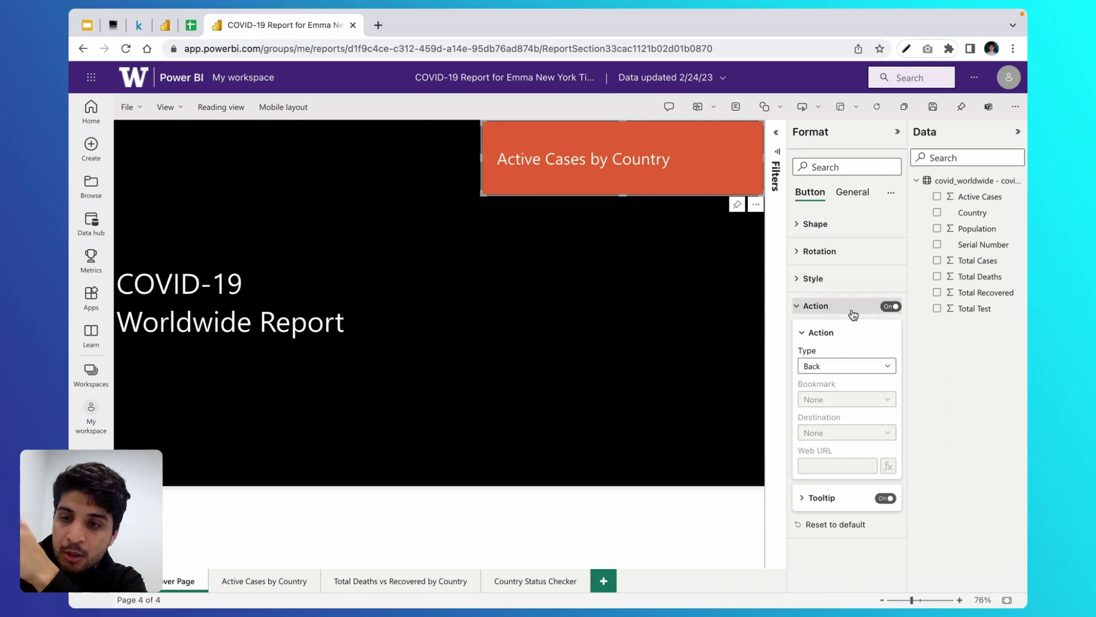
{"action": "left_click", "coordinate": [833, 366]}
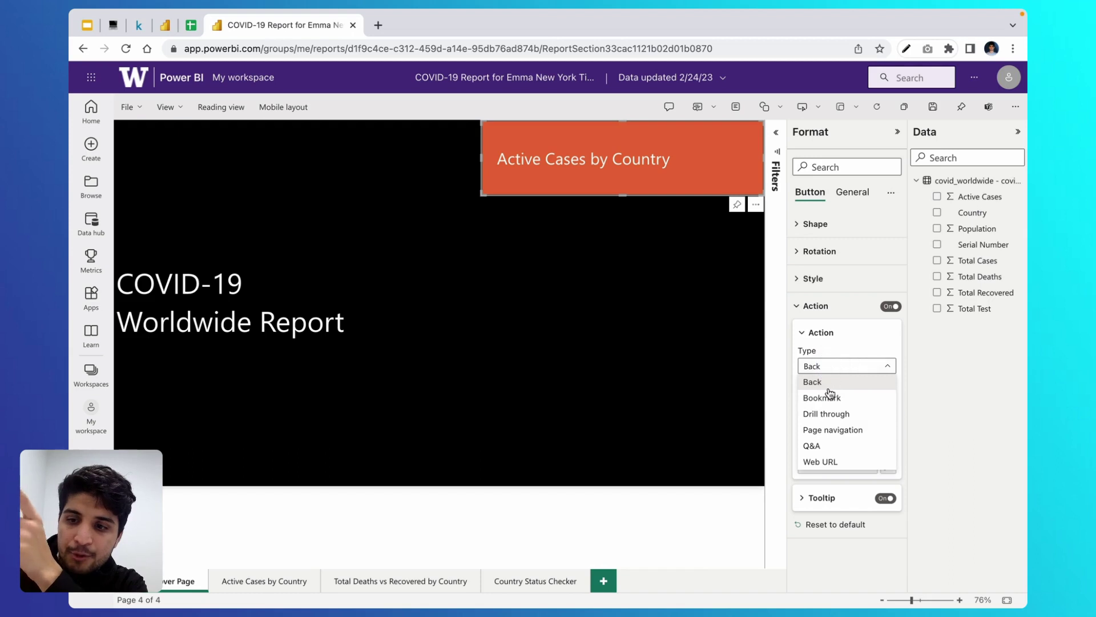
{"action": "left_click", "coordinate": [828, 429]}
{"action": "left_click", "coordinate": [829, 433]}
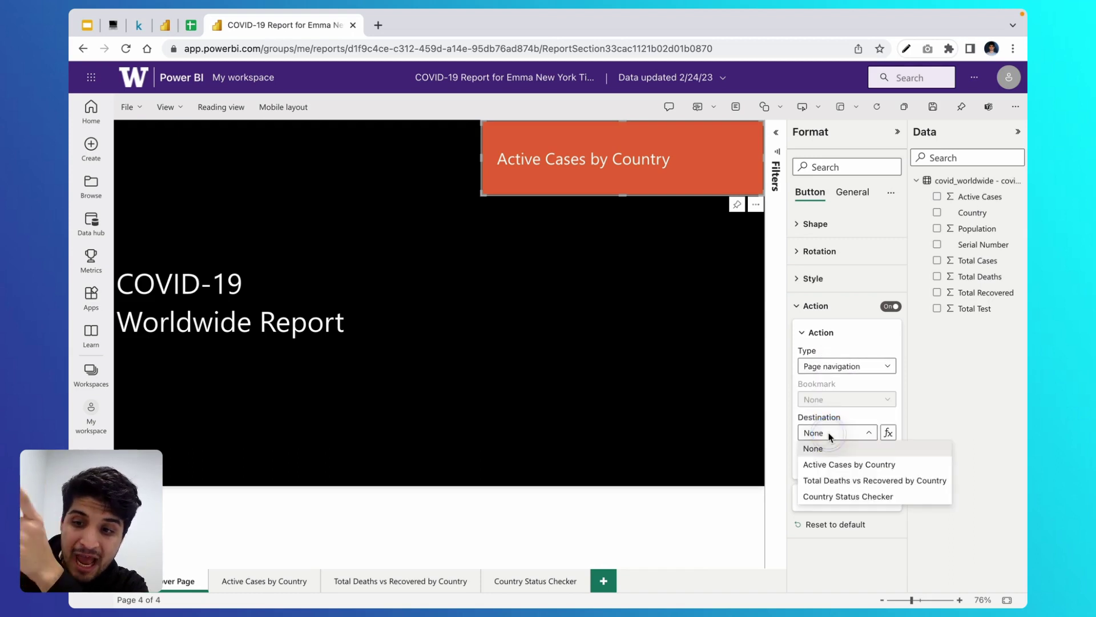
{"action": "left_click", "coordinate": [826, 464]}
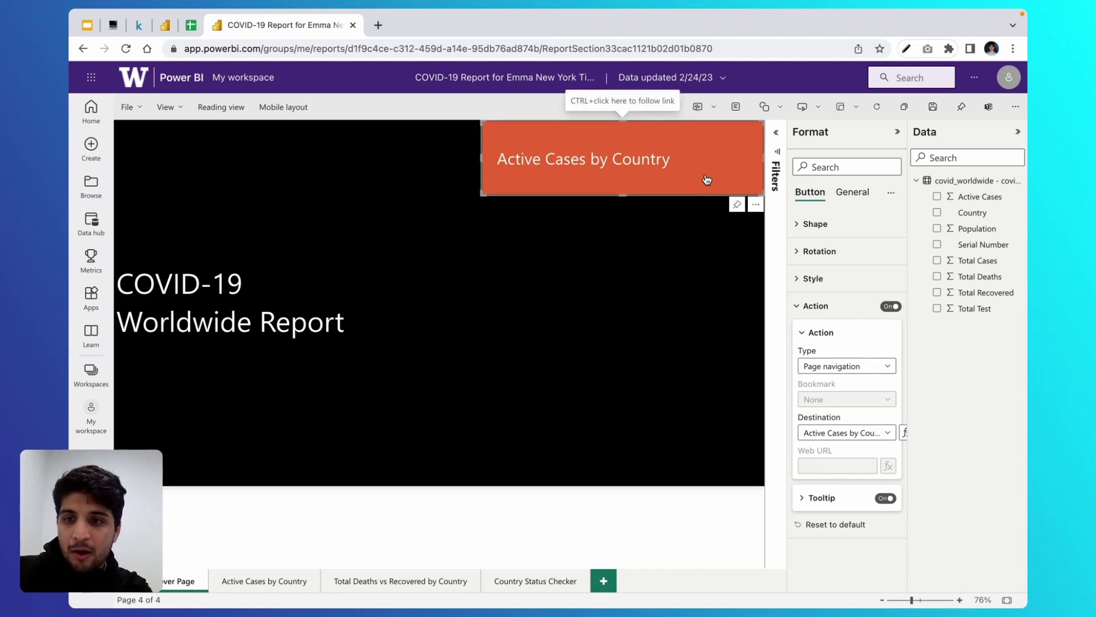
{"action": "left_click", "coordinate": [690, 215]}
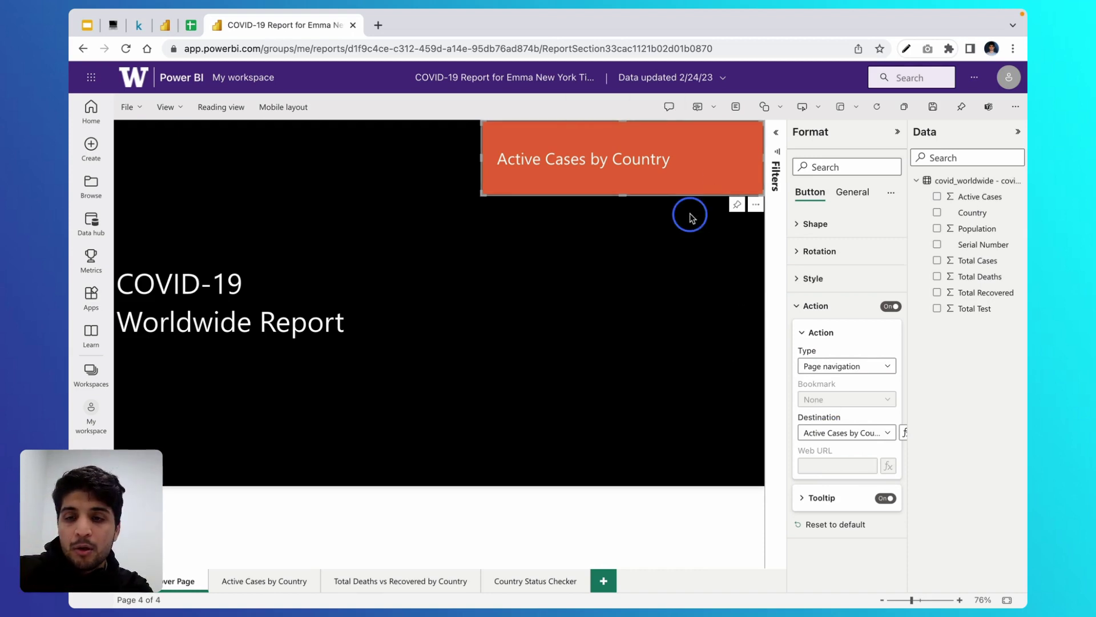
Step: Duplicate the Active Cases by Country button and place the copy directly below the original with a small gap
{"action": "left_click", "coordinate": [678, 156]}
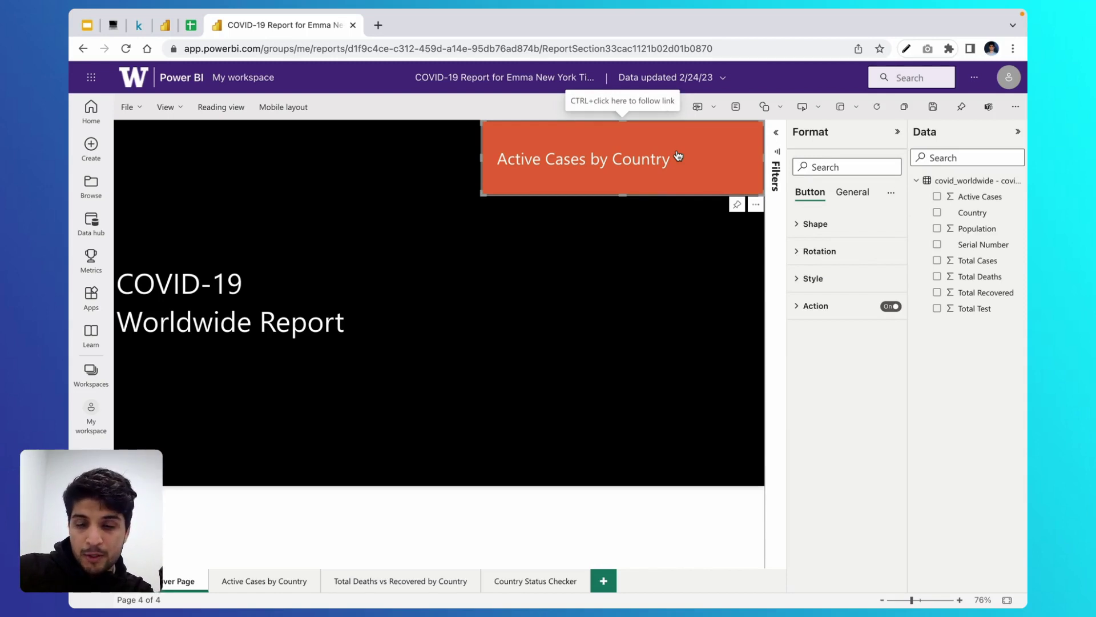
{"action": "key", "text": "ctrl+c"}
{"action": "key", "text": "ctrl+v"}
{"action": "left_click_drag", "start_coordinate": [678, 159], "coordinate": [679, 234]}
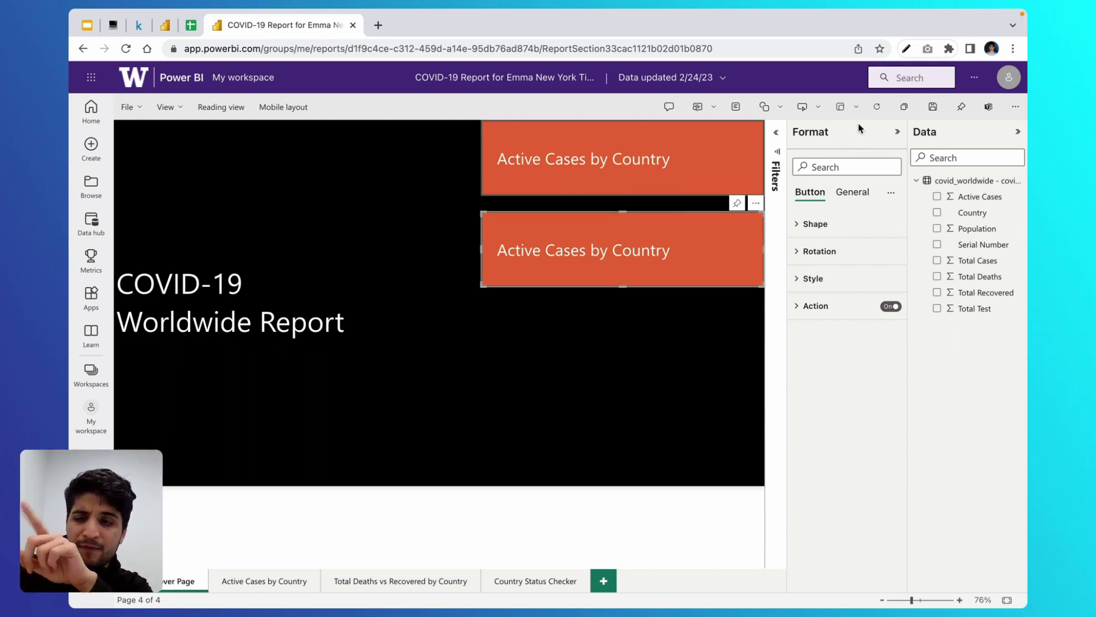
Step: Change the text of the duplicated button below the original to "Deaths vs Recovered by Country"
{"action": "left_click", "coordinate": [855, 278]}
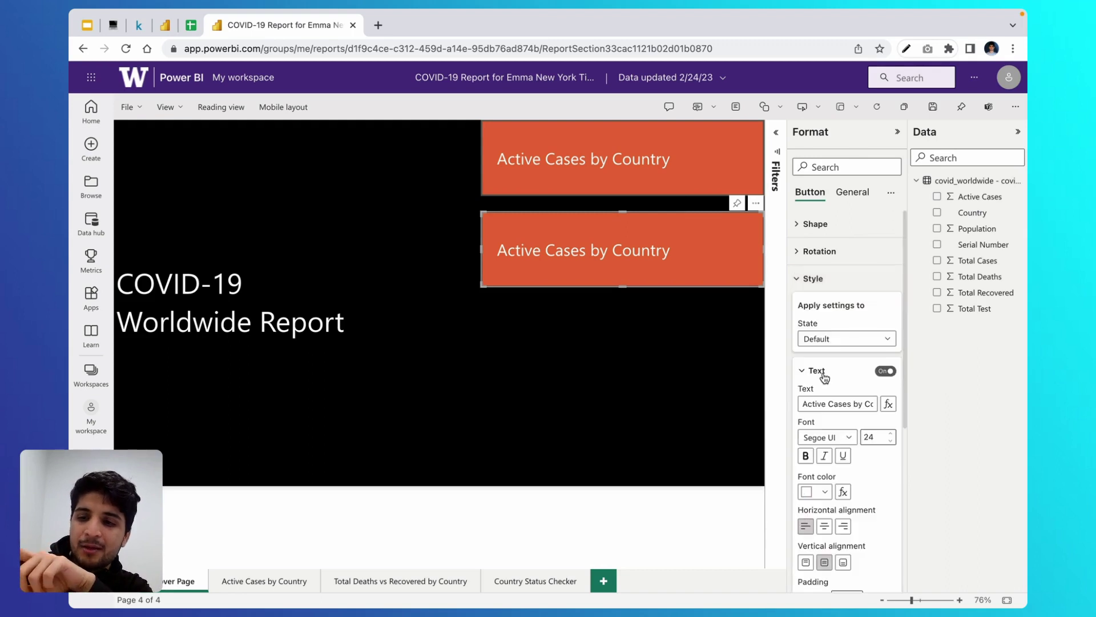
{"action": "scroll", "coordinate": [824, 342], "scroll_direction": "down", "scroll_amount": 2}
{"action": "triple_click", "coordinate": [823, 300]}
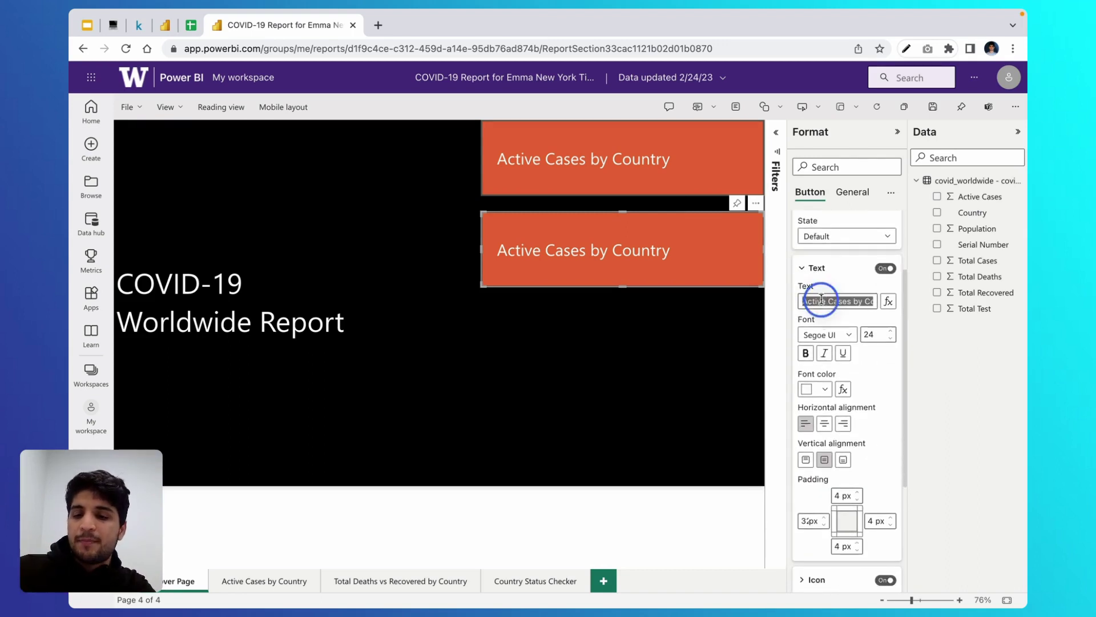
{"action": "type", "text": "Deaht"}
{"action": "key", "text": "BackSpace"}
{"action": "key", "text": "BackSpace"}
{"action": "key", "text": "BackSpace"}
{"action": "key", "text": "BackSpace"}
{"action": "key", "text": "BackSpace"}
{"action": "type", "text": "T"}
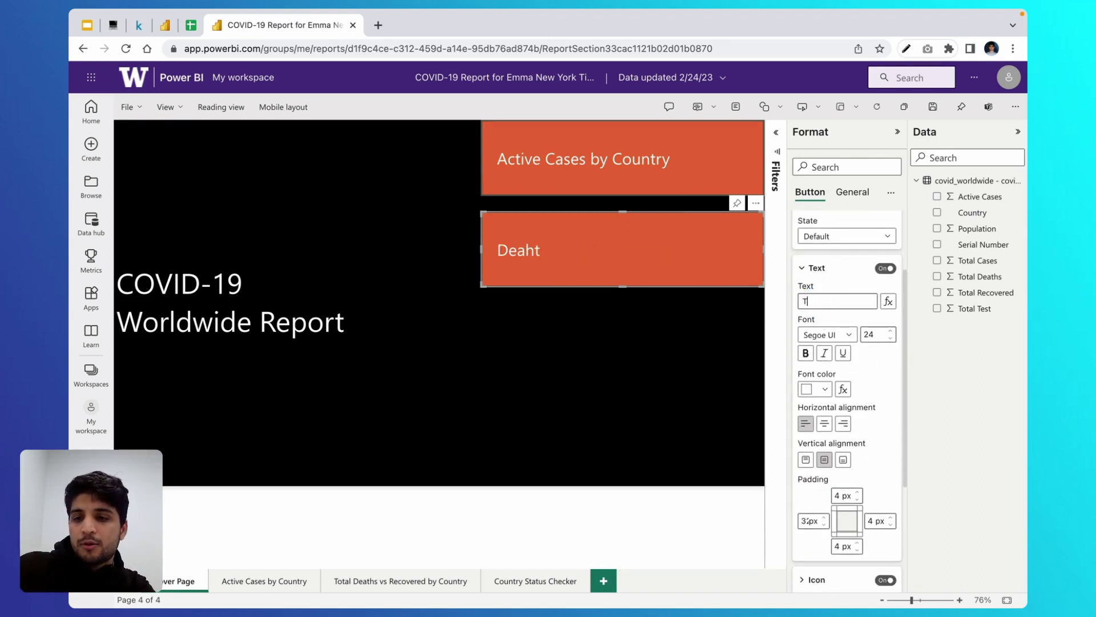
{"action": "type", "text": "otal Deaths vs R"}
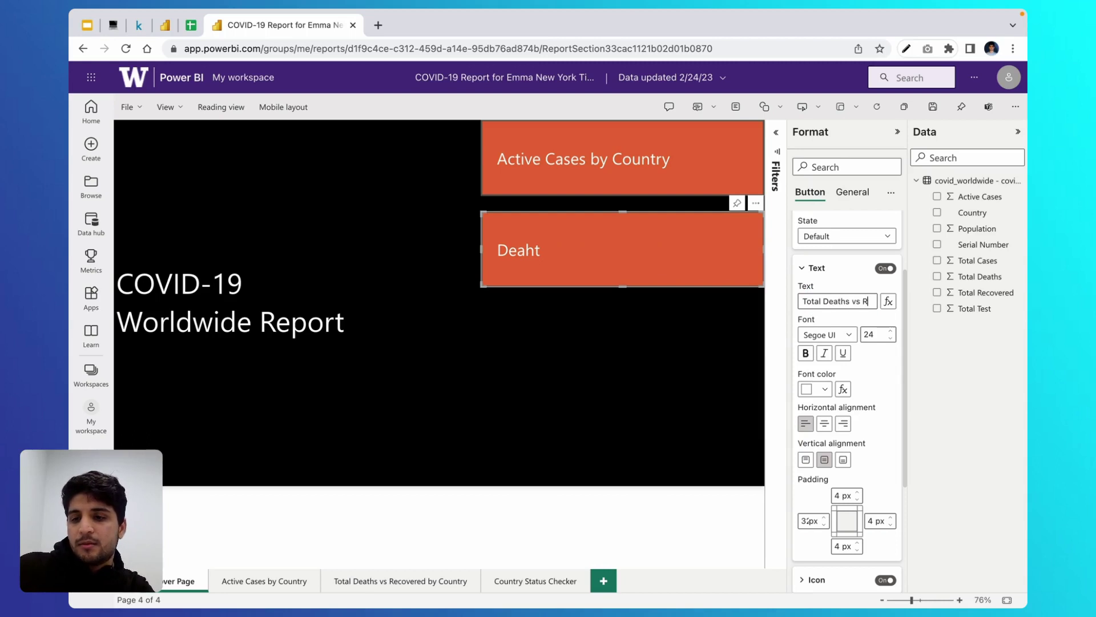
{"action": "type", "text": "ecovered by C"}
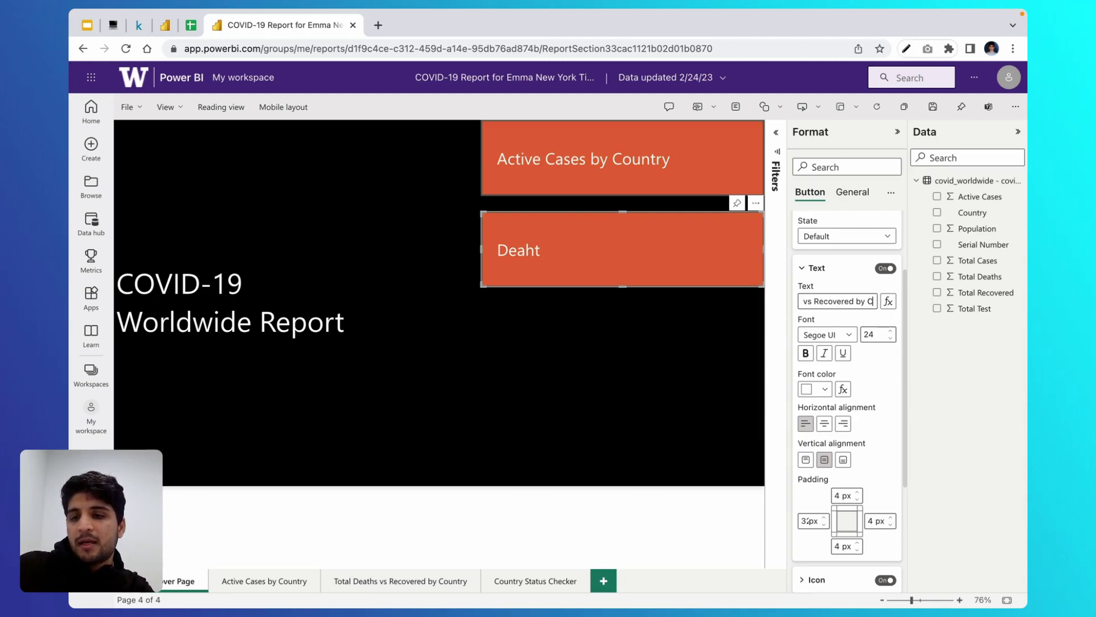
{"action": "type", "text": "ountry"}
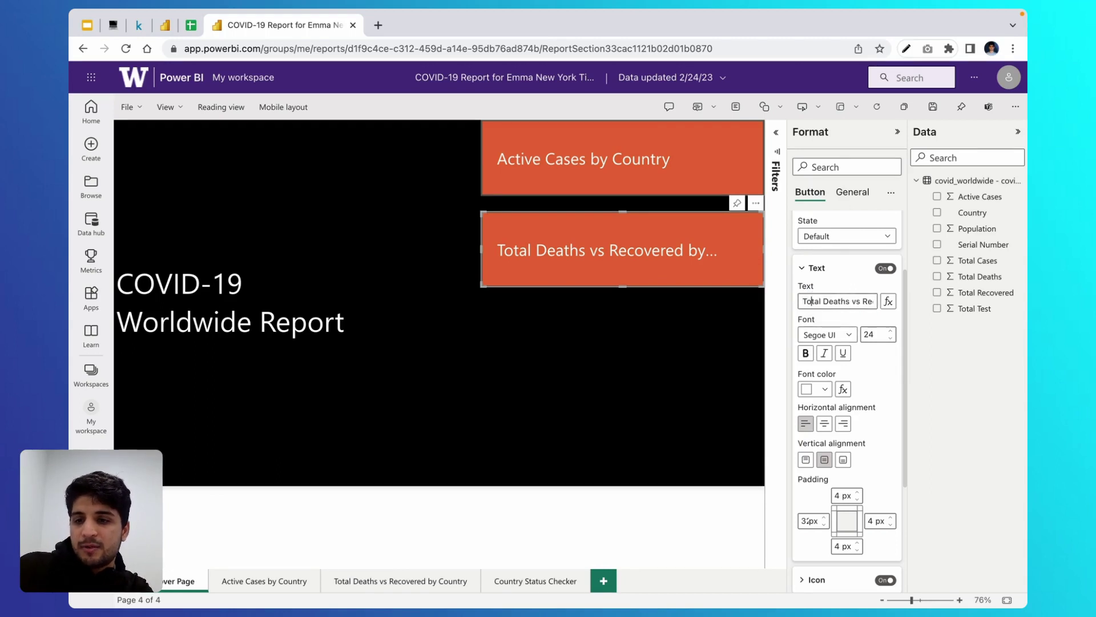
{"action": "left_click_drag", "start_coordinate": [823, 301], "coordinate": [801, 301]}
{"action": "key", "text": "BackSpace"}
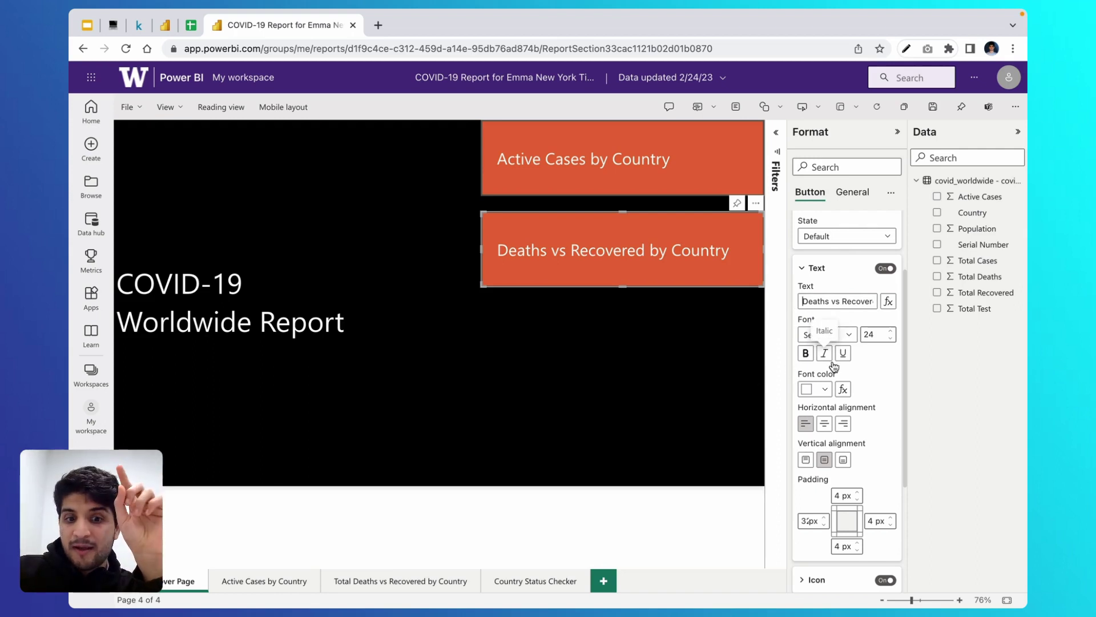
{"action": "scroll", "coordinate": [833, 365], "scroll_direction": "down", "scroll_amount": 3}
{"action": "scroll", "coordinate": [834, 365], "scroll_direction": "up", "scroll_amount": 5}
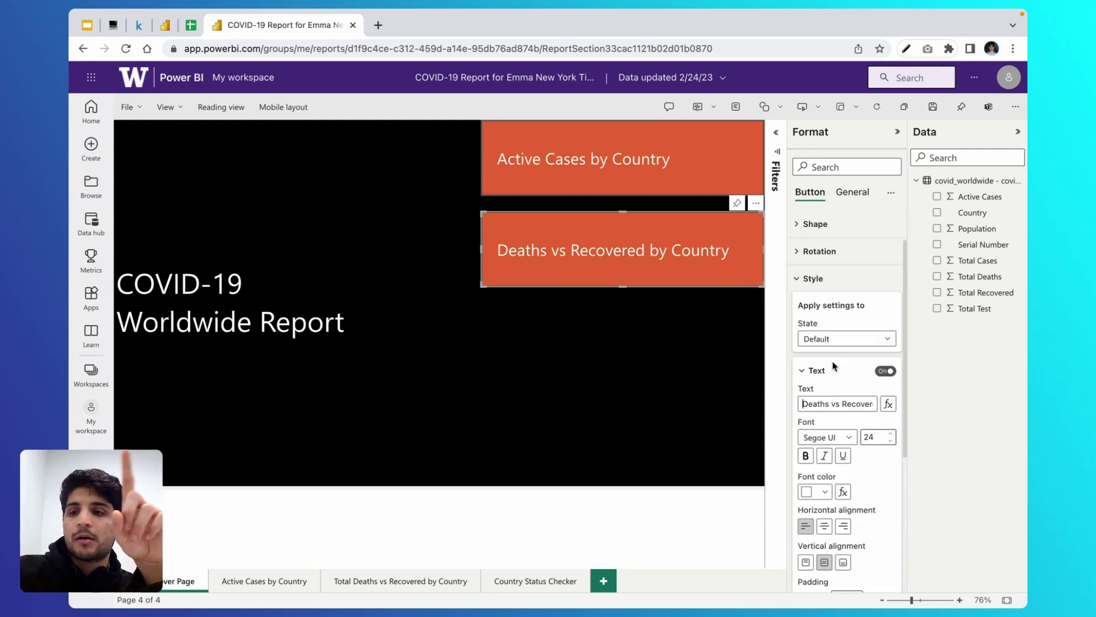
Step: Set the Deaths vs Recovered by Country button's page navigation destination to Total Deaths vs Recovered by Country
{"action": "left_click", "coordinate": [813, 279]}
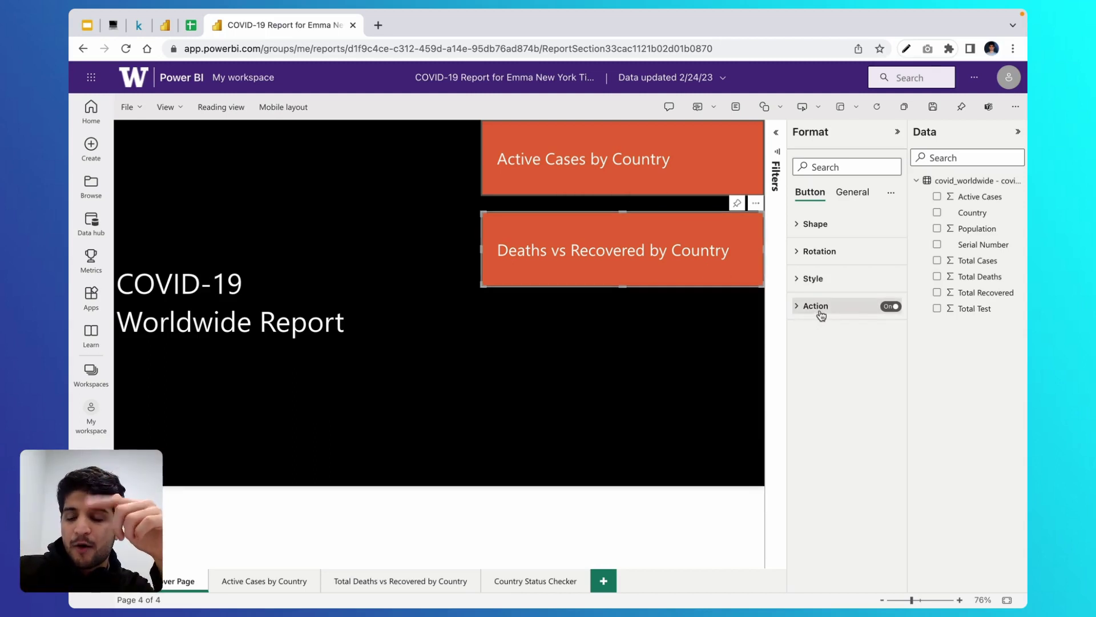
{"action": "left_click", "coordinate": [820, 311]}
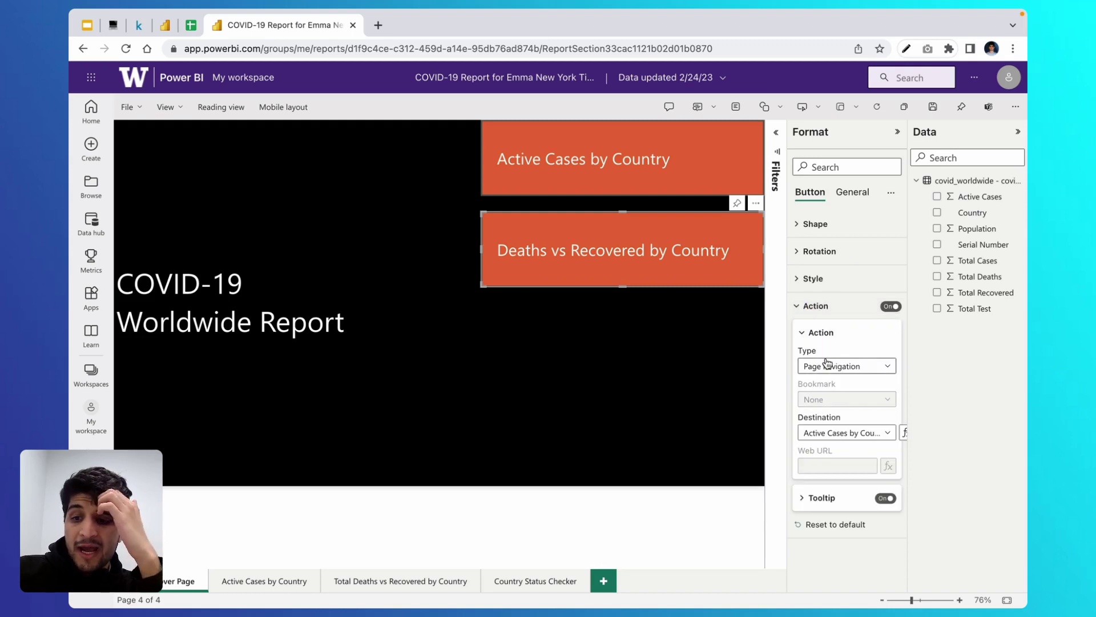
{"action": "left_click", "coordinate": [822, 435]}
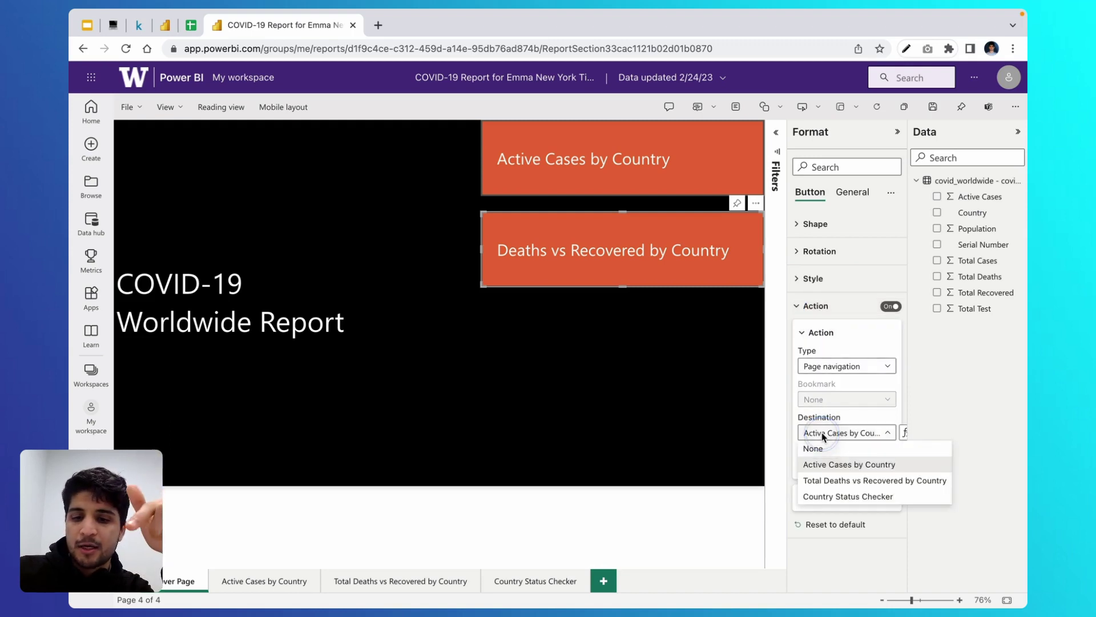
{"action": "left_click", "coordinate": [821, 483]}
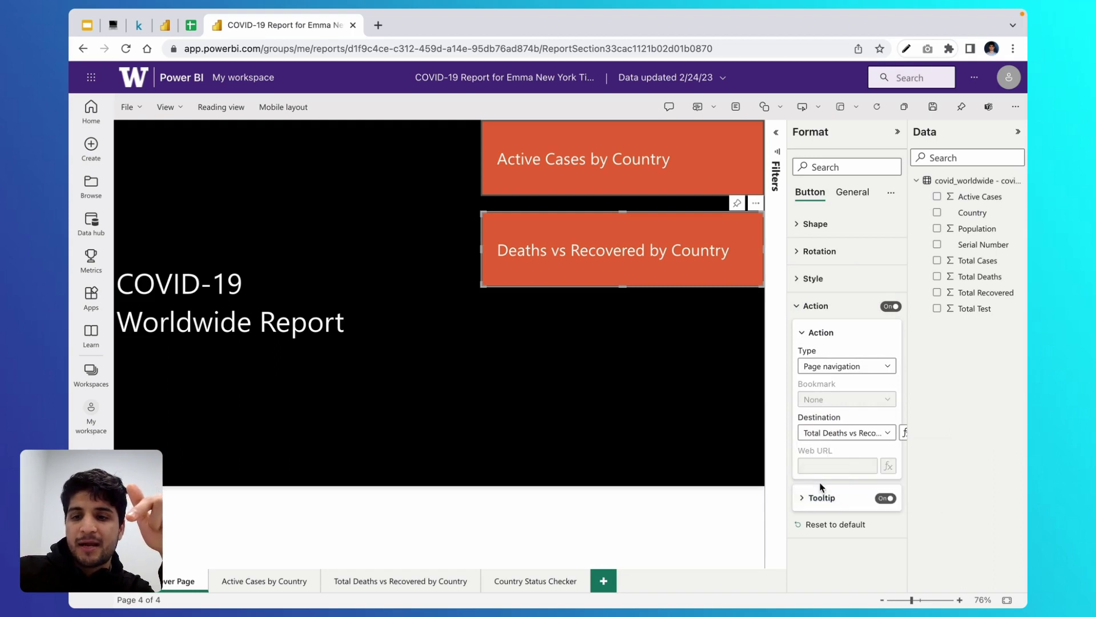
{"action": "left_click", "coordinate": [721, 359]}
Step: Duplicate the Deaths vs Recovered by Country button and place the copy directly below it with a small gap
{"action": "left_click", "coordinate": [677, 226]}
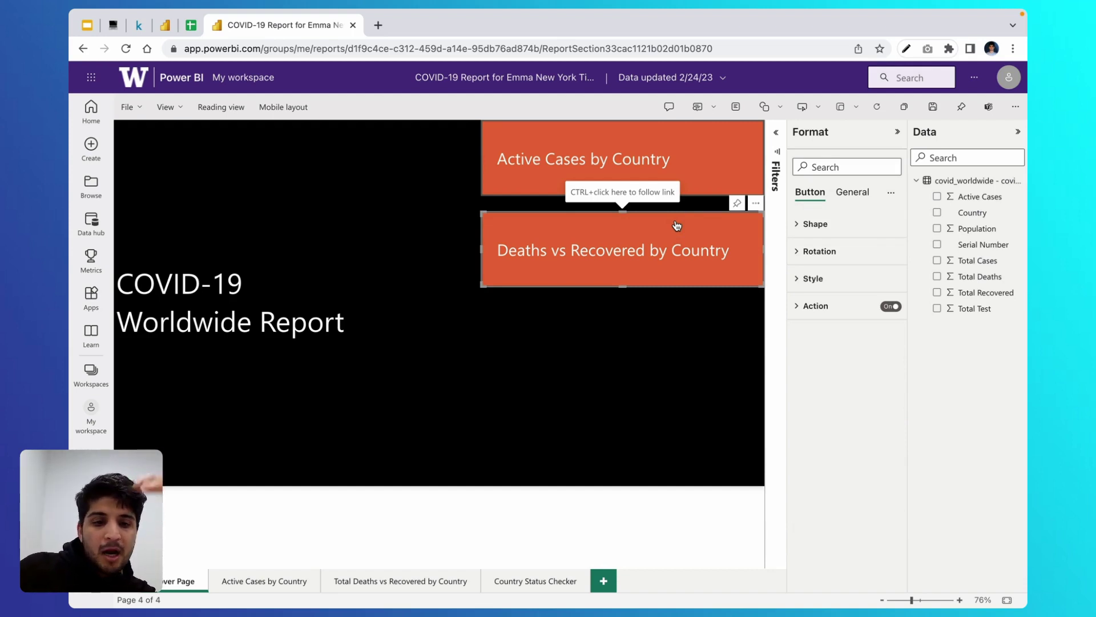
{"action": "key", "text": "ctrl+c"}
{"action": "key", "text": "ctrl+v"}
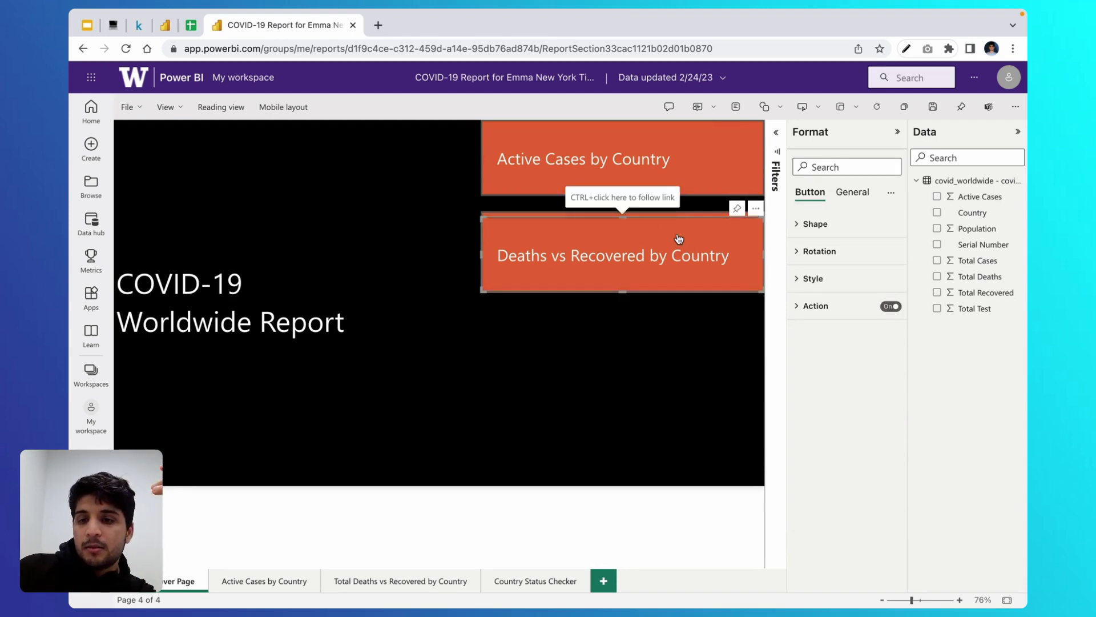
{"action": "left_click_drag", "start_coordinate": [677, 226], "coordinate": [676, 321]}
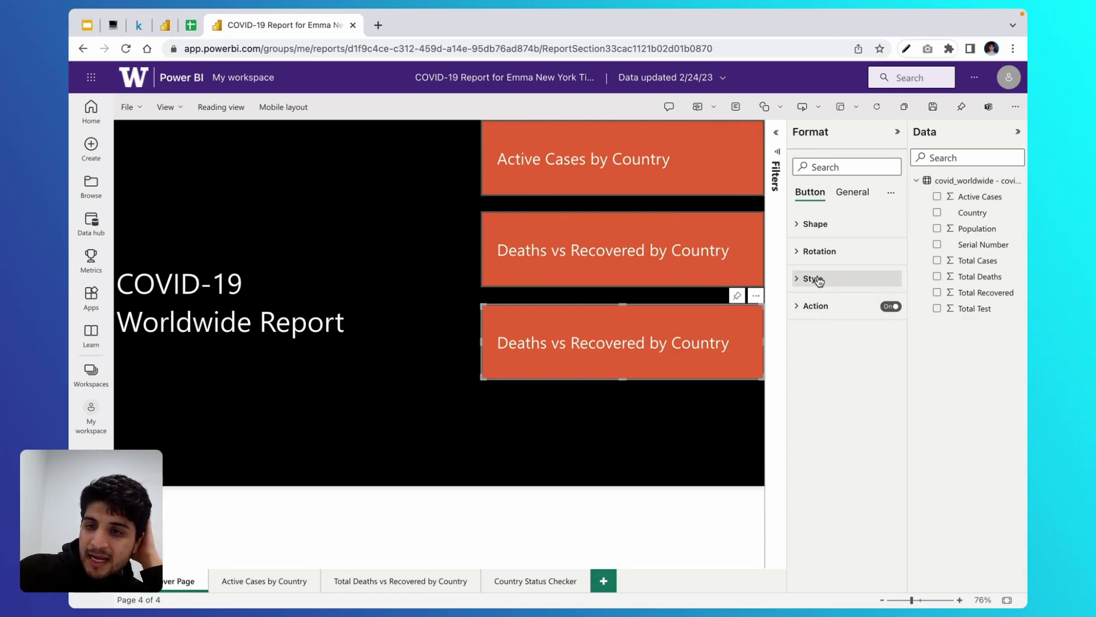
Step: Change the text of the lowest button to "Country Status Checker"
{"action": "left_click", "coordinate": [815, 279]}
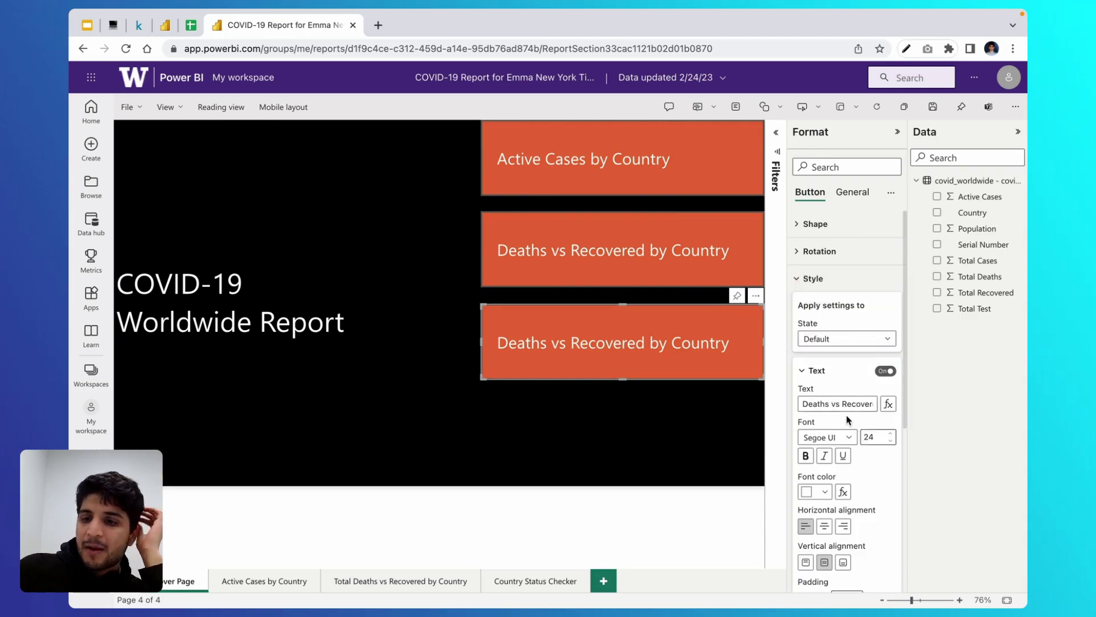
{"action": "left_click", "coordinate": [847, 401]}
{"action": "key", "text": "ctrl+a"}
{"action": "type", "text": "Cou"}
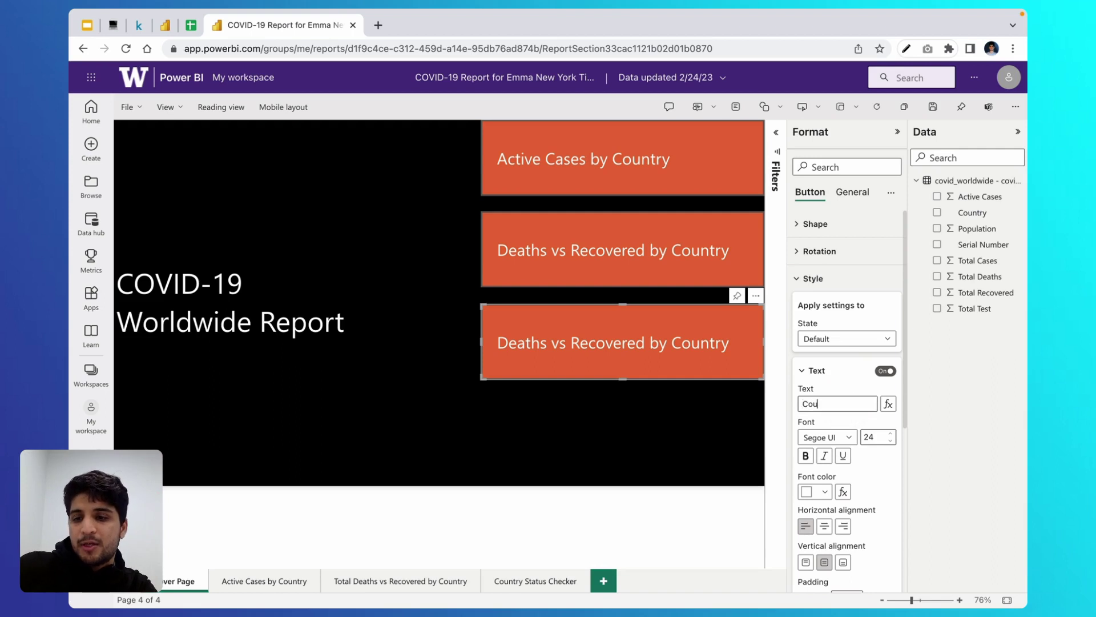
{"action": "type", "text": "ntry Statu"}
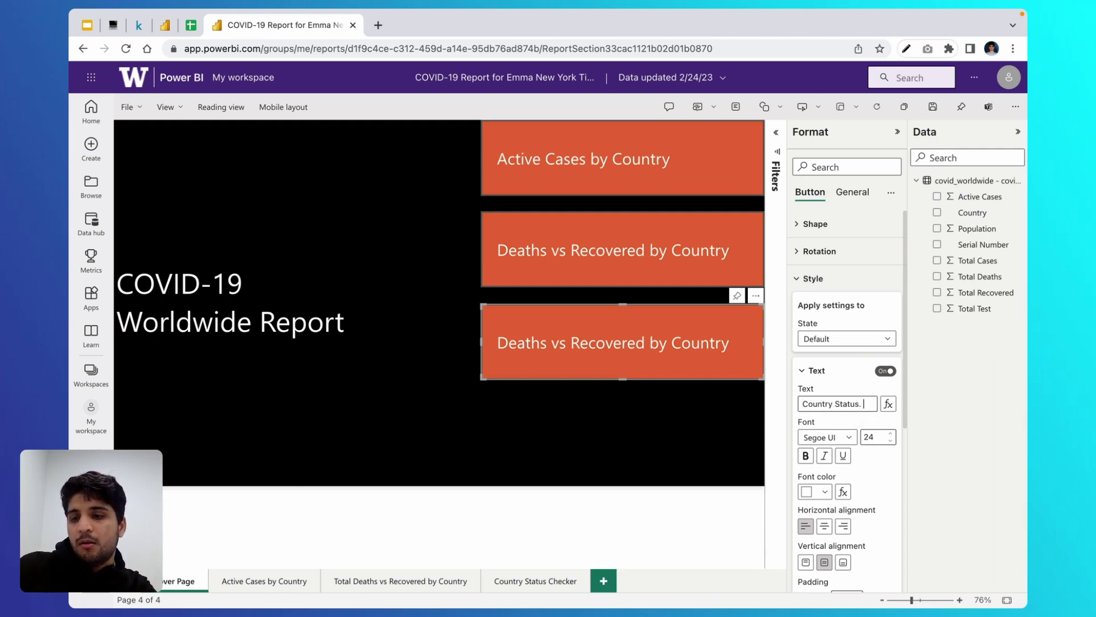
{"action": "type", "text": "s Checker"}
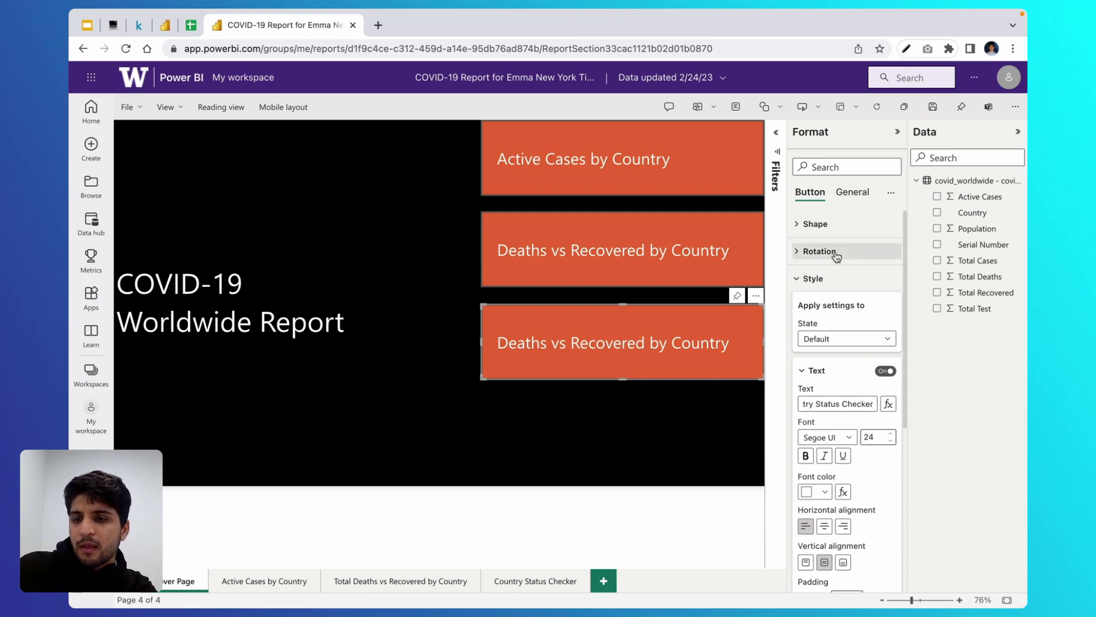
{"action": "left_click", "coordinate": [834, 286]}
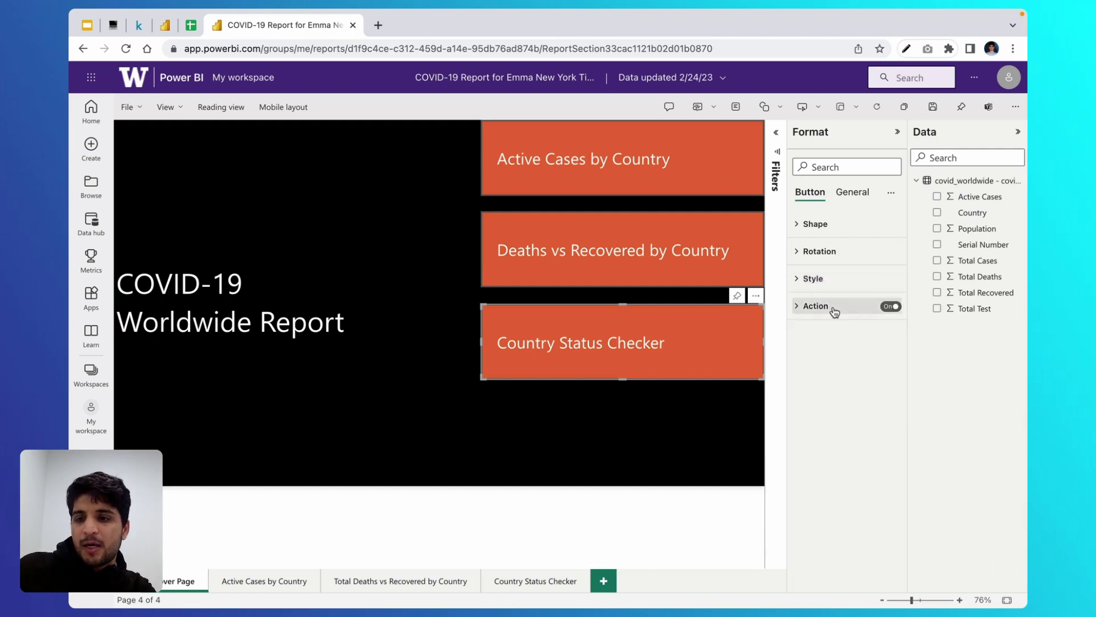
Step: Set the Country Status Checker button's page navigation destination to the Country Status Checker page
{"action": "left_click", "coordinate": [834, 307]}
{"action": "left_click", "coordinate": [845, 433]}
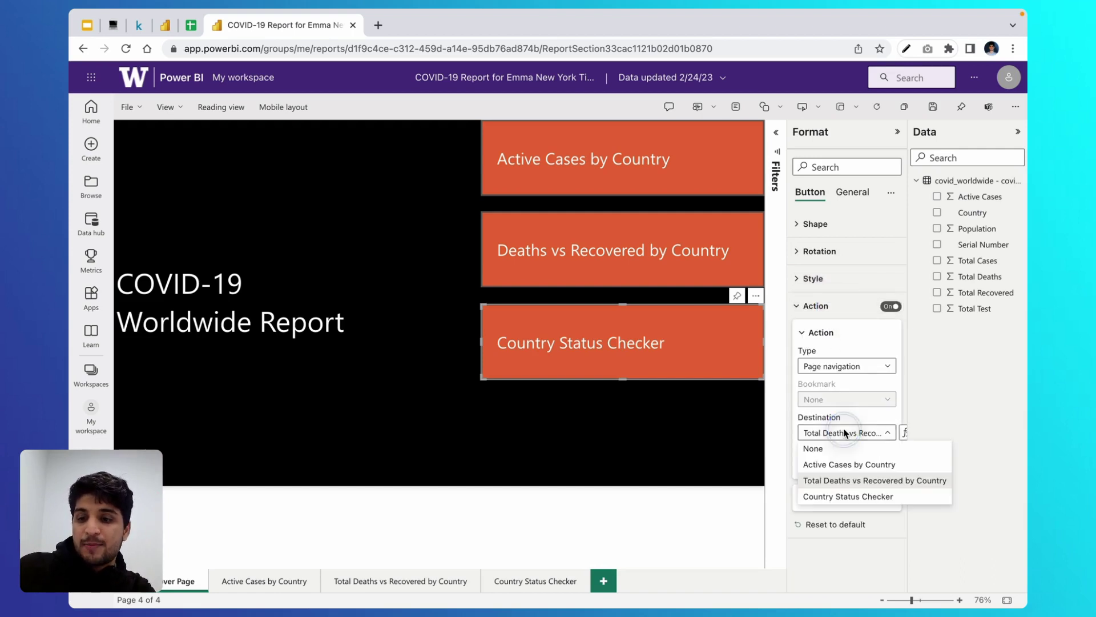
{"action": "left_click", "coordinate": [848, 498]}
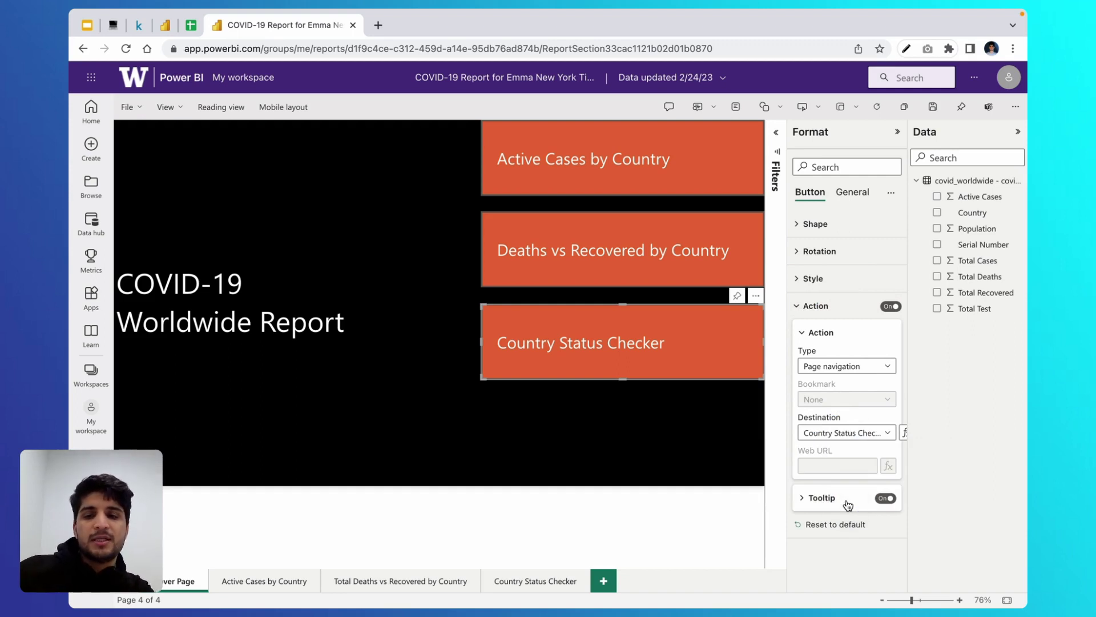
Step: Move the three navigation buttons down so they are evenly spaced and vertically centred on the Cover Page
{"action": "left_click_drag", "start_coordinate": [697, 342], "coordinate": [697, 374]}
{"action": "left_click_drag", "start_coordinate": [692, 290], "coordinate": [692, 306]}
{"action": "left_click_drag", "start_coordinate": [650, 172], "coordinate": [649, 204]}
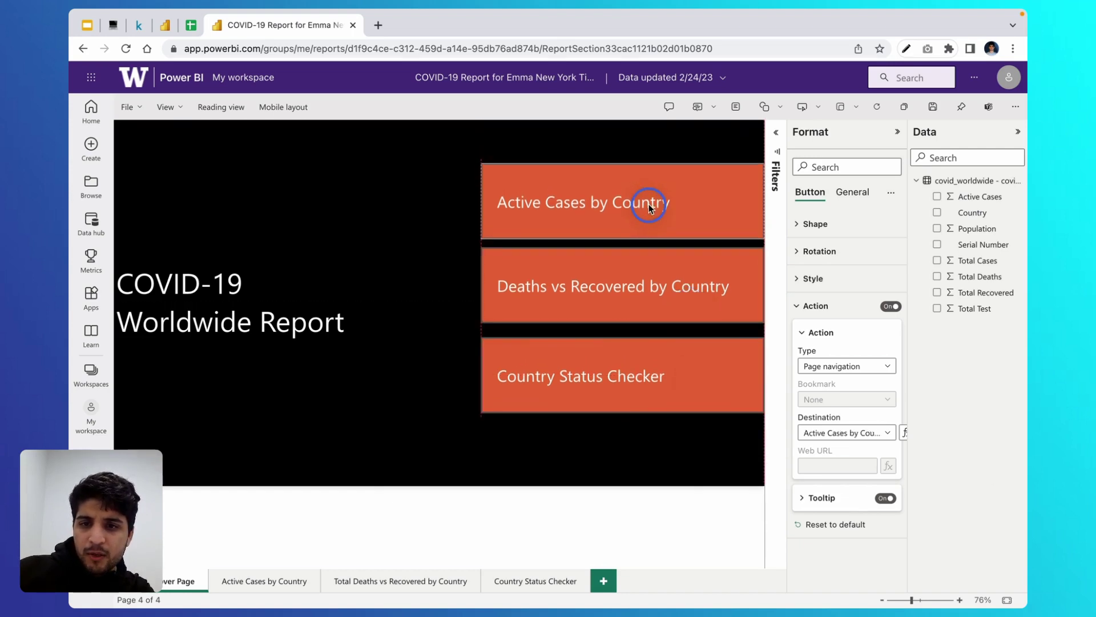
{"action": "left_click_drag", "start_coordinate": [632, 353], "coordinate": [629, 358]}
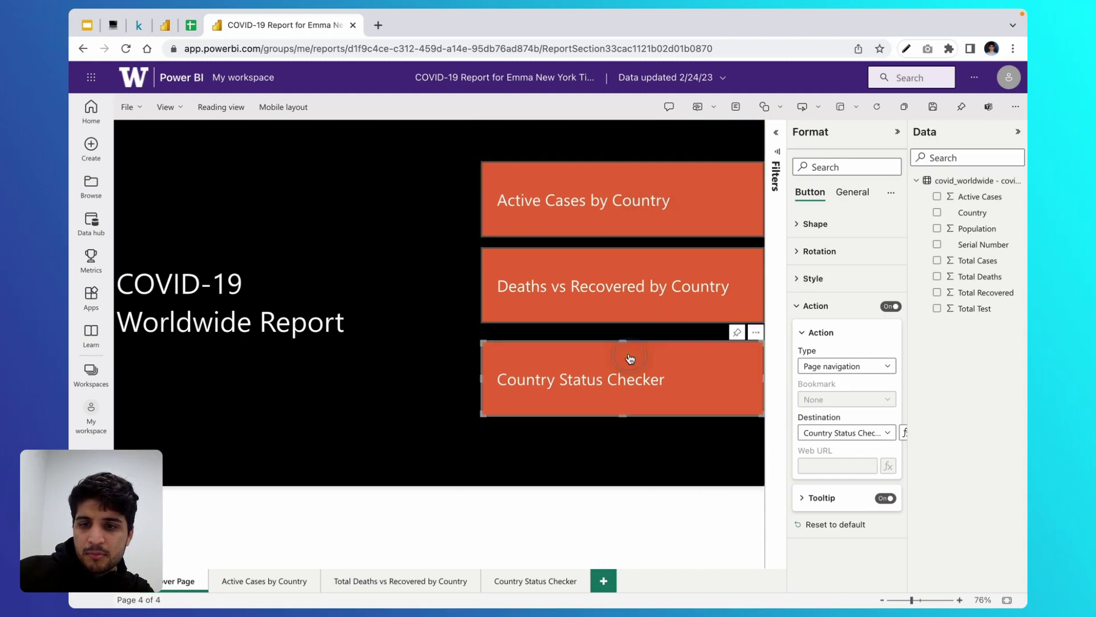
{"action": "left_click_drag", "start_coordinate": [628, 292], "coordinate": [629, 298]}
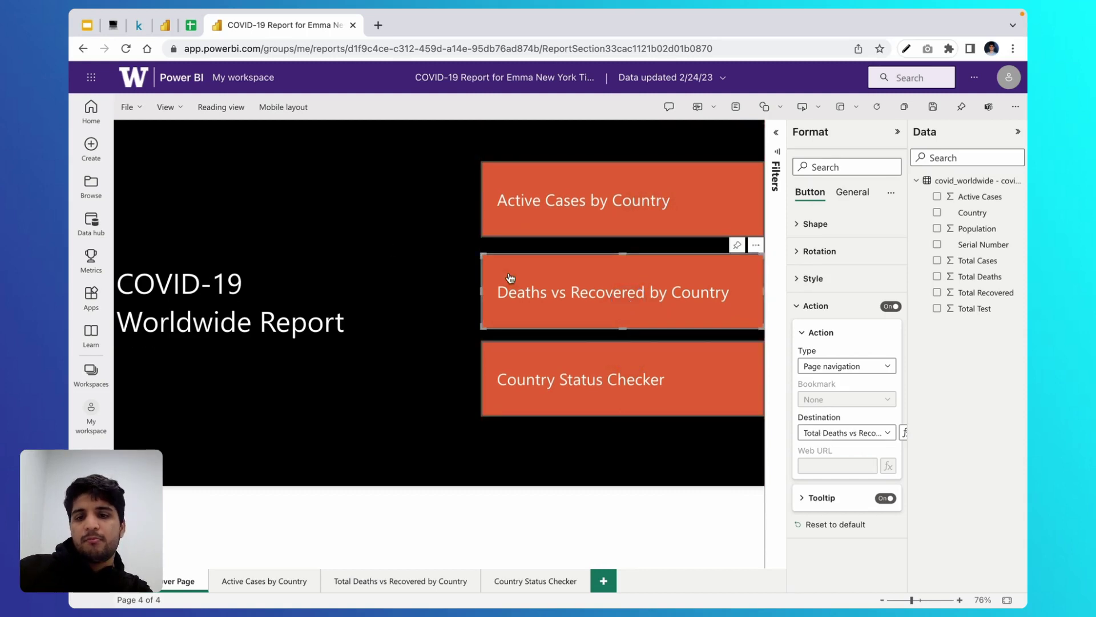
{"action": "left_click_drag", "start_coordinate": [517, 349], "coordinate": [514, 363]}
{"action": "left_click", "coordinate": [446, 328]}
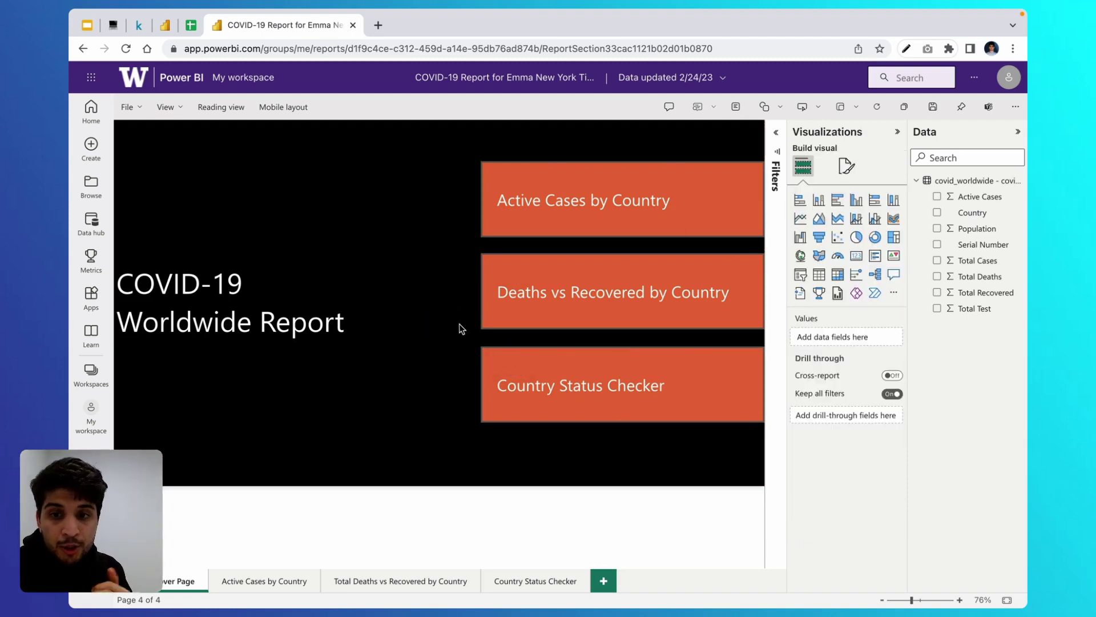
Step: Save the report and publish it to the web by creating a public embed code
{"action": "key", "text": "ctrl+s"}
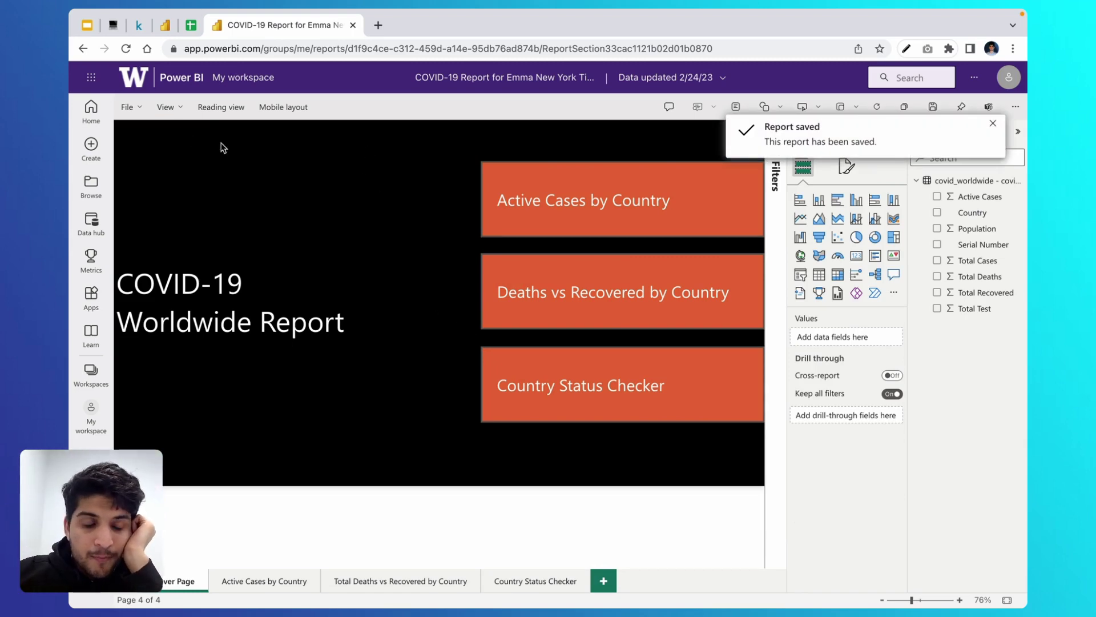
{"action": "left_click", "coordinate": [140, 110]}
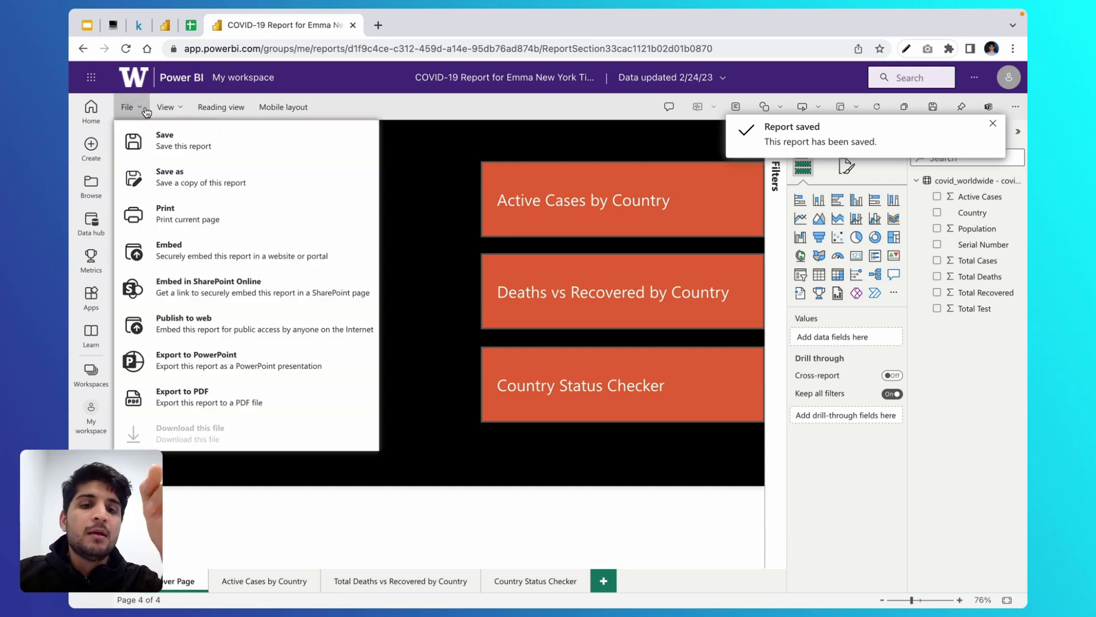
{"action": "left_click", "coordinate": [214, 324]}
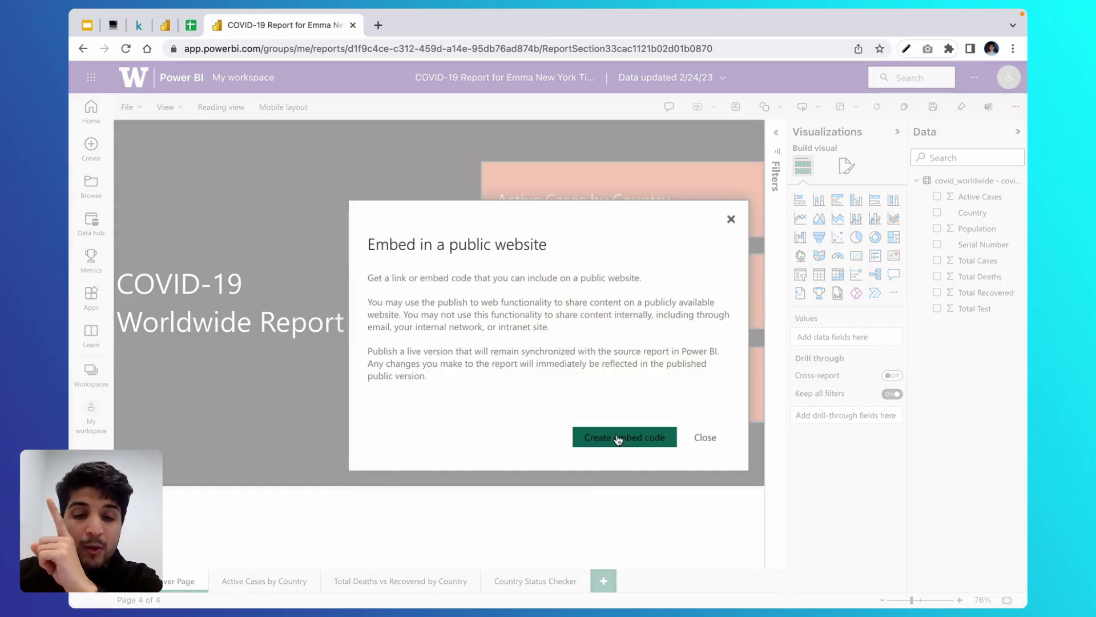
{"action": "left_click", "coordinate": [618, 438]}
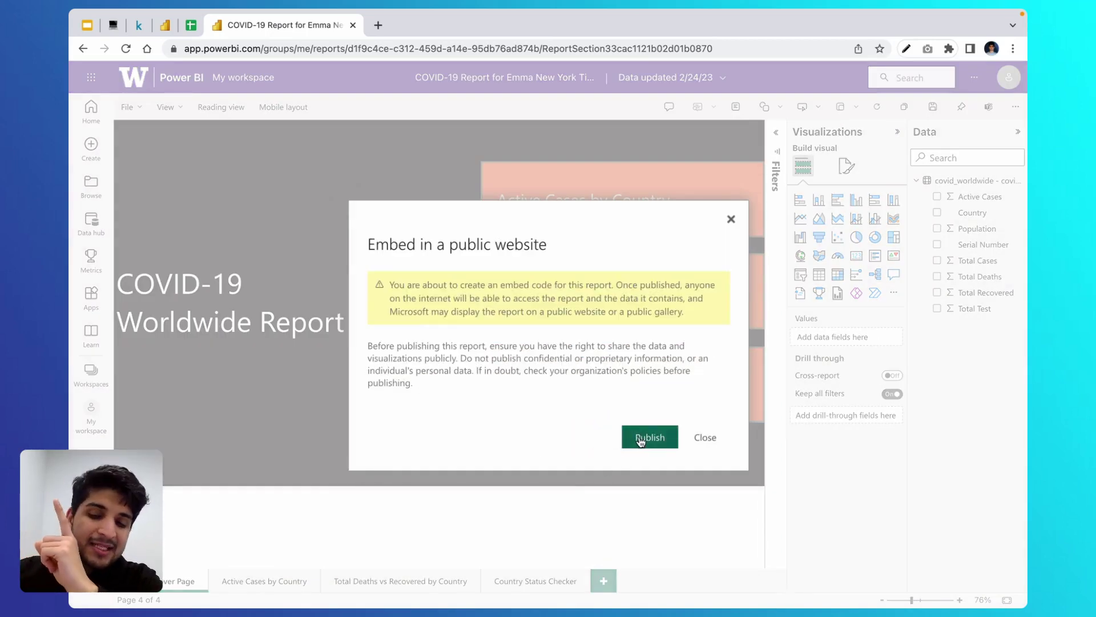
{"action": "left_click", "coordinate": [641, 441]}
Step: Copy the published report's shareable link and open it in a new browser tab
{"action": "left_click", "coordinate": [623, 290]}
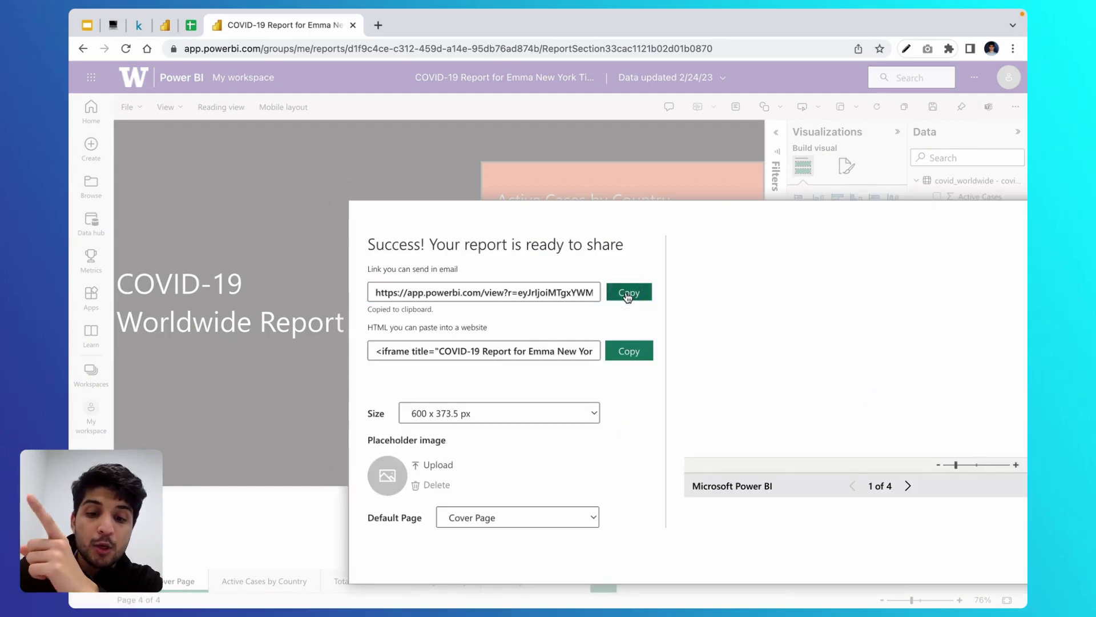
{"action": "key", "text": "super+t"}
{"action": "key", "text": "super+v"}
{"action": "key", "text": "Return"}
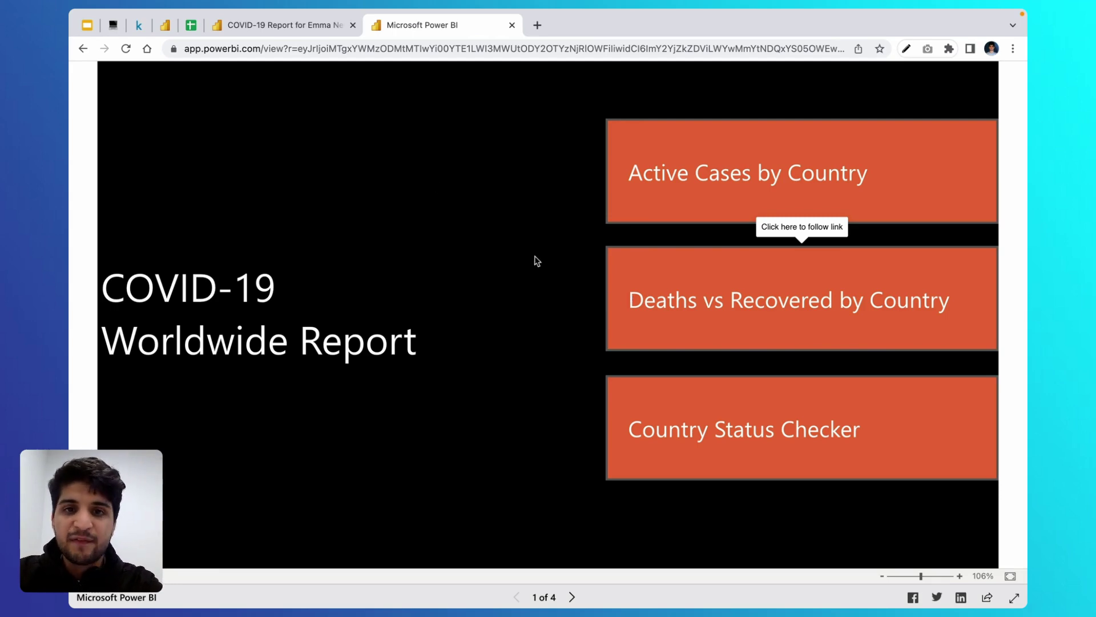
Step: Return to the report editor's sharing dialog to review the public link, embed HTML and preview
{"action": "left_click", "coordinate": [298, 25]}
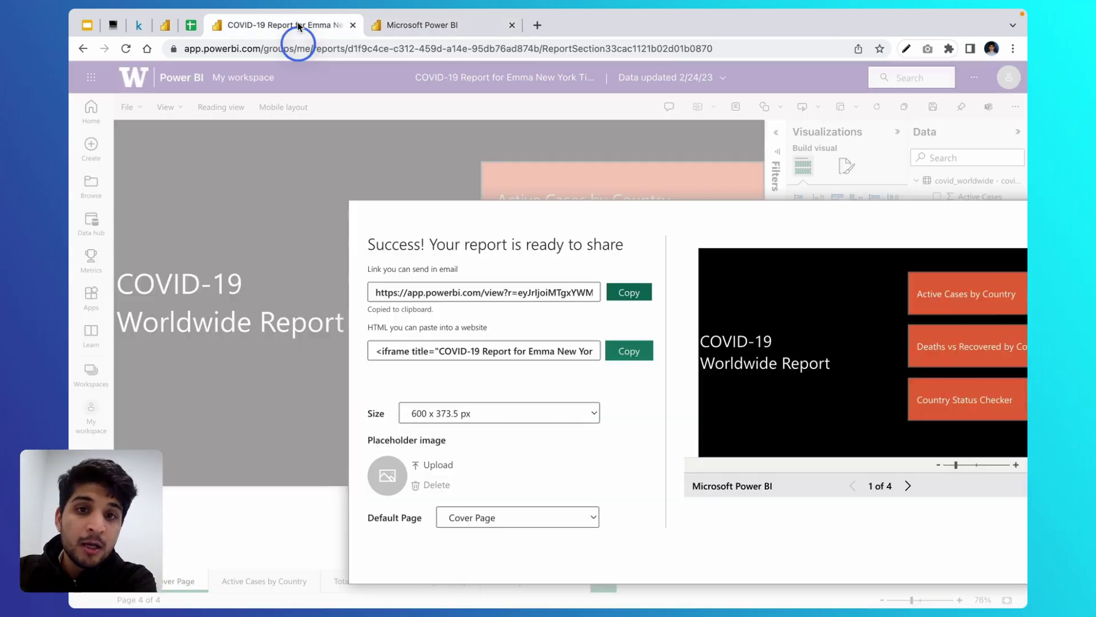
{"action": "left_click", "coordinate": [844, 170]}
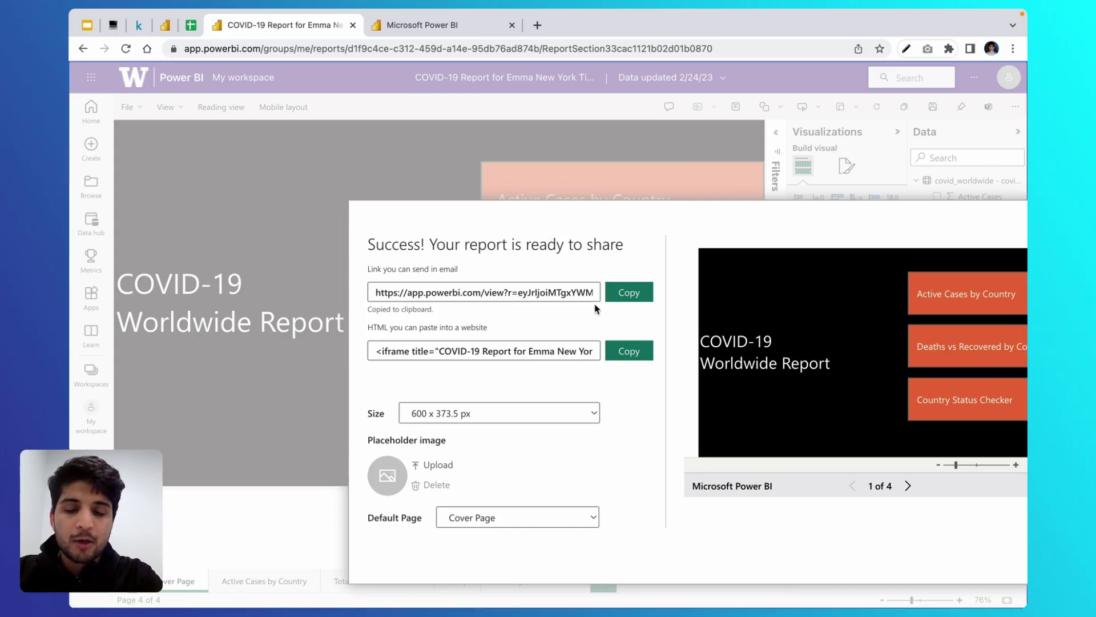
{"action": "left_click", "coordinate": [525, 188]}
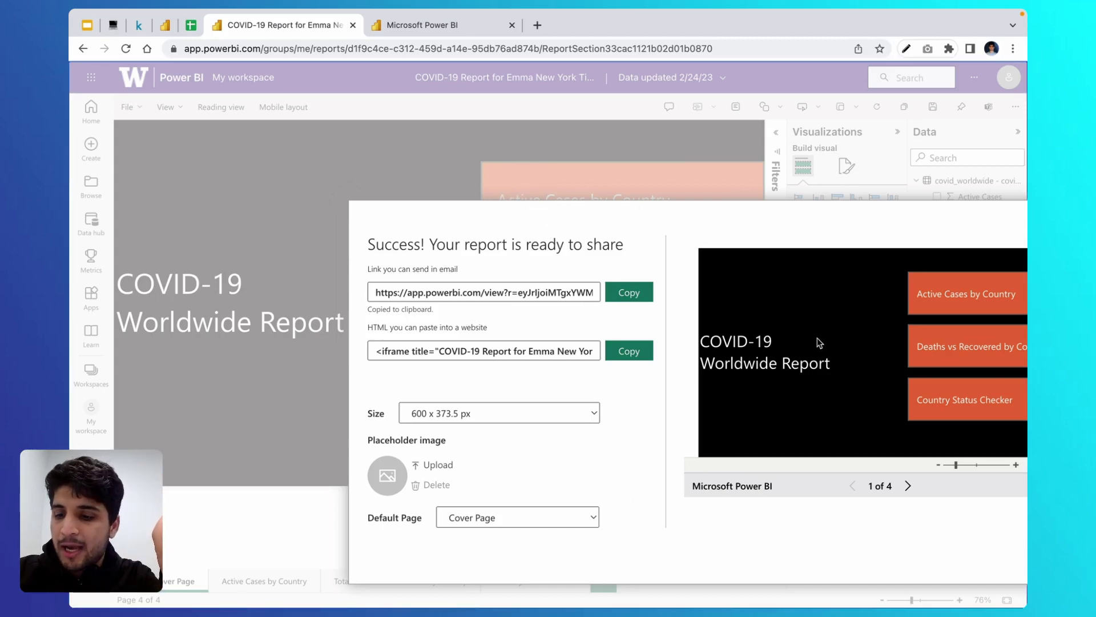
Step: Close the sharing dialog of the published report and restore the browser zoom to 100%
{"action": "key", "text": "ctrl+minus"}
{"action": "left_click", "coordinate": [857, 480]}
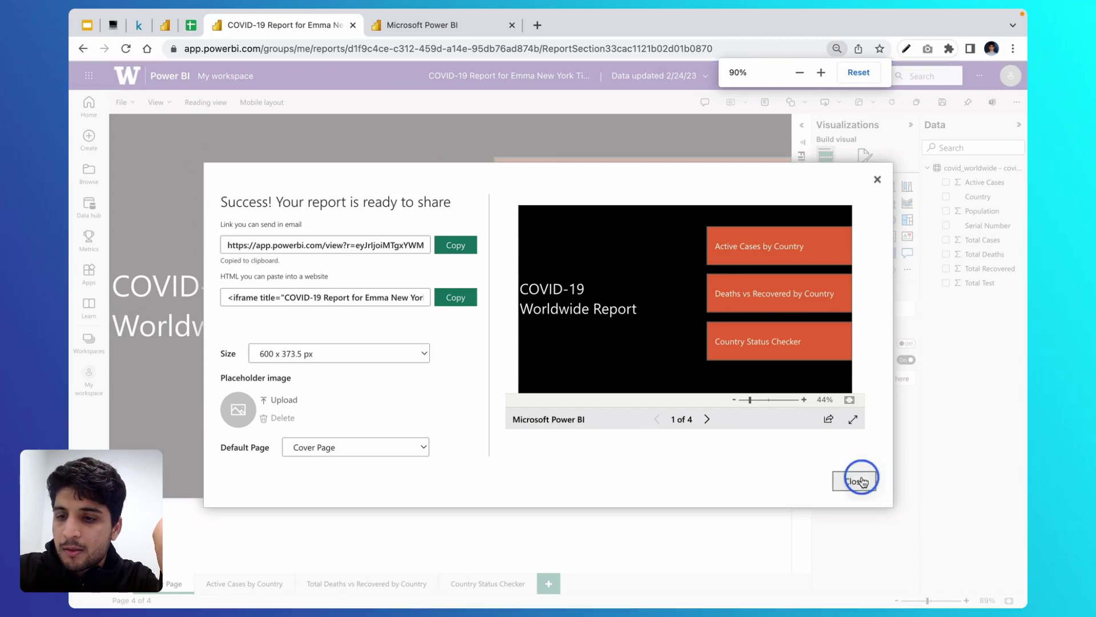
{"action": "key", "text": "ctrl+plus"}
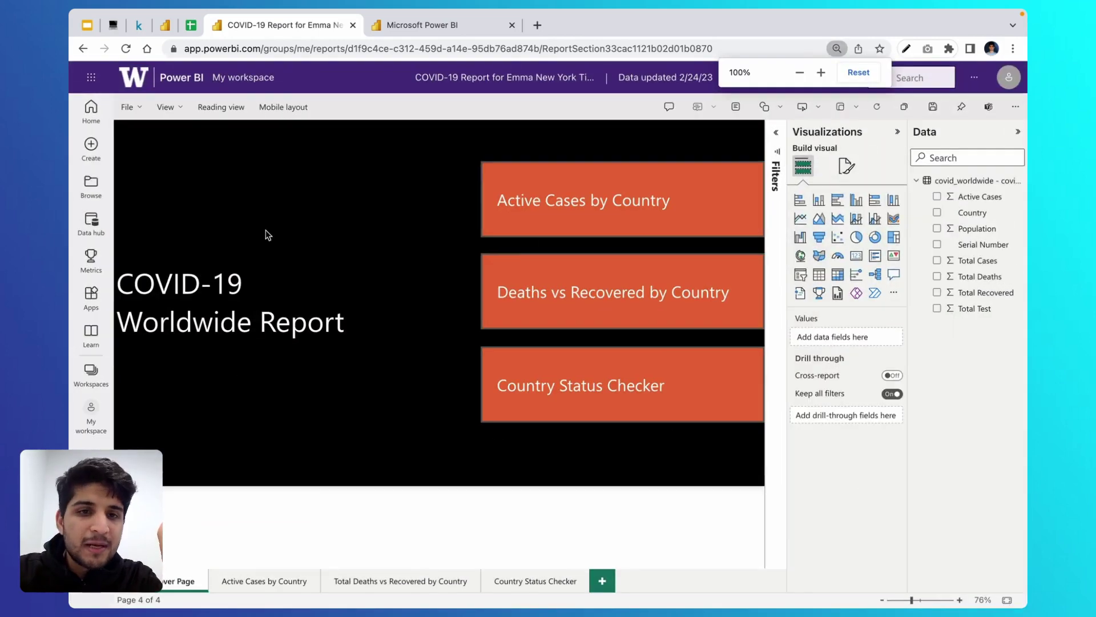
Step: Review the options for exporting the report to PDF and dismiss them without exporting
{"action": "left_click", "coordinate": [143, 107]}
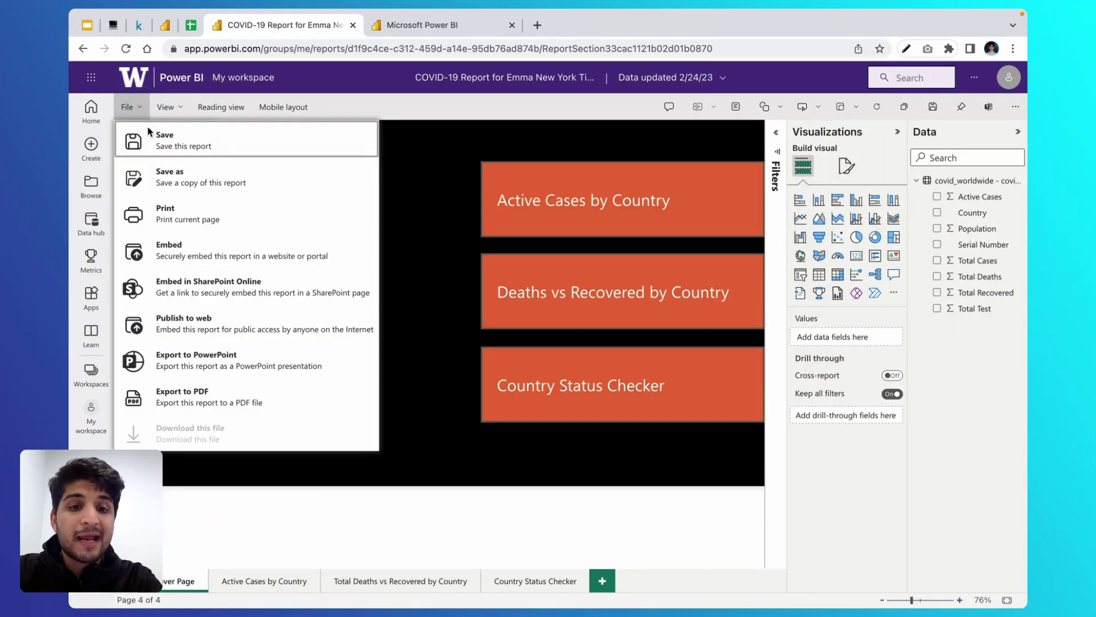
{"action": "left_click", "coordinate": [206, 393]}
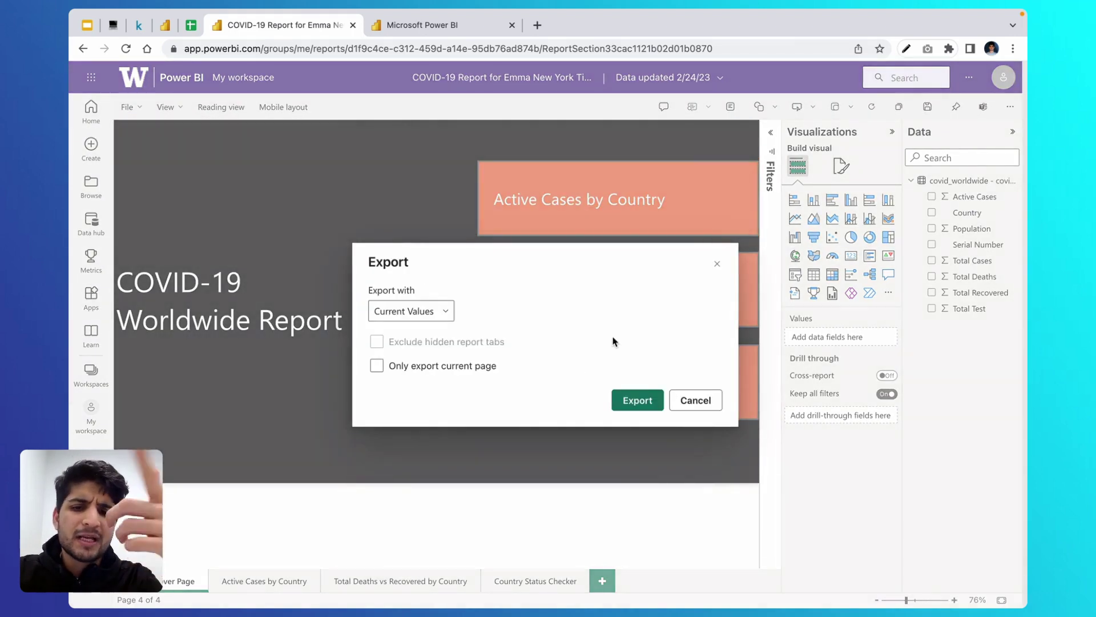
{"action": "left_click", "coordinate": [716, 263]}
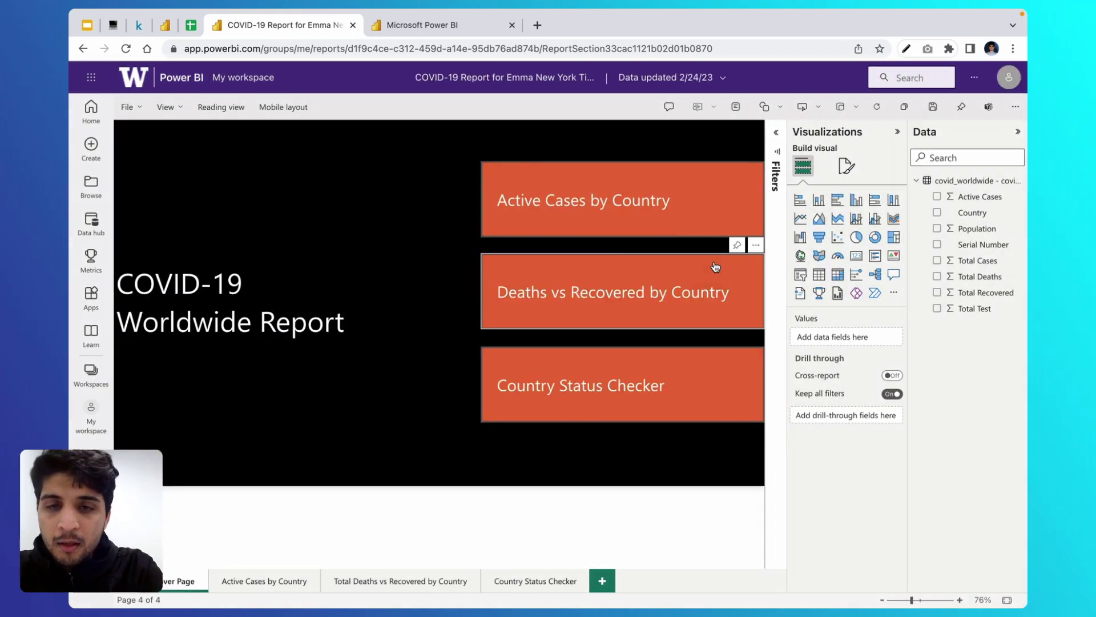
Step: Switch to the published report, test the Active Cases by Country navigation button and return to the Cover Page
{"action": "left_click", "coordinate": [402, 60]}
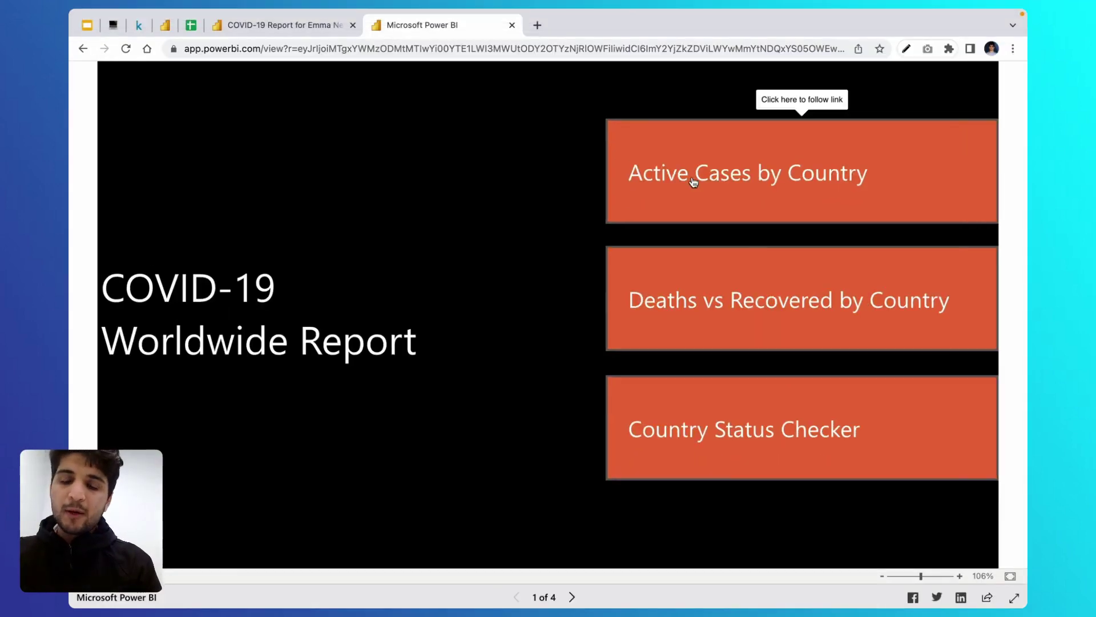
{"action": "left_click", "coordinate": [693, 182]}
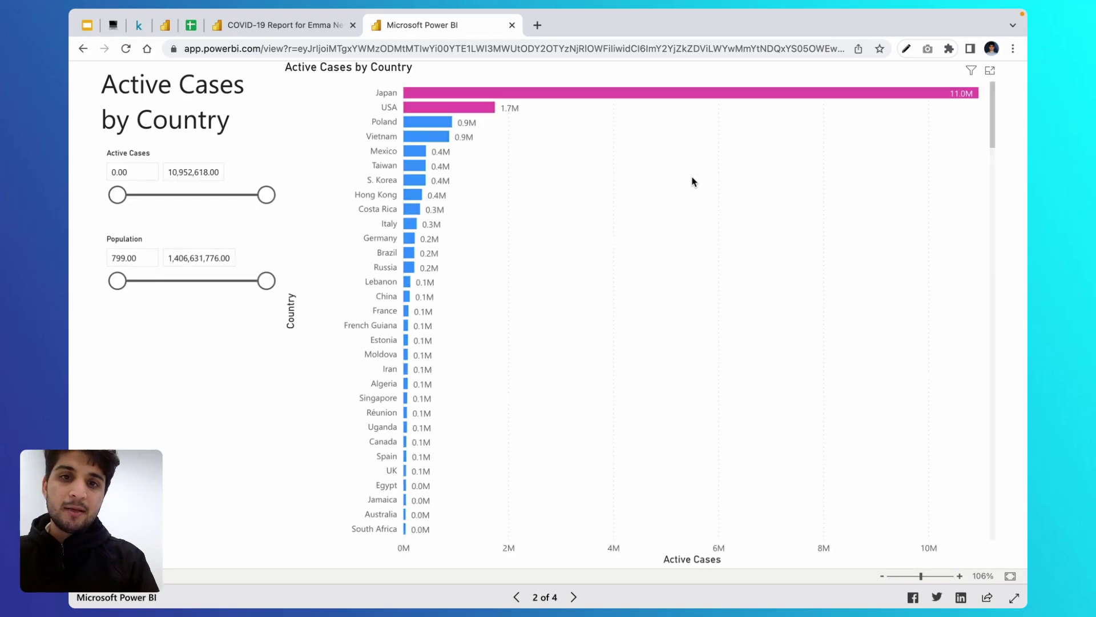
{"action": "left_click", "coordinate": [545, 596]}
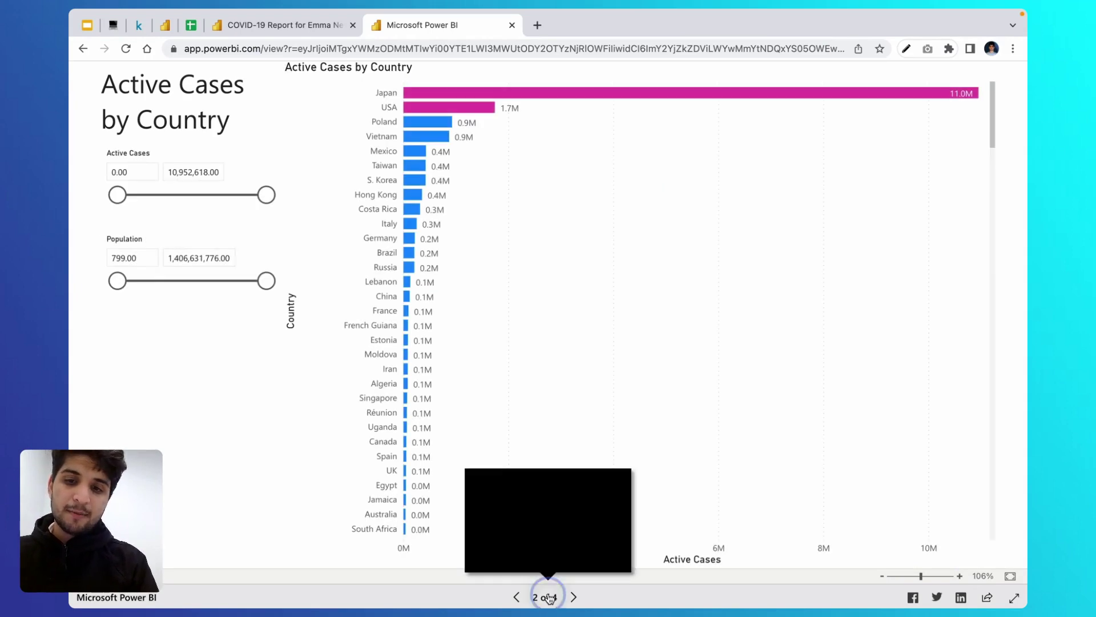
{"action": "left_click", "coordinate": [520, 494]}
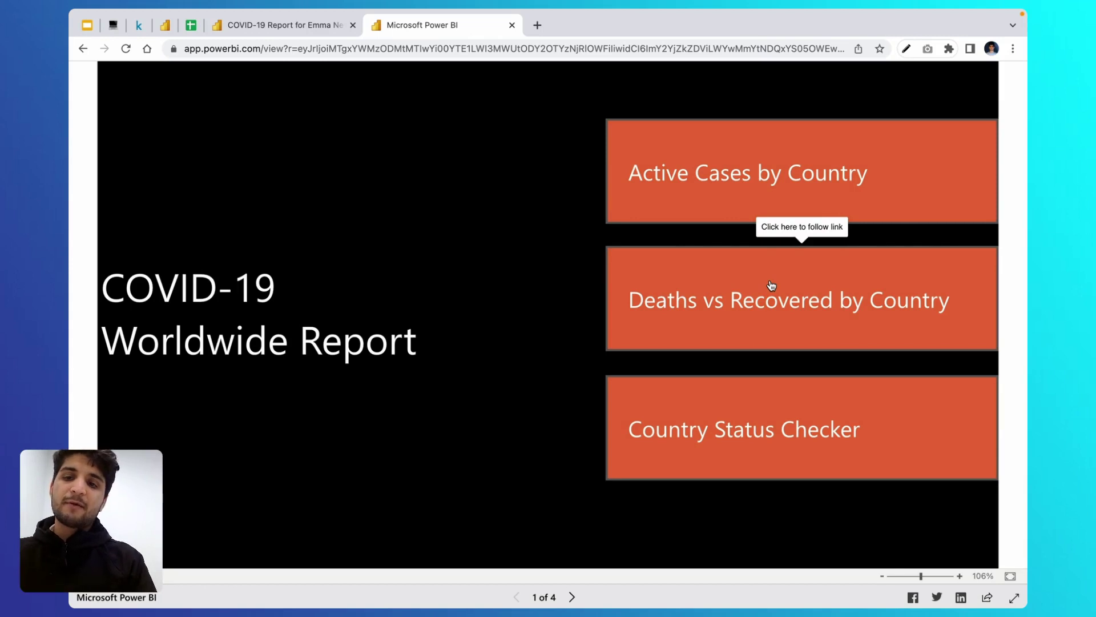
Step: Test the Deaths vs Recovered by Country button, return to the Cover Page and follow the Country Status Checker button
{"action": "left_click", "coordinate": [772, 285]}
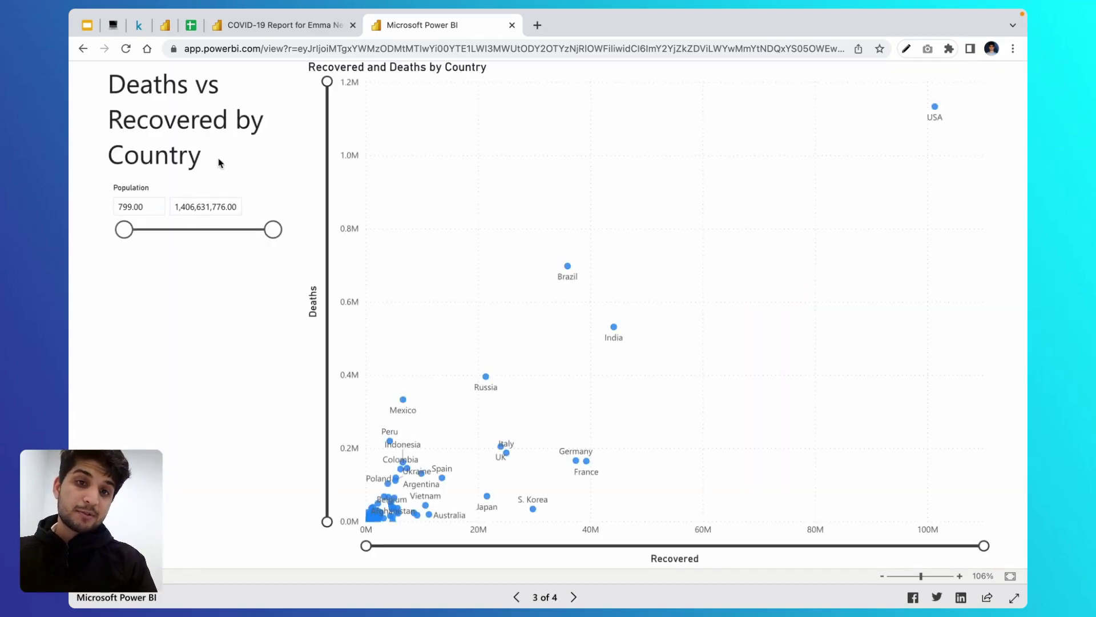
{"action": "left_click", "coordinate": [548, 595]}
{"action": "left_click", "coordinate": [510, 488]}
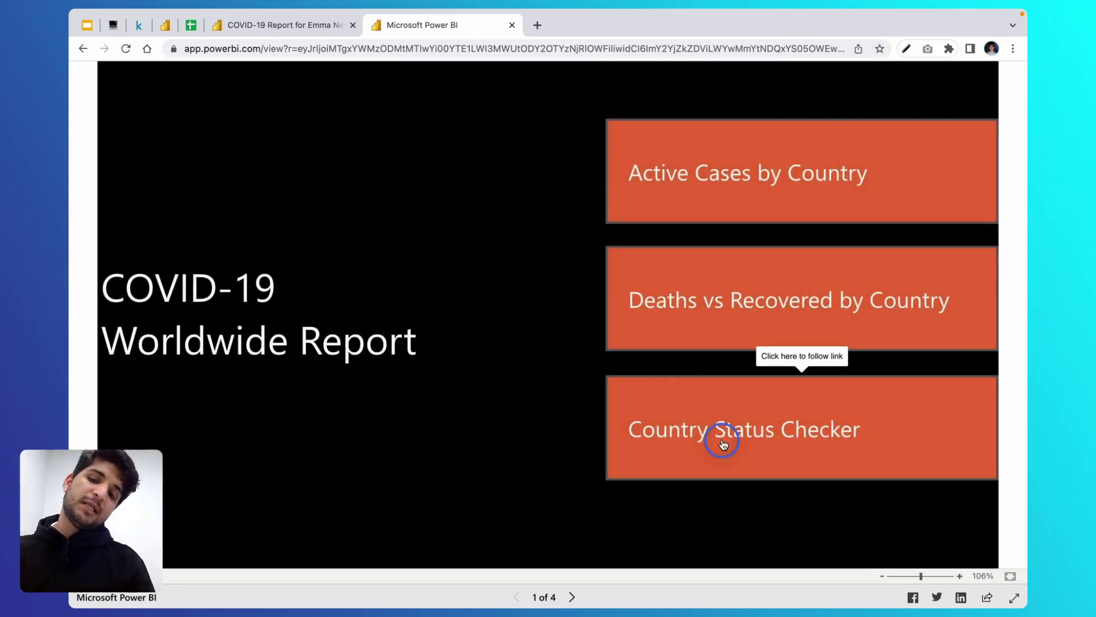
{"action": "left_click", "coordinate": [724, 445]}
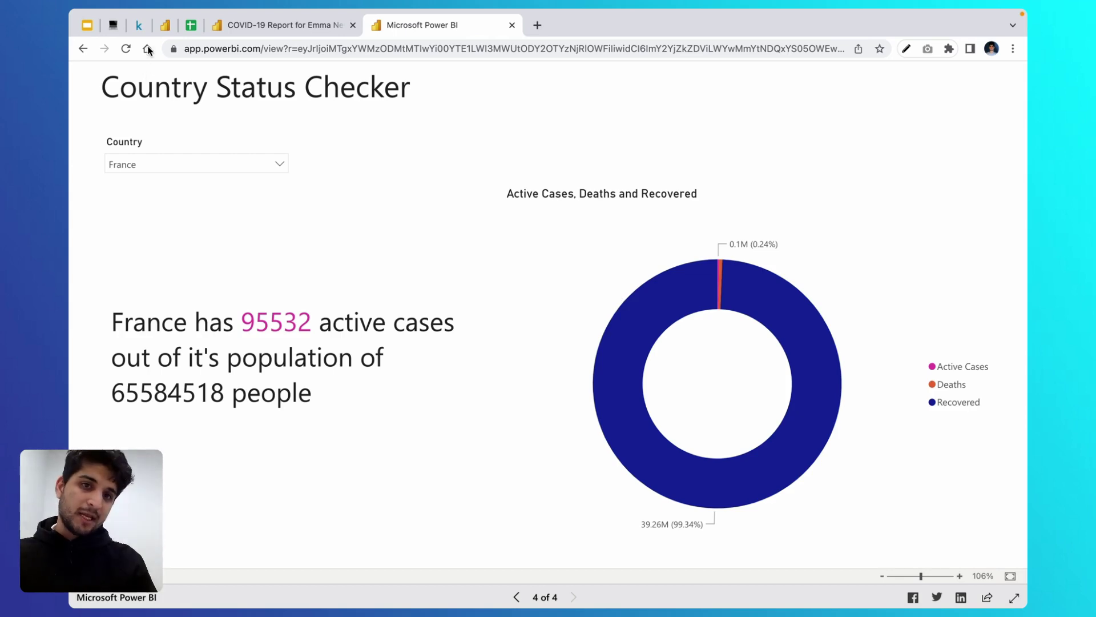
Step: Revisit the Kaggle source dataset and return to the published report to review its page list and public address
{"action": "left_click", "coordinate": [138, 25]}
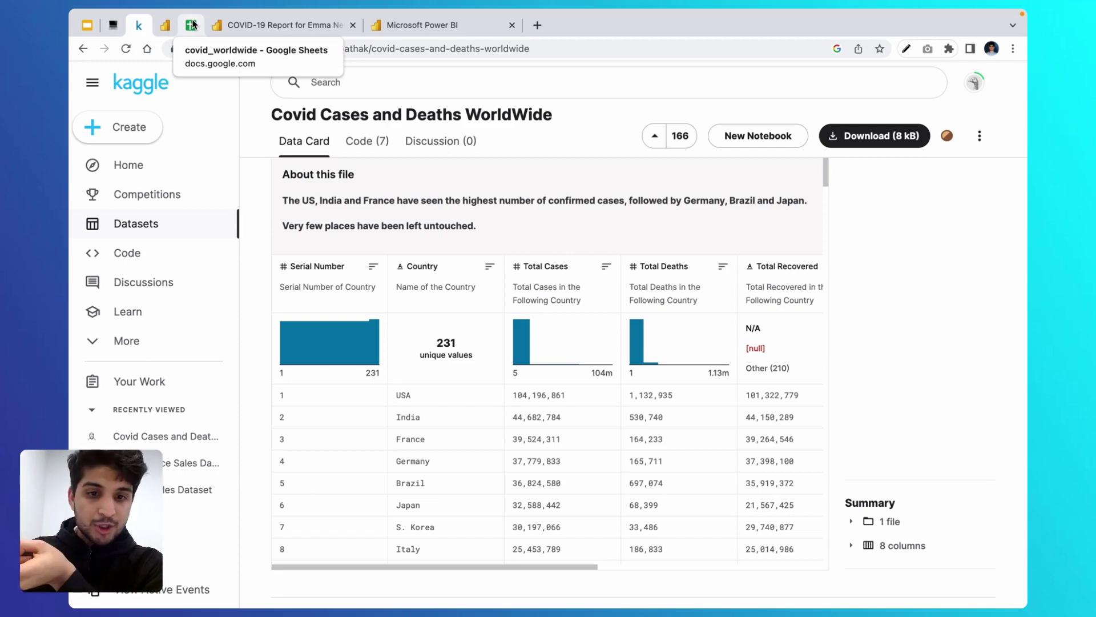
{"action": "left_click", "coordinate": [408, 25]}
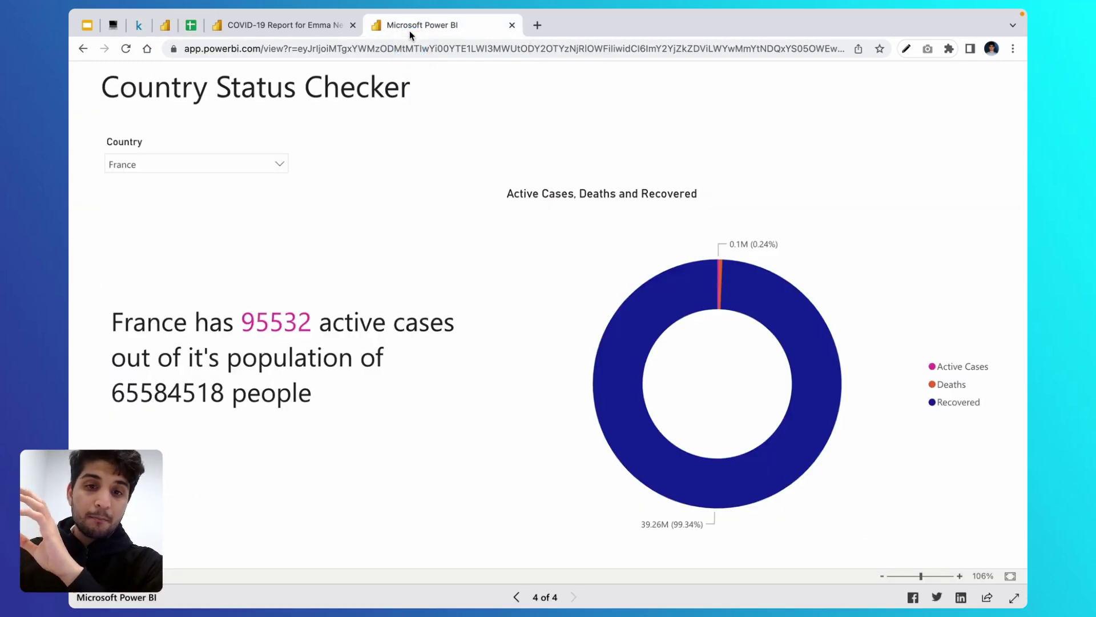
{"action": "left_click", "coordinate": [552, 597]}
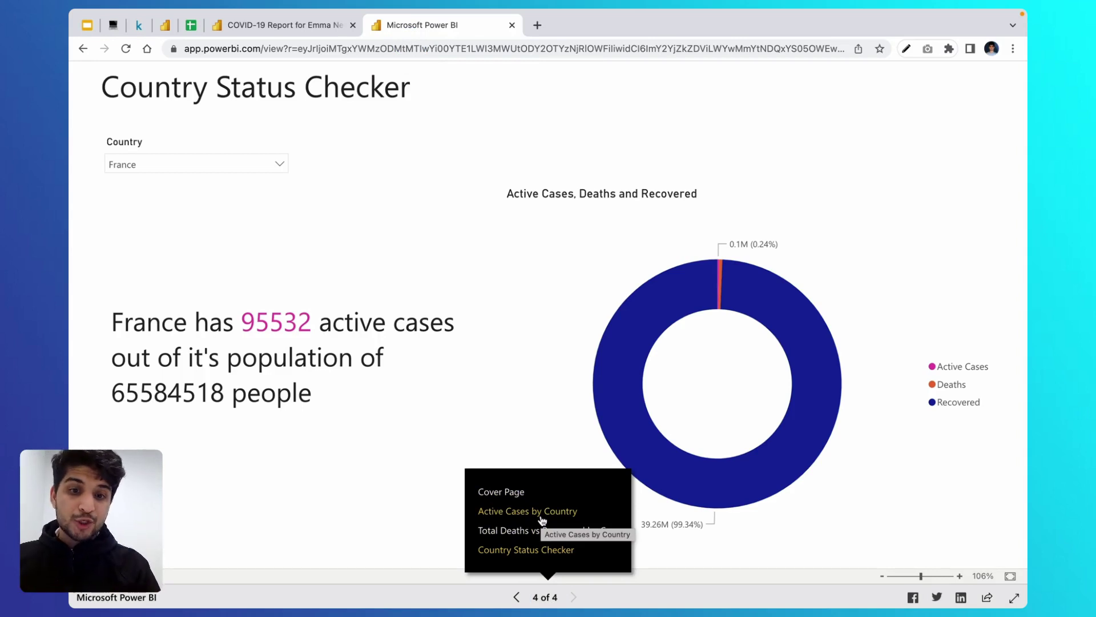
{"action": "left_click", "coordinate": [425, 48]}
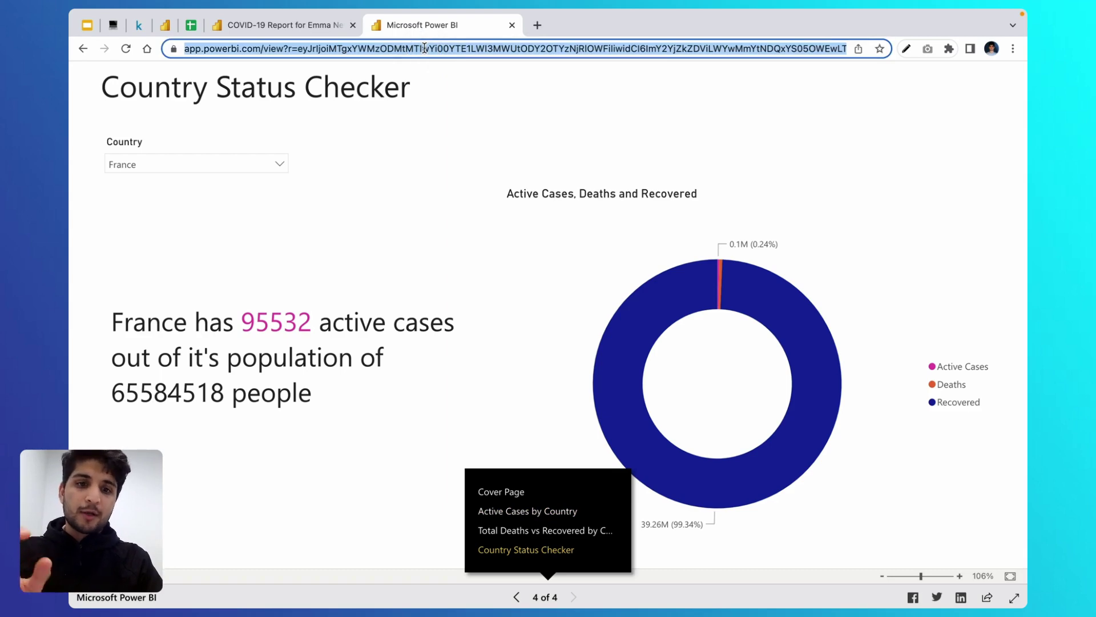